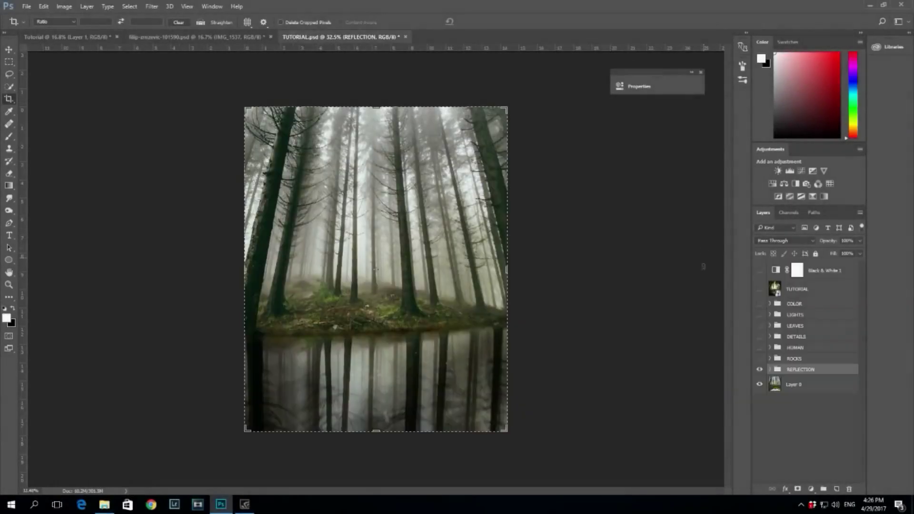
Show the TUTORIAL layer of the finished composite and look through the three open documents, ending on the source-images file.
{"action": "left_click", "coordinate": [759, 289]}
{"action": "left_click", "coordinate": [134, 37]}
{"action": "left_click", "coordinate": [79, 37]}
{"action": "left_click", "coordinate": [258, 38]}
{"action": "left_click", "coordinate": [316, 38]}
{"action": "left_click", "coordinate": [224, 39]}
{"action": "left_click", "coordinate": [57, 39]}
{"action": "left_click", "coordinate": [190, 37]}
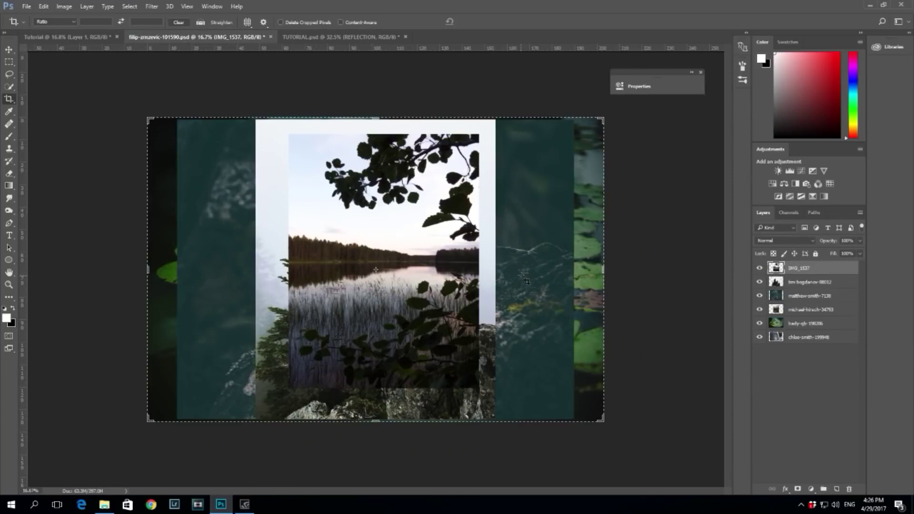
Examine the stock-image layers of the source file, toggling IMG_1537 off and on and selecting the five layers beneath it.
{"action": "left_click", "coordinate": [812, 281]}
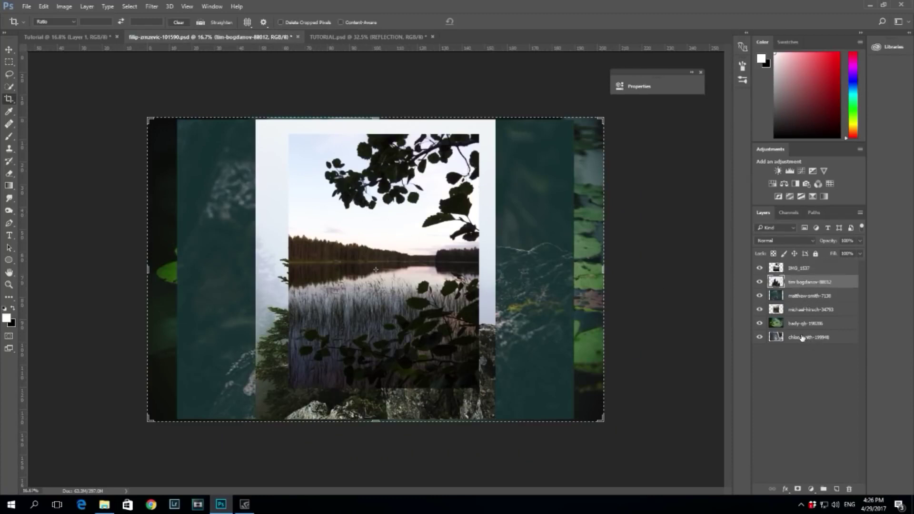
{"action": "left_click", "coordinate": [793, 270]}
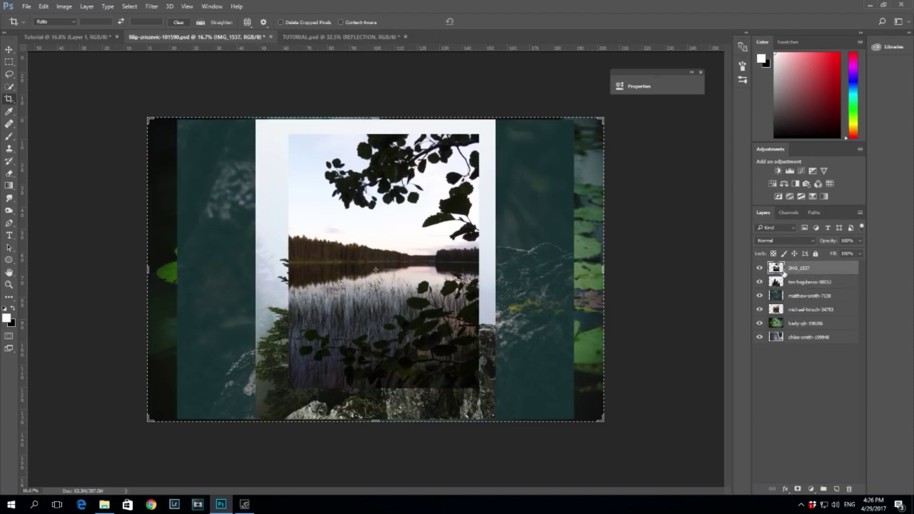
{"action": "left_click", "coordinate": [760, 268]}
{"action": "left_click", "coordinate": [759, 267]}
{"action": "left_click", "coordinate": [801, 287]}
{"action": "left_click", "coordinate": [805, 340], "text": "shift"}
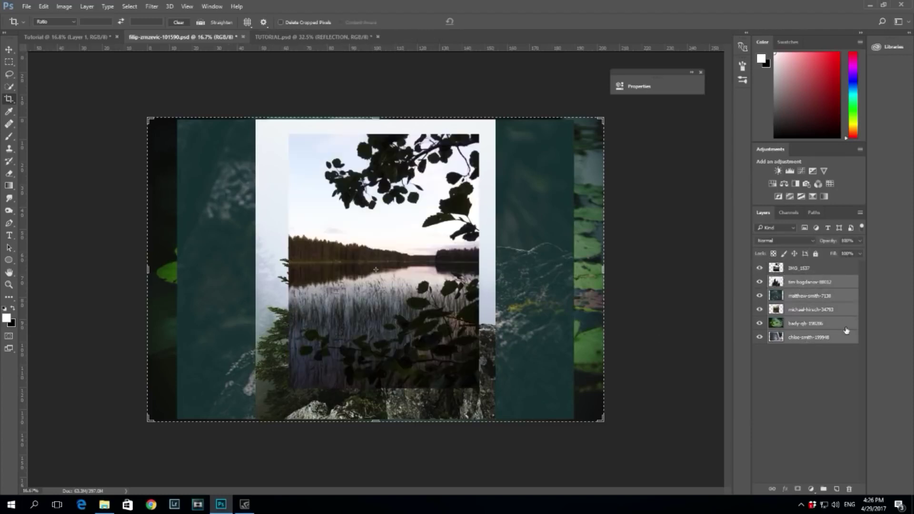
{"action": "left_click", "coordinate": [8, 76]}
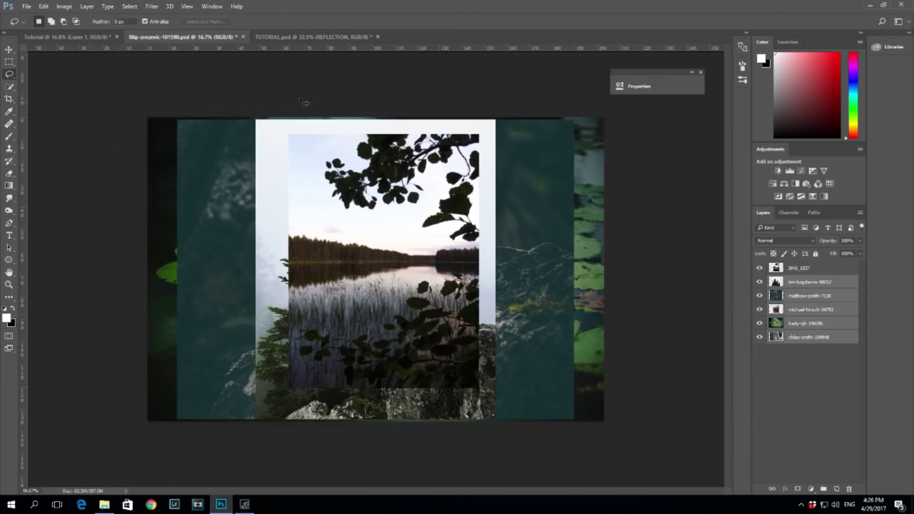
Compare the finished composite in TUTORIAL.psd with the base forest document, and hide the TUTORIAL layer to examine the reflection stage.
{"action": "left_click", "coordinate": [293, 37]}
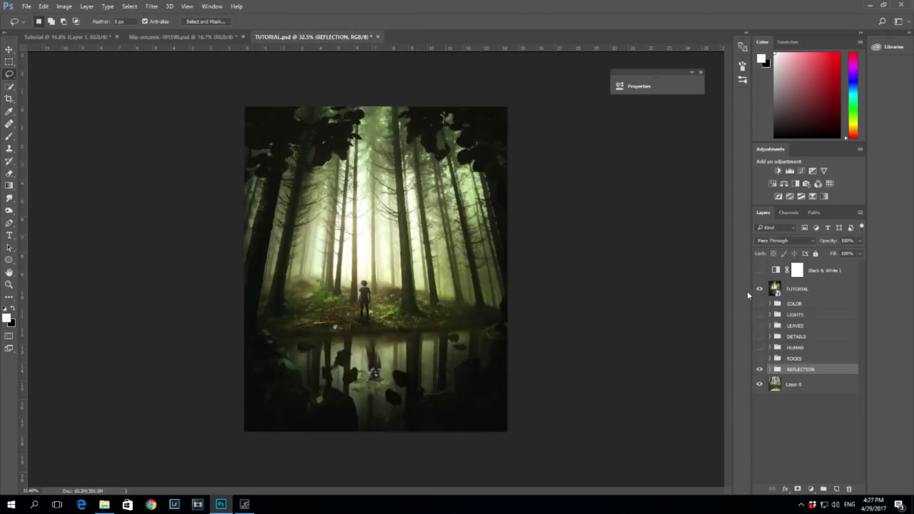
{"action": "left_click", "coordinate": [189, 38]}
{"action": "left_click", "coordinate": [88, 37]}
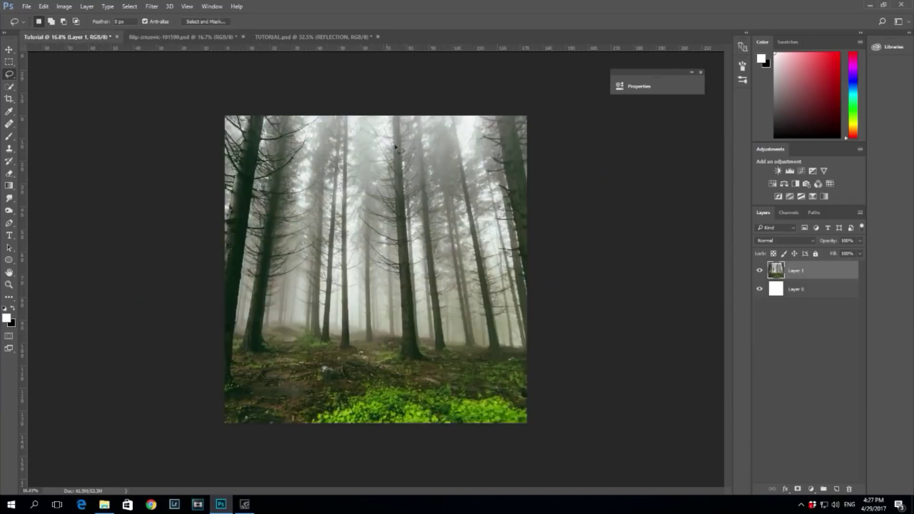
{"action": "left_click", "coordinate": [333, 36]}
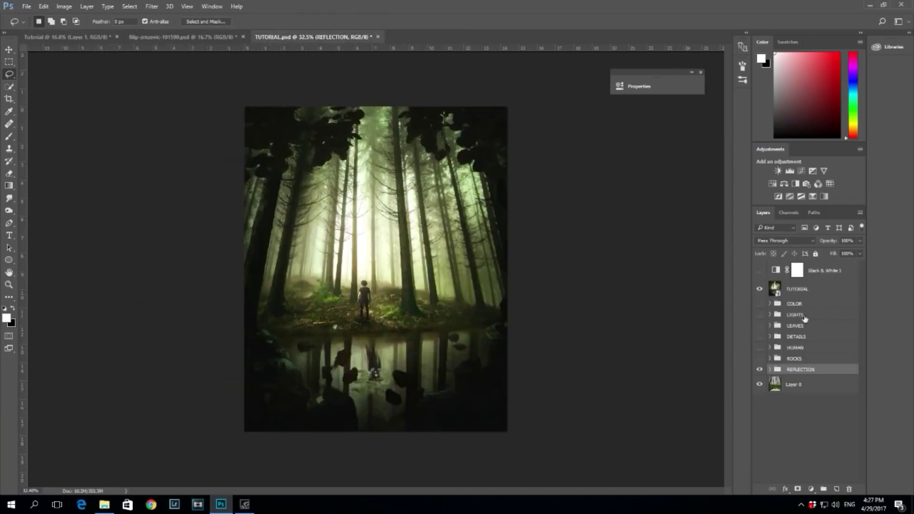
{"action": "left_click", "coordinate": [759, 289]}
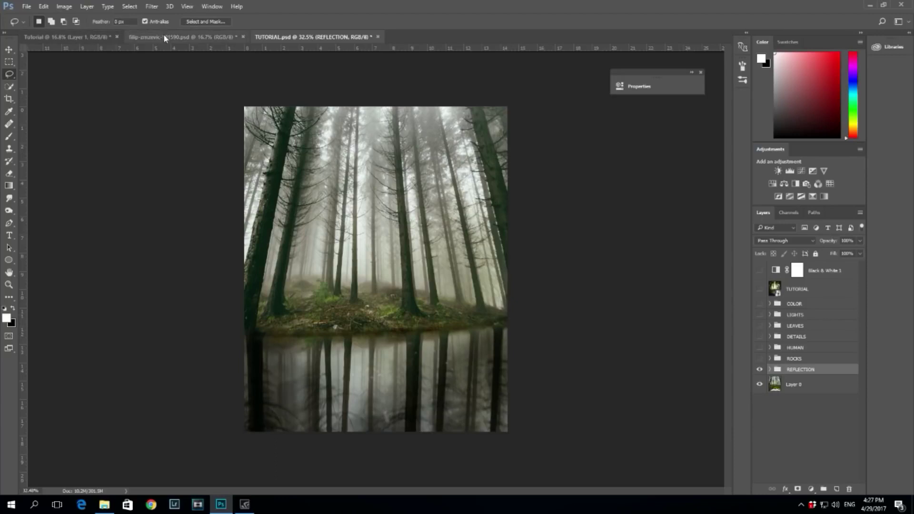
Extend the canvas of the Tutorial document downward with the Crop tool, adding empty space below the forest photo.
{"action": "left_click", "coordinate": [81, 36]}
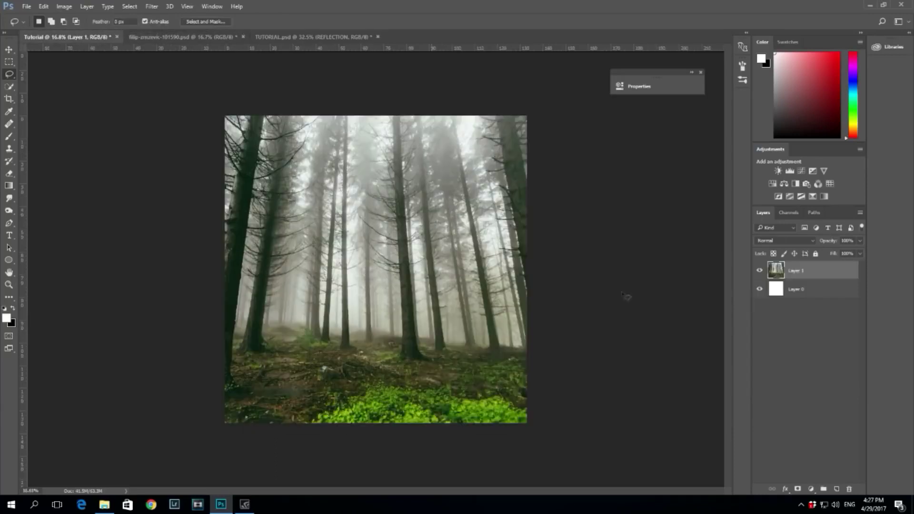
{"action": "scroll", "coordinate": [104, 110], "scroll_direction": "down", "scroll_amount": 3}
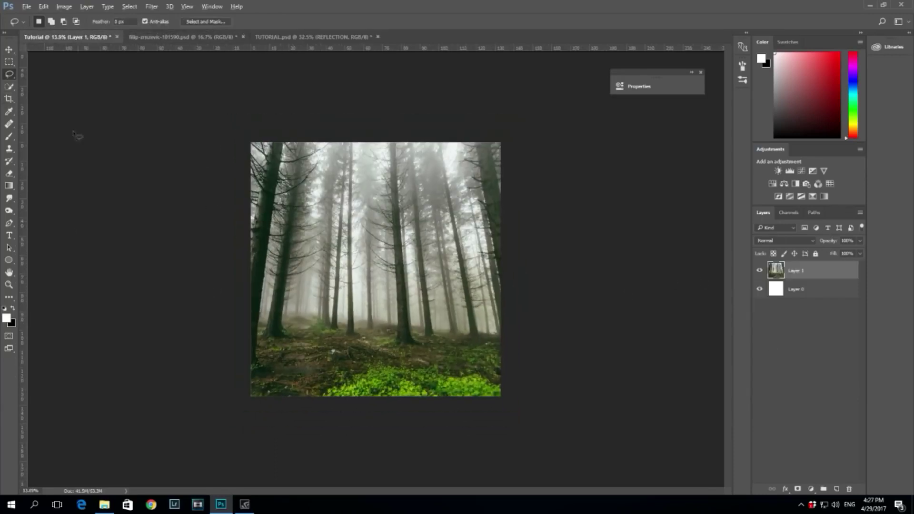
{"action": "left_click", "coordinate": [9, 98]}
{"action": "left_click_drag", "start_coordinate": [375, 384], "coordinate": [371, 418]}
{"action": "left_click", "coordinate": [481, 22]}
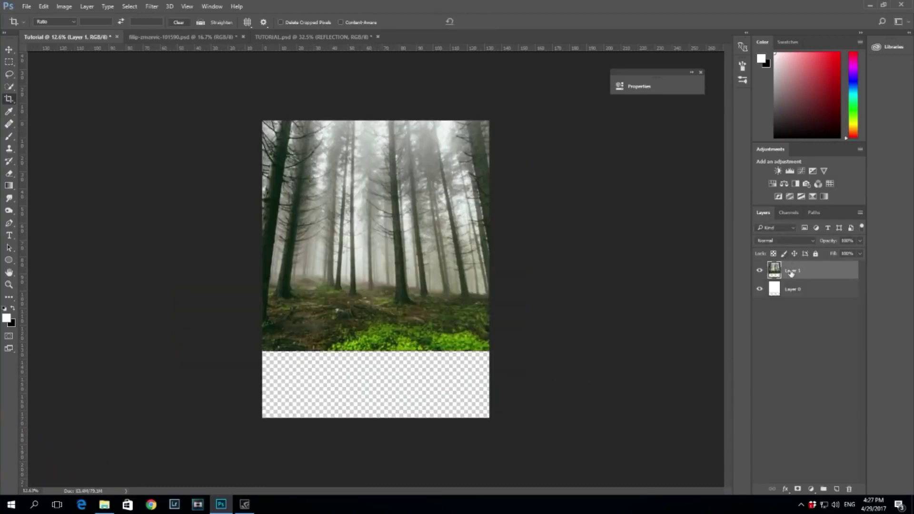
Duplicate Layer 1, flip the copy vertically and move it down over the empty area as a mirrored reflection.
{"action": "key", "text": "ctrl+t"}
{"action": "right_click", "coordinate": [422, 219]}
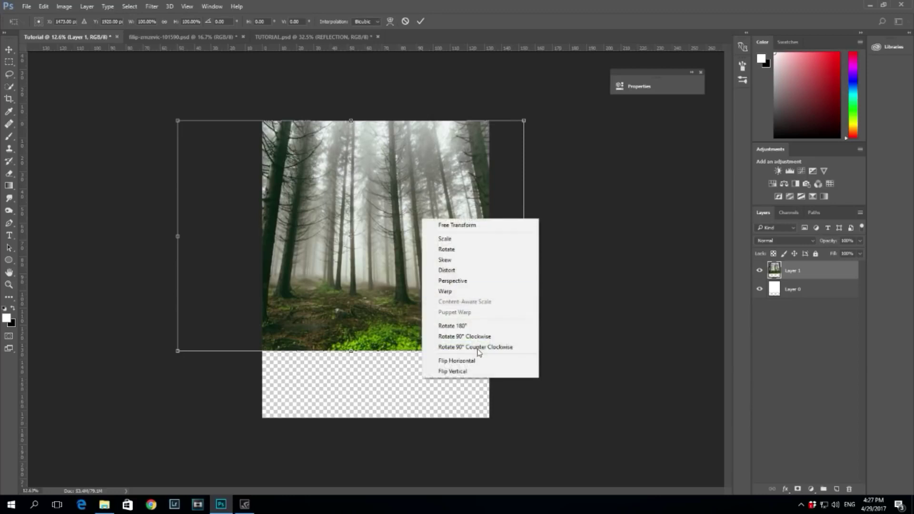
{"action": "left_click", "coordinate": [469, 372]}
{"action": "left_click_drag", "start_coordinate": [453, 179], "coordinate": [454, 348]}
{"action": "key", "text": "ctrl+minus"}
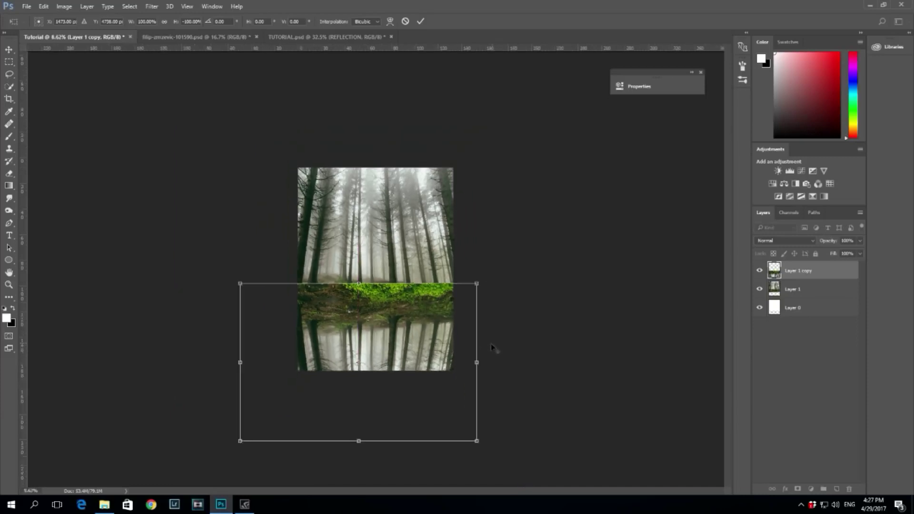
Apply a Perspective transform to Layer 1 copy, widening its bottom edge and narrowing its top edge.
{"action": "right_click", "coordinate": [418, 321]}
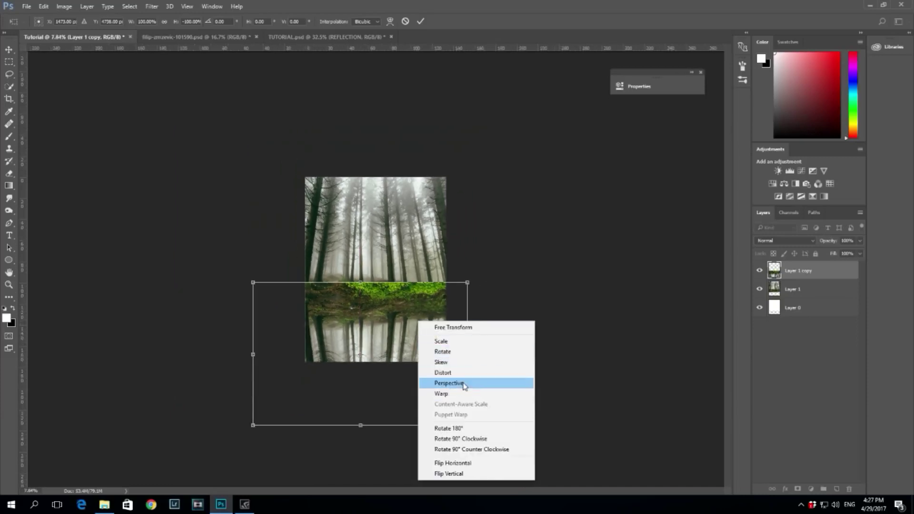
{"action": "left_click", "coordinate": [463, 383]}
{"action": "left_click_drag", "start_coordinate": [473, 430], "coordinate": [479, 426]}
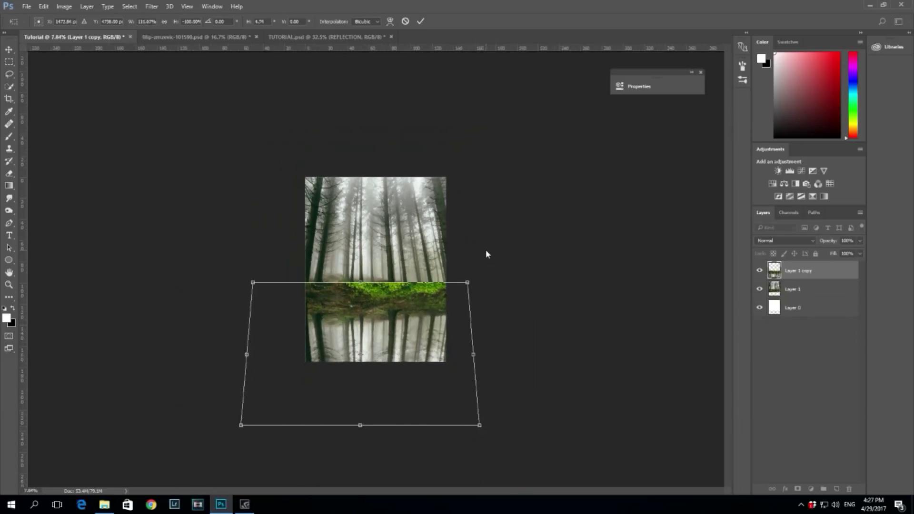
{"action": "left_click_drag", "start_coordinate": [467, 284], "coordinate": [459, 288]}
{"action": "left_click_drag", "start_coordinate": [480, 425], "coordinate": [485, 425]}
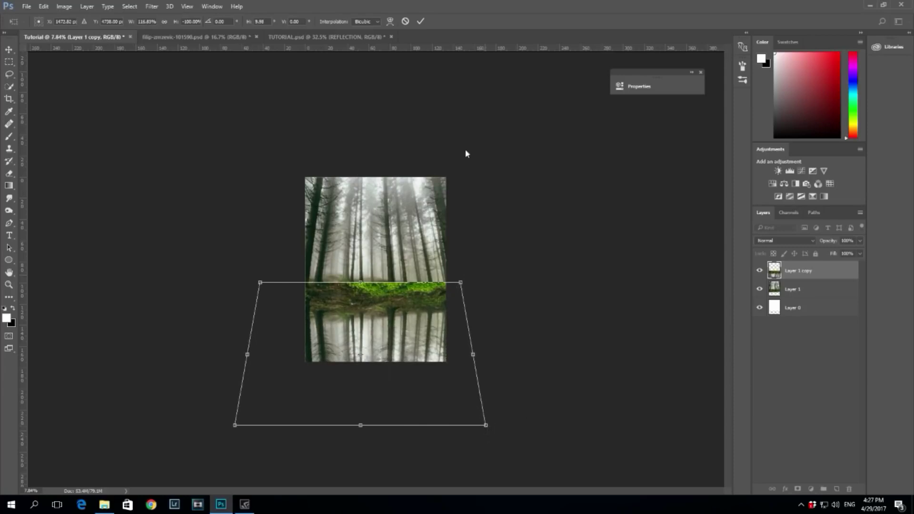
{"action": "key", "text": "Return"}
{"action": "key", "text": "c"}
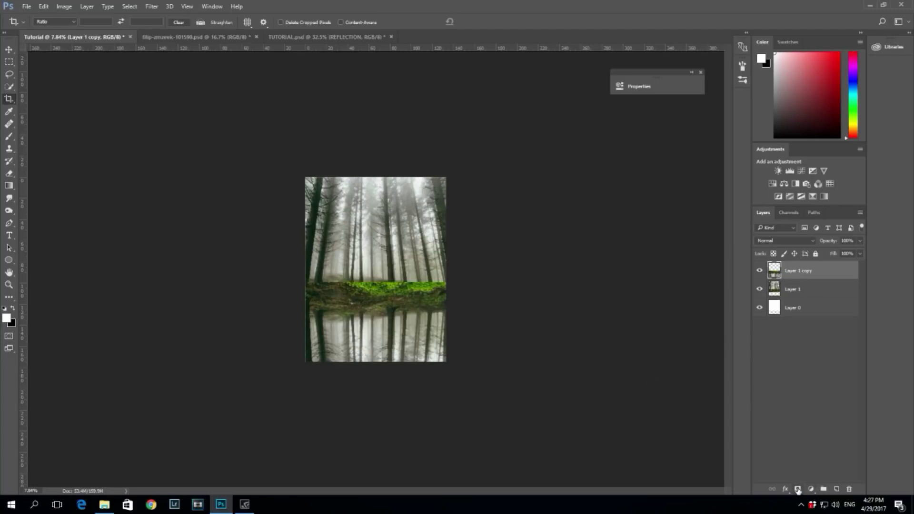
Add a layer mask to Layer 1 copy and paint it black along the copy's upper part to reveal the forest floor.
{"action": "left_click", "coordinate": [797, 490]}
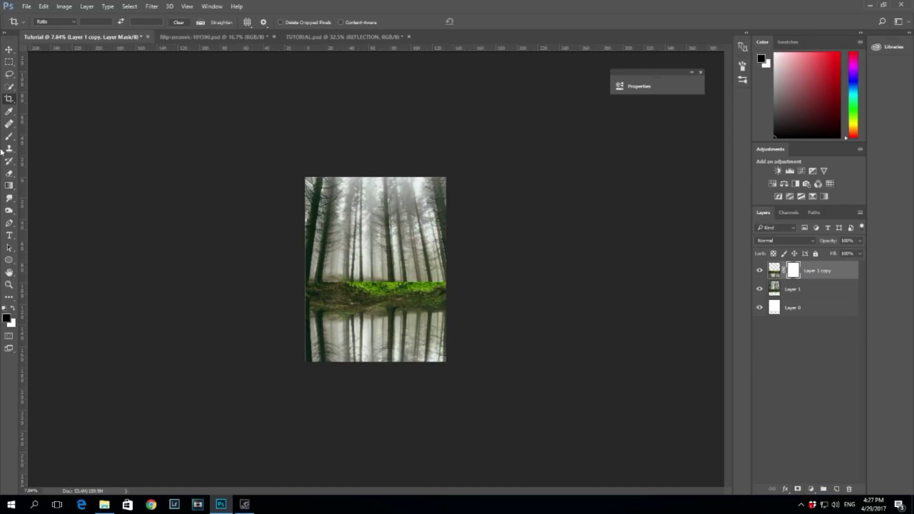
{"action": "left_click", "coordinate": [9, 137]}
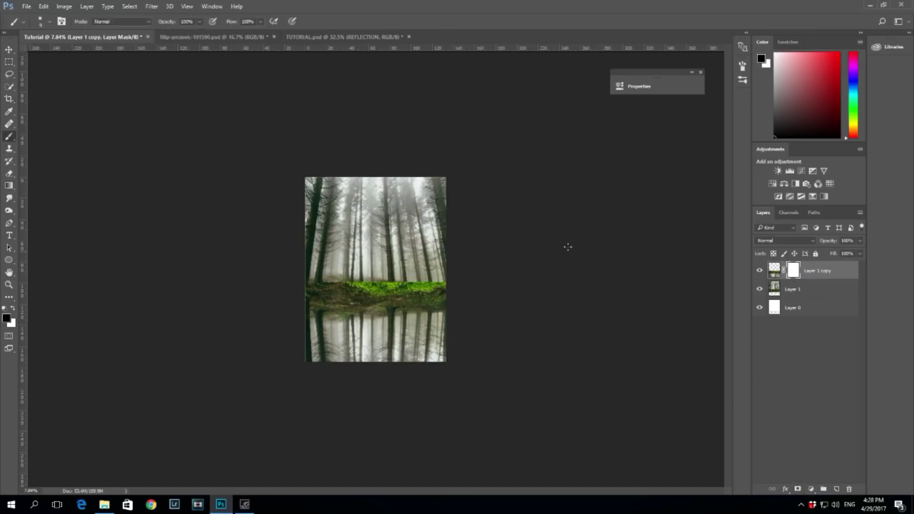
{"action": "mouse_move", "coordinate": [360, 266]}
{"action": "left_mouse_down"}
{"action": "mouse_move", "coordinate": [383, 266]}
{"action": "mouse_move", "coordinate": [423, 242]}
{"action": "mouse_move", "coordinate": [480, 276]}
{"action": "mouse_move", "coordinate": [420, 289]}
{"action": "mouse_move", "coordinate": [244, 290]}
{"action": "mouse_move", "coordinate": [470, 293]}
{"action": "mouse_move", "coordinate": [330, 312]}
{"action": "mouse_move", "coordinate": [232, 300]}
{"action": "left_mouse_up"}
{"action": "scroll", "coordinate": [434, 298], "scroll_direction": "up", "scroll_amount": 3}
{"action": "scroll", "coordinate": [436, 295], "scroll_direction": "up", "scroll_amount": 2}
{"action": "left_click_drag", "start_coordinate": [449, 302], "coordinate": [278, 307]}
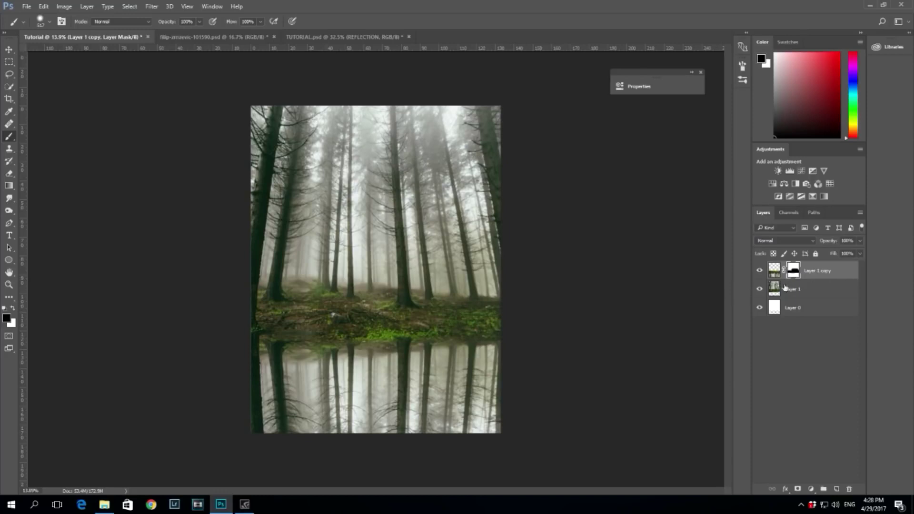
Warp Layer 1 so the ground arches up in the middle and both lower corners are pulled down.
{"action": "left_click", "coordinate": [804, 290]}
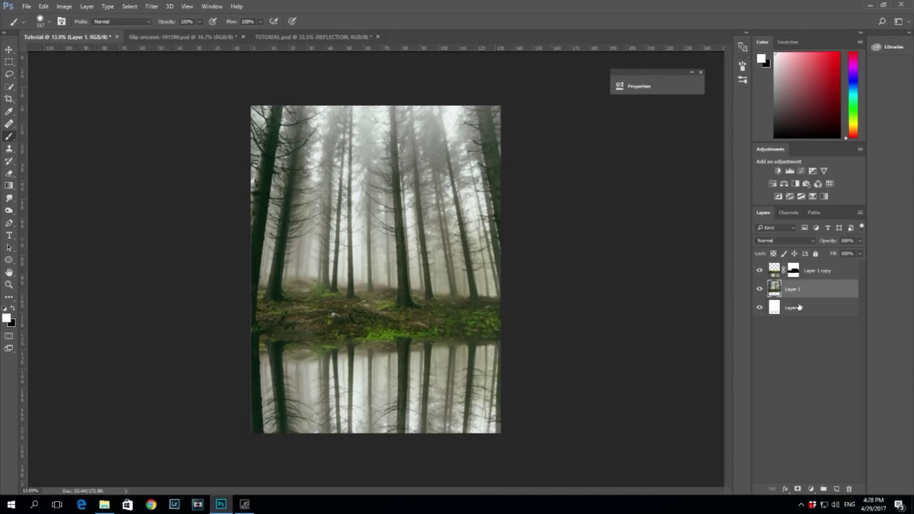
{"action": "key", "text": "ctrl+t"}
{"action": "right_click", "coordinate": [419, 252]}
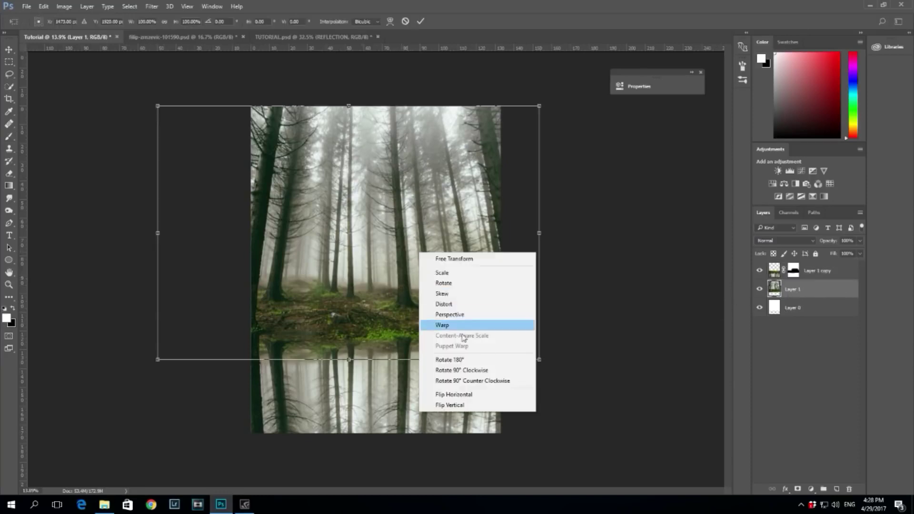
{"action": "left_click", "coordinate": [450, 326]}
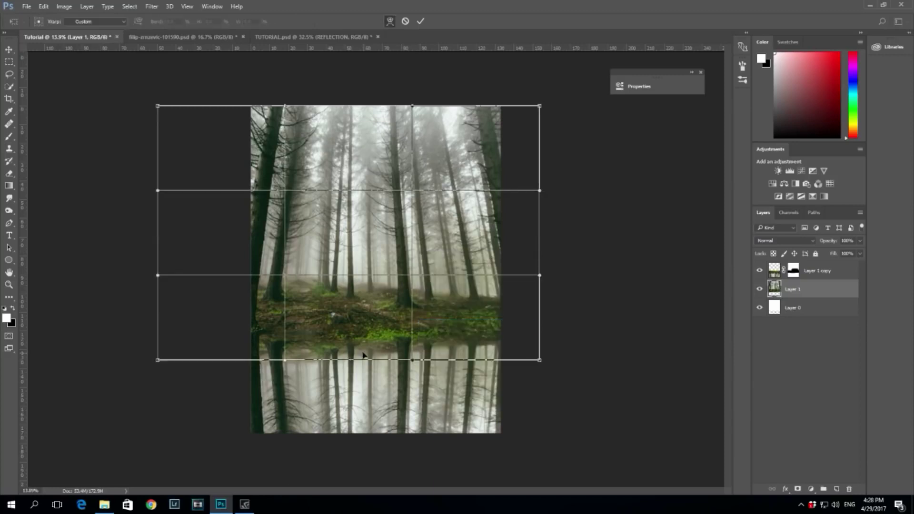
{"action": "left_click_drag", "start_coordinate": [371, 353], "coordinate": [375, 344]}
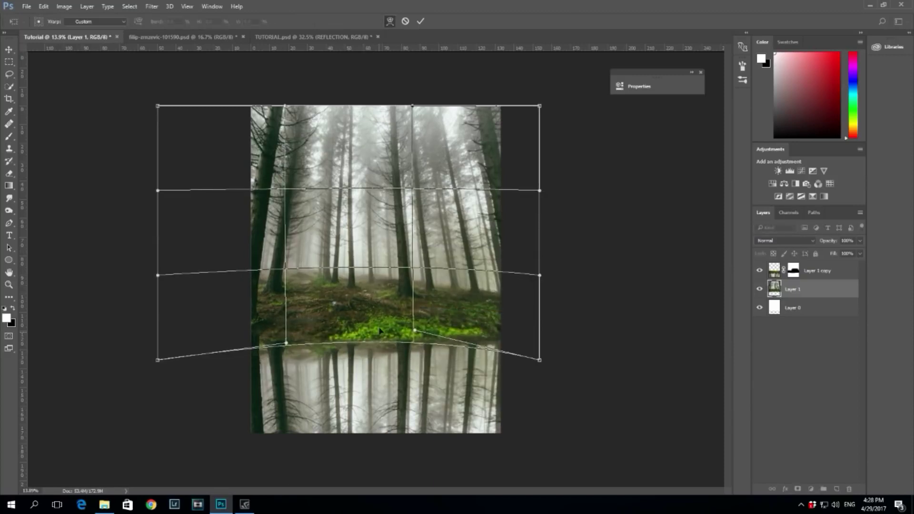
{"action": "left_click_drag", "start_coordinate": [541, 363], "coordinate": [540, 385]}
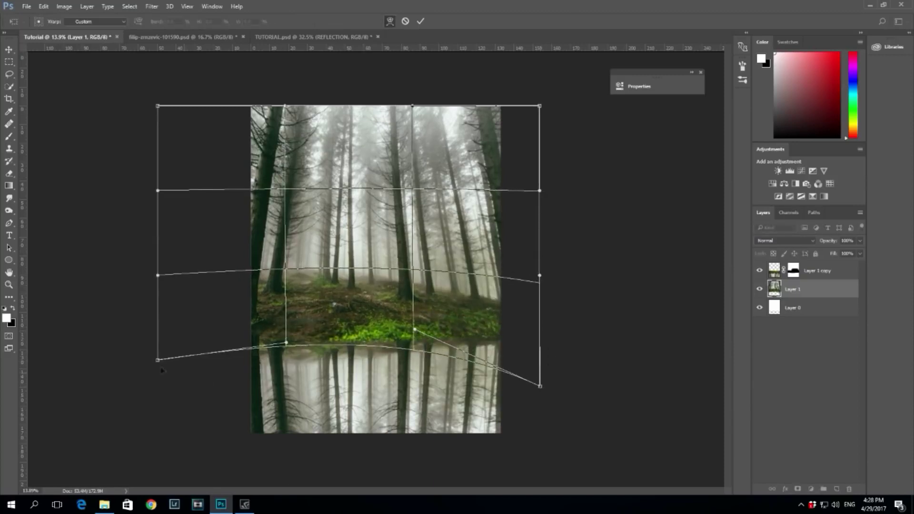
{"action": "left_click_drag", "start_coordinate": [158, 360], "coordinate": [161, 405]}
{"action": "left_click", "coordinate": [422, 22]}
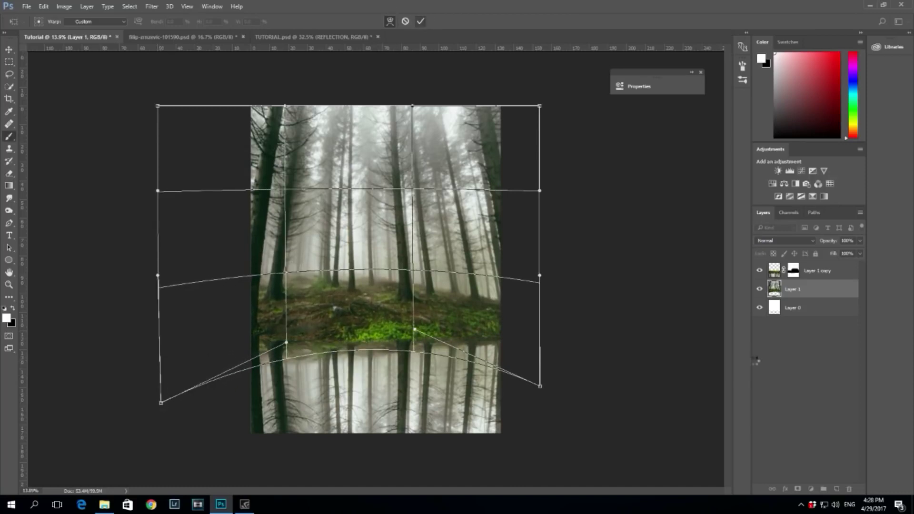
{"action": "key", "text": "Return"}
Warp Layer 1 copy by raising both upper corners and nudging its middle slightly, curving the reflection to follow the shoreline.
{"action": "left_click", "coordinate": [816, 271]}
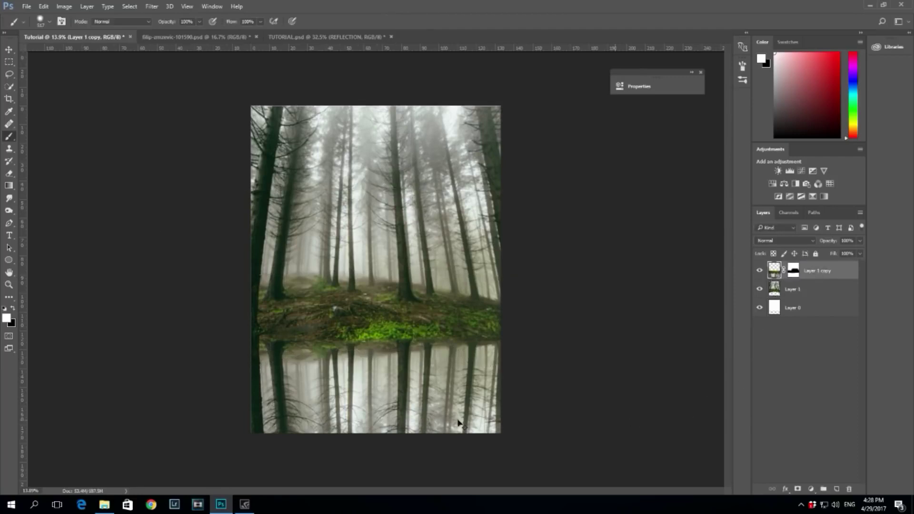
{"action": "key", "text": "ctrl+t"}
{"action": "right_click", "coordinate": [419, 342]}
{"action": "left_click", "coordinate": [473, 253]}
{"action": "right_click", "coordinate": [454, 330]}
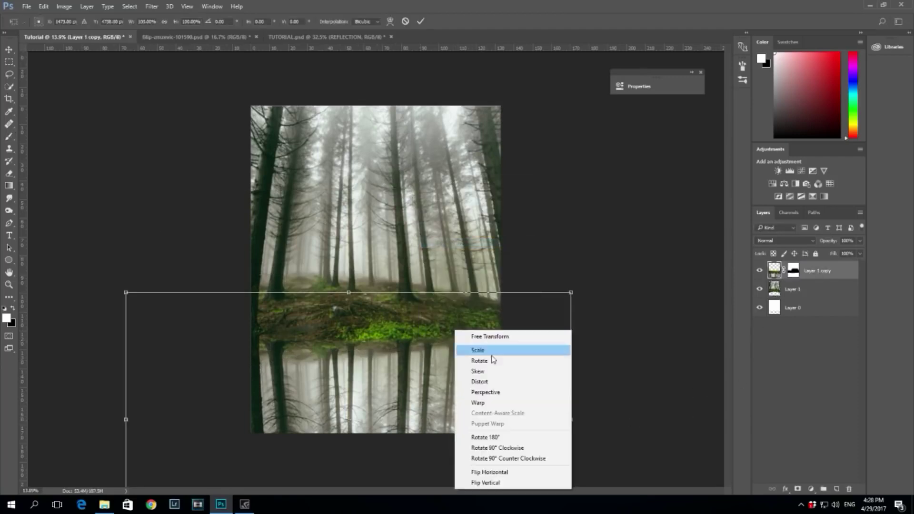
{"action": "left_click", "coordinate": [476, 403]}
{"action": "left_click_drag", "start_coordinate": [571, 292], "coordinate": [567, 261]}
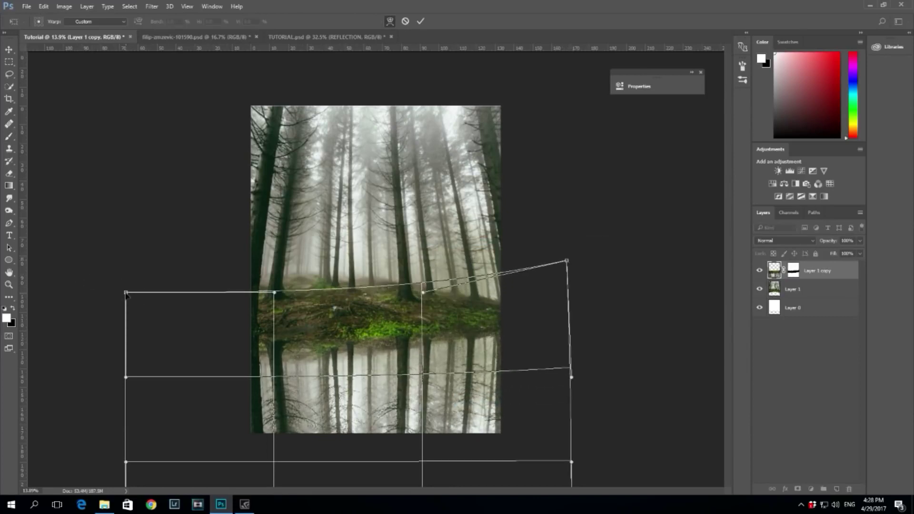
{"action": "left_click_drag", "start_coordinate": [126, 294], "coordinate": [127, 260]}
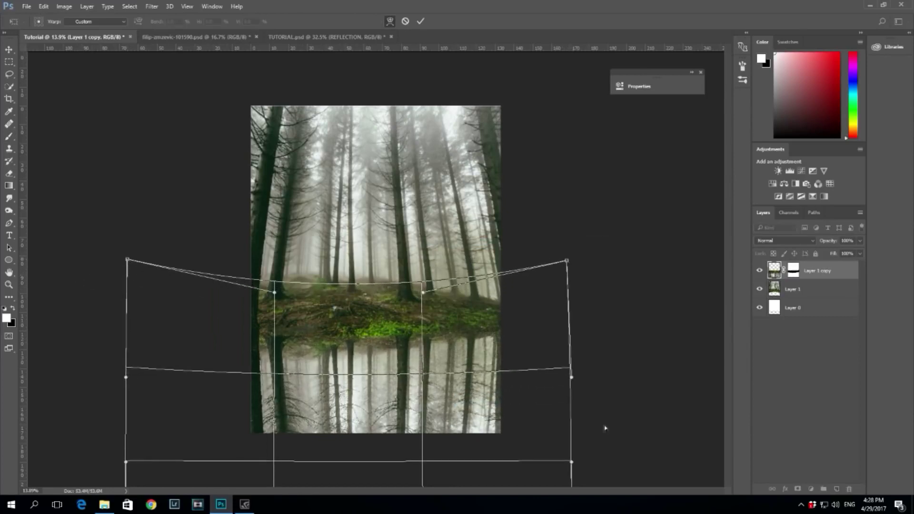
{"action": "left_click_drag", "start_coordinate": [385, 337], "coordinate": [381, 336]}
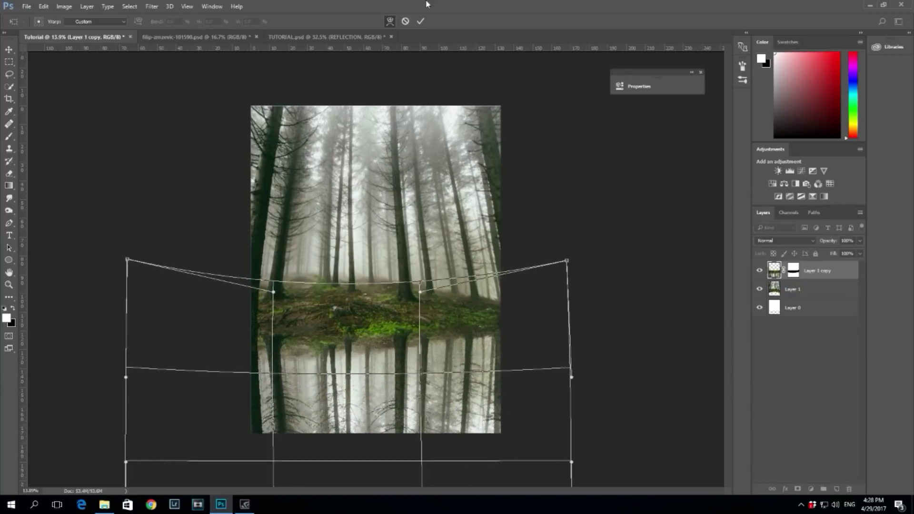
{"action": "key", "text": "b"}
{"action": "key", "text": "Return"}
Stretch Layer 1 copy slightly to the right with Free Transform so the reflected trunks line up with the trees above.
{"action": "scroll", "coordinate": [476, 379], "scroll_direction": "down", "scroll_amount": 2}
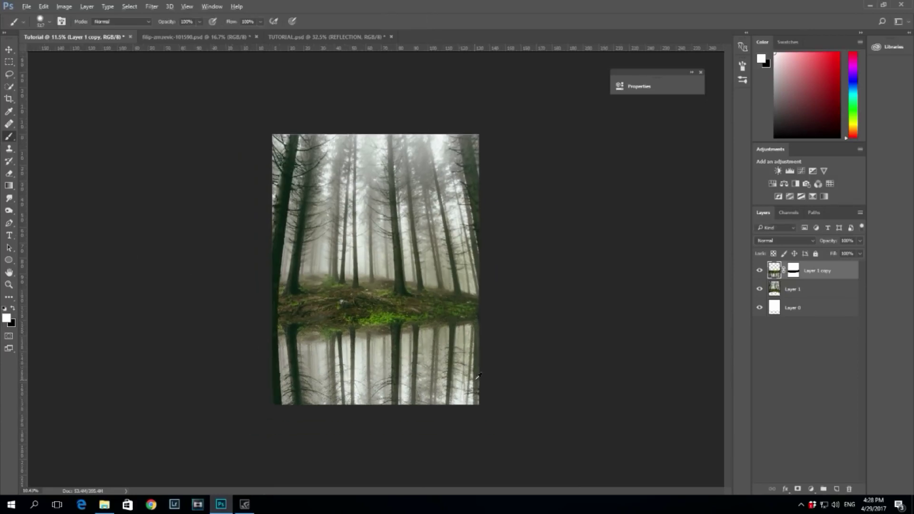
{"action": "scroll", "coordinate": [478, 376], "scroll_direction": "down", "scroll_amount": 1}
{"action": "scroll", "coordinate": [469, 378], "scroll_direction": "up", "scroll_amount": 2}
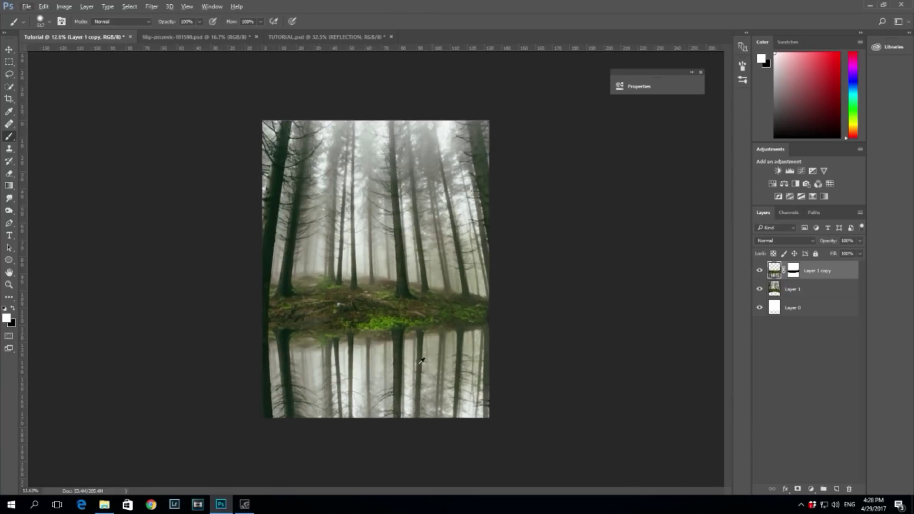
{"action": "key", "text": "ctrl+t"}
{"action": "left_click_drag", "start_coordinate": [552, 394], "coordinate": [559, 394]}
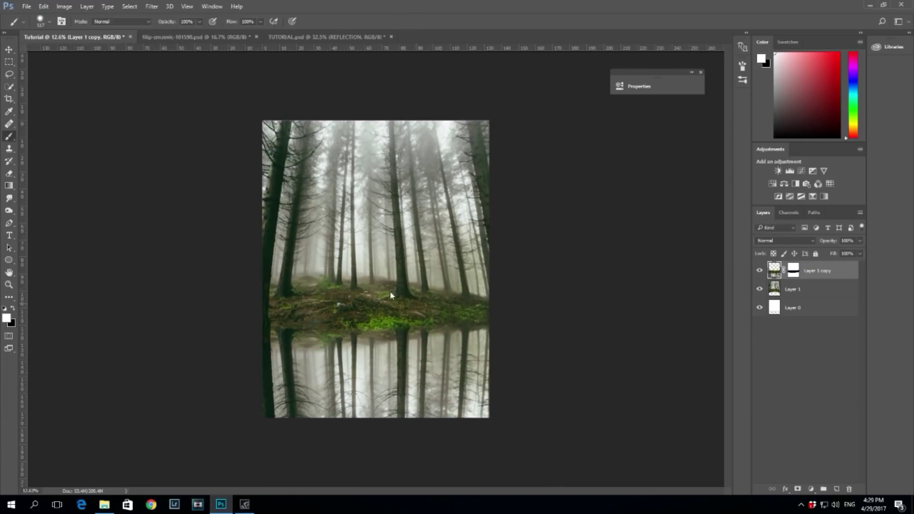
Load Layer 1 copy's mask as a selection and use Quick Selection so only the water reflection area is selected.
{"action": "right_click", "coordinate": [380, 304], "text": "alt"}
{"action": "left_click", "coordinate": [793, 270]}
{"action": "key", "text": "x"}
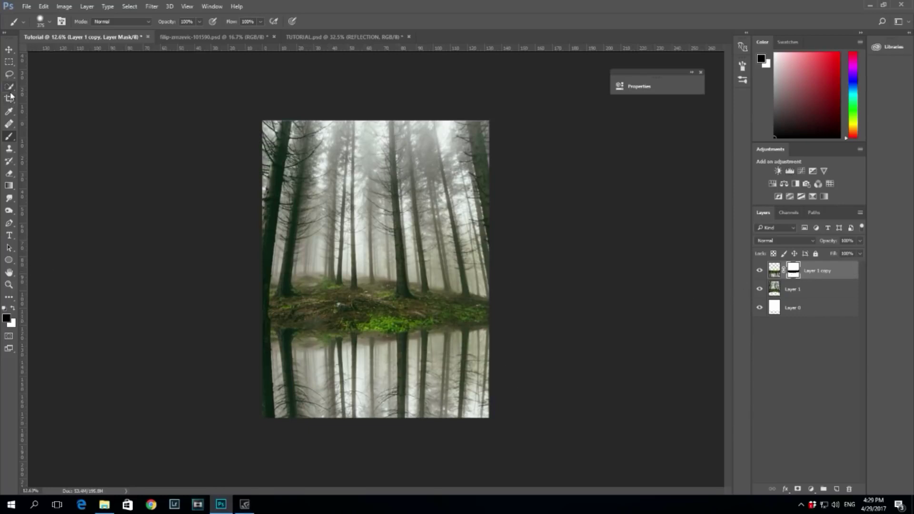
{"action": "left_click", "coordinate": [794, 274], "text": "ctrl"}
{"action": "key", "text": "w"}
{"action": "left_click", "coordinate": [428, 378]}
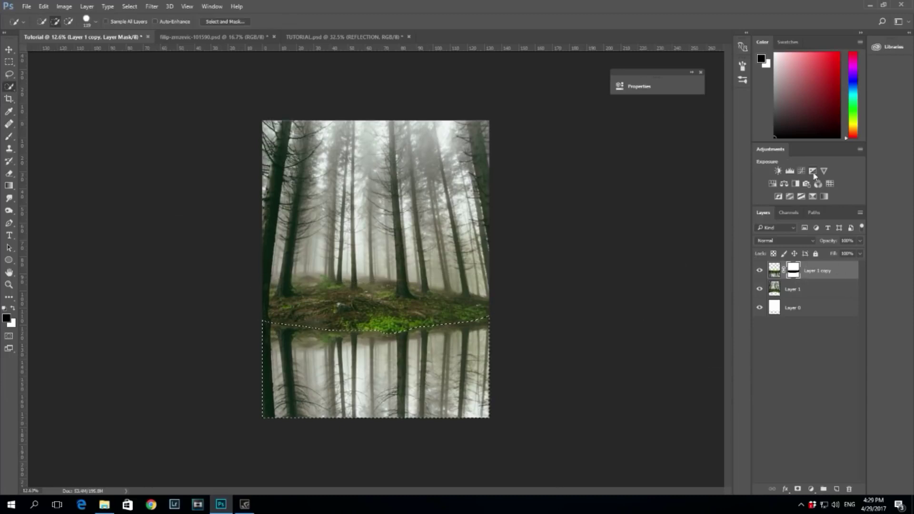
Add a Levels adjustment to the selected water with input black 12, input white 243 and output white 195.
{"action": "left_click", "coordinate": [789, 171]}
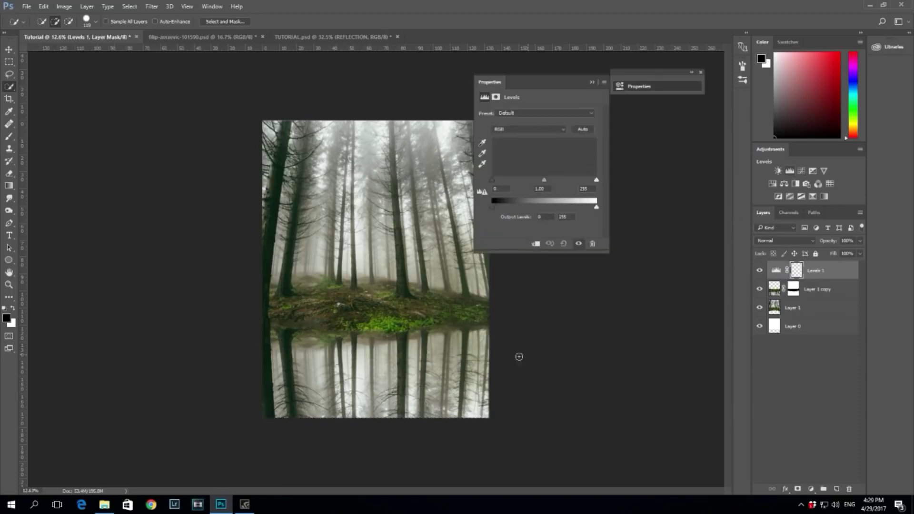
{"action": "left_click_drag", "start_coordinate": [566, 93], "coordinate": [656, 107]}
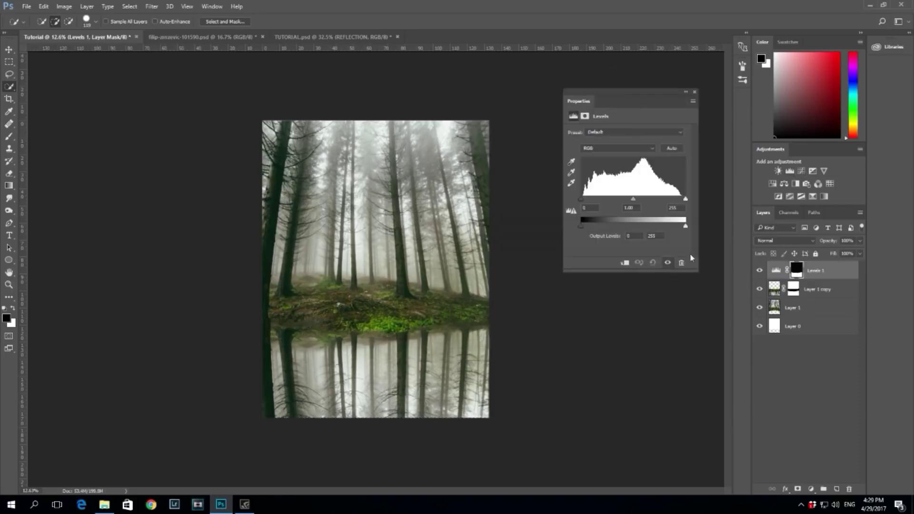
{"action": "left_click_drag", "start_coordinate": [686, 226], "coordinate": [661, 227]}
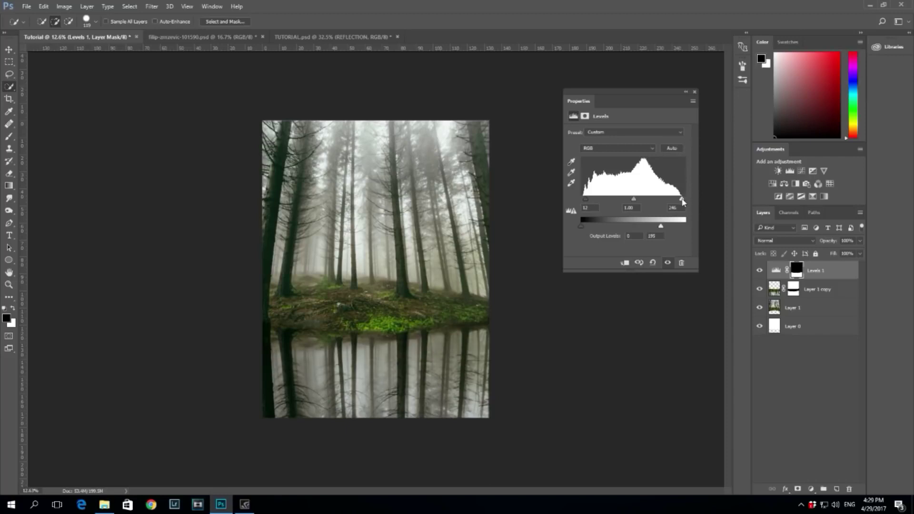
Compare the water reflection with and without the Levels 1 adjustment.
{"action": "left_click", "coordinate": [759, 271]}
{"action": "left_click", "coordinate": [759, 271]}
{"action": "left_click", "coordinate": [759, 271]}
{"action": "left_click", "coordinate": [759, 271]}
{"action": "left_click", "coordinate": [758, 271]}
{"action": "left_click", "coordinate": [759, 271]}
{"action": "left_click", "coordinate": [759, 272]}
{"action": "left_click", "coordinate": [759, 272]}
Paint the Levels 1 mask black with a large soft brush over the forest floor, softening the darkening at the shoreline.
{"action": "left_click", "coordinate": [11, 138]}
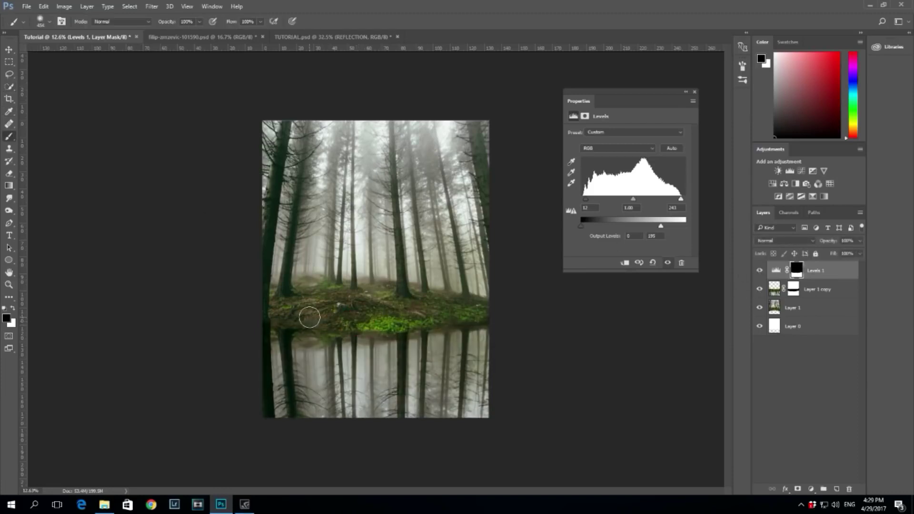
{"action": "mouse_move", "coordinate": [380, 264]}
{"action": "left_mouse_down"}
{"action": "mouse_move", "coordinate": [409, 268]}
{"action": "mouse_move", "coordinate": [365, 271]}
{"action": "mouse_move", "coordinate": [376, 272]}
{"action": "mouse_move", "coordinate": [384, 403]}
{"action": "mouse_move", "coordinate": [393, 224]}
{"action": "mouse_move", "coordinate": [391, 236]}
{"action": "left_mouse_up"}
{"action": "mouse_move", "coordinate": [434, 255]}
{"action": "left_mouse_down"}
{"action": "mouse_move", "coordinate": [441, 261]}
{"action": "mouse_move", "coordinate": [385, 277]}
{"action": "mouse_move", "coordinate": [391, 249]}
{"action": "mouse_move", "coordinate": [381, 250]}
{"action": "left_mouse_up"}
{"action": "mouse_move", "coordinate": [371, 266]}
{"action": "left_mouse_down"}
{"action": "mouse_move", "coordinate": [361, 228]}
{"action": "mouse_move", "coordinate": [362, 290]}
{"action": "mouse_move", "coordinate": [322, 243]}
{"action": "mouse_move", "coordinate": [351, 263]}
{"action": "left_mouse_up"}
{"action": "mouse_move", "coordinate": [371, 224]}
{"action": "left_mouse_down"}
{"action": "mouse_move", "coordinate": [371, 281]}
{"action": "mouse_move", "coordinate": [359, 189]}
{"action": "left_mouse_up"}
{"action": "left_click_drag", "start_coordinate": [401, 243], "coordinate": [378, 246]}
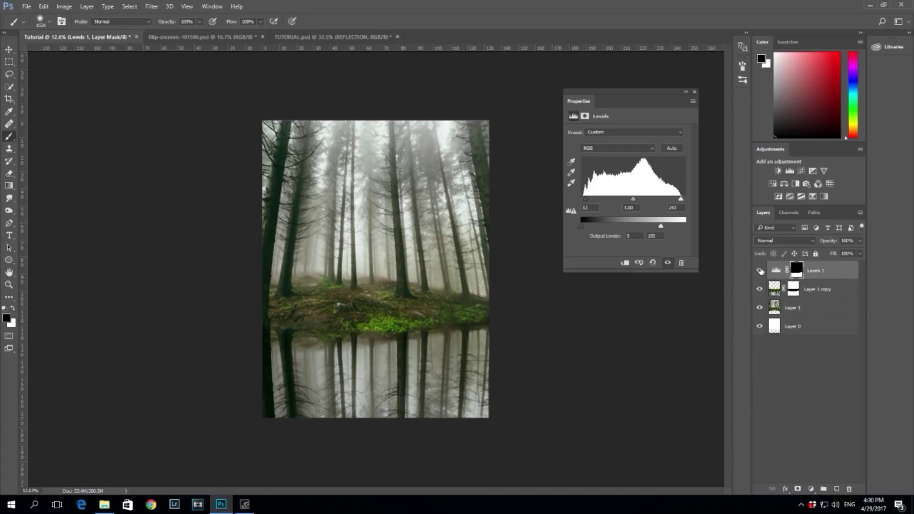
Move Levels 1 and Layer 1 copy together slightly up and to the right using Free Transform.
{"action": "left_click", "coordinate": [816, 289], "text": "shift"}
{"action": "key", "text": "ctrl+t"}
{"action": "left_click_drag", "start_coordinate": [420, 322], "coordinate": [425, 322]}
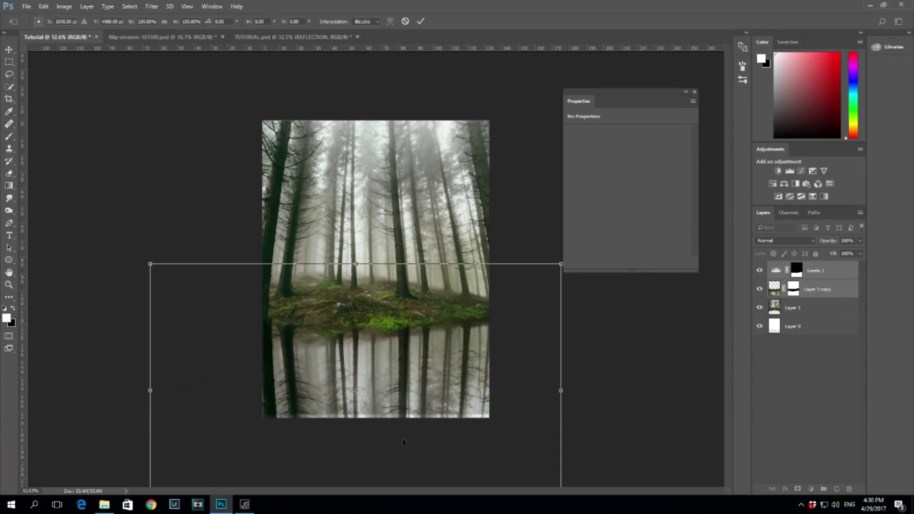
{"action": "key", "text": "b"}
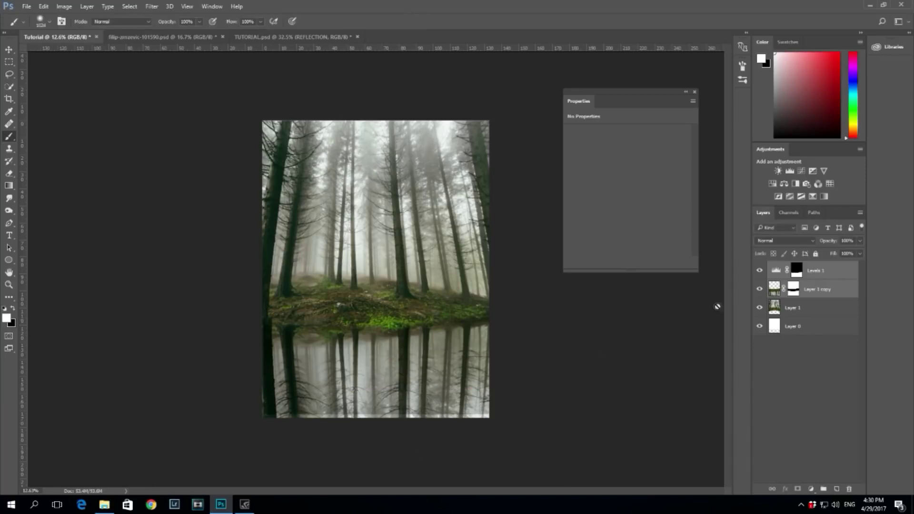
Paint the Levels 1 mask white along the image's lower edge to darken the remaining light strip of the reflection.
{"action": "left_click", "coordinate": [796, 270]}
{"action": "key", "text": "x"}
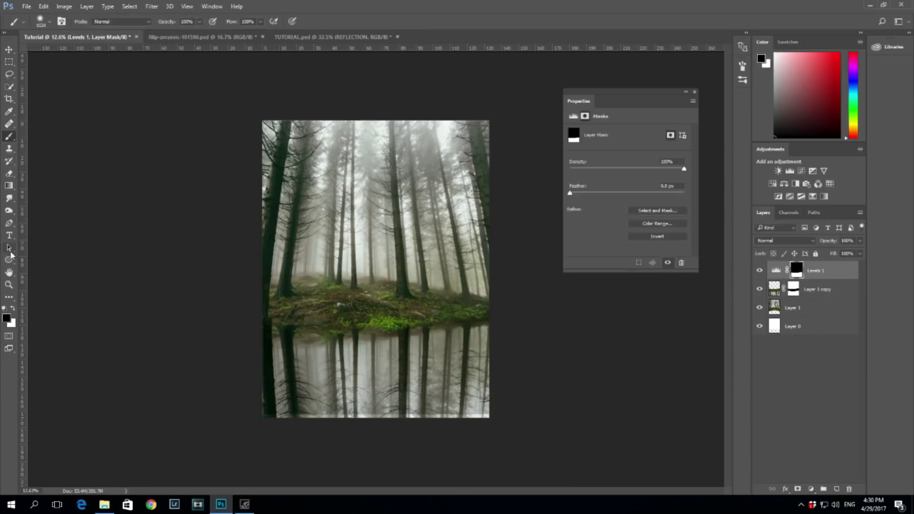
{"action": "key", "text": "x"}
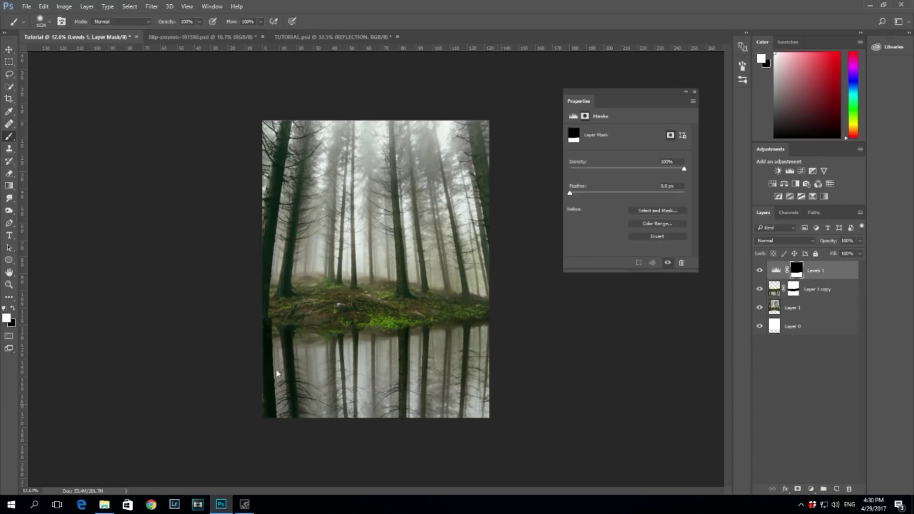
{"action": "scroll", "coordinate": [427, 252], "scroll_direction": "down", "scroll_amount": 2}
{"action": "scroll", "coordinate": [458, 312], "scroll_direction": "up", "scroll_amount": 2}
Apply a subtle, nearly vertical Motion Blur to the reflection image on Layer 1 copy.
{"action": "left_click", "coordinate": [774, 289]}
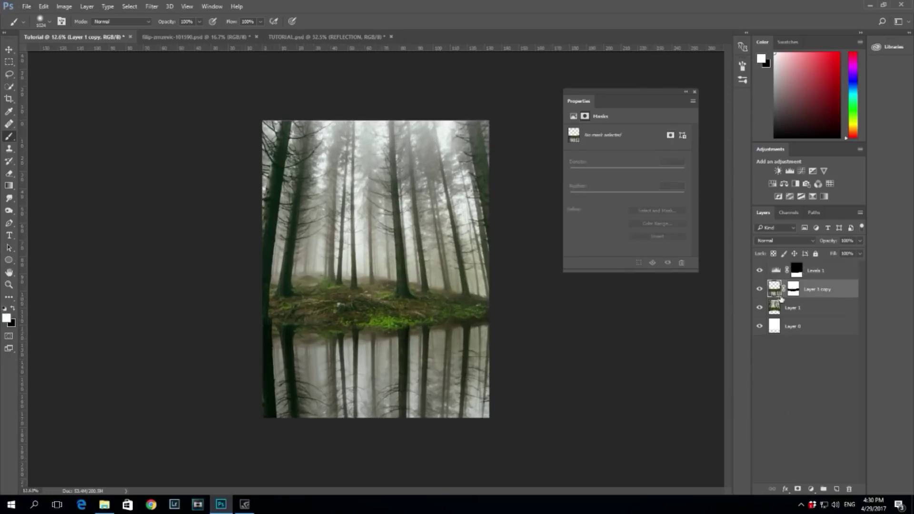
{"action": "left_click", "coordinate": [152, 6]}
{"action": "mouse_move", "coordinate": [198, 112]}
{"action": "left_click", "coordinate": [300, 165]}
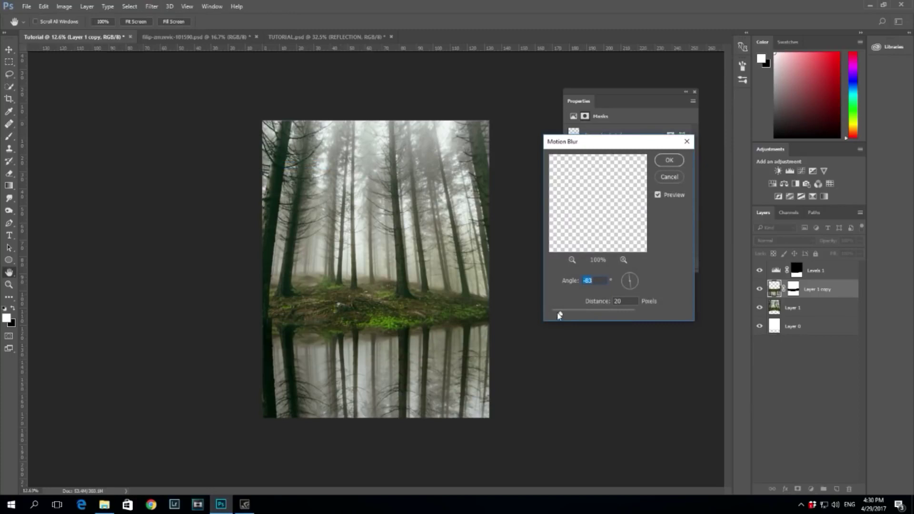
{"action": "left_click_drag", "start_coordinate": [560, 316], "coordinate": [562, 318]}
{"action": "key", "text": "Tab"}
{"action": "left_click", "coordinate": [669, 161]}
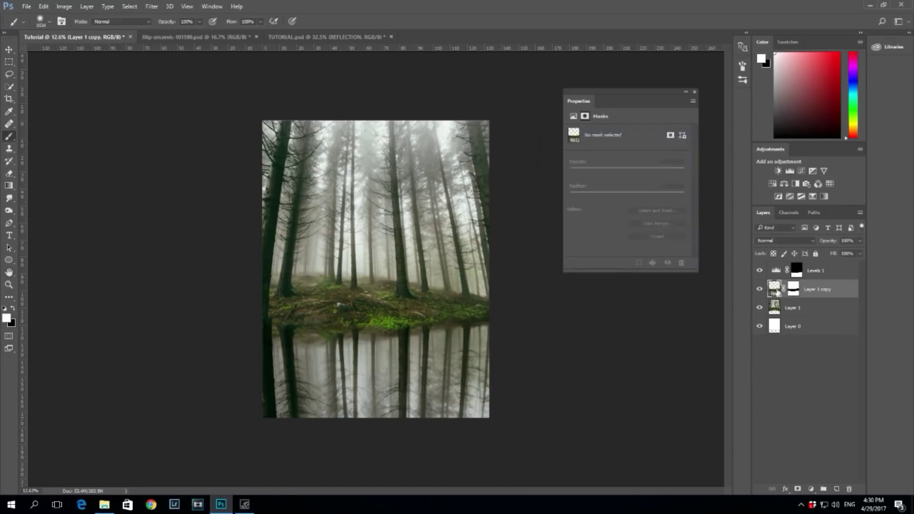
Apply a Gaussian Blur with a 2.0-pixel radius to the reflection image on Layer 1 copy.
{"action": "left_click", "coordinate": [151, 6]}
{"action": "mouse_move", "coordinate": [181, 113]}
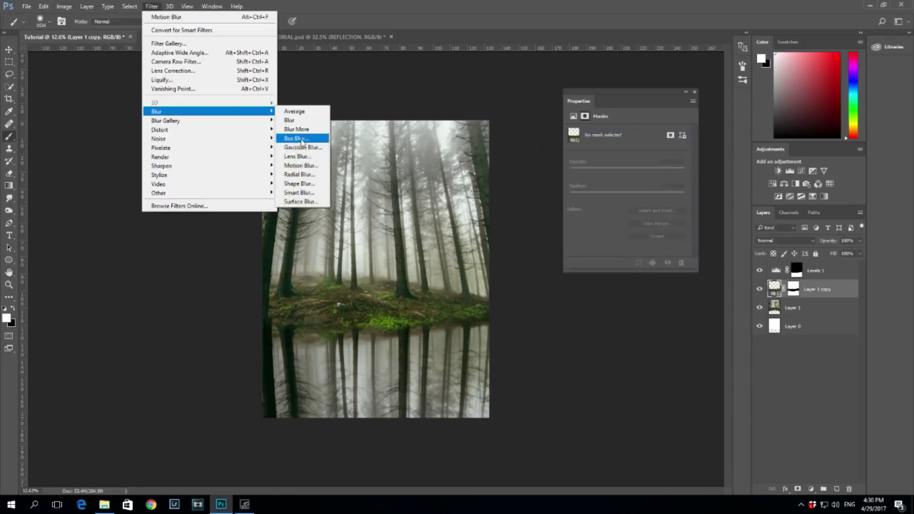
{"action": "left_click", "coordinate": [298, 147]}
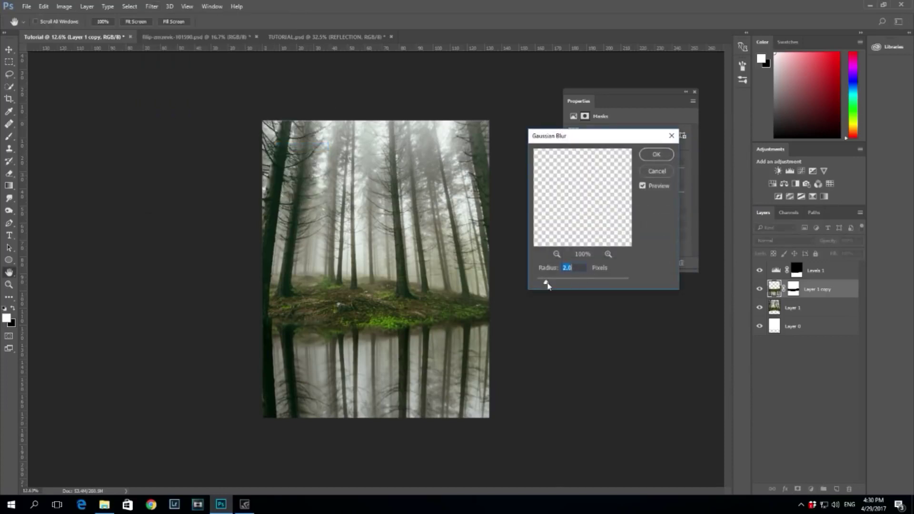
{"action": "left_click", "coordinate": [653, 154]}
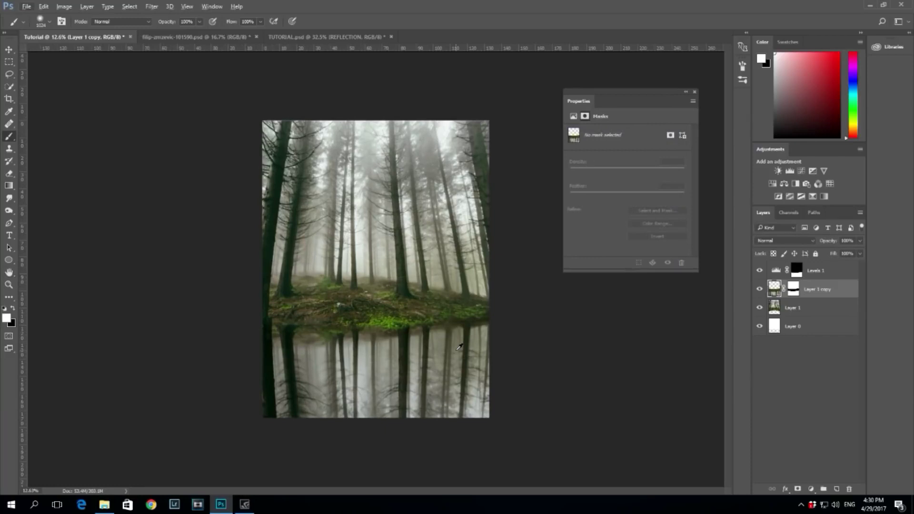
Add a new empty layer above Levels 1.
{"action": "left_click", "coordinate": [822, 270]}
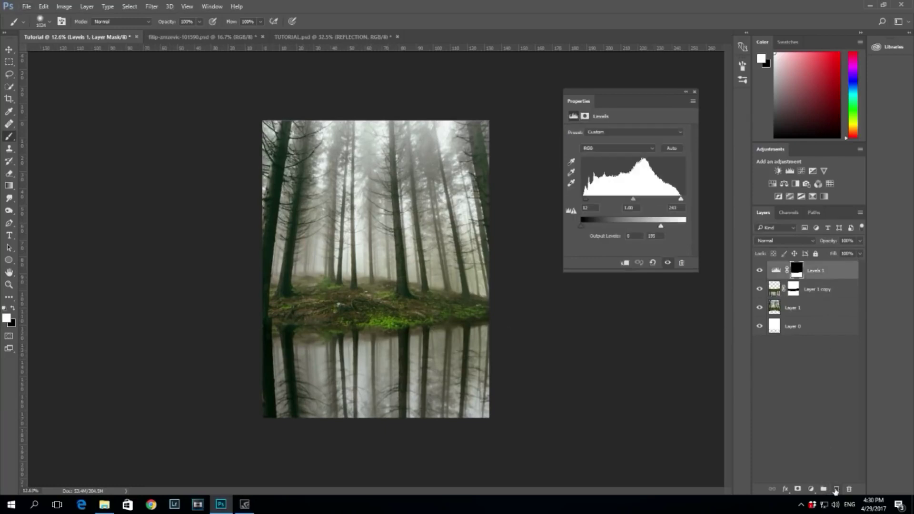
{"action": "left_click", "coordinate": [835, 491]}
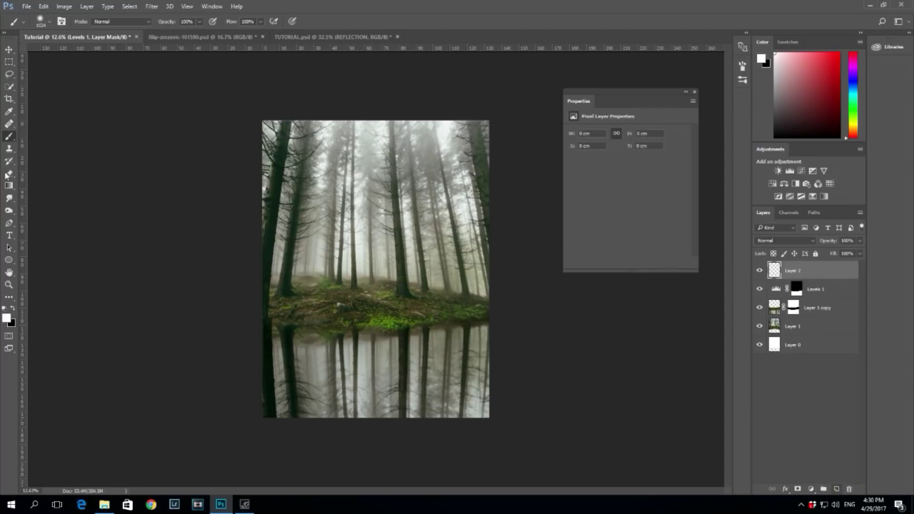
{"action": "left_click_drag", "start_coordinate": [352, 300], "coordinate": [338, 300]}
{"action": "scroll", "coordinate": [347, 383], "scroll_direction": "up", "scroll_amount": 5}
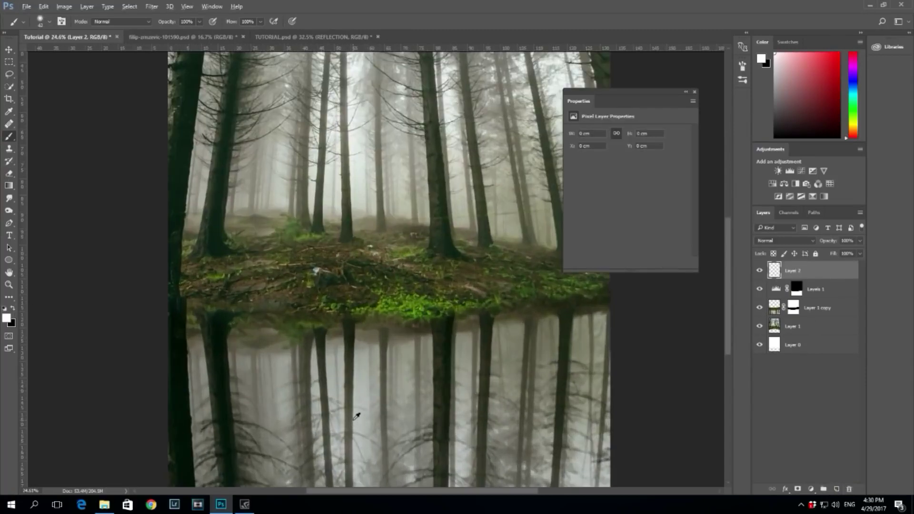
Paint tiny white specks on Layer 2, scattered over the reflected trunks across the water.
{"action": "left_click_drag", "start_coordinate": [150, 367], "coordinate": [146, 367]}
{"action": "left_click_drag", "start_coordinate": [147, 364], "coordinate": [145, 384]}
{"action": "left_click", "coordinate": [149, 343]}
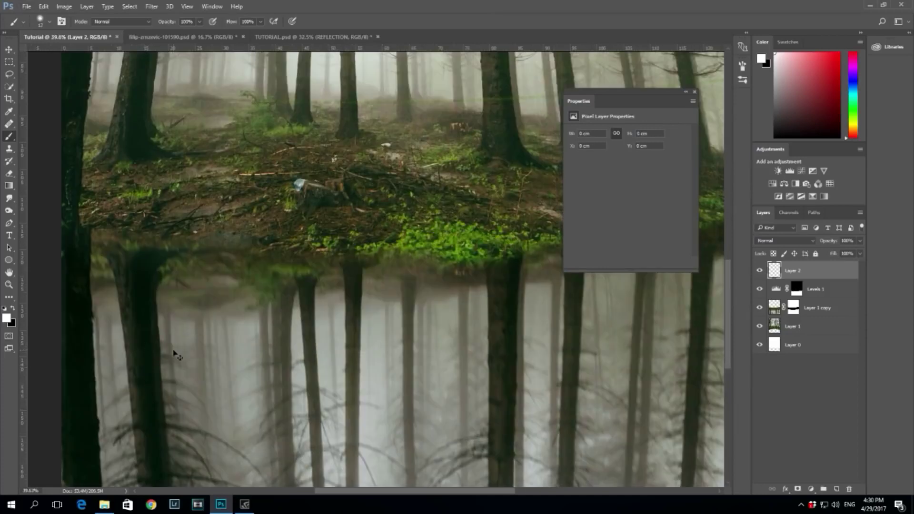
{"action": "left_click_drag", "start_coordinate": [168, 345], "coordinate": [165, 342]}
{"action": "left_click", "coordinate": [573, 307]}
{"action": "scroll", "coordinate": [595, 361], "scroll_direction": "right", "scroll_amount": 2}
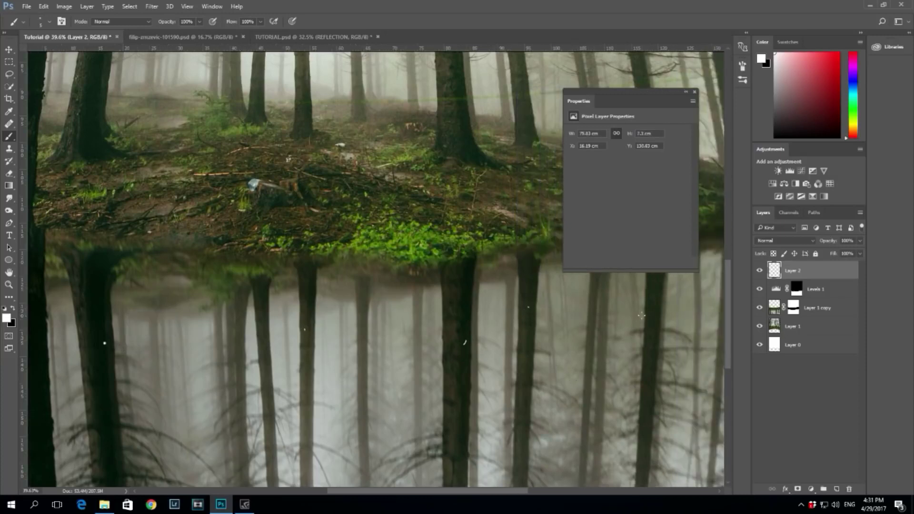
{"action": "left_click", "coordinate": [649, 310]}
{"action": "scroll", "coordinate": [649, 310], "scroll_direction": "down", "scroll_amount": 4}
{"action": "left_click", "coordinate": [454, 354]}
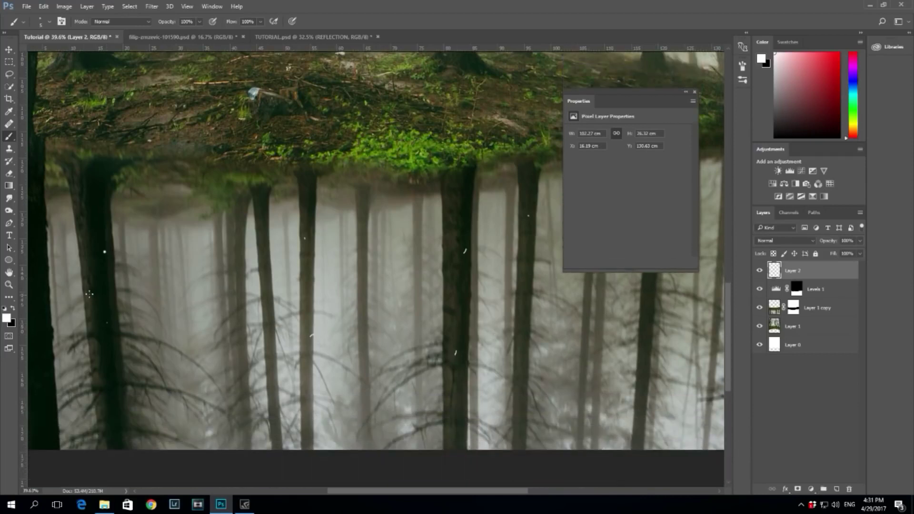
{"action": "scroll", "coordinate": [393, 296], "scroll_direction": "down", "scroll_amount": 5}
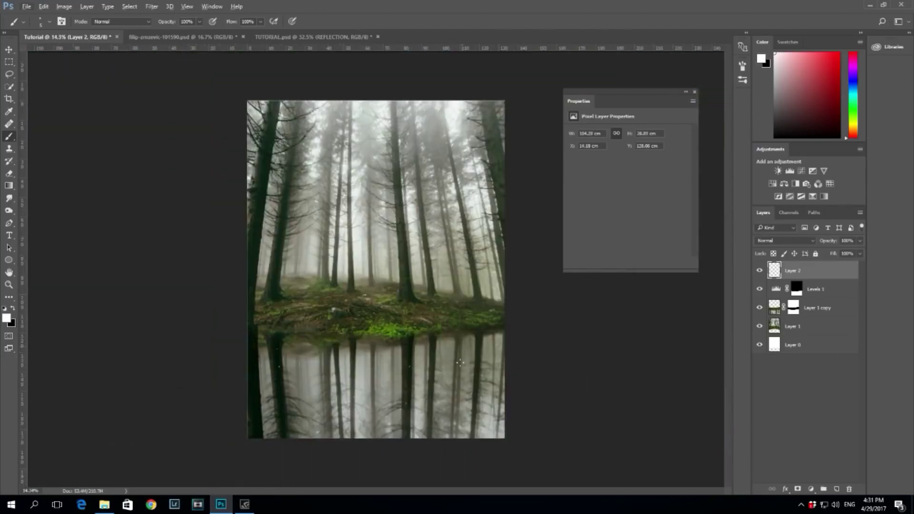
Paint a few larger, soft white specks on Layer 2 across the upper part of the water.
{"action": "left_click", "coordinate": [504, 347]}
{"action": "left_click", "coordinate": [352, 346]}
{"action": "right_click", "coordinate": [346, 375], "text": "alt"}
{"action": "scroll", "coordinate": [409, 351], "scroll_direction": "up", "scroll_amount": 2}
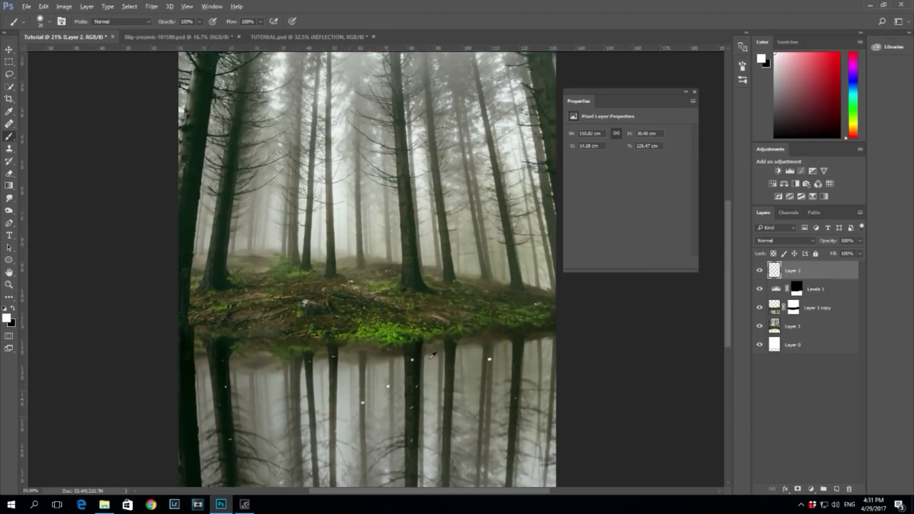
Lower Layer 2's fill to about 66% and check the specks against the whole image.
{"action": "scroll", "coordinate": [433, 355], "scroll_direction": "down", "scroll_amount": 3}
{"action": "scroll", "coordinate": [475, 361], "scroll_direction": "up", "scroll_amount": 1}
{"action": "left_click", "coordinate": [860, 254]}
{"action": "left_click_drag", "start_coordinate": [859, 265], "coordinate": [843, 265]}
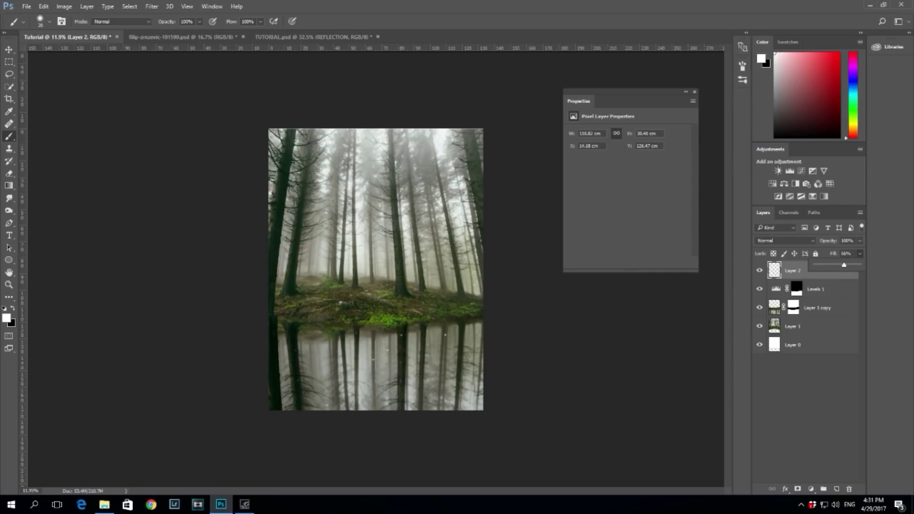
{"action": "scroll", "coordinate": [388, 418], "scroll_direction": "up", "scroll_amount": 2}
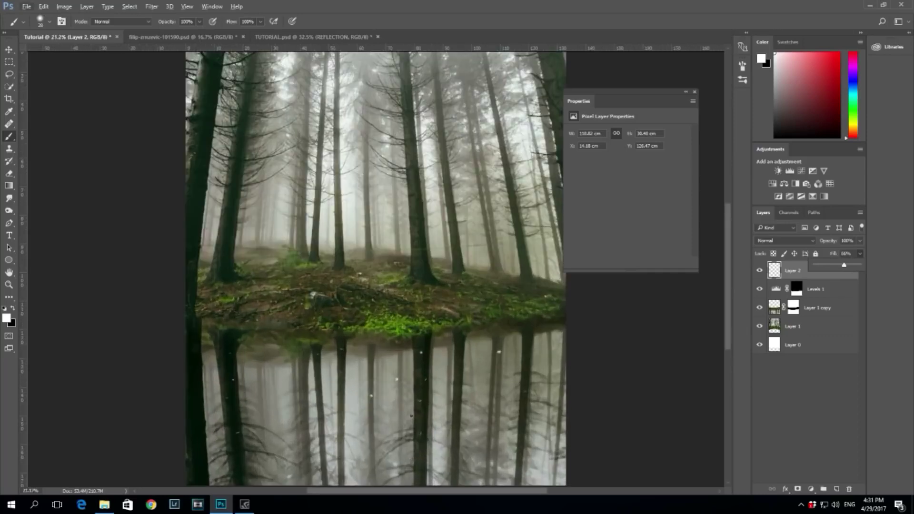
{"action": "scroll", "coordinate": [407, 403], "scroll_direction": "down", "scroll_amount": 3}
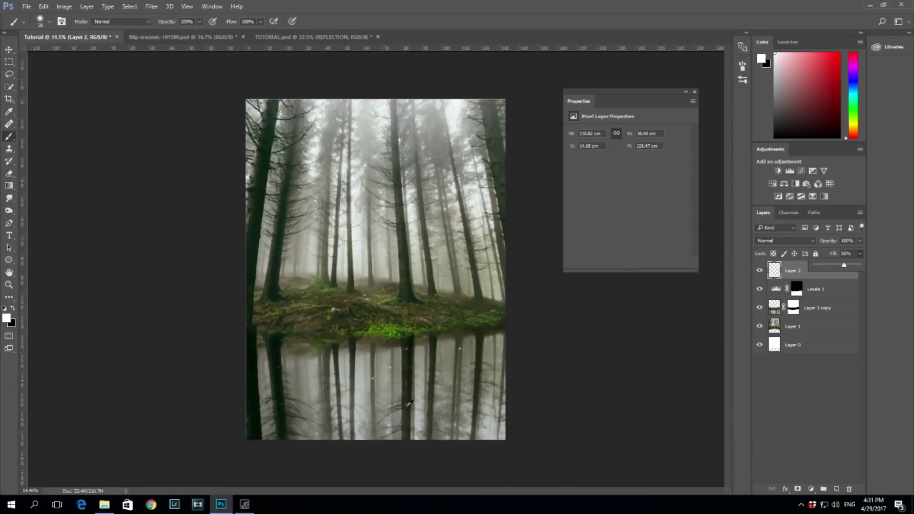
{"action": "scroll", "coordinate": [418, 410], "scroll_direction": "down", "scroll_amount": 1}
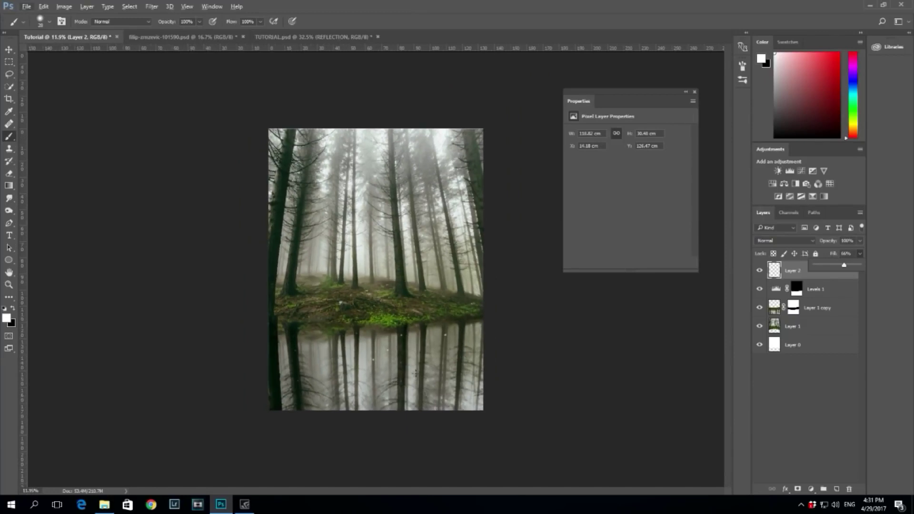
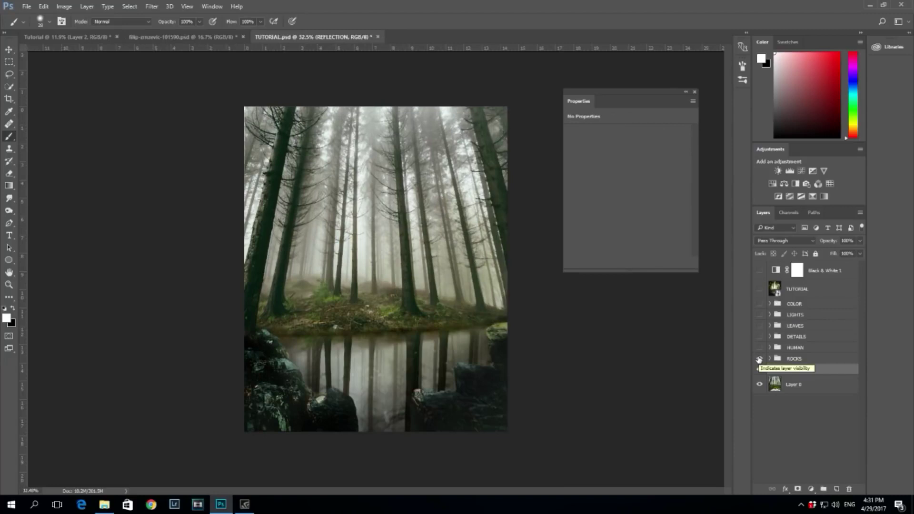
Check the ROCKS group in TUTORIAL.psd, then switch to the document holding the stock photo layers.
{"action": "left_click", "coordinate": [759, 359]}
{"action": "left_click", "coordinate": [102, 38]}
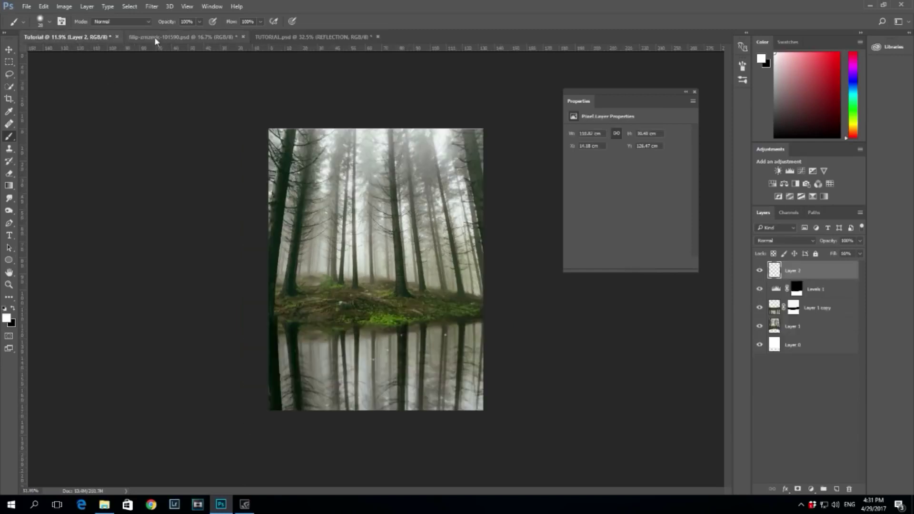
{"action": "left_click", "coordinate": [155, 38]}
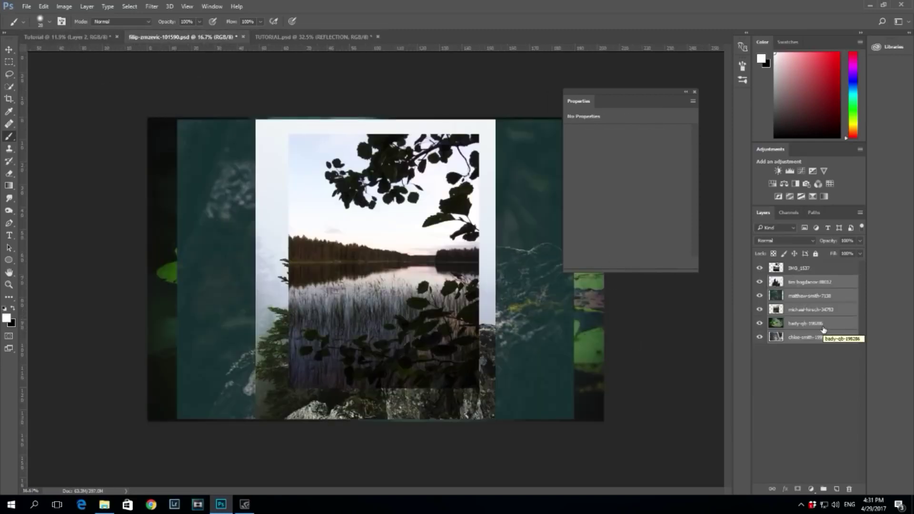
Hide IMG_1537 and the other stock photos, leaving the mossy rock photo layer visible and selected, and activate the Pen tool.
{"action": "left_click", "coordinate": [759, 268]}
{"action": "left_click", "coordinate": [759, 282]}
{"action": "left_click", "coordinate": [759, 295]}
{"action": "left_click", "coordinate": [759, 295]}
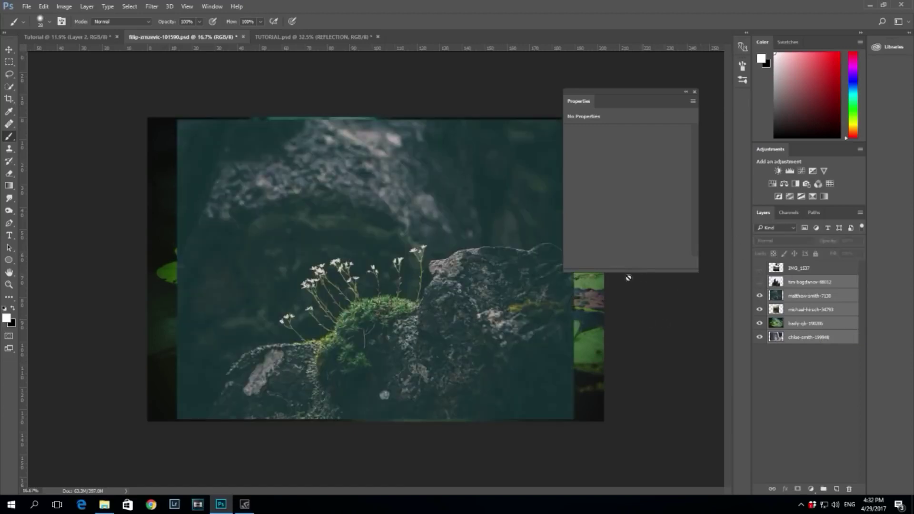
{"action": "left_click", "coordinate": [825, 296]}
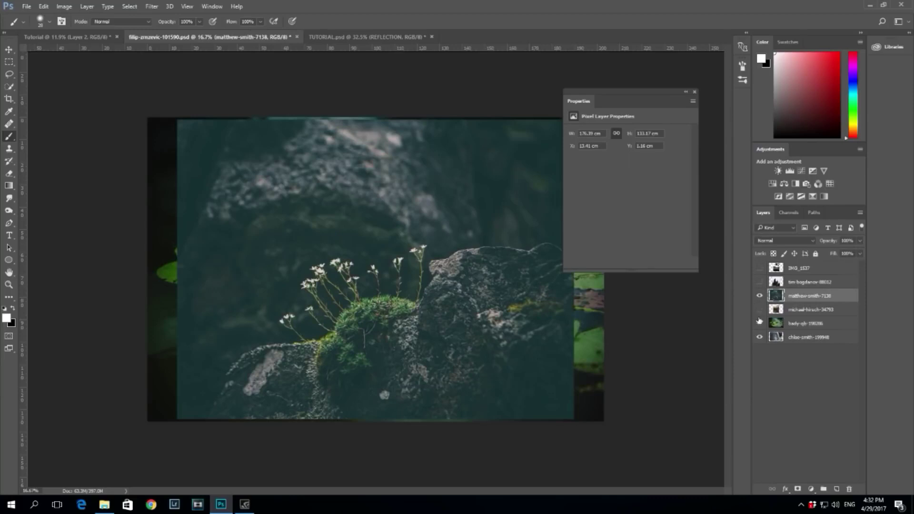
{"action": "left_click_drag", "start_coordinate": [759, 319], "coordinate": [759, 337]}
{"action": "left_click_drag", "start_coordinate": [664, 101], "coordinate": [689, 92]}
{"action": "left_click", "coordinate": [10, 224]}
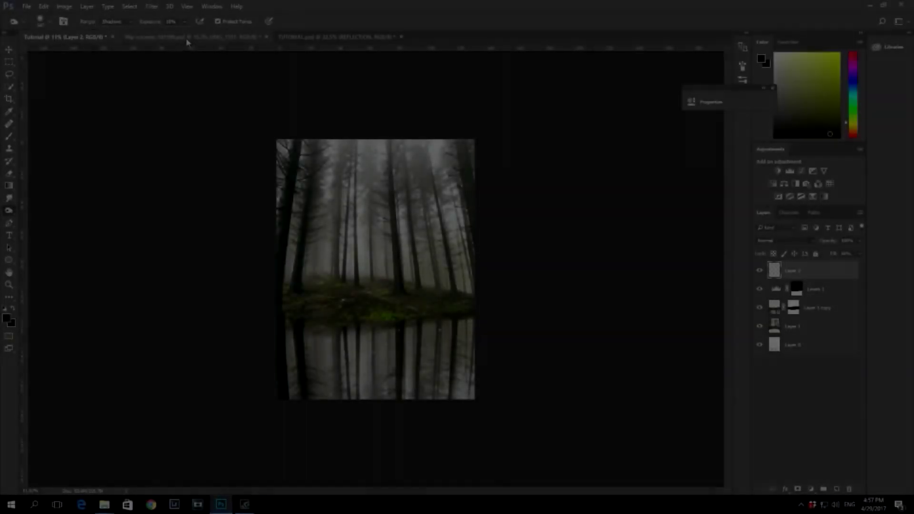
Copy the cut-out dark rock pillars (Layer 1) from the stock photo document into the Tutorial document.
{"action": "left_click", "coordinate": [189, 37]}
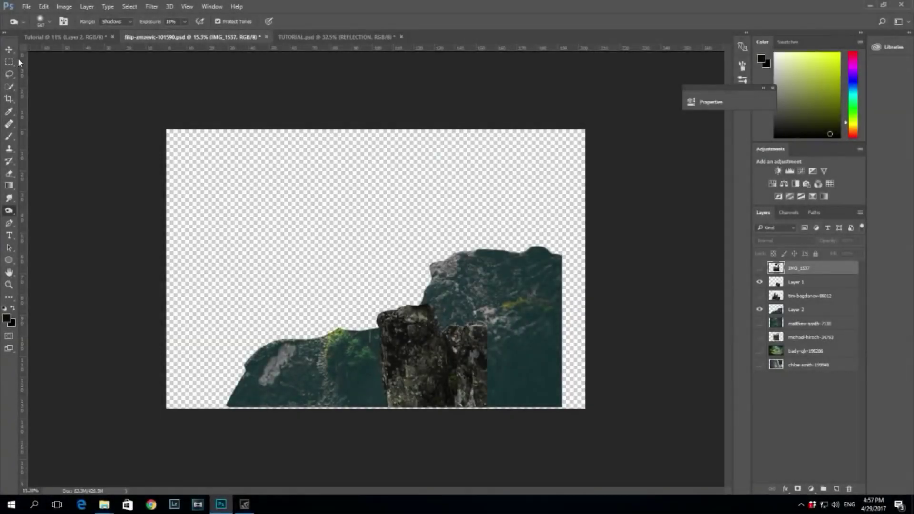
{"action": "key", "text": "v"}
{"action": "left_click", "coordinate": [802, 310]}
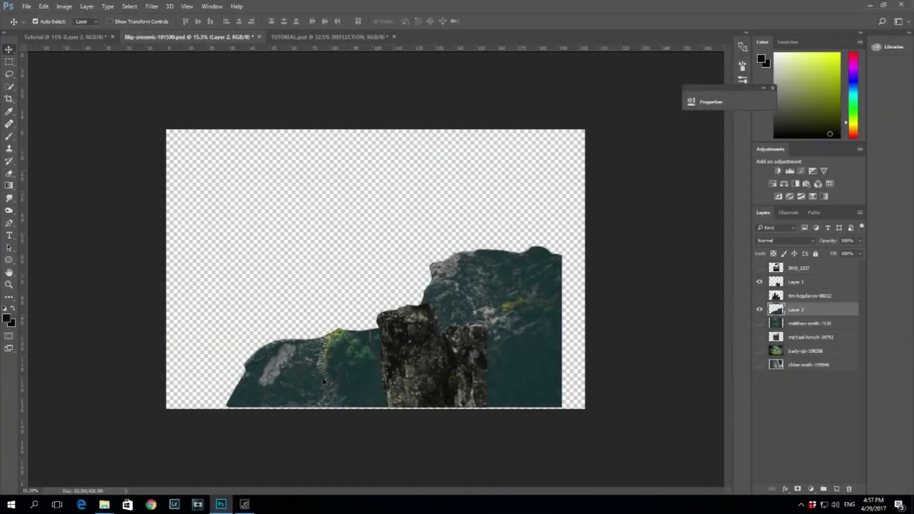
{"action": "left_click_drag", "start_coordinate": [441, 383], "coordinate": [309, 266]}
Enlarge the dark rock pillars and place them in the lower-left corner of the forest image, over the water.
{"action": "key", "text": "ctrl+t"}
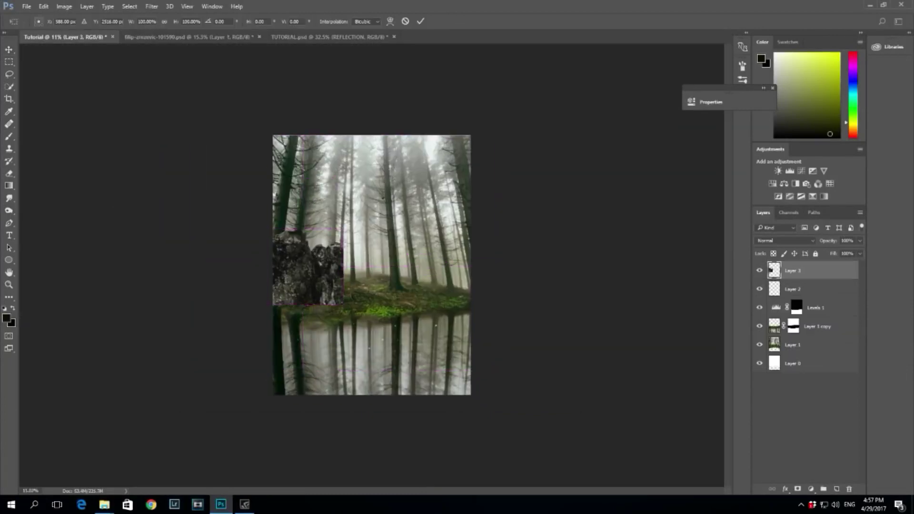
{"action": "left_click_drag", "start_coordinate": [313, 225], "coordinate": [345, 357]}
{"action": "left_click_drag", "start_coordinate": [303, 314], "coordinate": [335, 315]}
{"action": "left_click_drag", "start_coordinate": [342, 352], "coordinate": [301, 330]}
{"action": "left_click_drag", "start_coordinate": [294, 394], "coordinate": [294, 399]}
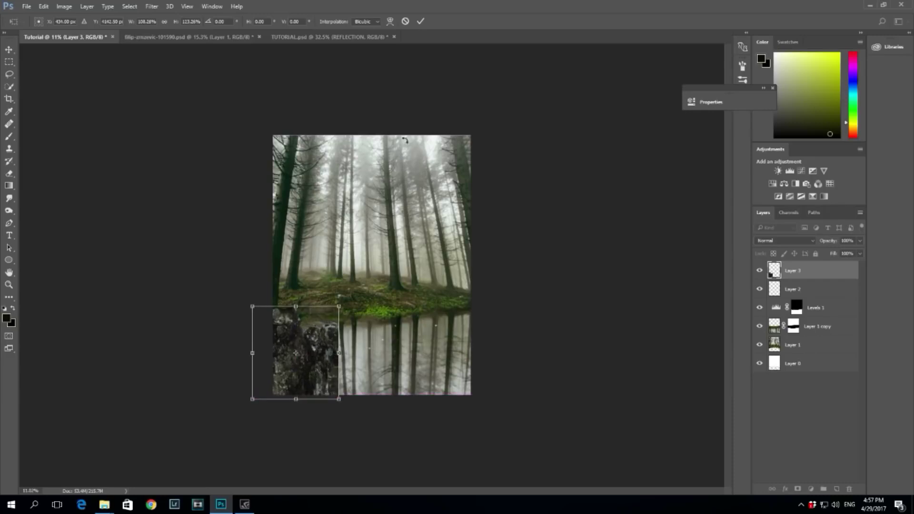
{"action": "left_click", "coordinate": [420, 20]}
Copy the cut-out mossy rock (Layer 2) from the stock photo document into the Tutorial document.
{"action": "left_click", "coordinate": [172, 38]}
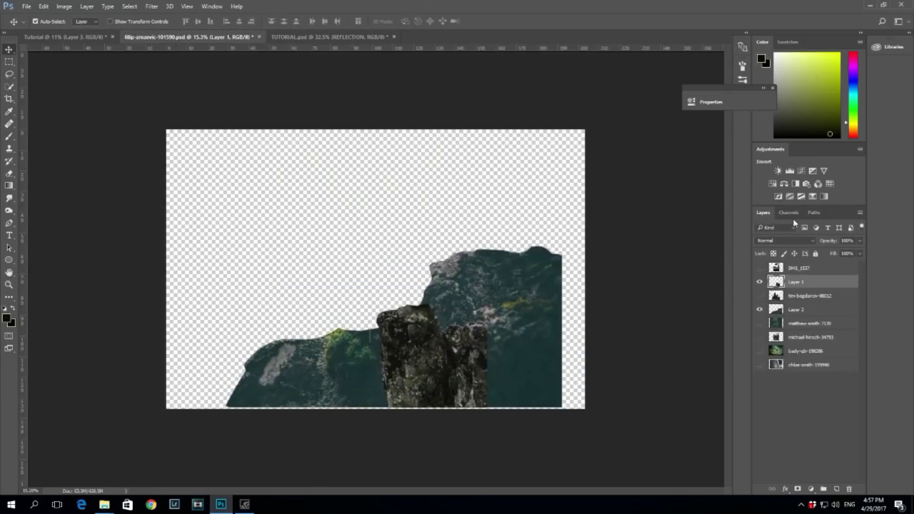
{"action": "left_click", "coordinate": [802, 309]}
{"action": "left_click_drag", "start_coordinate": [515, 274], "coordinate": [464, 401]}
Scale the mossy rock to about 65% width and 76% height and place it in the image's lower-right corner.
{"action": "key", "text": "ctrl+t"}
{"action": "left_click_drag", "start_coordinate": [448, 346], "coordinate": [411, 332]}
{"action": "left_click_drag", "start_coordinate": [371, 355], "coordinate": [473, 349]}
{"action": "left_click_drag", "start_coordinate": [433, 323], "coordinate": [433, 311]}
{"action": "left_click_drag", "start_coordinate": [464, 350], "coordinate": [484, 347]}
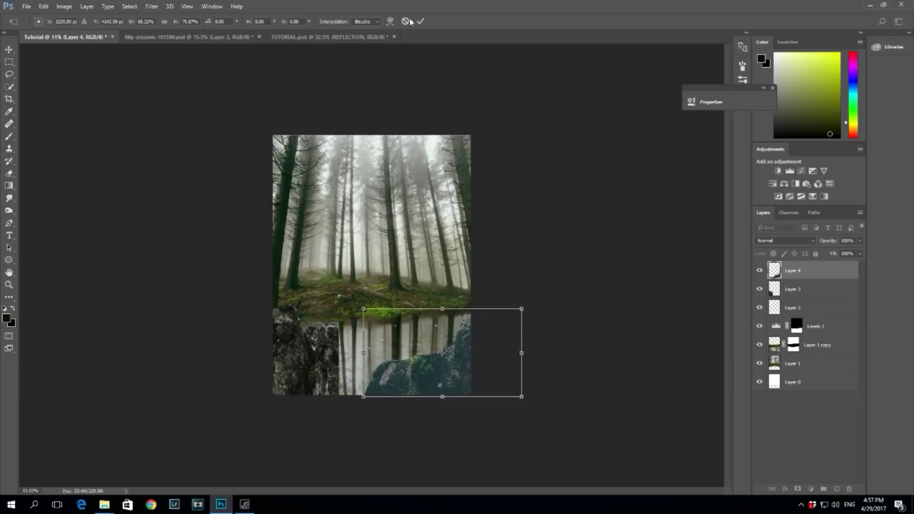
{"action": "key", "text": "Return"}
Clone rock texture on Layer 3 with the Clone Stamp to extend the dark rock's lower right edge into the water.
{"action": "left_click", "coordinate": [796, 291]}
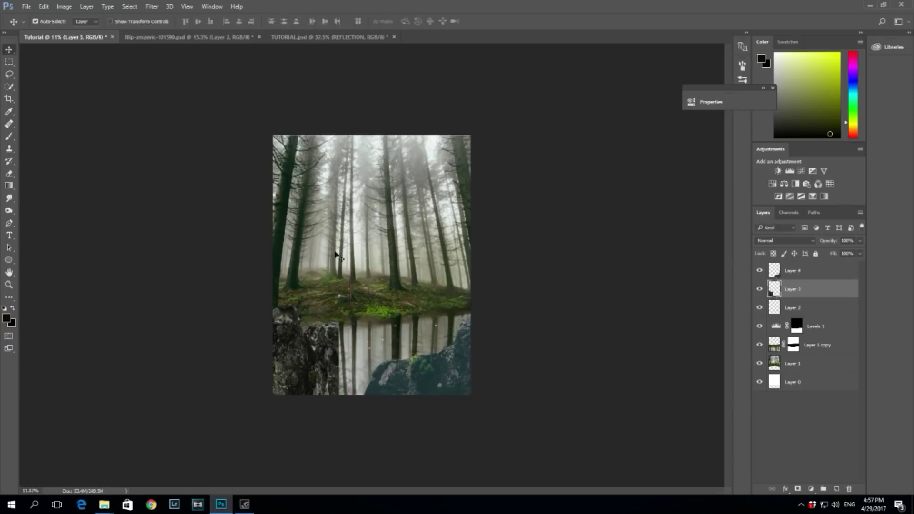
{"action": "left_click", "coordinate": [9, 149]}
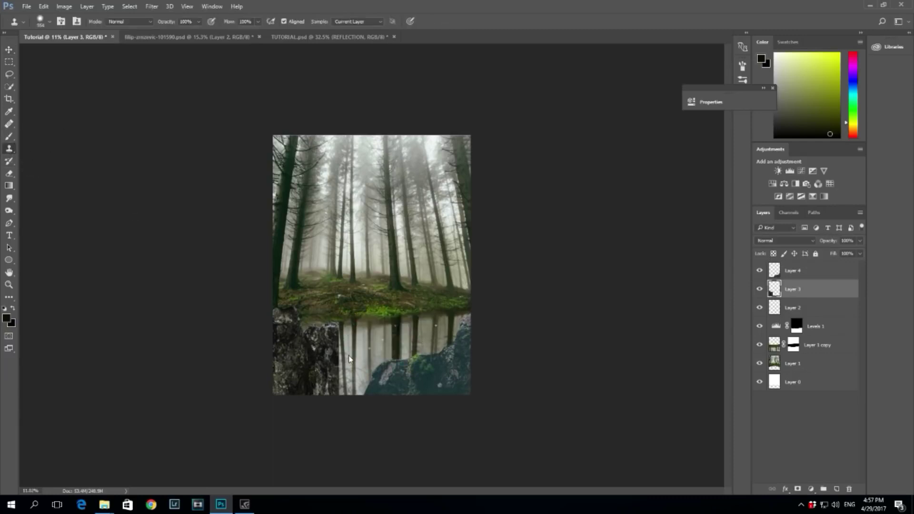
{"action": "right_click", "coordinate": [355, 336], "text": "alt"}
{"action": "right_click", "coordinate": [328, 337], "text": "alt"}
{"action": "right_click", "coordinate": [330, 337], "text": "alt"}
{"action": "right_click", "coordinate": [321, 335], "text": "alt"}
{"action": "left_click", "coordinate": [325, 350], "text": "alt"}
{"action": "left_click", "coordinate": [339, 368]}
{"action": "left_click_drag", "start_coordinate": [342, 360], "coordinate": [327, 366]}
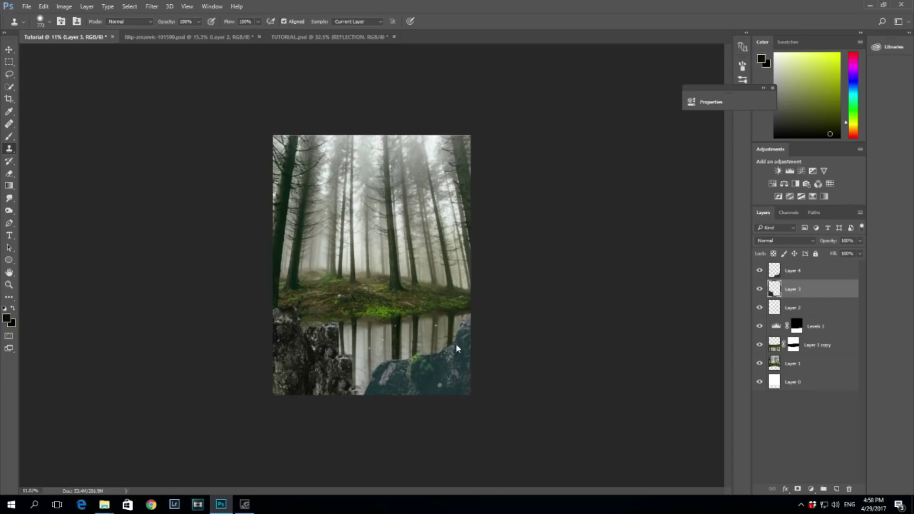
Clone sharp lichen texture over the smooth, blurry patch at the top of the dark rock on Layer 3.
{"action": "right_click", "coordinate": [363, 347], "text": "alt"}
{"action": "scroll", "coordinate": [356, 348], "scroll_direction": "up", "scroll_amount": 5}
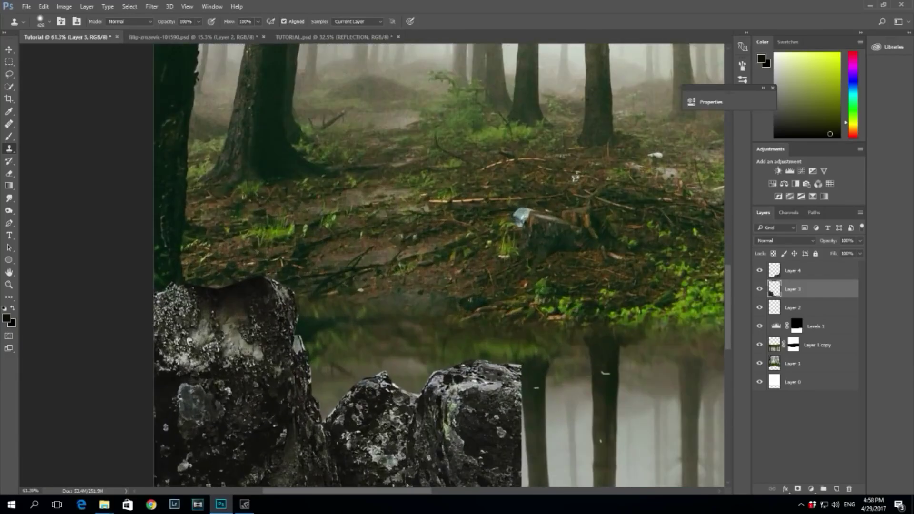
{"action": "right_click", "coordinate": [243, 331], "text": "alt"}
{"action": "left_click_drag", "start_coordinate": [211, 336], "coordinate": [198, 337]}
{"action": "right_click", "coordinate": [248, 354], "text": "alt"}
{"action": "left_click", "coordinate": [259, 351], "text": "alt"}
{"action": "left_click", "coordinate": [256, 303]}
{"action": "right_click", "coordinate": [248, 372], "text": "alt"}
{"action": "left_click", "coordinate": [221, 322]}
{"action": "right_click", "coordinate": [247, 325], "text": "alt"}
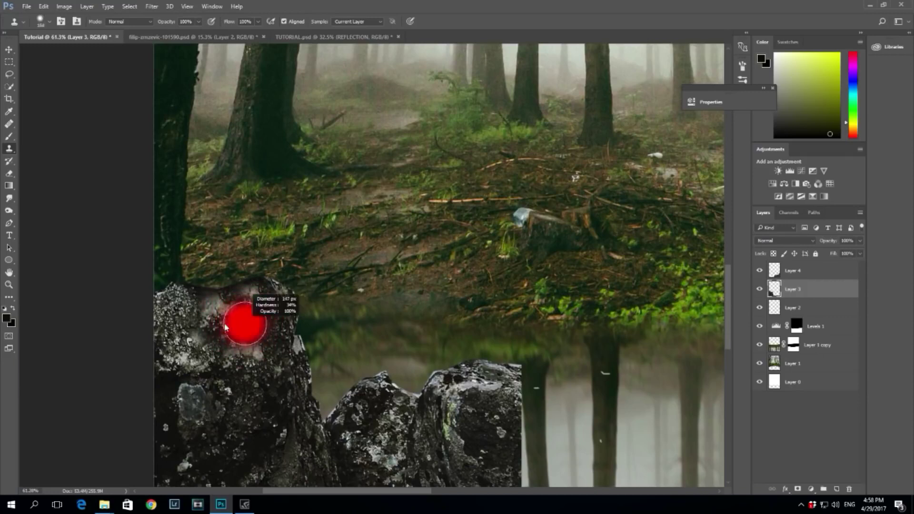
{"action": "left_click", "coordinate": [202, 299]}
{"action": "right_click", "coordinate": [216, 288], "text": "alt"}
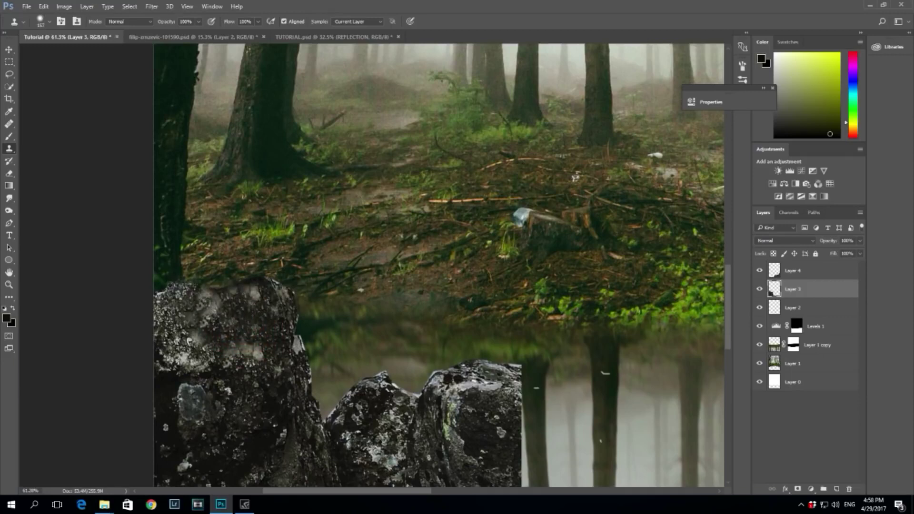
Check the rocks in the finished composite in TUTORIAL.psd, then return to the Tutorial document and view the whole image.
{"action": "left_click", "coordinate": [297, 38]}
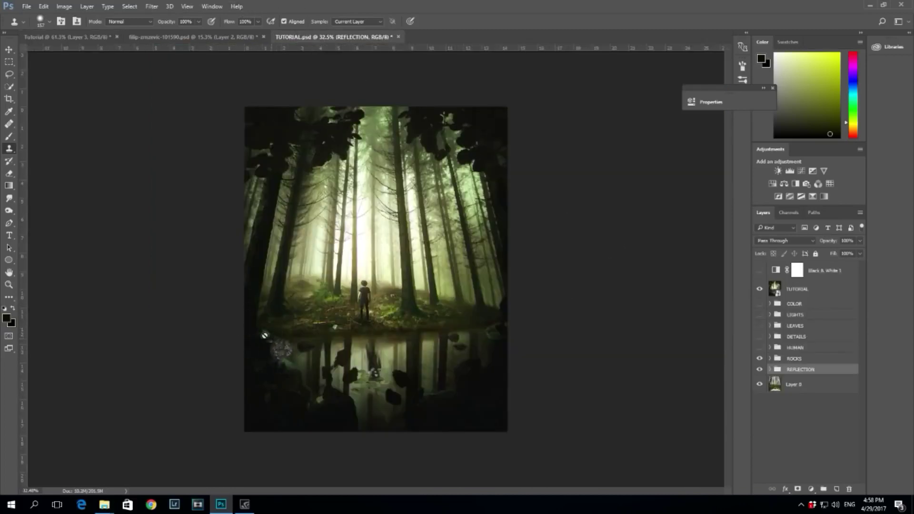
{"action": "left_click", "coordinate": [83, 39]}
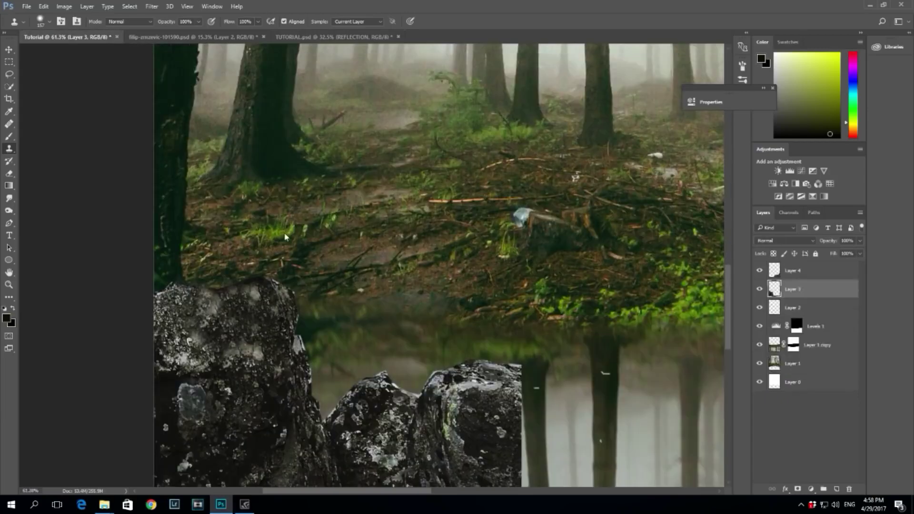
{"action": "scroll", "coordinate": [388, 269], "scroll_direction": "down", "scroll_amount": 10}
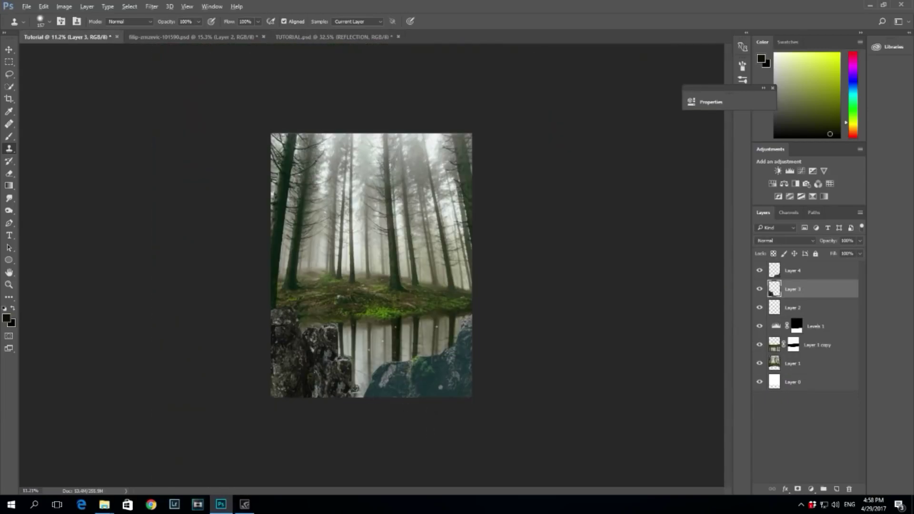
Narrow the mossy rock on Layer 4 slightly, rotate it about 3° counterclockwise, and refit it in the lower-right corner.
{"action": "left_click", "coordinate": [803, 275]}
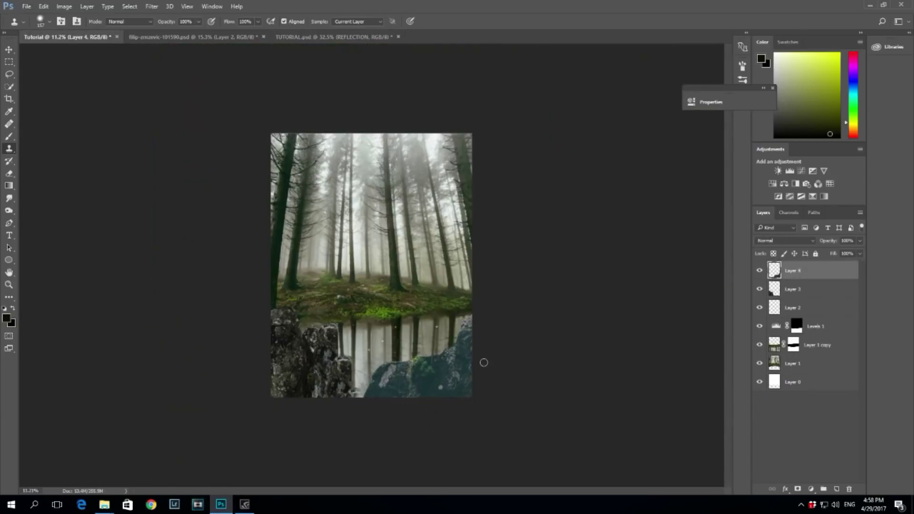
{"action": "key", "text": "ctrl+t"}
{"action": "left_click_drag", "start_coordinate": [481, 362], "coordinate": [440, 361]}
{"action": "left_click_drag", "start_coordinate": [357, 352], "coordinate": [365, 352]}
{"action": "left_click_drag", "start_coordinate": [518, 352], "coordinate": [511, 352]}
{"action": "left_click_drag", "start_coordinate": [541, 286], "coordinate": [538, 280]}
{"action": "left_click_drag", "start_coordinate": [488, 343], "coordinate": [489, 344]}
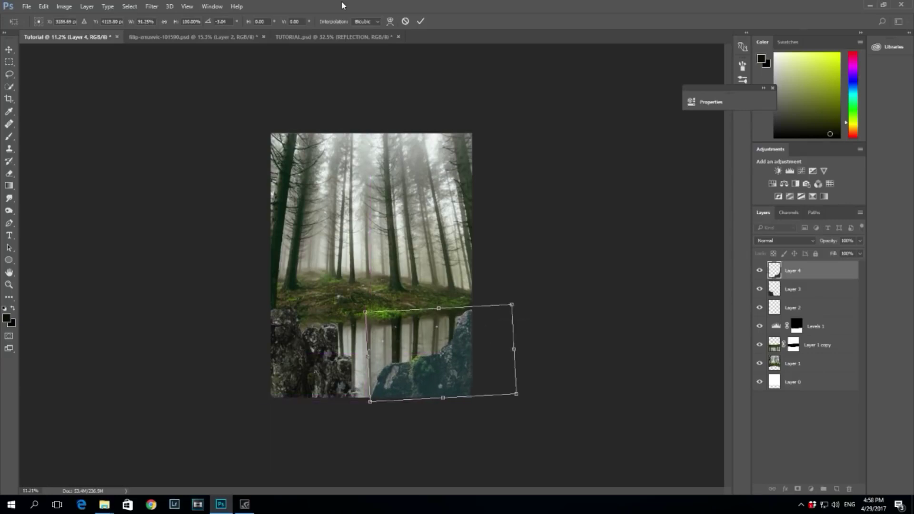
{"action": "left_click", "coordinate": [421, 21]}
Erase small notches along the mossy rock's upper and left edges on Layer 4 to make its cut-out outline irregular.
{"action": "key", "text": "s"}
{"action": "left_click", "coordinate": [9, 174]}
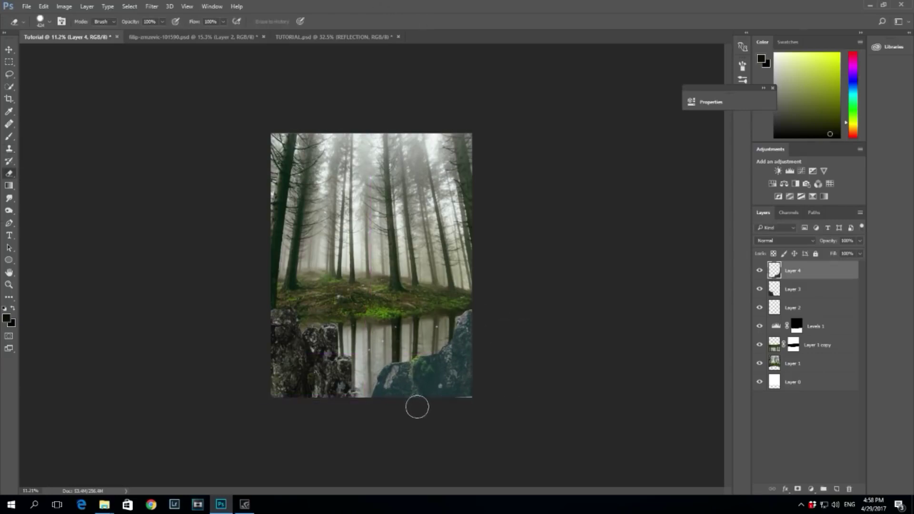
{"action": "scroll", "coordinate": [416, 406], "scroll_direction": "up", "scroll_amount": 6}
{"action": "scroll", "coordinate": [463, 412], "scroll_direction": "down", "scroll_amount": 2}
{"action": "scroll", "coordinate": [466, 399], "scroll_direction": "down", "scroll_amount": 1}
{"action": "right_click", "coordinate": [382, 385], "text": "alt"}
{"action": "mouse_move", "coordinate": [368, 362]}
{"action": "left_mouse_down"}
{"action": "mouse_move", "coordinate": [367, 380]}
{"action": "mouse_move", "coordinate": [373, 346]}
{"action": "left_mouse_up"}
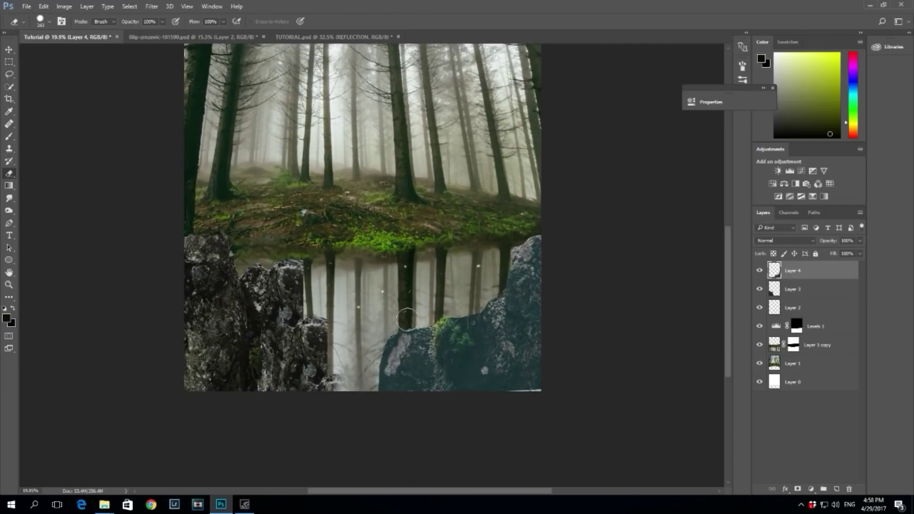
{"action": "left_click_drag", "start_coordinate": [425, 354], "coordinate": [419, 351]}
{"action": "scroll", "coordinate": [403, 400], "scroll_direction": "up", "scroll_amount": 2}
{"action": "scroll", "coordinate": [404, 401], "scroll_direction": "up", "scroll_amount": 2}
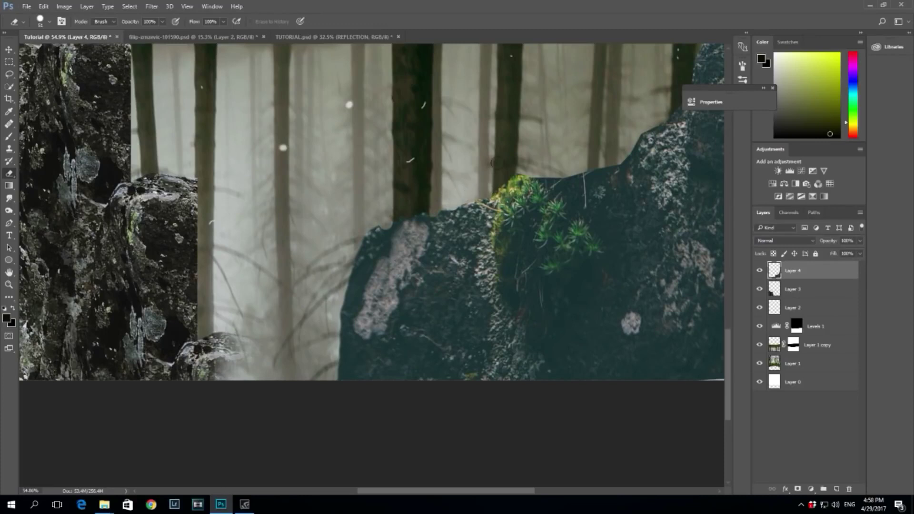
{"action": "mouse_move", "coordinate": [549, 157]}
{"action": "left_mouse_down"}
{"action": "mouse_move", "coordinate": [580, 167]}
{"action": "mouse_move", "coordinate": [616, 156]}
{"action": "left_mouse_up"}
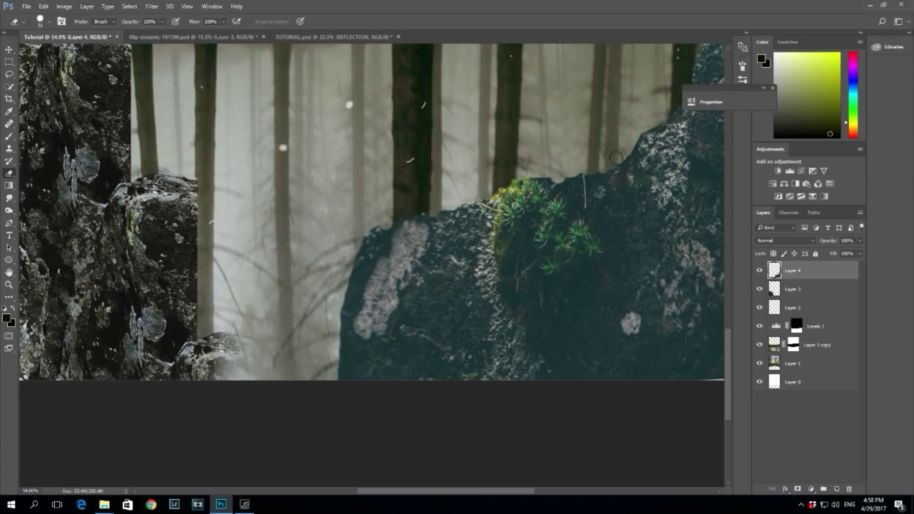
{"action": "mouse_move", "coordinate": [372, 236]}
{"action": "left_mouse_down"}
{"action": "mouse_move", "coordinate": [360, 243]}
{"action": "mouse_move", "coordinate": [366, 232]}
{"action": "mouse_move", "coordinate": [335, 320]}
{"action": "left_mouse_up"}
{"action": "left_click_drag", "start_coordinate": [332, 360], "coordinate": [336, 379]}
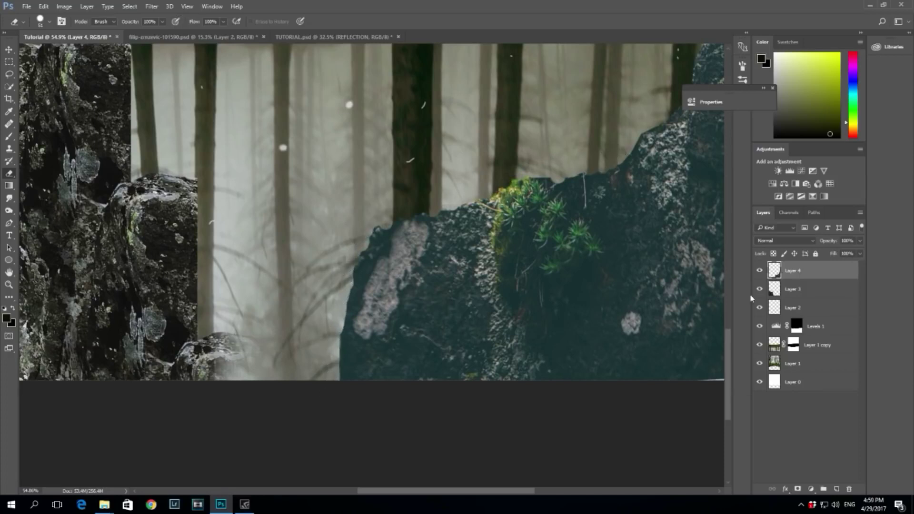
Erase the faded cloned patch beside the dark rock on Layer 3 and roughen the rock's straight right edge.
{"action": "left_click", "coordinate": [779, 289]}
{"action": "right_click", "coordinate": [251, 314], "text": "alt"}
{"action": "left_click_drag", "start_coordinate": [233, 335], "coordinate": [229, 366]}
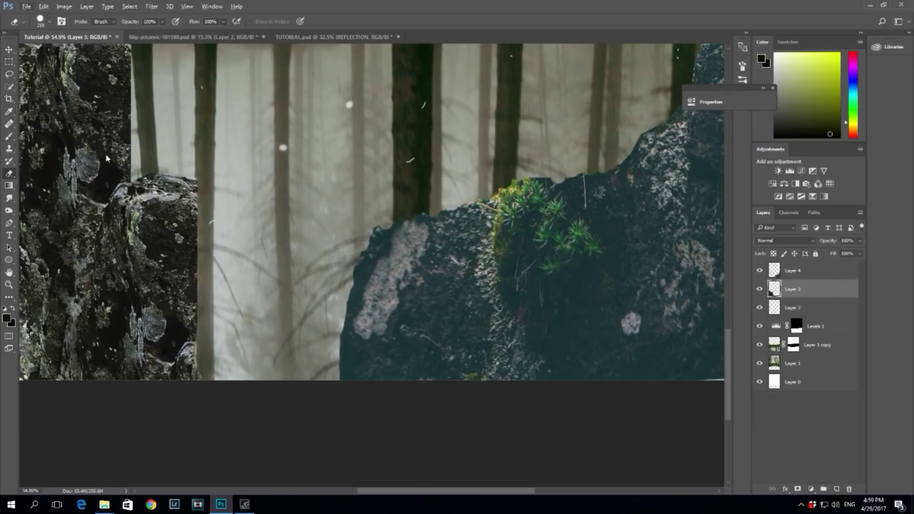
{"action": "left_click_drag", "start_coordinate": [191, 147], "coordinate": [198, 154]}
{"action": "left_click_drag", "start_coordinate": [234, 271], "coordinate": [221, 278]}
{"action": "left_click_drag", "start_coordinate": [193, 319], "coordinate": [192, 345]}
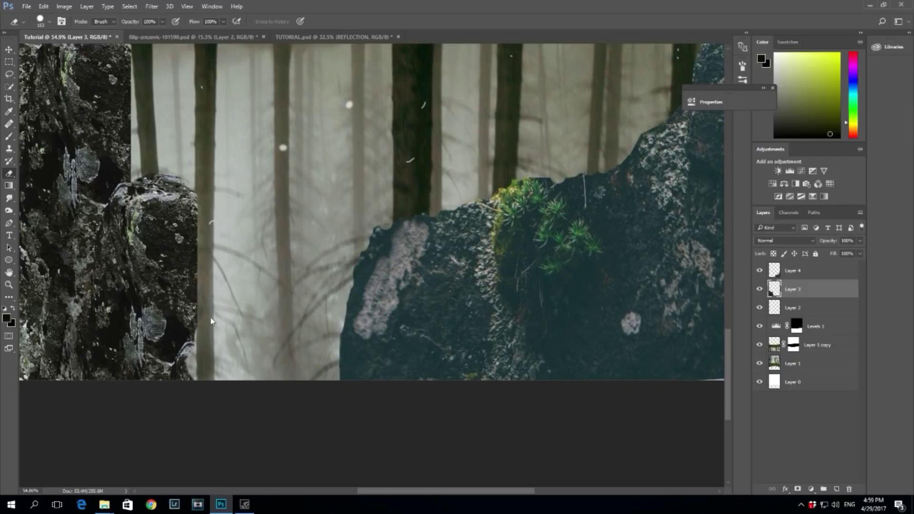
{"action": "left_click_drag", "start_coordinate": [196, 241], "coordinate": [196, 196]}
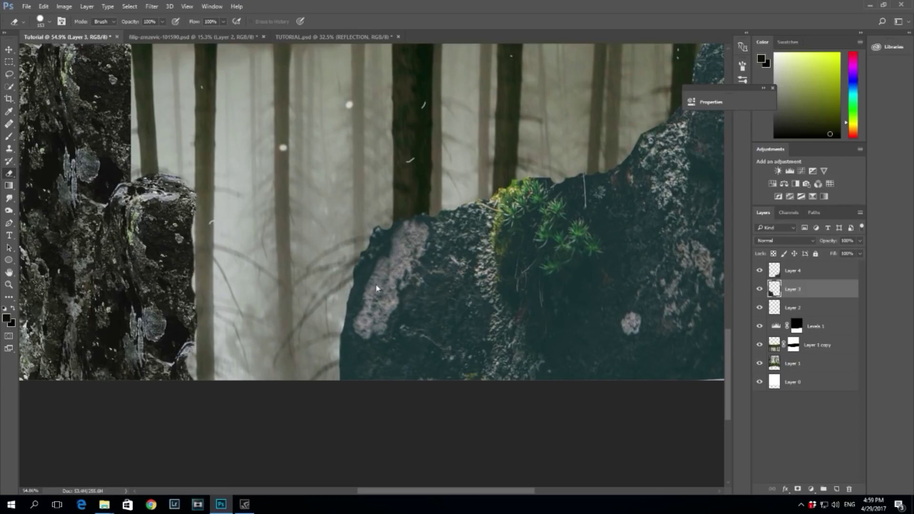
Roughen the upper right part of the mossy rock's outline on Layer 4 with a small eraser.
{"action": "scroll", "coordinate": [417, 473], "scroll_direction": "down", "scroll_amount": 5}
{"action": "scroll", "coordinate": [431, 438], "scroll_direction": "up", "scroll_amount": 4}
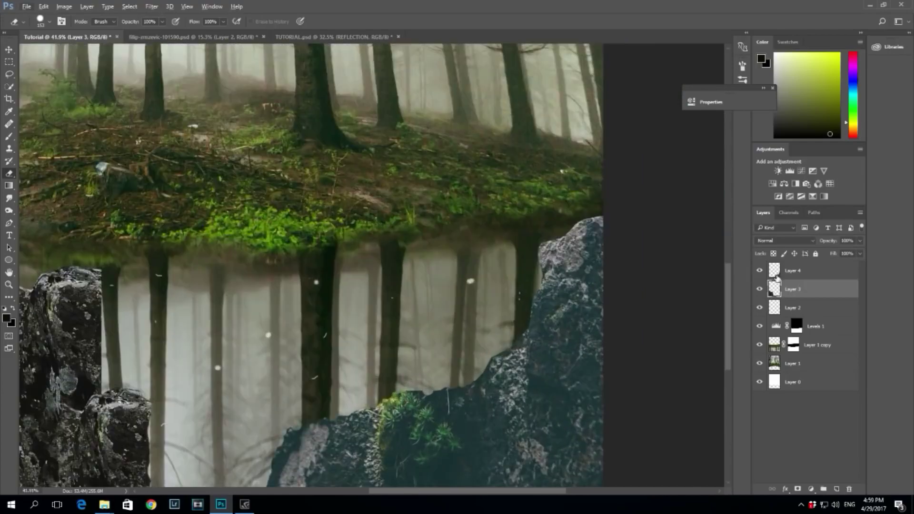
{"action": "left_click", "coordinate": [498, 359], "text": "ctrl"}
{"action": "right_click", "coordinate": [556, 297], "text": "alt"}
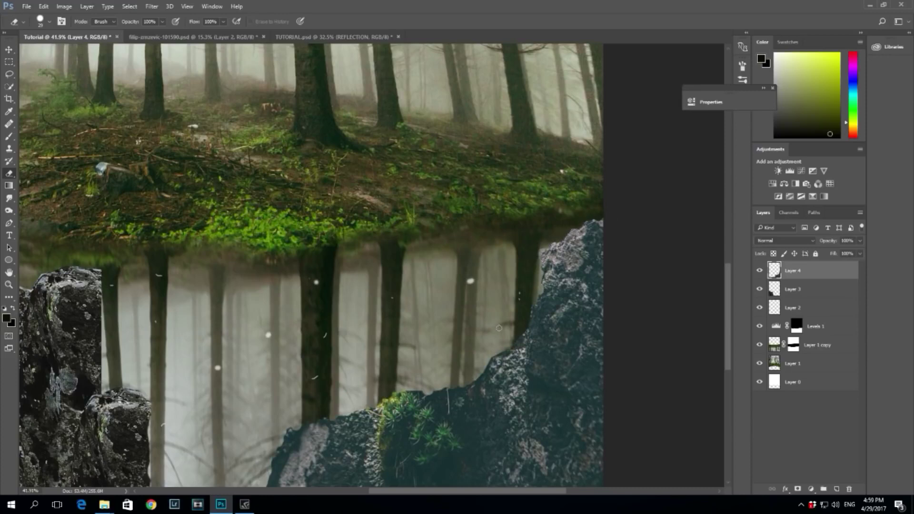
{"action": "left_click_drag", "start_coordinate": [484, 370], "coordinate": [475, 377]}
Shift the mossy rock on Layer 4 slightly to the right and apply the transform.
{"action": "scroll", "coordinate": [472, 306], "scroll_direction": "down", "scroll_amount": 8}
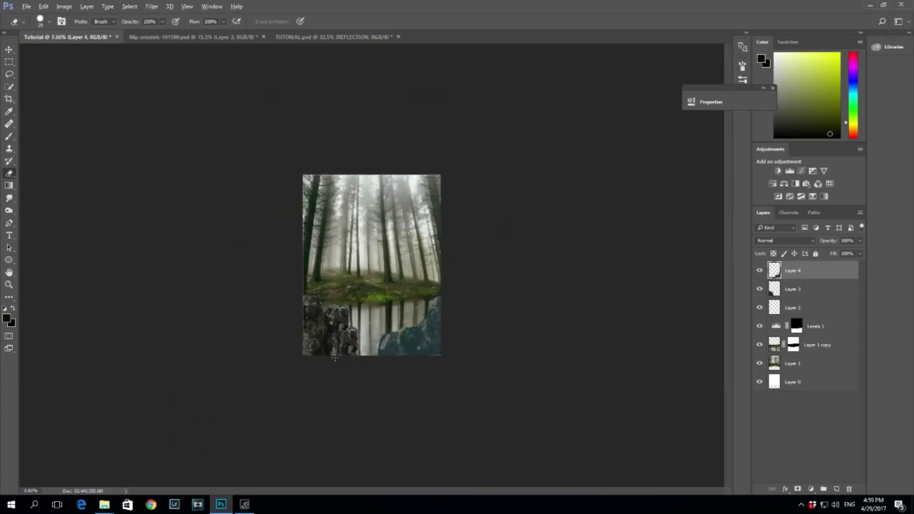
{"action": "scroll", "coordinate": [335, 357], "scroll_direction": "up", "scroll_amount": 3}
{"action": "key", "text": "ctrl+t"}
{"action": "left_click_drag", "start_coordinate": [473, 347], "coordinate": [477, 348]}
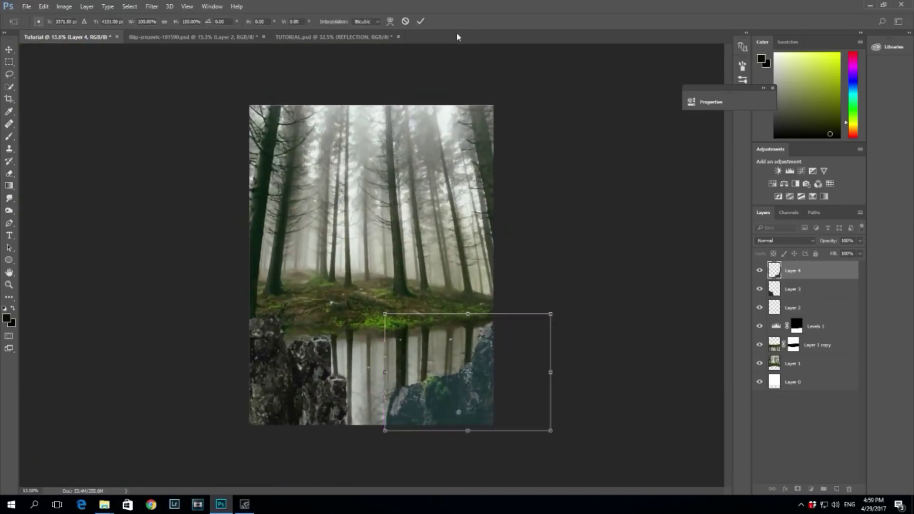
{"action": "left_click", "coordinate": [420, 21]}
Shift the dark rock on Layer 3 slightly to the left and apply the transform.
{"action": "key", "text": "e"}
{"action": "key", "text": "alt+bracketleft"}
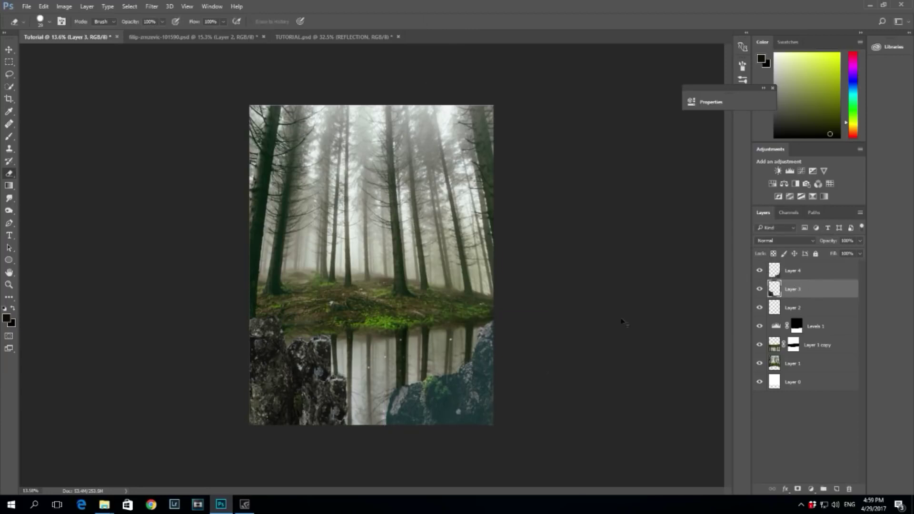
{"action": "key", "text": "ctrl+t"}
{"action": "left_click_drag", "start_coordinate": [323, 360], "coordinate": [317, 360]}
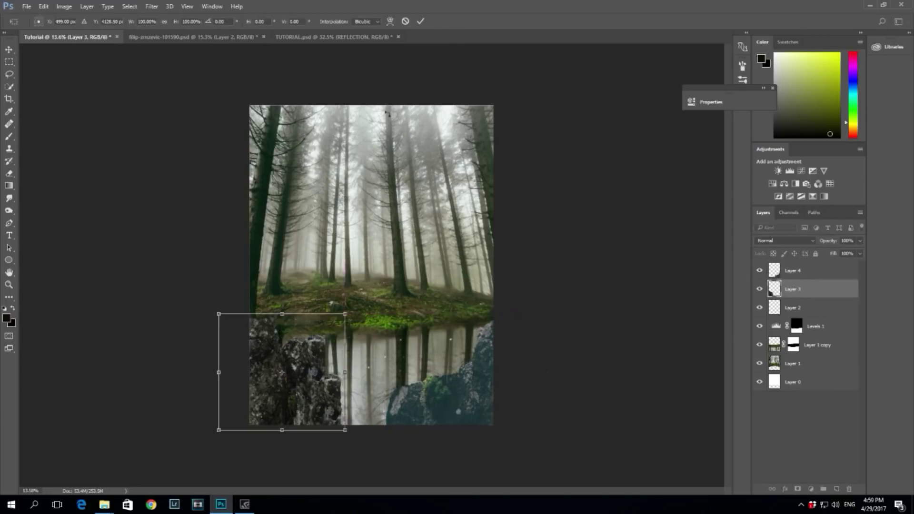
{"action": "left_click", "coordinate": [421, 21]}
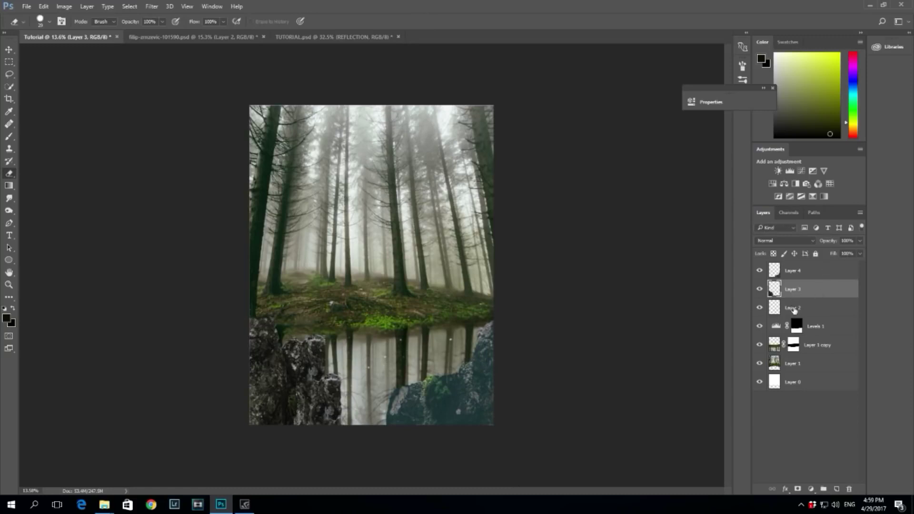
Add a Color Balance adjustment masked to the dark rock, setting shadows to green +7 and blue +11, and compare before and after.
{"action": "left_click", "coordinate": [775, 291], "text": "ctrl"}
{"action": "left_click", "coordinate": [784, 183]}
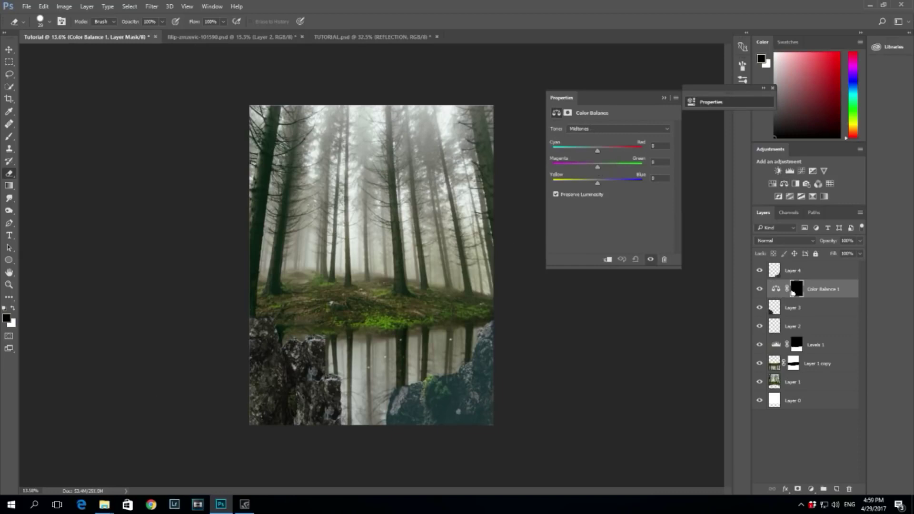
{"action": "left_click_drag", "start_coordinate": [598, 171], "coordinate": [600, 172]}
{"action": "left_click", "coordinate": [597, 130]}
{"action": "left_click", "coordinate": [598, 136]}
{"action": "left_click", "coordinate": [759, 290]}
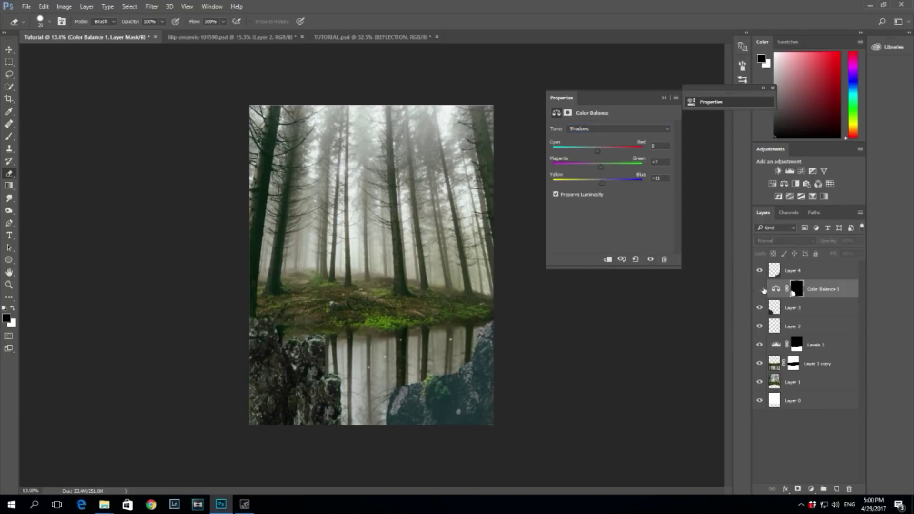
{"action": "left_click", "coordinate": [760, 290]}
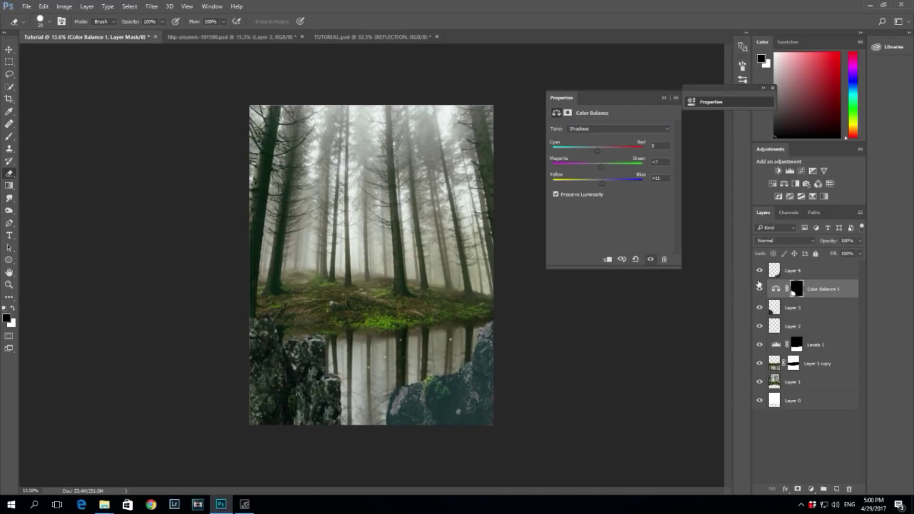
Add a Curves adjustment masked to the mossy rock on Layer 4 with a contrast S-curve, and compare before and after.
{"action": "left_click", "coordinate": [776, 272]}
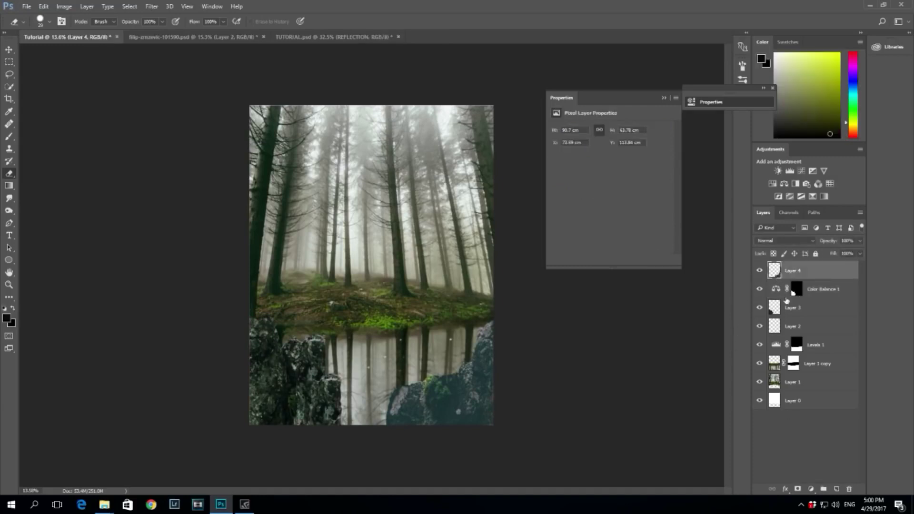
{"action": "left_click", "coordinate": [774, 269], "text": "ctrl"}
{"action": "left_click", "coordinate": [801, 170]}
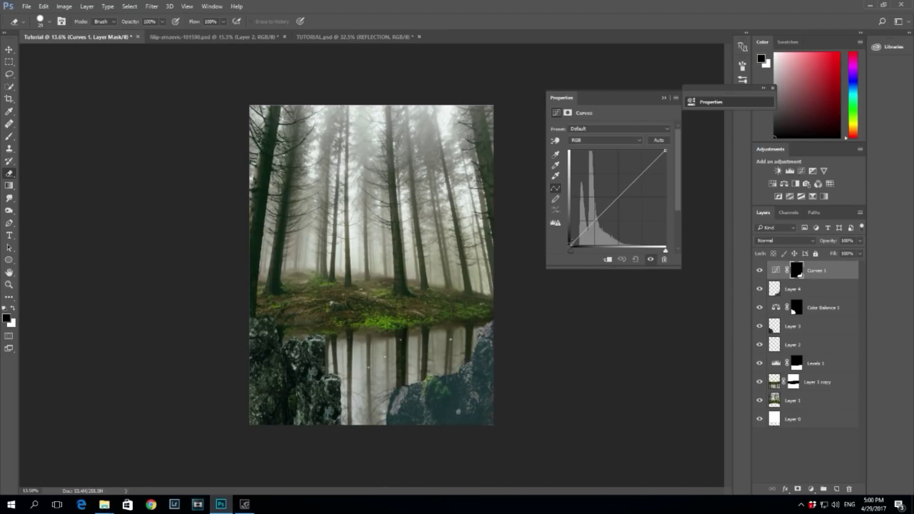
{"action": "left_click_drag", "start_coordinate": [572, 245], "coordinate": [598, 226]}
{"action": "left_click_drag", "start_coordinate": [650, 167], "coordinate": [644, 165]}
{"action": "left_click", "coordinate": [759, 271]}
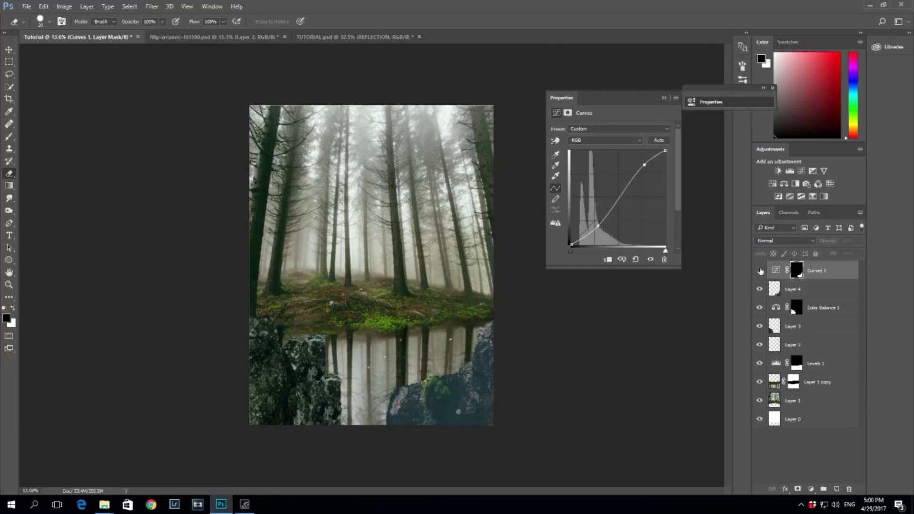
{"action": "left_click", "coordinate": [759, 270]}
{"action": "left_click", "coordinate": [759, 271]}
{"action": "left_click", "coordinate": [759, 271]}
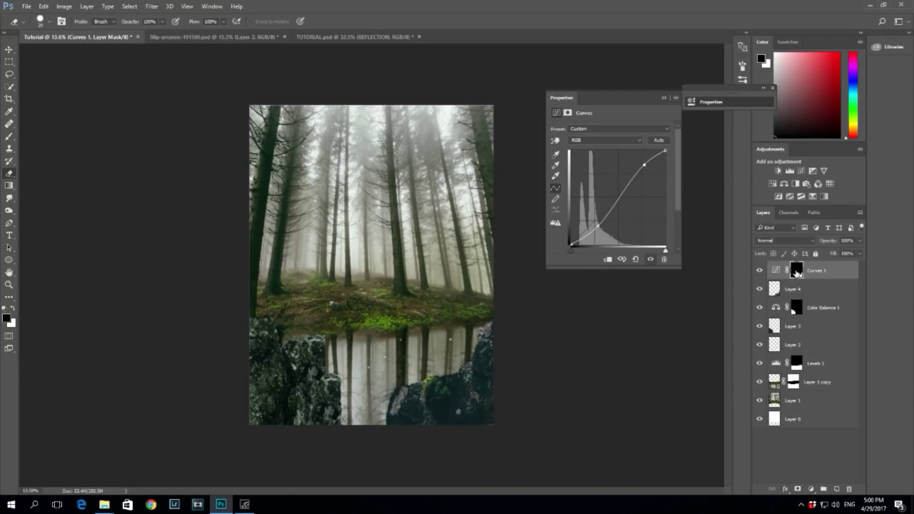
Add a Color Balance adjustment using the Curves 1 mask, shifting midtones slightly to green and setting shadows to blue +3.
{"action": "left_click", "coordinate": [797, 272], "text": "ctrl"}
{"action": "left_click", "coordinate": [783, 183]}
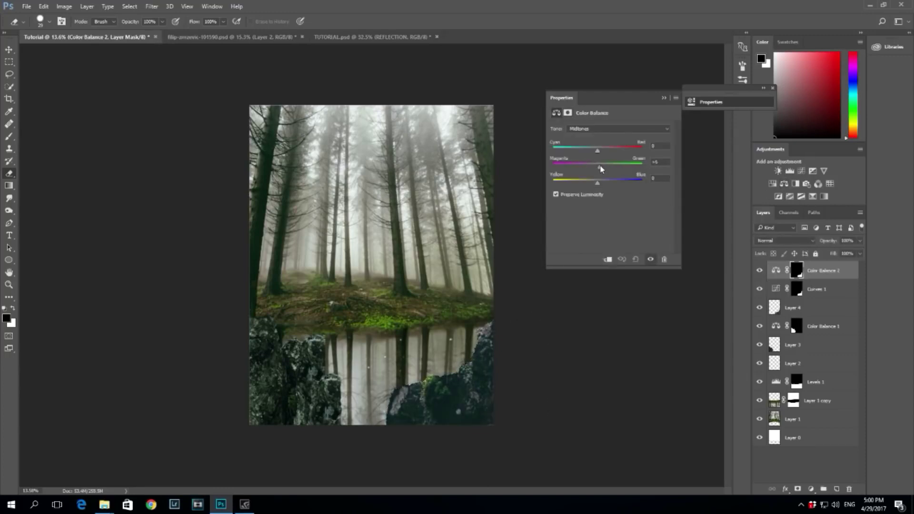
{"action": "left_click", "coordinate": [599, 129]}
{"action": "left_click", "coordinate": [595, 137]}
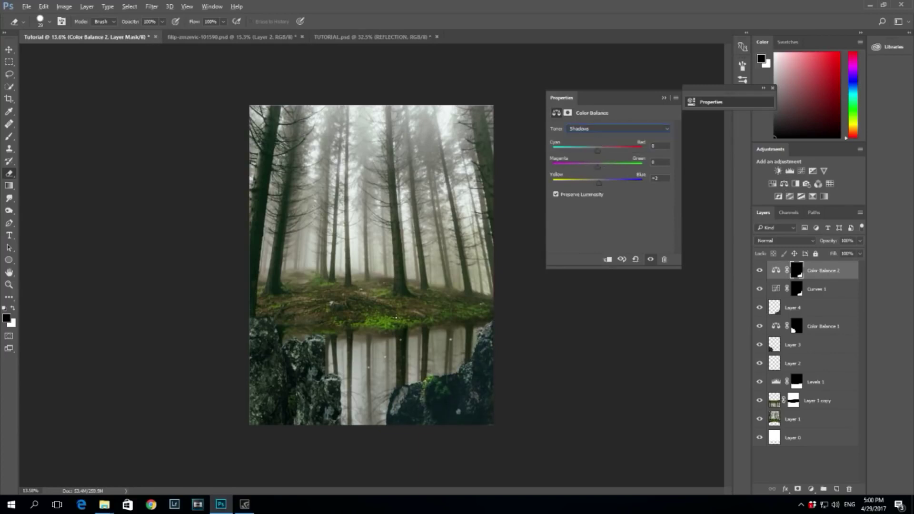
{"action": "left_click", "coordinate": [664, 97]}
{"action": "scroll", "coordinate": [415, 386], "scroll_direction": "down", "scroll_amount": 4}
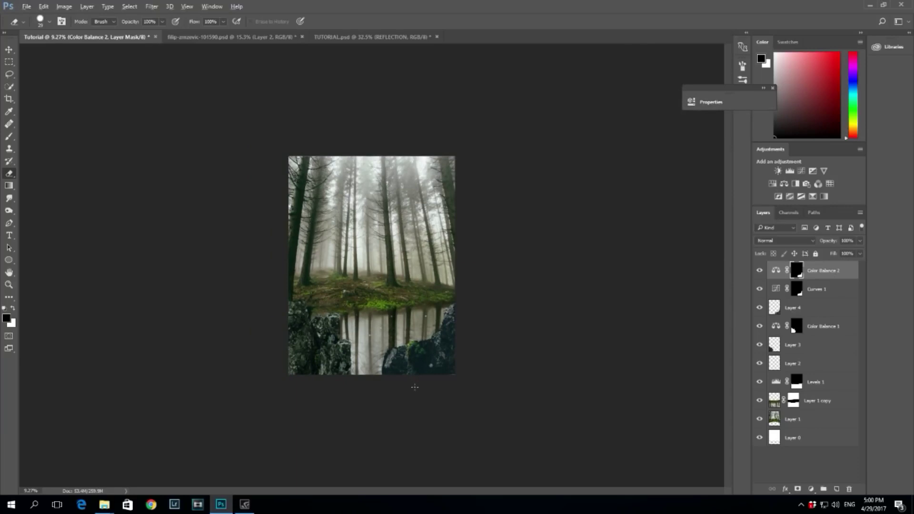
{"action": "scroll", "coordinate": [414, 387], "scroll_direction": "up", "scroll_amount": 2}
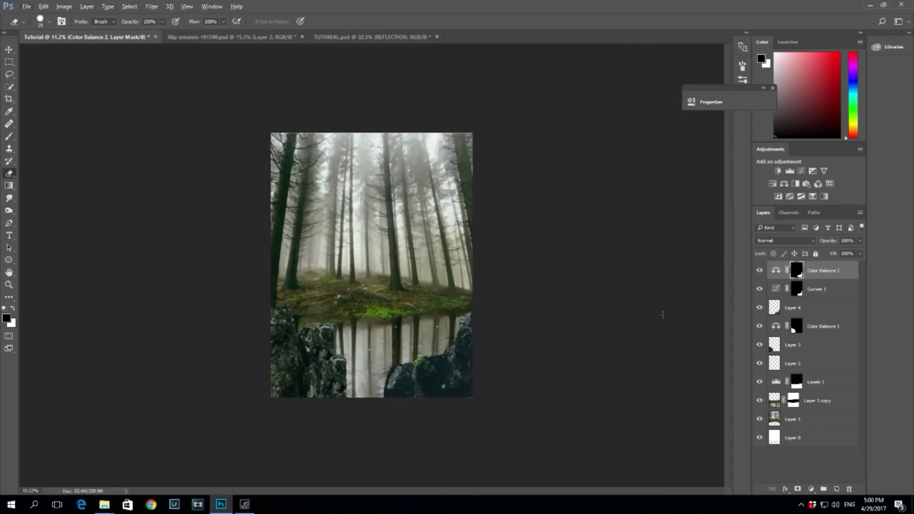
Shift the dark rock on Layer 3 together with its Color Balance 1 slightly left and down, tilt it about 1.3° clockwise, and apply.
{"action": "left_click", "coordinate": [805, 309]}
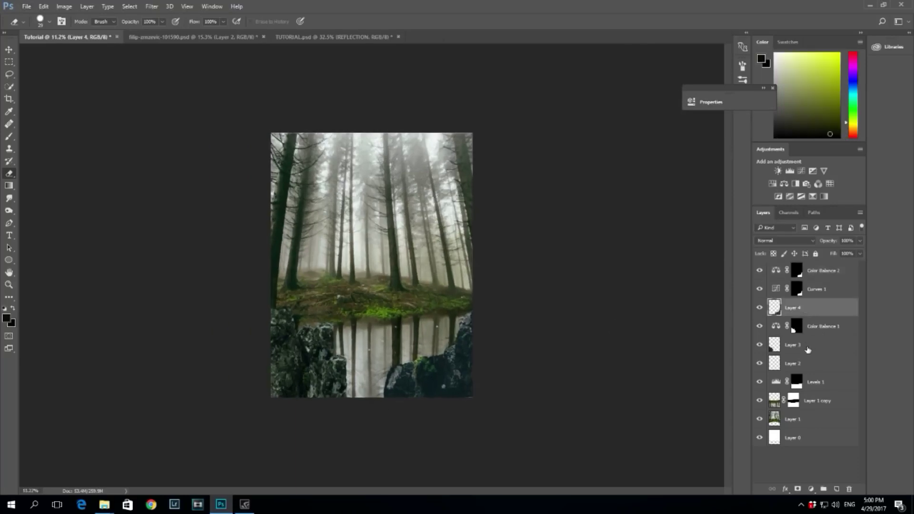
{"action": "left_click", "coordinate": [815, 326]}
{"action": "left_click", "coordinate": [817, 346], "text": "shift"}
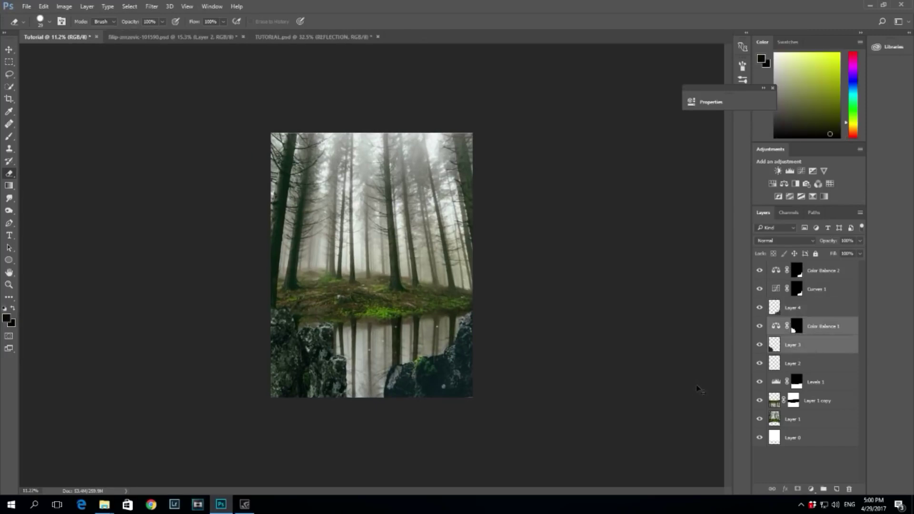
{"action": "key", "text": "ctrl+t"}
{"action": "left_click_drag", "start_coordinate": [306, 331], "coordinate": [300, 335]}
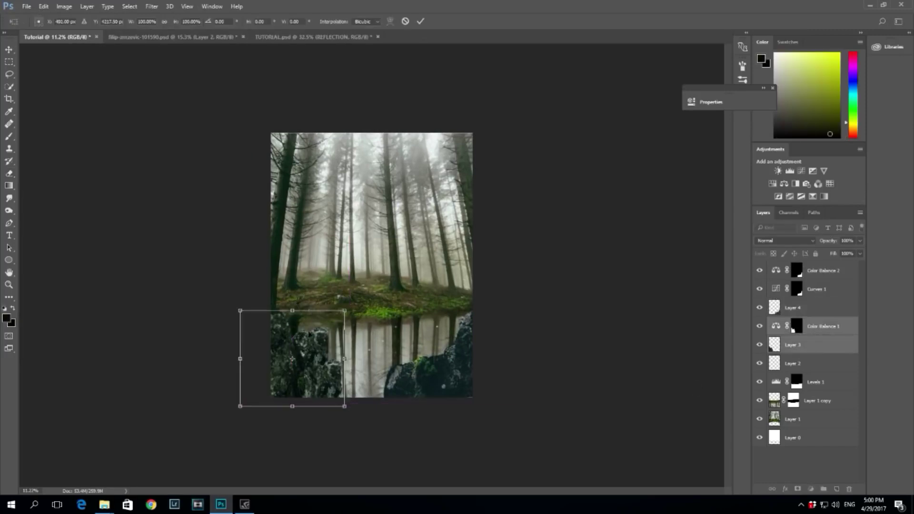
{"action": "left_click_drag", "start_coordinate": [343, 305], "coordinate": [356, 303]}
{"action": "left_click_drag", "start_coordinate": [324, 331], "coordinate": [321, 332]}
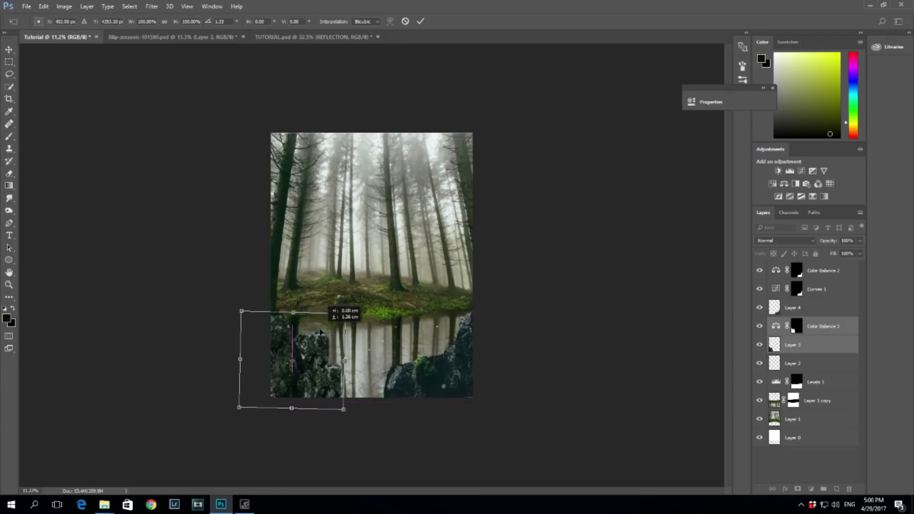
{"action": "key", "text": "Return"}
{"action": "key", "text": "e"}
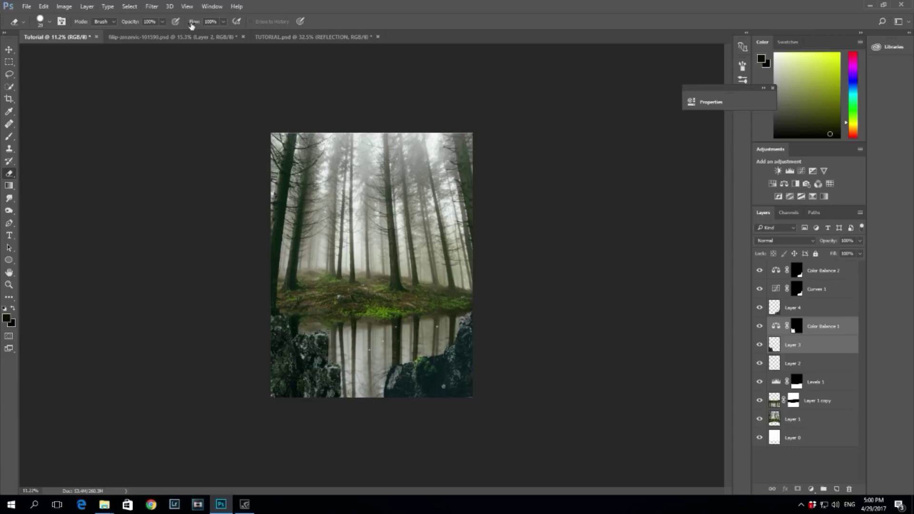
Check the finished composite in TUTORIAL.psd, then in the source images document hide both cut-out rocks and show the IMG_1537 lake photo.
{"action": "left_click", "coordinate": [266, 36]}
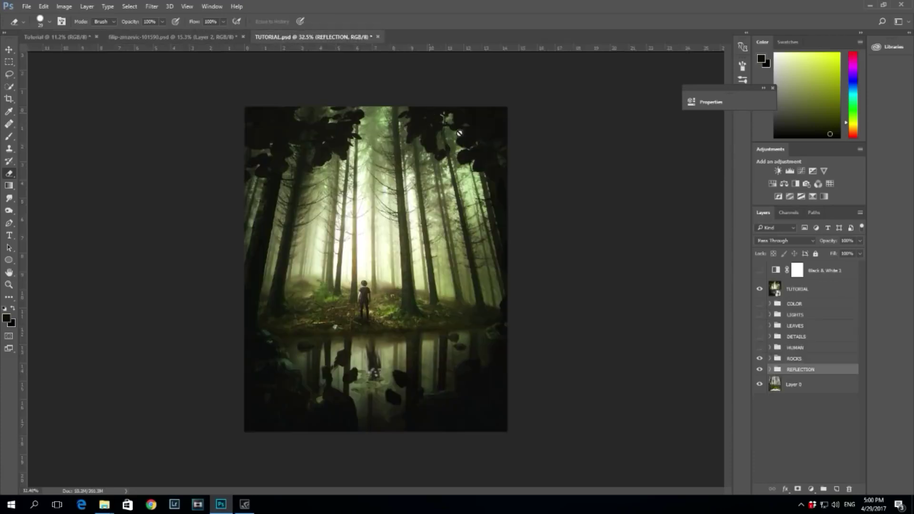
{"action": "left_click", "coordinate": [148, 39]}
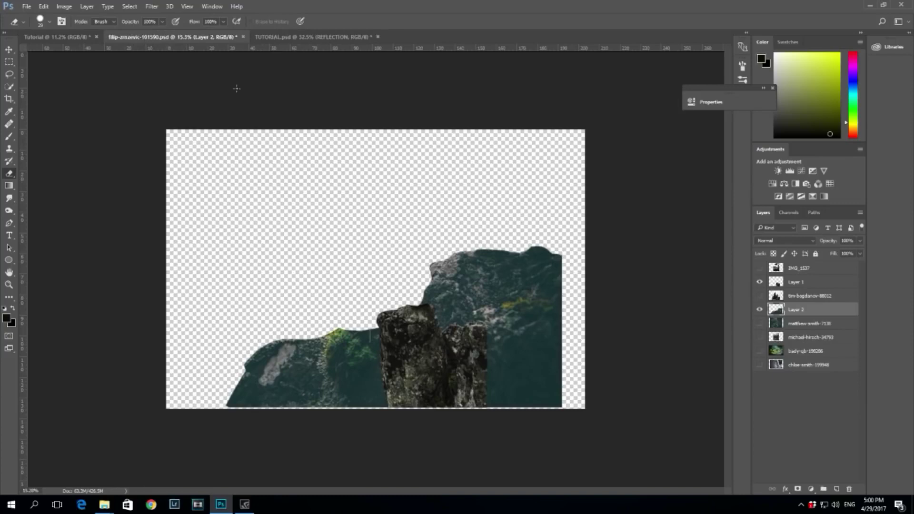
{"action": "left_click", "coordinate": [759, 310]}
{"action": "left_click", "coordinate": [759, 281]}
{"action": "left_click", "coordinate": [759, 268]}
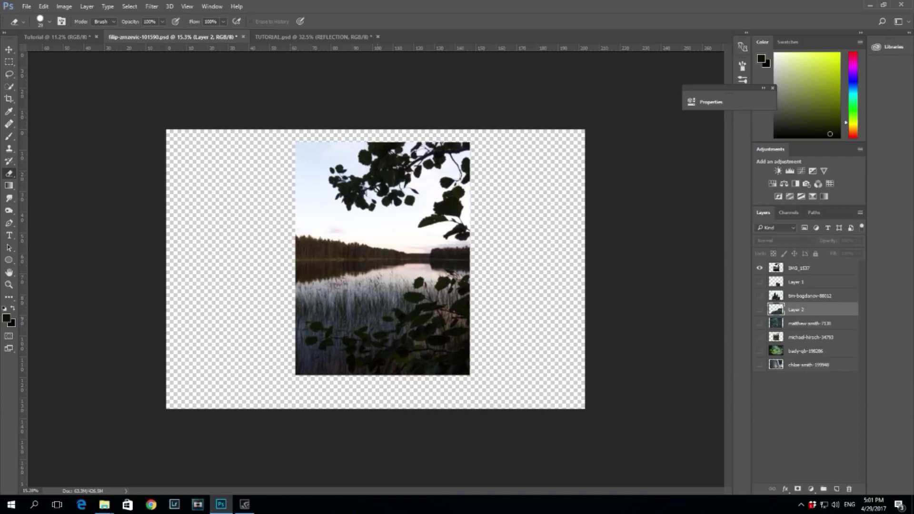
Select the dark overhanging leaves in the lake photo with Color Range, sampling many leaf tones across the upper branches.
{"action": "left_click", "coordinate": [129, 6]}
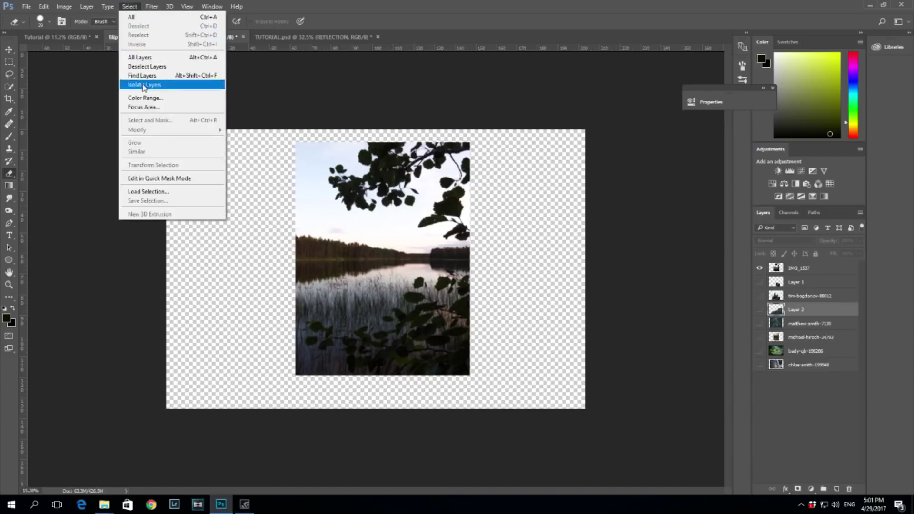
{"action": "left_click", "coordinate": [145, 97]}
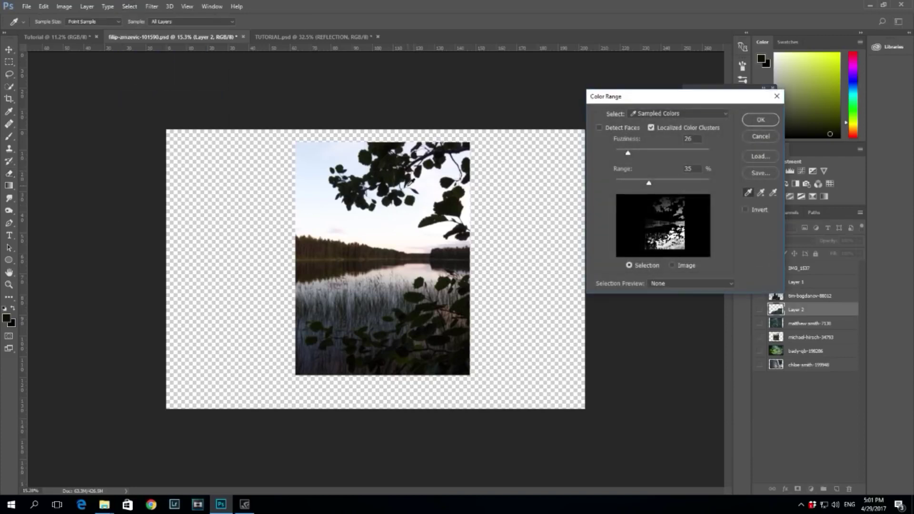
{"action": "left_click", "coordinate": [395, 168]}
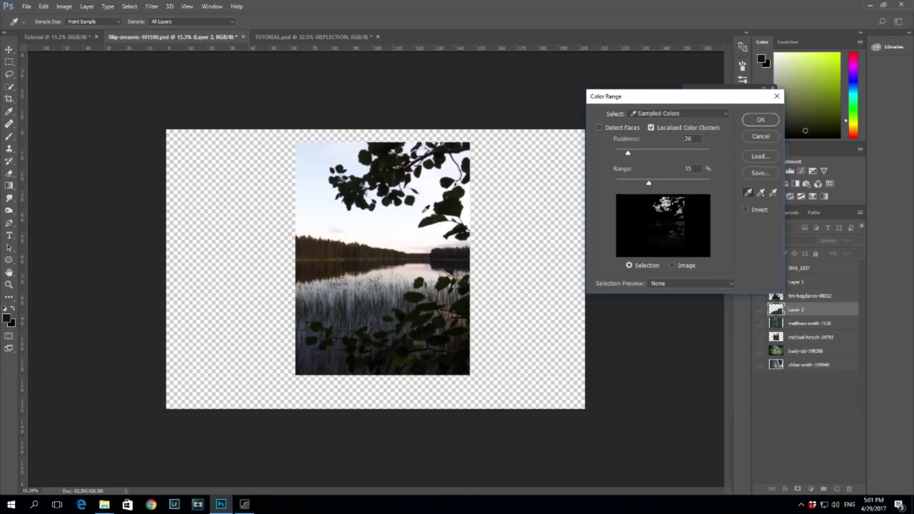
{"action": "left_click", "coordinate": [379, 148]}
{"action": "left_click", "coordinate": [386, 172]}
{"action": "left_click", "coordinate": [454, 145]}
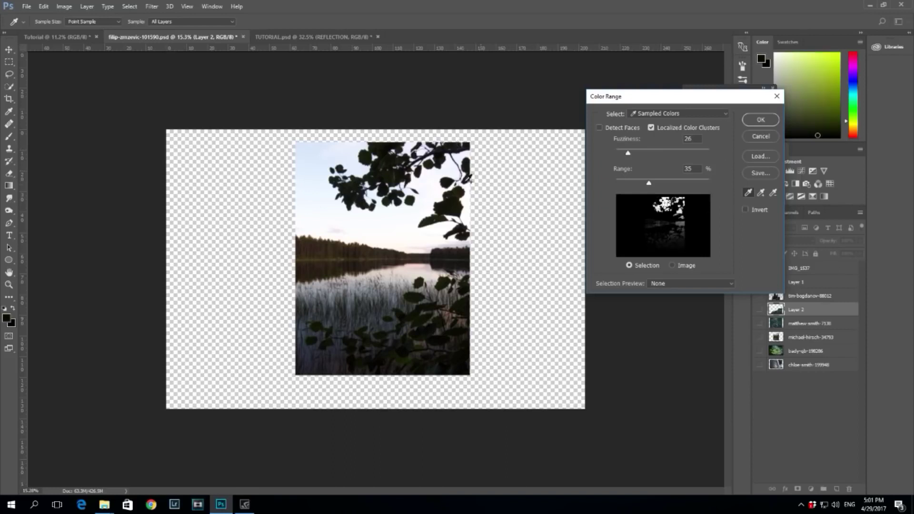
{"action": "left_click", "coordinate": [456, 201]}
{"action": "left_click", "coordinate": [464, 156]}
{"action": "left_click", "coordinate": [357, 204]}
{"action": "left_click", "coordinate": [389, 182]}
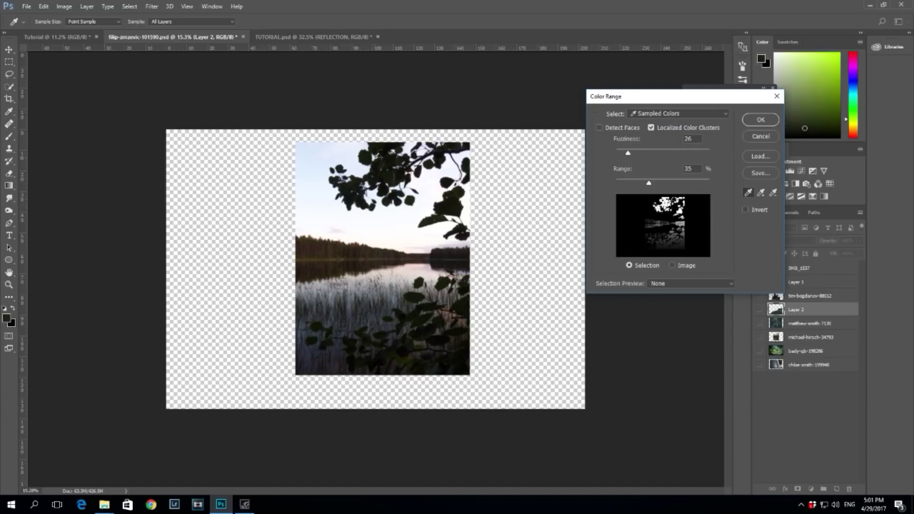
{"action": "left_click", "coordinate": [369, 157]}
{"action": "left_click", "coordinate": [348, 176]}
{"action": "left_click", "coordinate": [344, 167]}
{"action": "left_click", "coordinate": [336, 177]}
{"action": "left_click", "coordinate": [351, 199]}
{"action": "left_click", "coordinate": [358, 208]}
{"action": "left_click", "coordinate": [363, 204]}
{"action": "left_click", "coordinate": [460, 142]}
{"action": "left_click", "coordinate": [388, 156]}
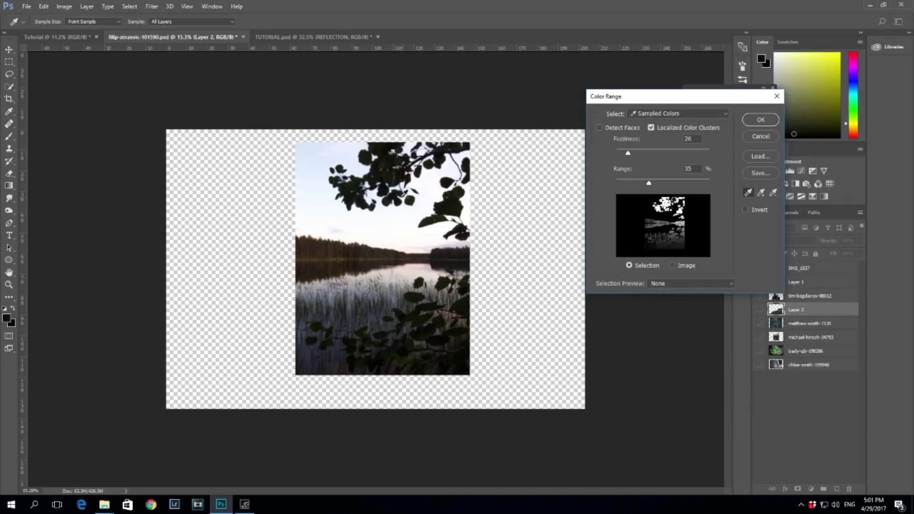
{"action": "left_click", "coordinate": [408, 203]}
{"action": "left_click", "coordinate": [464, 201]}
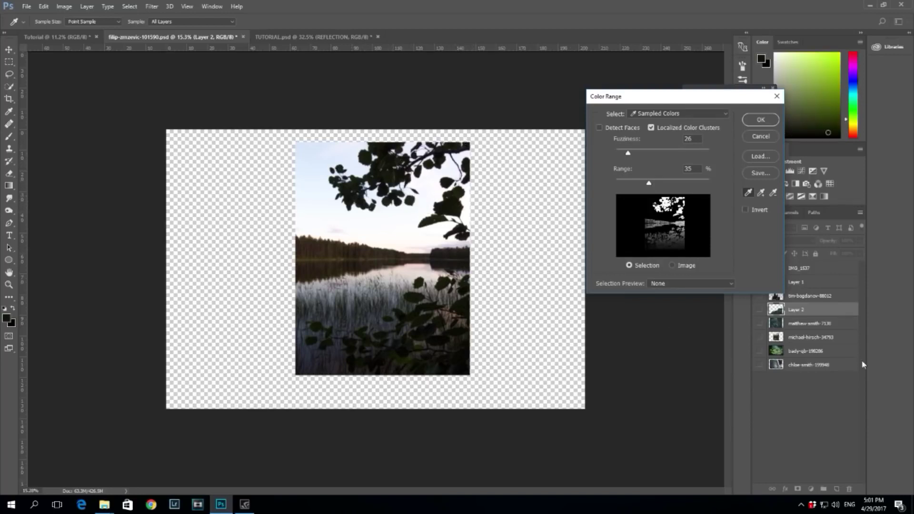
{"action": "left_click", "coordinate": [760, 119]}
{"action": "key", "text": "e"}
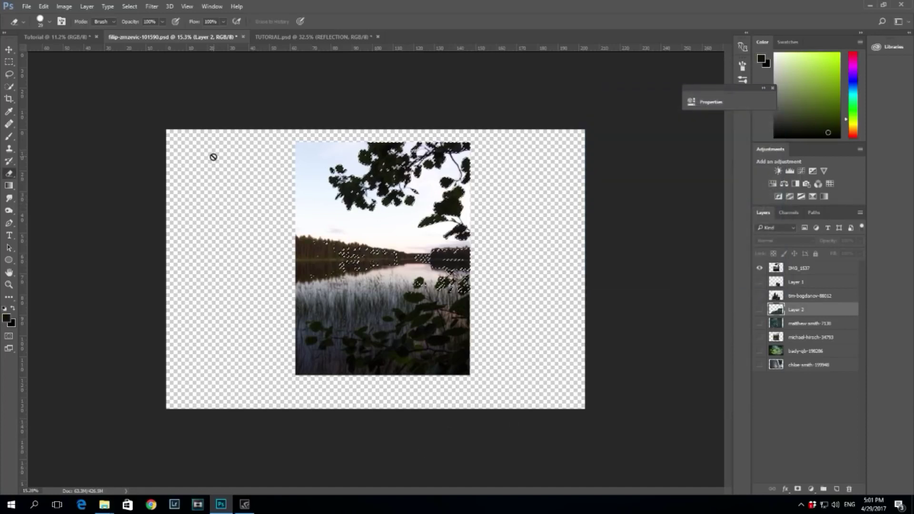
Copy the selected leaves from IMG_1537 onto a new layer and hide the original lake photo.
{"action": "key", "text": "ctrl+j"}
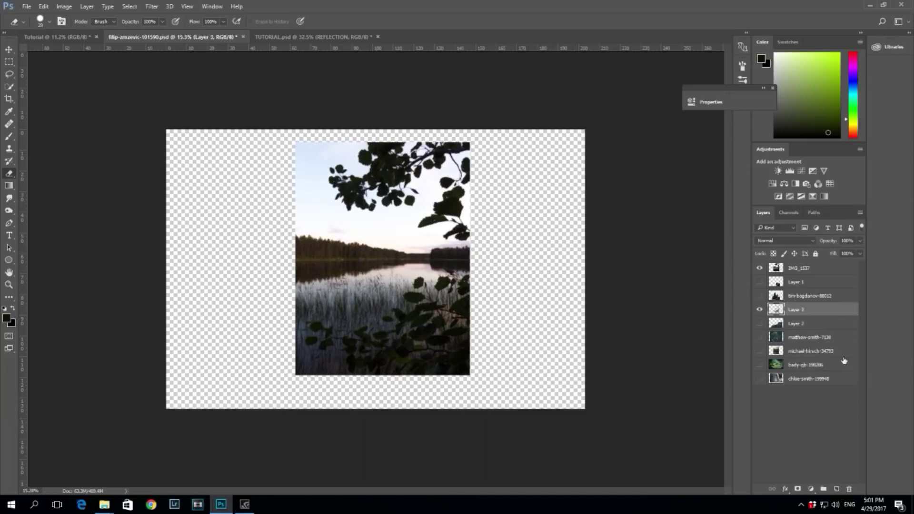
{"action": "key", "text": "ctrl+z"}
{"action": "left_click", "coordinate": [804, 268]}
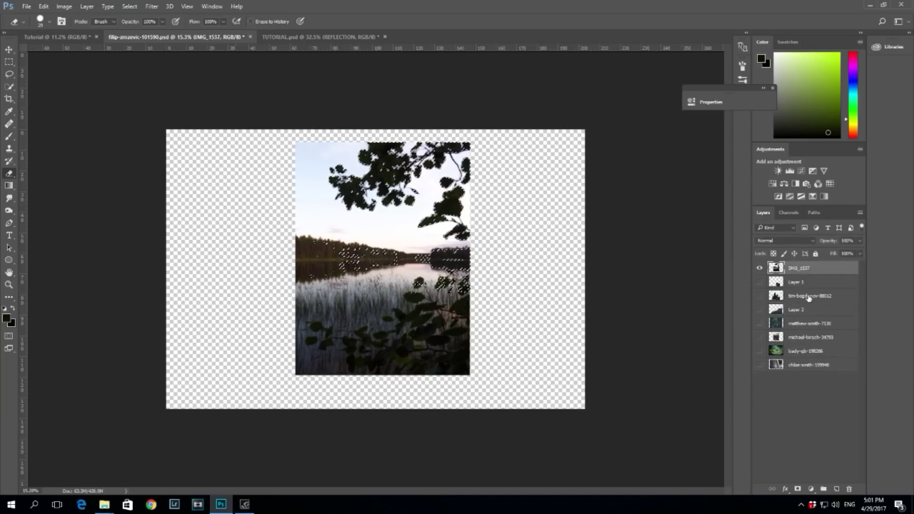
{"action": "key", "text": "ctrl+j"}
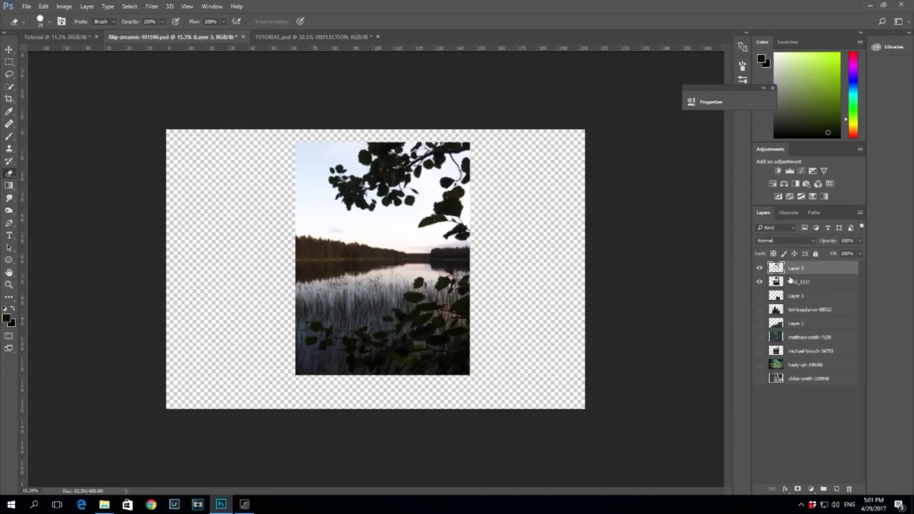
{"action": "left_click", "coordinate": [759, 282]}
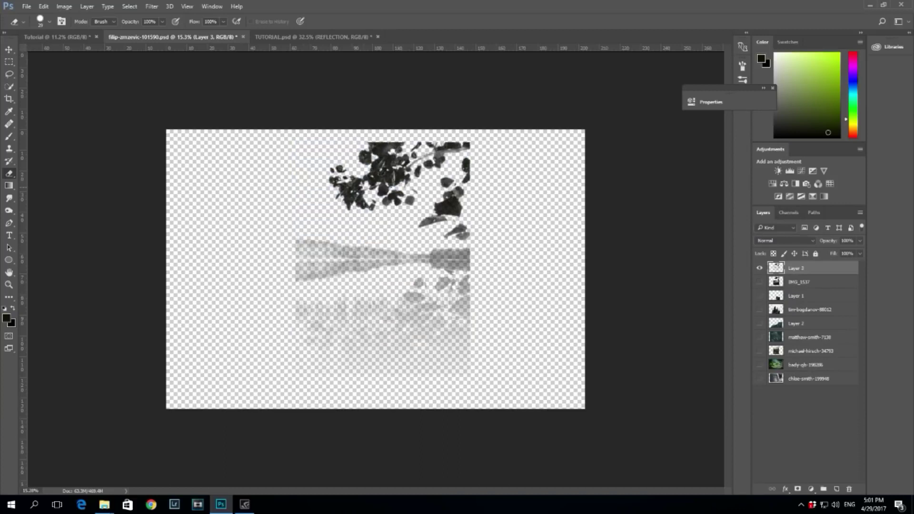
Lasso the upper leafy branches on the copied leaves layer and copy them onto their own layer.
{"action": "left_click", "coordinate": [9, 73]}
{"action": "mouse_move", "coordinate": [289, 183]}
{"action": "left_mouse_down"}
{"action": "mouse_move", "coordinate": [433, 238]}
{"action": "mouse_move", "coordinate": [495, 162]}
{"action": "mouse_move", "coordinate": [357, 138]}
{"action": "mouse_move", "coordinate": [291, 191]}
{"action": "left_mouse_up"}
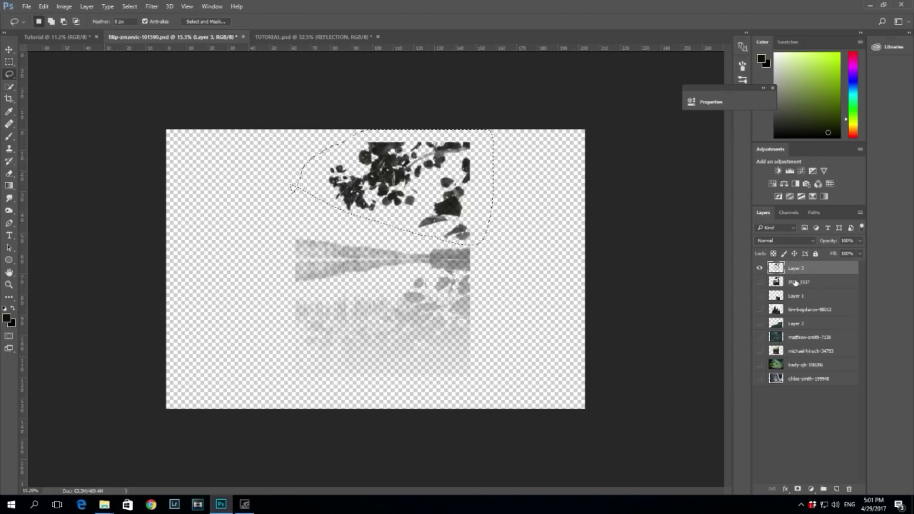
{"action": "key", "text": "ctrl+j"}
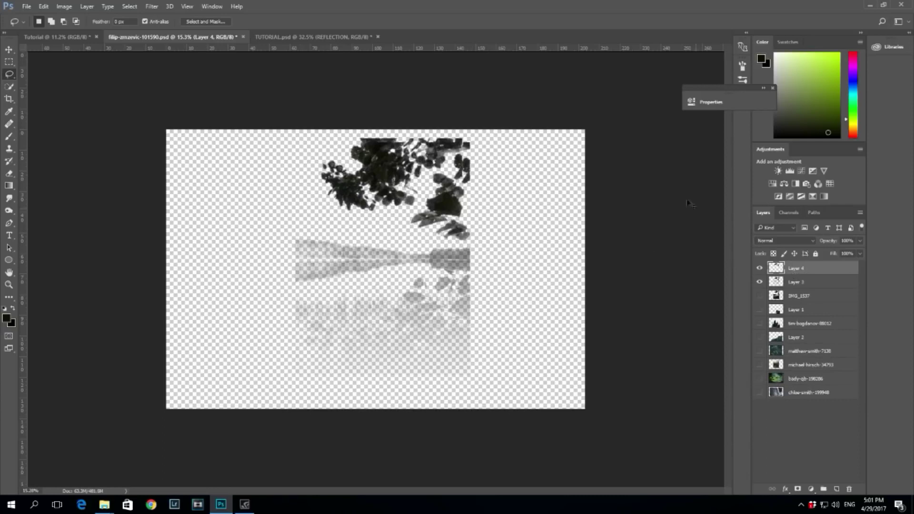
Move the leafy branches into the Tutorial composite, enlarge them to about 120%, and place them in the upper right corner of the forest.
{"action": "left_click", "coordinate": [4, 49]}
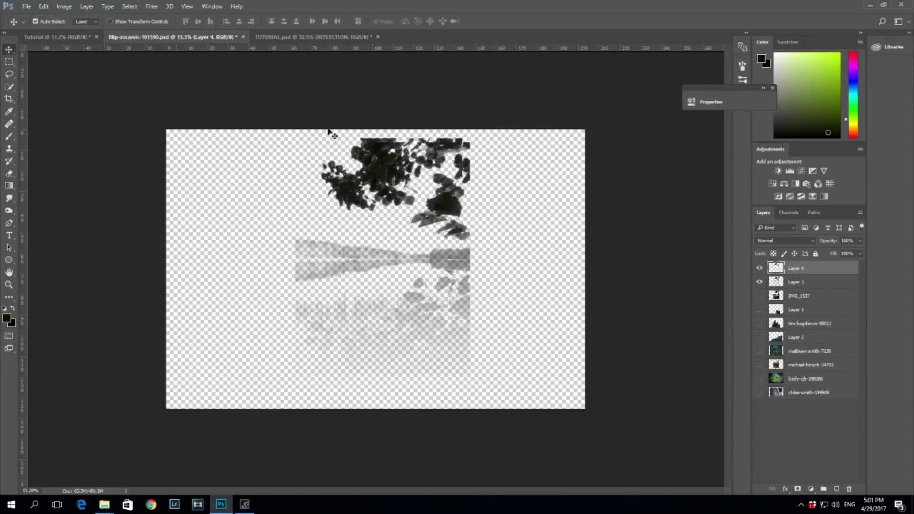
{"action": "left_click_drag", "start_coordinate": [389, 177], "coordinate": [457, 160]}
{"action": "key", "text": "ctrl+t"}
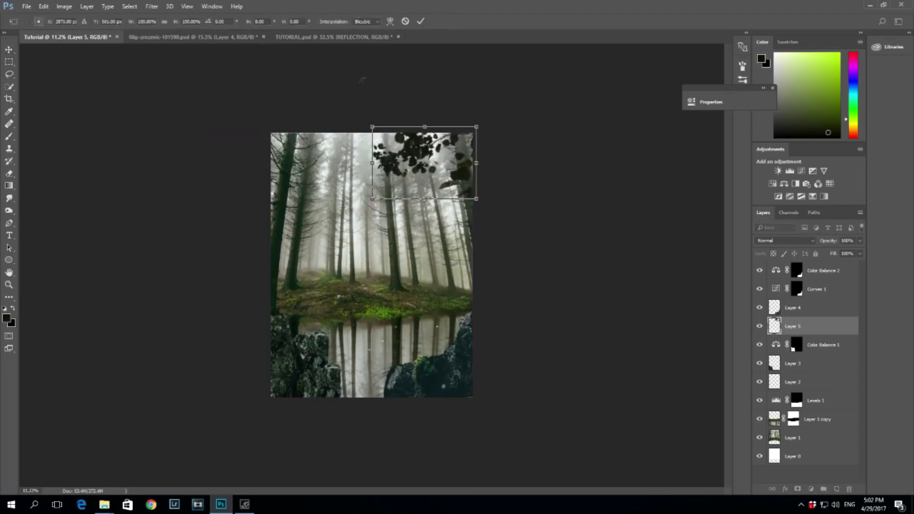
{"action": "left_click_drag", "start_coordinate": [373, 199], "coordinate": [351, 213]}
{"action": "left_click_drag", "start_coordinate": [448, 171], "coordinate": [455, 164]}
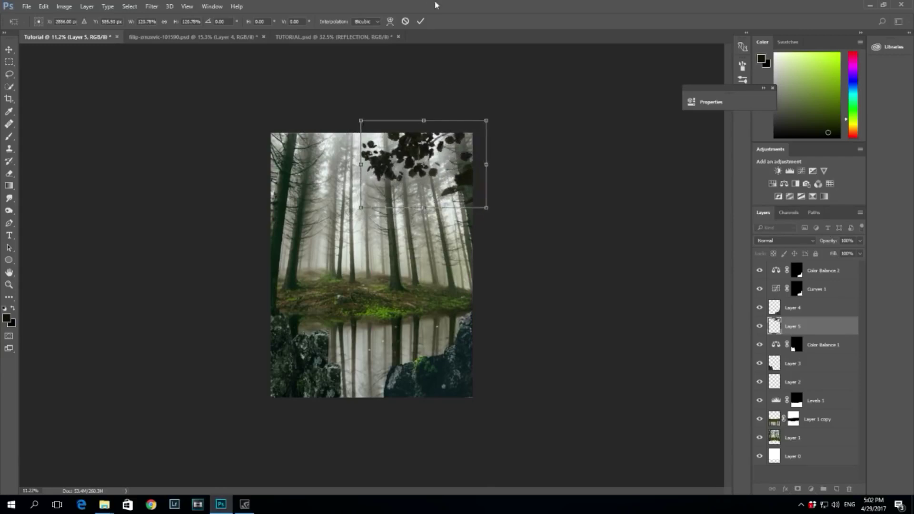
{"action": "left_click", "coordinate": [420, 21]}
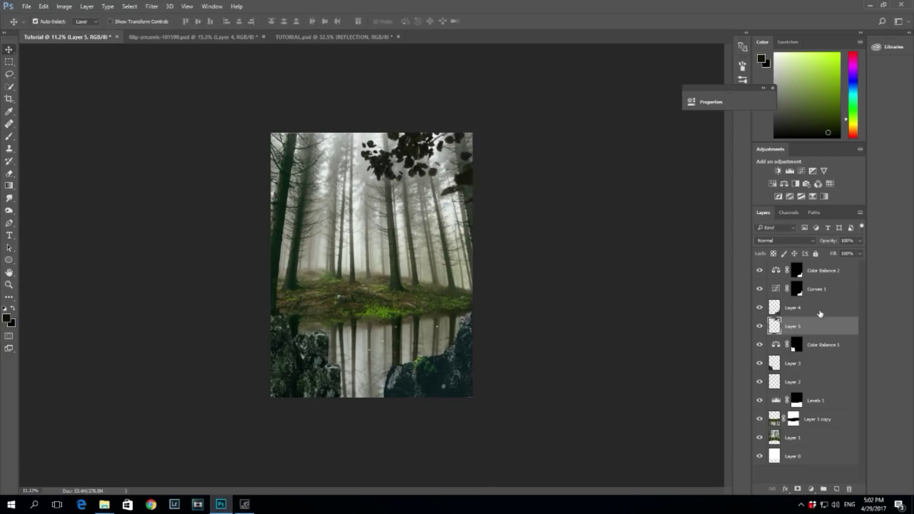
Duplicate the corner leaves, mirror the copy horizontally, rotate it about -25°, scale it slightly, and place it in the forest's upper left corner.
{"action": "key", "text": "ctrl+t"}
{"action": "left_click_drag", "start_coordinate": [445, 152], "coordinate": [346, 129], "text": "alt"}
{"action": "right_click", "coordinate": [335, 138]}
{"action": "left_click", "coordinate": [354, 282]}
{"action": "left_click_drag", "start_coordinate": [370, 102], "coordinate": [337, 78]}
{"action": "left_click_drag", "start_coordinate": [314, 122], "coordinate": [323, 124]}
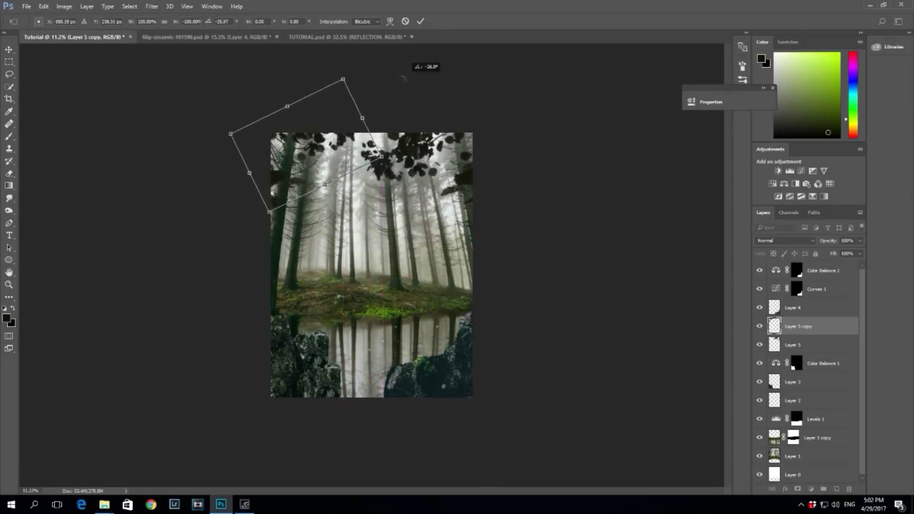
{"action": "left_click_drag", "start_coordinate": [370, 115], "coordinate": [371, 147]}
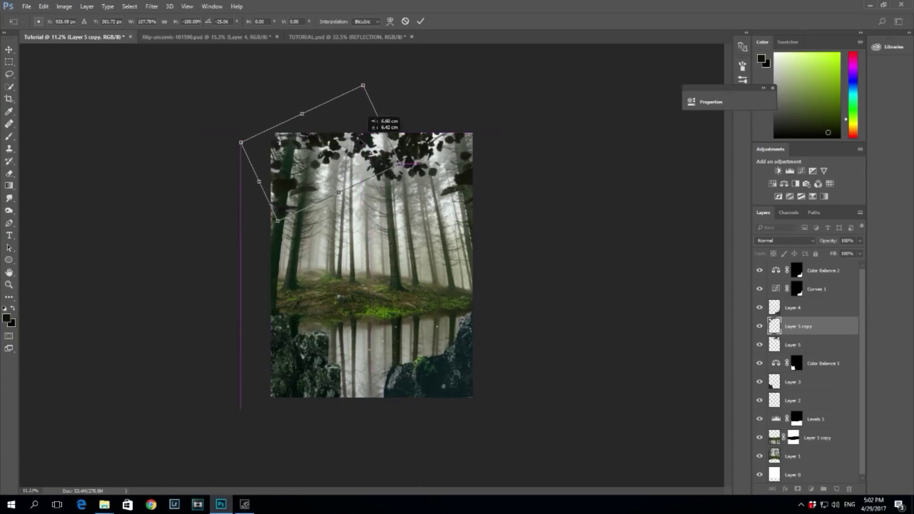
{"action": "left_click_drag", "start_coordinate": [355, 80], "coordinate": [357, 122]}
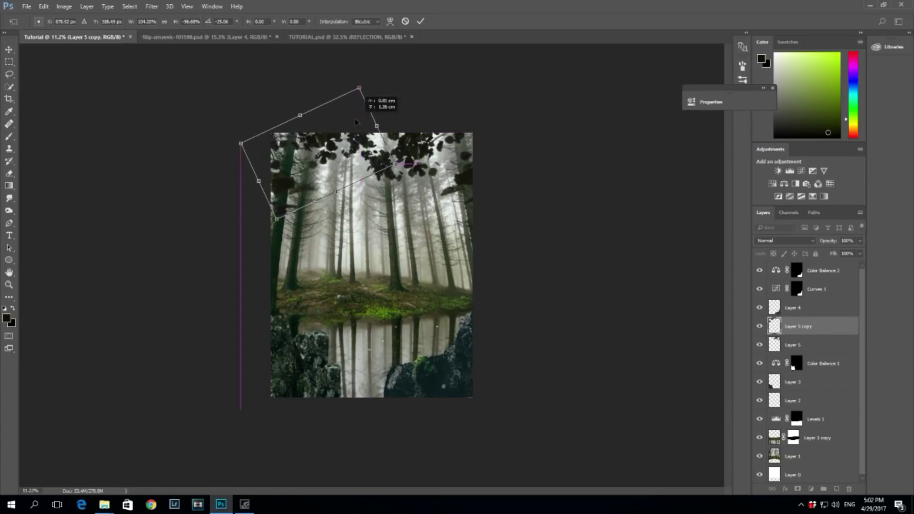
{"action": "key", "text": "Return"}
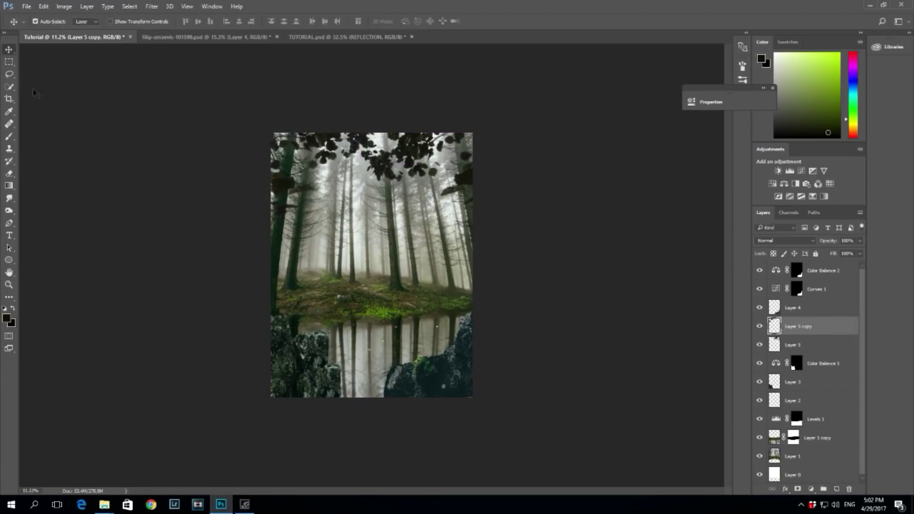
Erase the leaf cluster hanging over the central tree trunk on Layer 5, enlarging the eraser brush.
{"action": "left_click", "coordinate": [295, 174]}
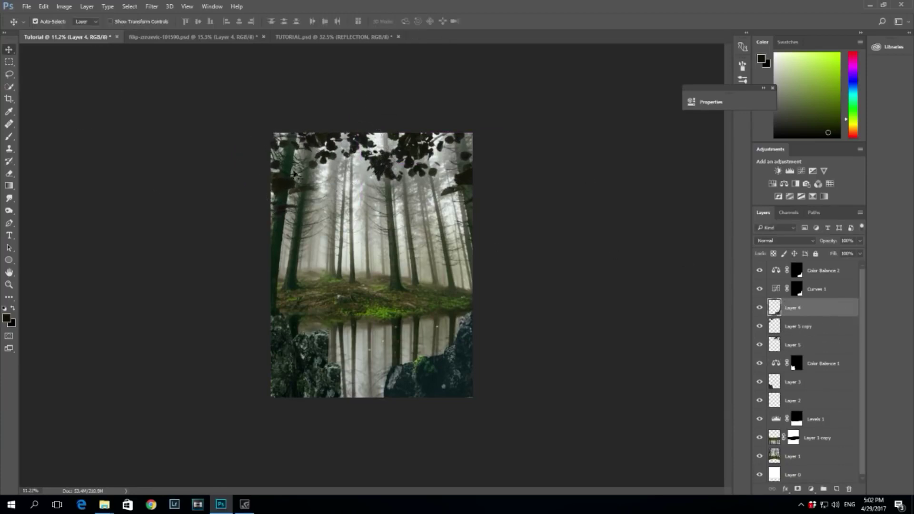
{"action": "left_click", "coordinate": [9, 173]}
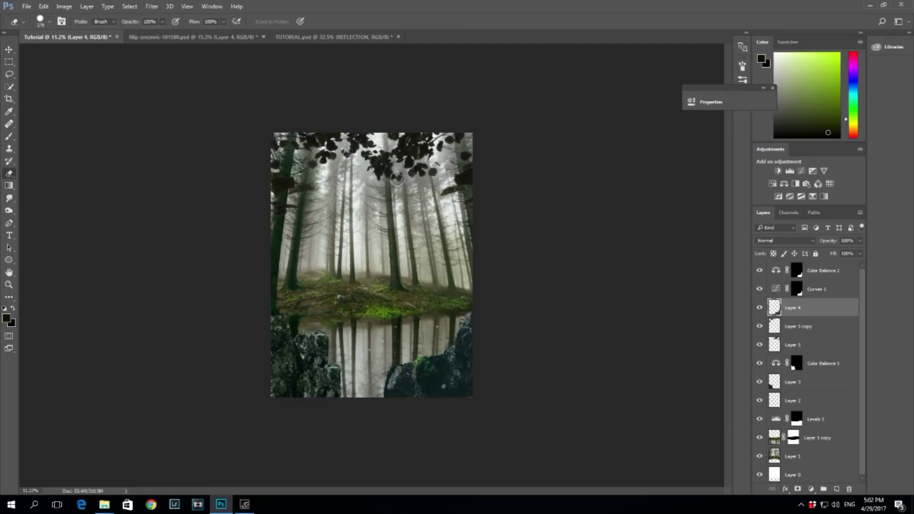
{"action": "left_click", "coordinate": [782, 329]}
{"action": "left_click", "coordinate": [774, 344]}
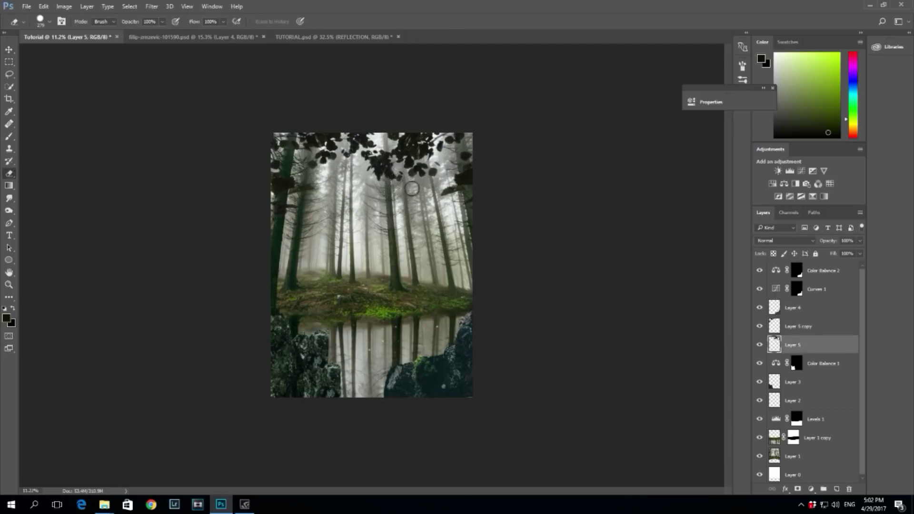
{"action": "left_click_drag", "start_coordinate": [393, 187], "coordinate": [389, 189]}
{"action": "left_click", "coordinate": [384, 150]}
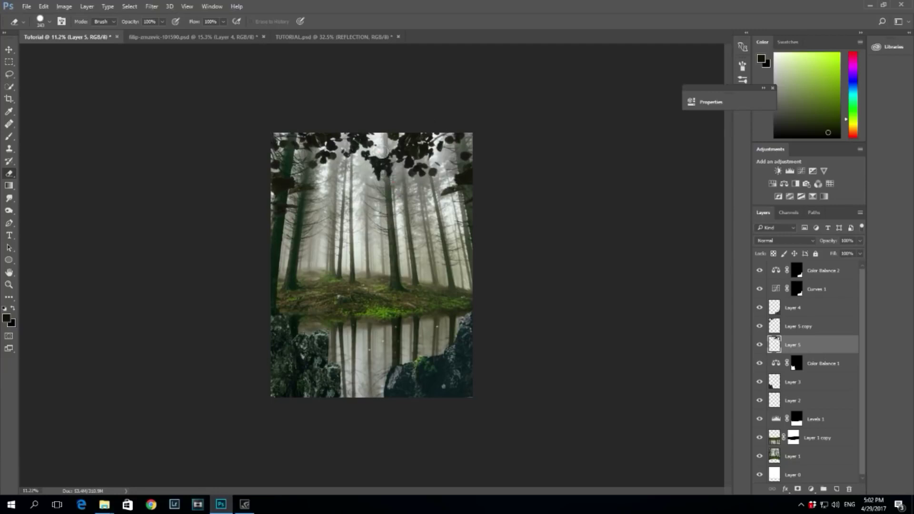
{"action": "left_click_drag", "start_coordinate": [389, 181], "coordinate": [384, 171]}
{"action": "key", "text": "bracketright"}
{"action": "key", "text": "bracketright"}
{"action": "key", "text": "bracketright"}
{"action": "key", "text": "bracketright"}
{"action": "key", "text": "bracketright"}
{"action": "key", "text": "bracketright"}
{"action": "key", "text": "bracketright"}
{"action": "left_click_drag", "start_coordinate": [388, 175], "coordinate": [380, 168]}
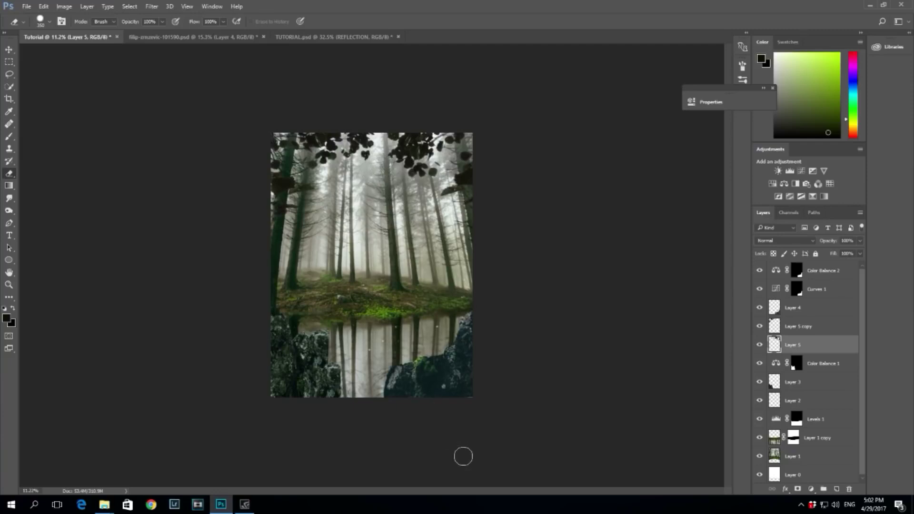
{"action": "scroll", "coordinate": [451, 259], "scroll_direction": "down", "scroll_amount": 3}
{"action": "scroll", "coordinate": [451, 281], "scroll_direction": "up", "scroll_amount": 3}
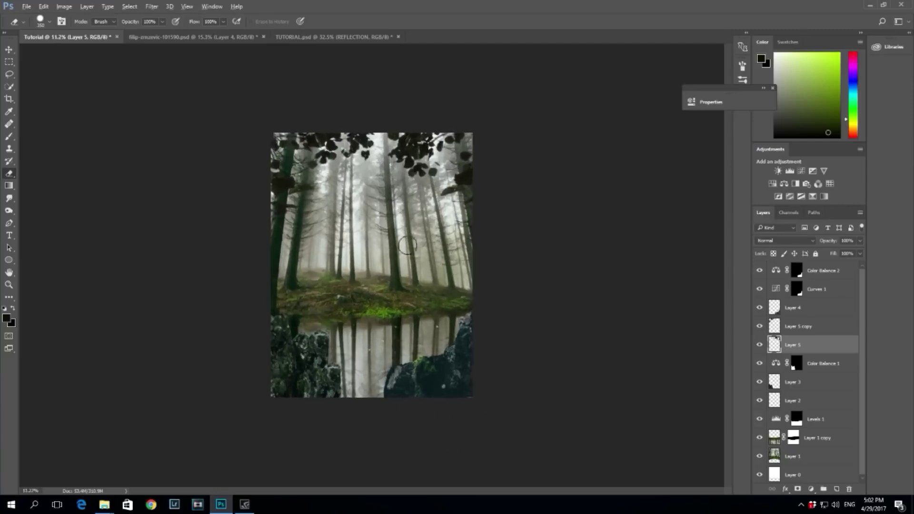
Switch to the filip-zrnzevic-101590 document, show and select the IMG_1537 lake photo, and hide both cut-out leaf layers.
{"action": "left_click", "coordinate": [162, 37]}
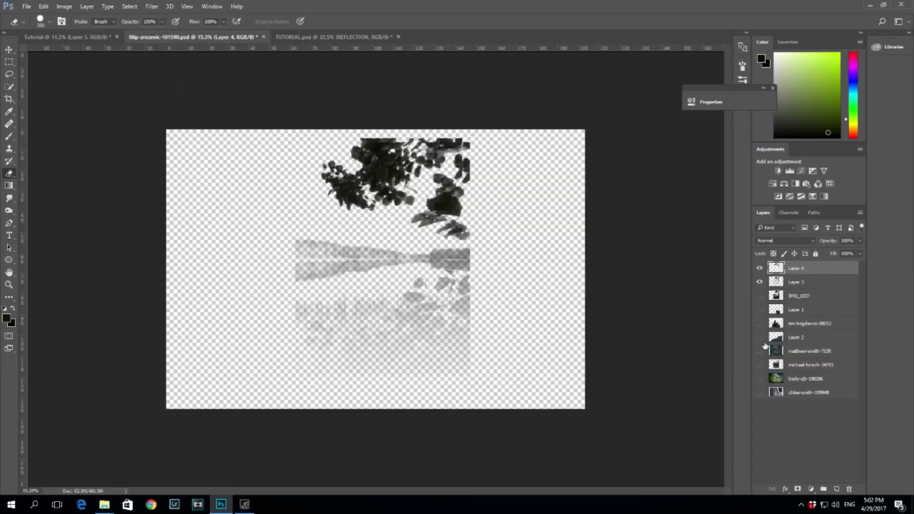
{"action": "left_click", "coordinate": [759, 295]}
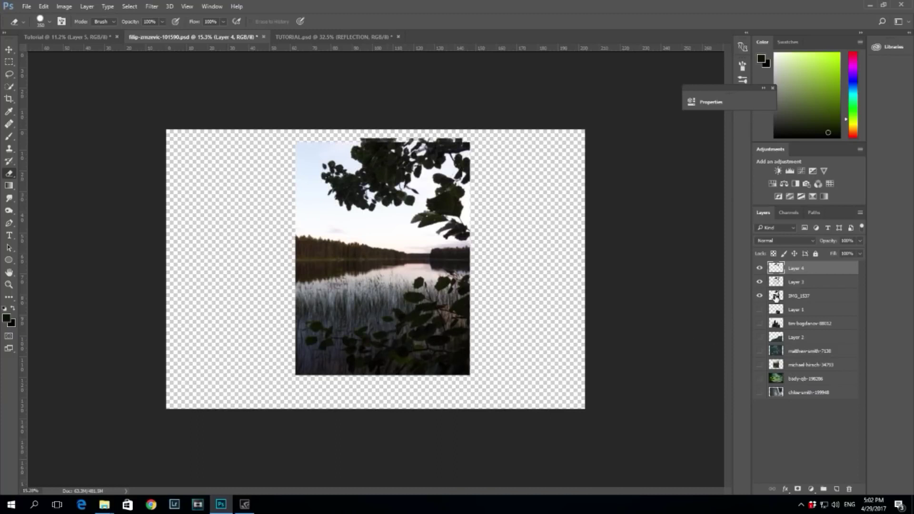
{"action": "left_click_drag", "start_coordinate": [759, 281], "coordinate": [759, 268]}
{"action": "left_click", "coordinate": [775, 296]}
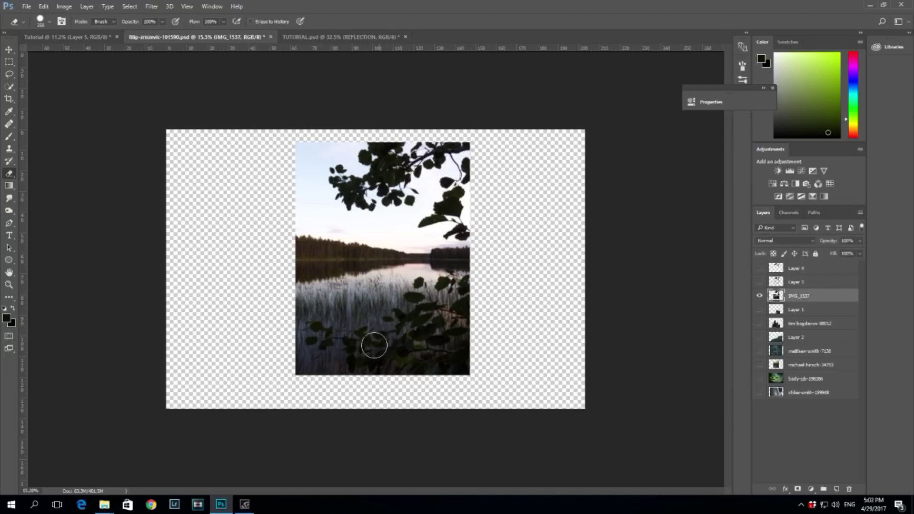
Select the dark leaves in the lower part of the lake photo with Color Range, sampling many leaf tones.
{"action": "left_click", "coordinate": [129, 6]}
{"action": "left_click", "coordinate": [143, 97]}
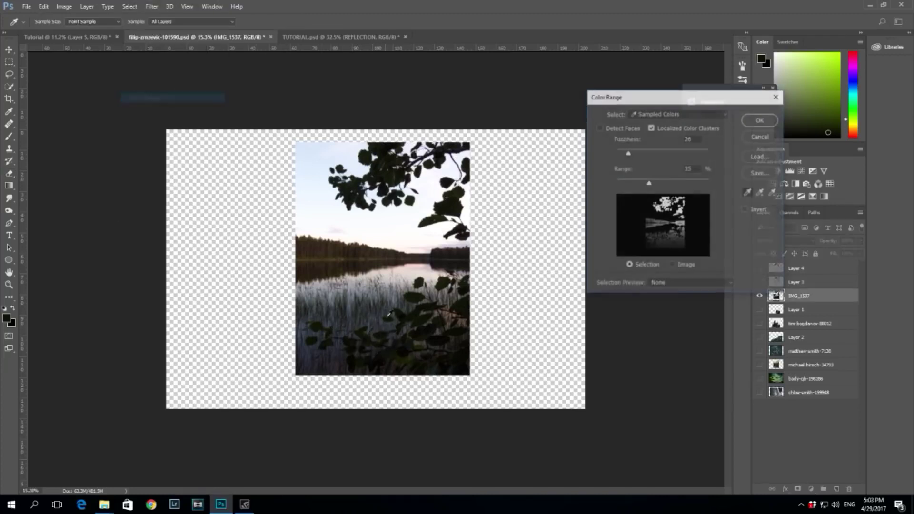
{"action": "left_click", "coordinate": [416, 294]}
{"action": "left_click", "coordinate": [417, 334], "text": "shift"}
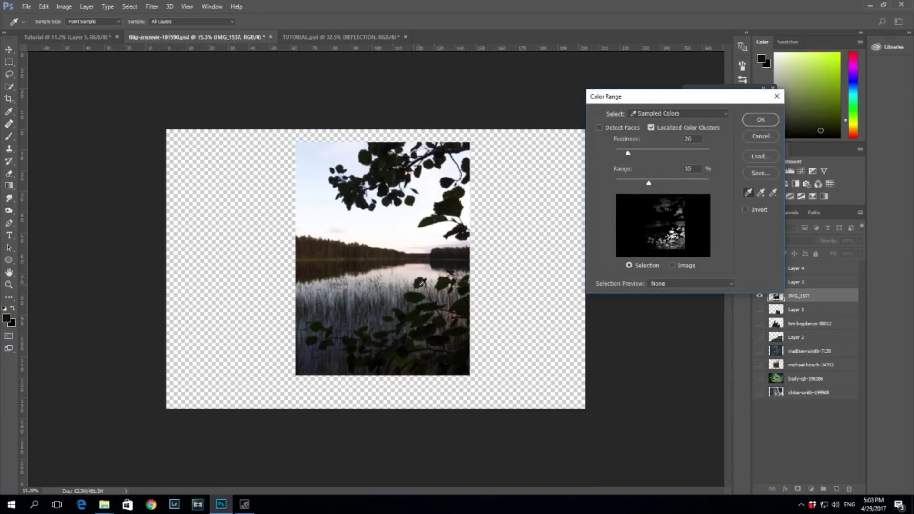
{"action": "left_click", "coordinate": [427, 310], "text": "shift"}
{"action": "left_click", "coordinate": [425, 328]}
{"action": "left_click", "coordinate": [440, 338]}
{"action": "left_click", "coordinate": [404, 350]}
{"action": "left_click", "coordinate": [384, 329]}
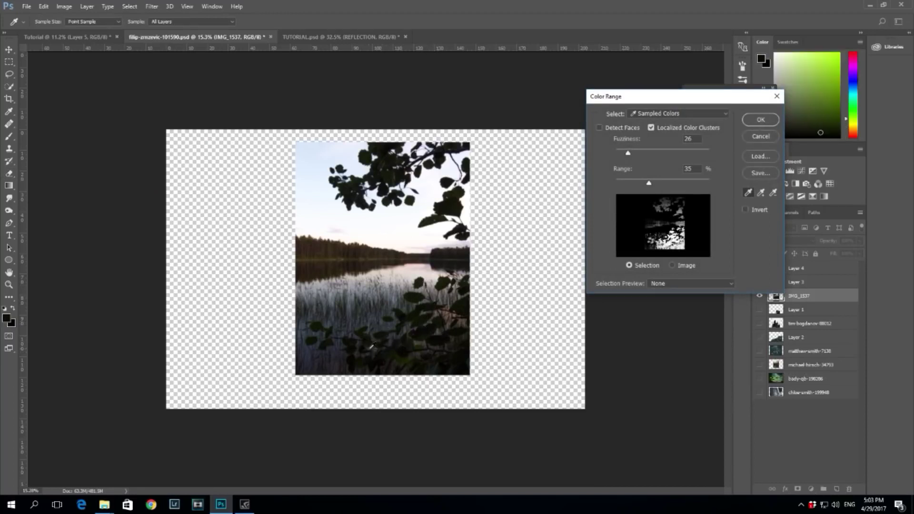
{"action": "left_click", "coordinate": [349, 341], "text": "shift"}
{"action": "left_click", "coordinate": [322, 331], "text": "shift"}
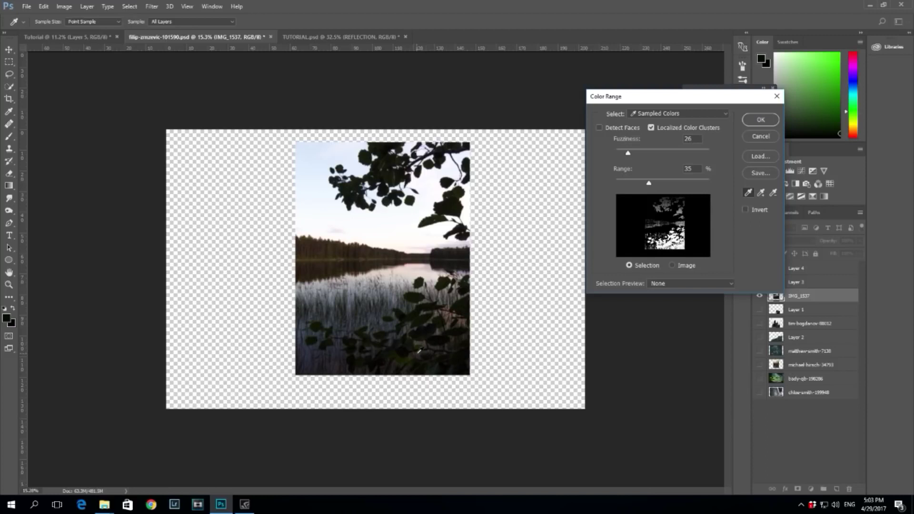
{"action": "left_click", "coordinate": [416, 298]}
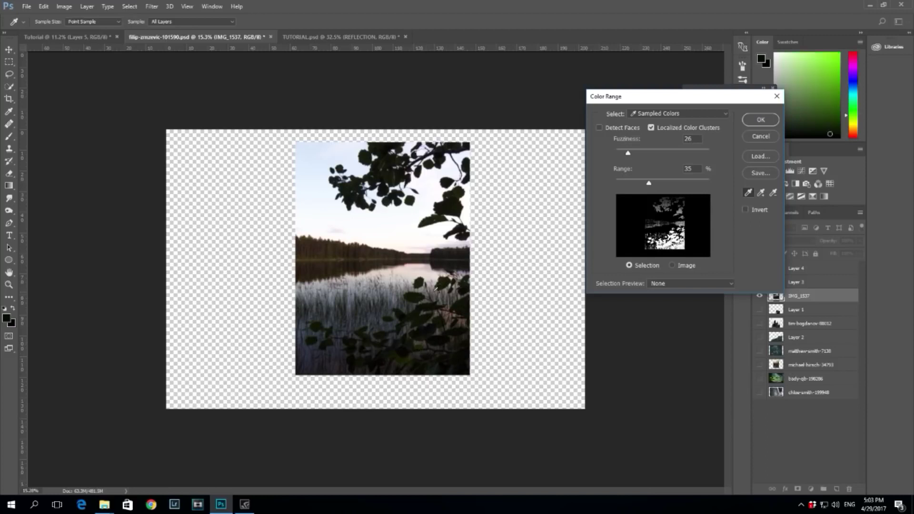
{"action": "left_click", "coordinate": [467, 307]}
{"action": "left_click", "coordinate": [414, 317]}
{"action": "left_click", "coordinate": [423, 311]}
{"action": "left_click", "coordinate": [422, 308]}
{"action": "left_click", "coordinate": [415, 316]}
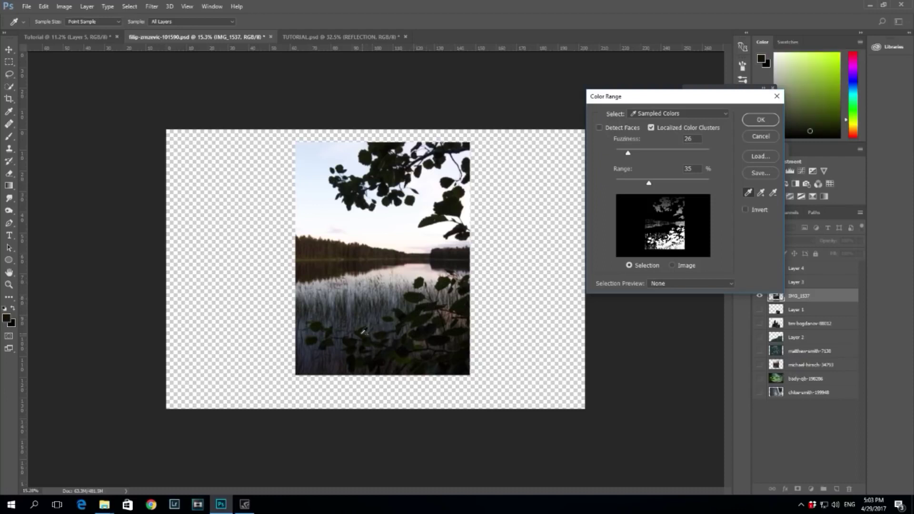
{"action": "left_click", "coordinate": [351, 337]}
{"action": "left_click", "coordinate": [760, 119]}
{"action": "key", "text": "e"}
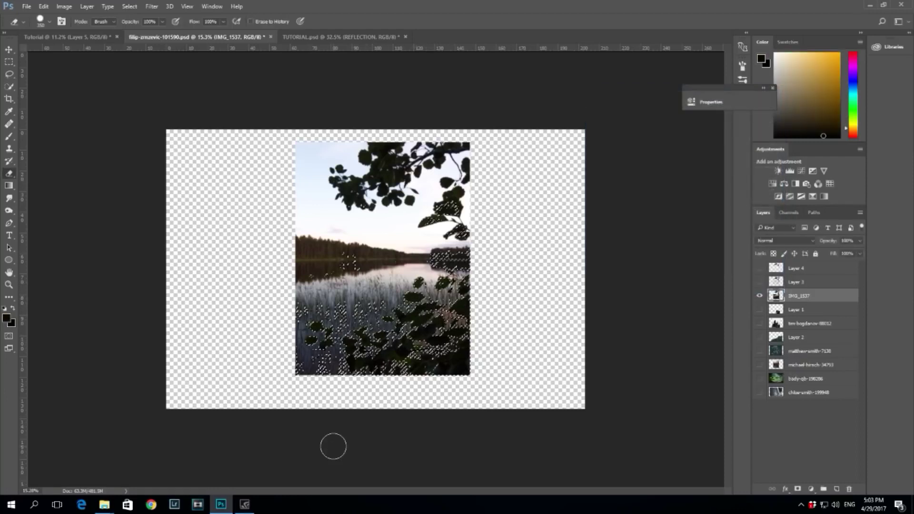
Copy the selected lower leaves onto a new layer and move them into the middle of the Tutorial composite.
{"action": "key", "text": "ctrl+j"}
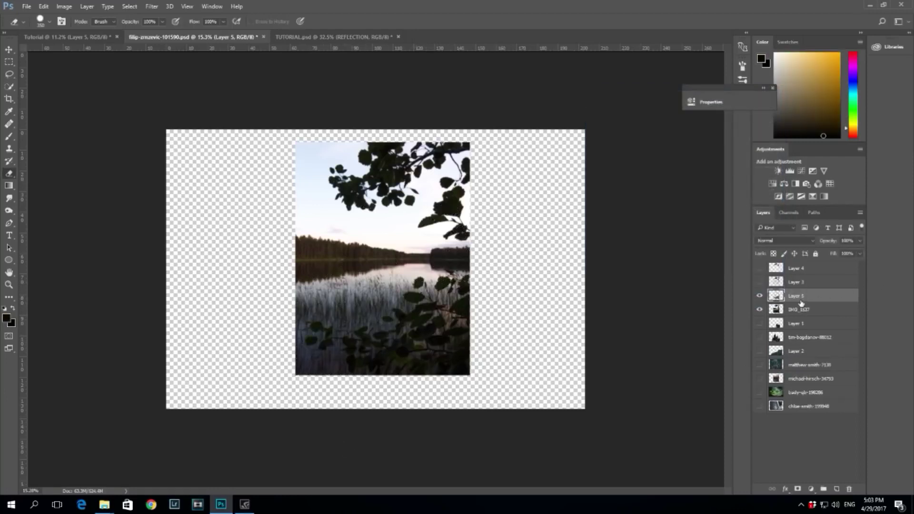
{"action": "key", "text": "v"}
{"action": "left_click_drag", "start_coordinate": [426, 320], "coordinate": [323, 43]}
{"action": "left_click_drag", "start_coordinate": [95, 39], "coordinate": [405, 293]}
{"action": "key", "text": "ctrl+t"}
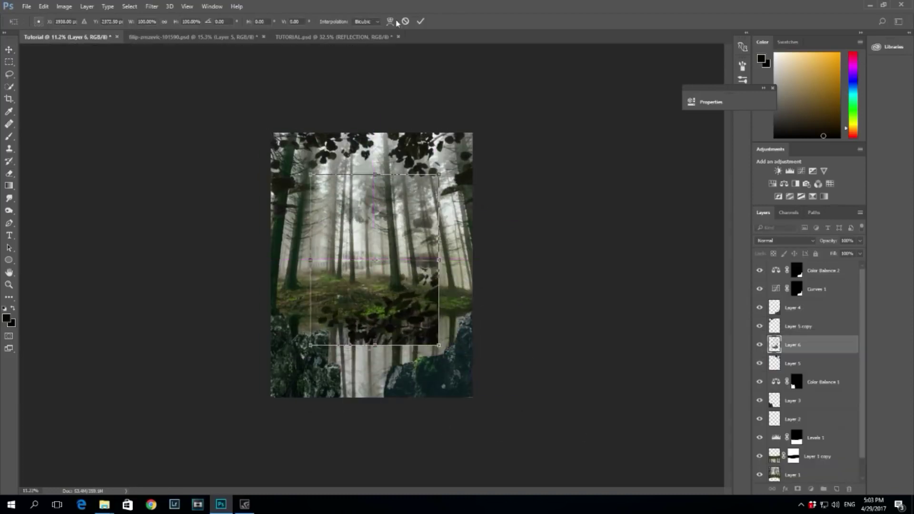
{"action": "left_click", "coordinate": [420, 21]}
{"action": "scroll", "coordinate": [430, 341], "scroll_direction": "up", "scroll_amount": 4}
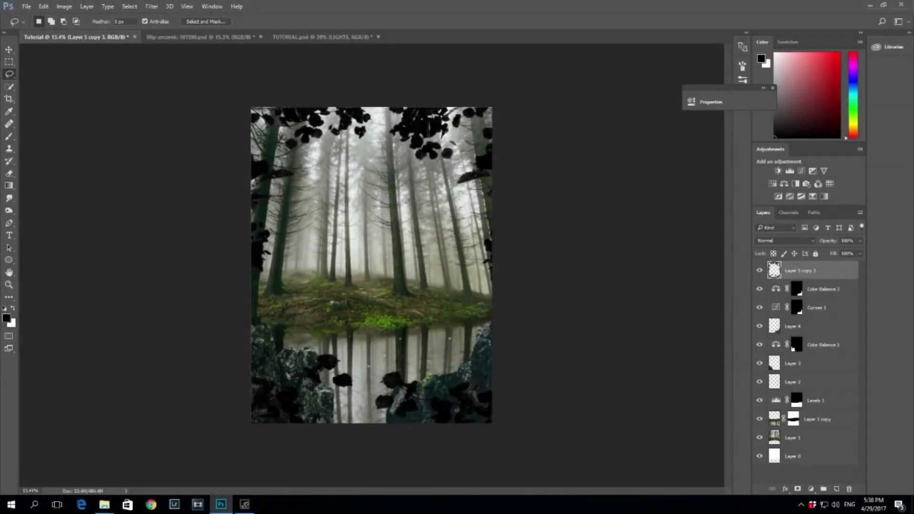
{"action": "mouse_move", "coordinate": [309, 227]}
{"action": "left_mouse_down"}
{"action": "mouse_move", "coordinate": [284, 217]}
{"action": "mouse_move", "coordinate": [252, 223]}
{"action": "mouse_move", "coordinate": [283, 243]}
{"action": "mouse_move", "coordinate": [285, 227]}
{"action": "left_mouse_up"}
{"action": "key", "text": "ctrl+d"}
{"action": "left_click", "coordinate": [802, 172]}
{"action": "key", "text": "ctrl+z"}
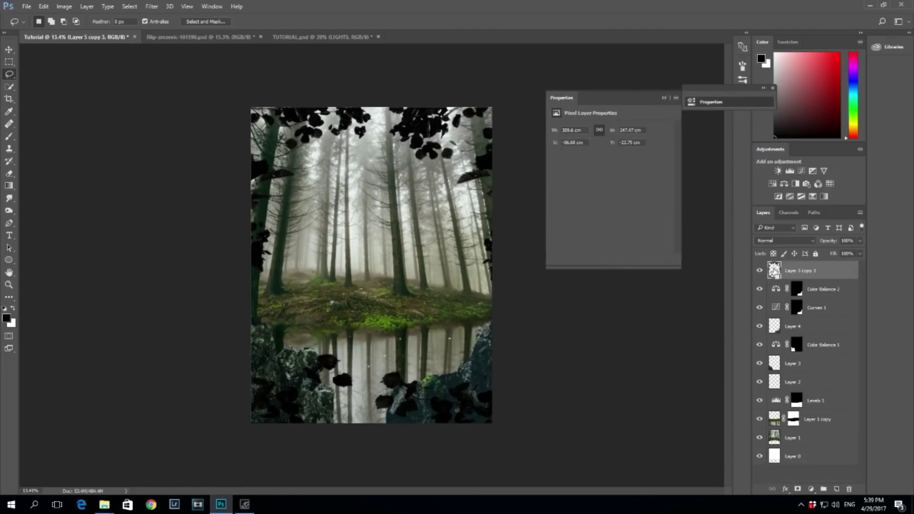
Add a Curves adjustment masked to the leaves of Layer 5 copy 3, raising the black point, lowering the darker midtones and slightly lifting the highlights.
{"action": "left_click", "coordinate": [774, 271], "text": "ctrl"}
{"action": "left_click", "coordinate": [801, 171]}
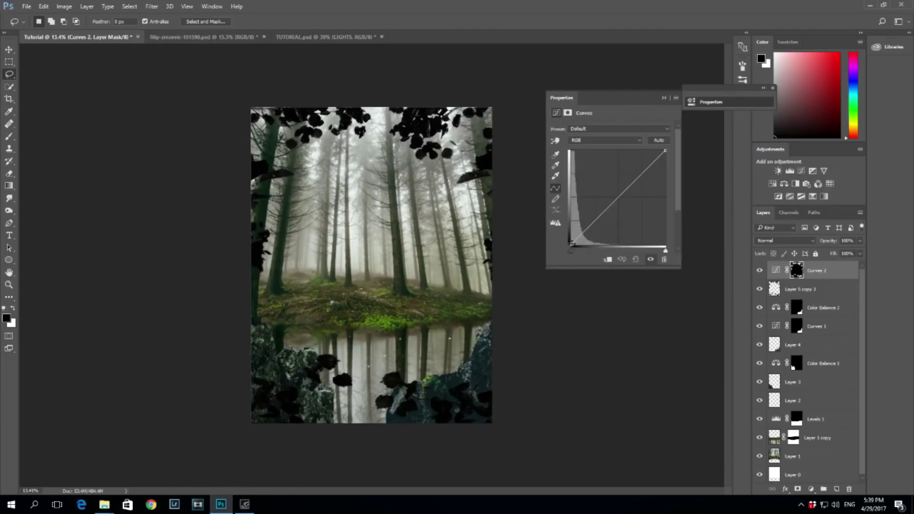
{"action": "left_click_drag", "start_coordinate": [571, 244], "coordinate": [571, 237]}
{"action": "left_click_drag", "start_coordinate": [604, 206], "coordinate": [604, 216]}
{"action": "left_click_drag", "start_coordinate": [649, 172], "coordinate": [649, 168]}
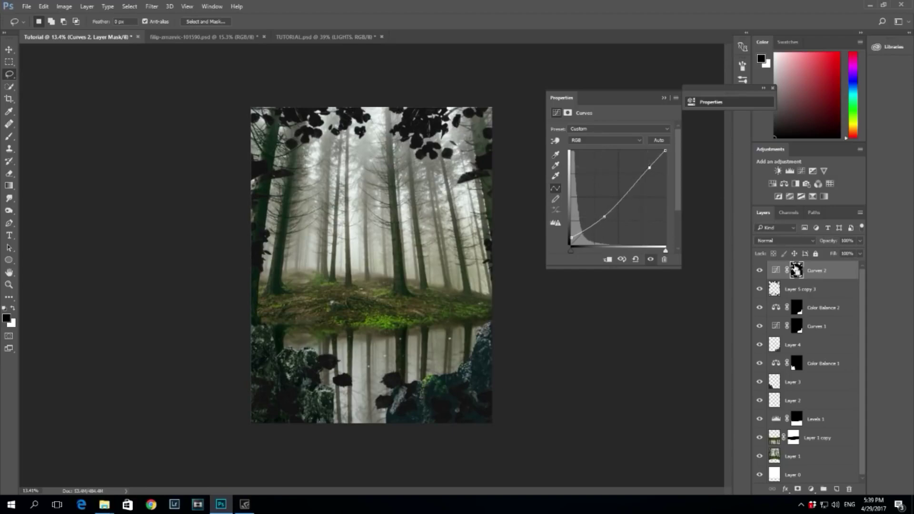
Add a Color Balance adjustment masked to the same leaves, shifting midtones toward green and setting shadows green to +6.
{"action": "left_click", "coordinate": [796, 270], "text": "ctrl"}
{"action": "left_click", "coordinate": [783, 184]}
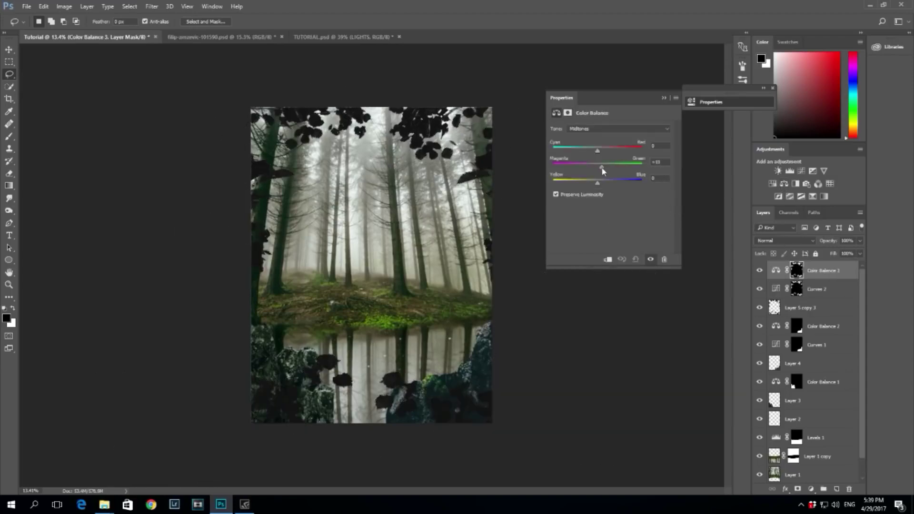
{"action": "left_click_drag", "start_coordinate": [603, 170], "coordinate": [606, 172]}
{"action": "left_click", "coordinate": [619, 128]}
{"action": "left_click", "coordinate": [596, 134]}
{"action": "left_click_drag", "start_coordinate": [599, 169], "coordinate": [603, 169]}
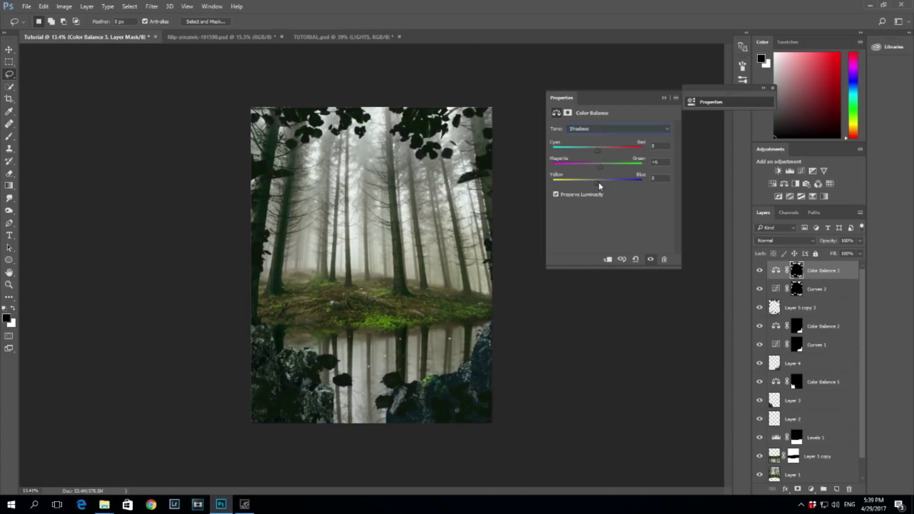
{"action": "left_click", "coordinate": [663, 97]}
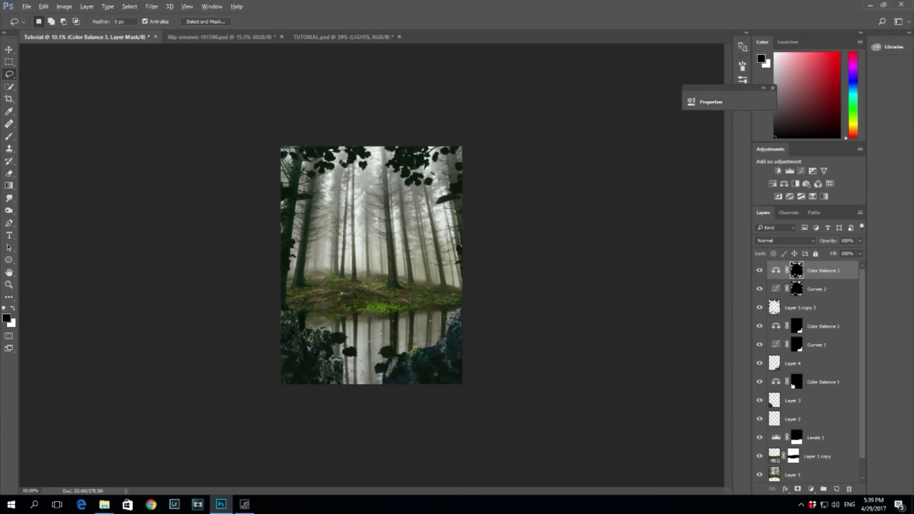
Group the leaves layer with its Curves and Color Balance adjustments and name the group LEAVE.
{"action": "left_click", "coordinate": [816, 308], "text": "shift"}
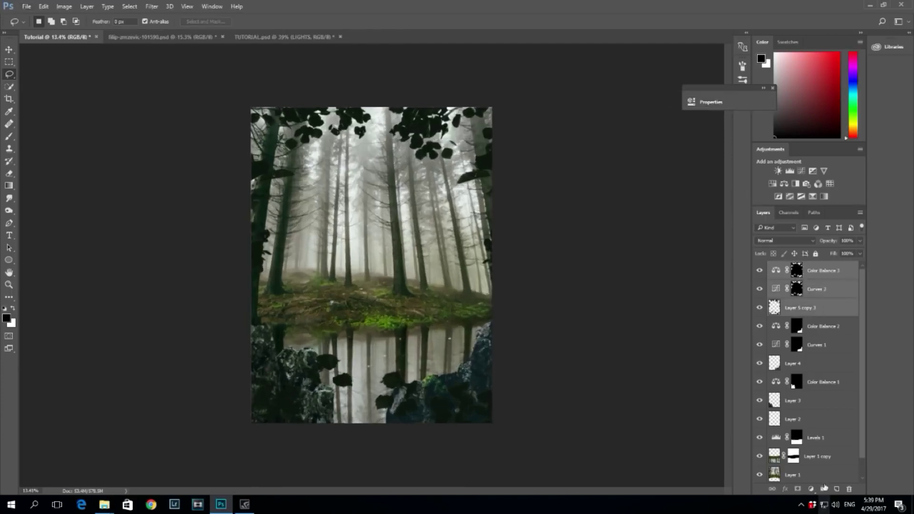
{"action": "left_click", "coordinate": [823, 488]}
{"action": "double_click", "coordinate": [794, 266]}
{"action": "type", "text": "LEAVE"}
{"action": "key", "text": "Return"}
Group the layers from Color Balance 2 down to Layer 3 and name the group ROCKS.
{"action": "left_click", "coordinate": [812, 285]}
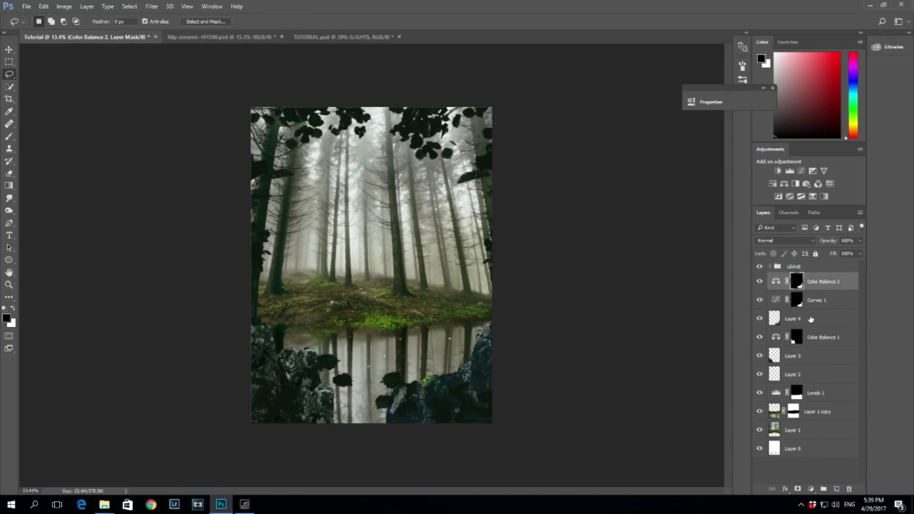
{"action": "left_click", "coordinate": [810, 319], "text": "shift"}
{"action": "left_click", "coordinate": [809, 362], "text": "shift"}
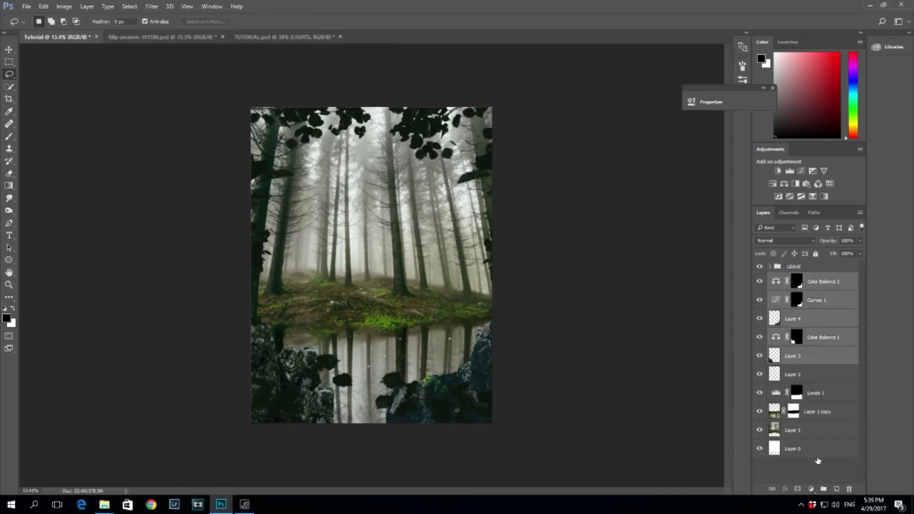
{"action": "left_click", "coordinate": [823, 489]}
{"action": "double_click", "coordinate": [799, 278]}
{"action": "type", "text": "ROCKS"}
{"action": "key", "text": "Return"}
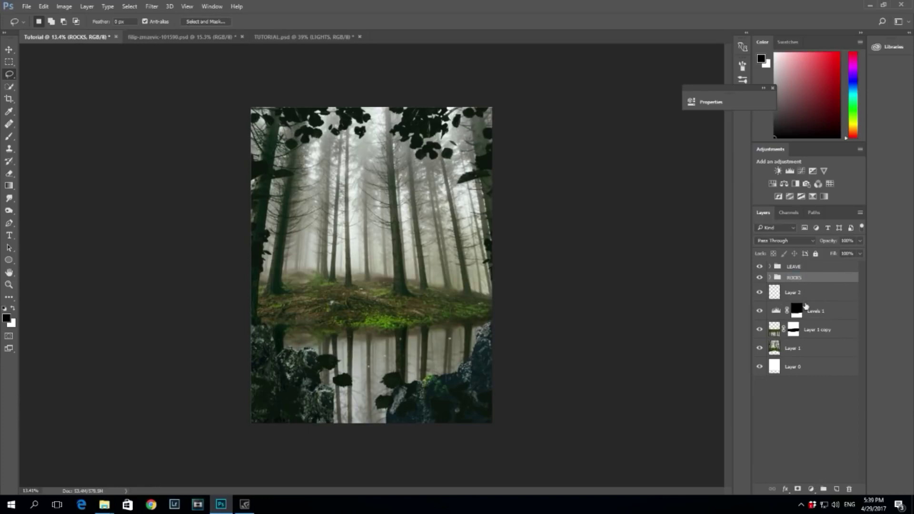
Group Layer 2, Levels 1 and Layer 1 copy and name the group REFLECTION.
{"action": "left_click", "coordinate": [805, 298]}
{"action": "left_click", "coordinate": [827, 337], "text": "shift"}
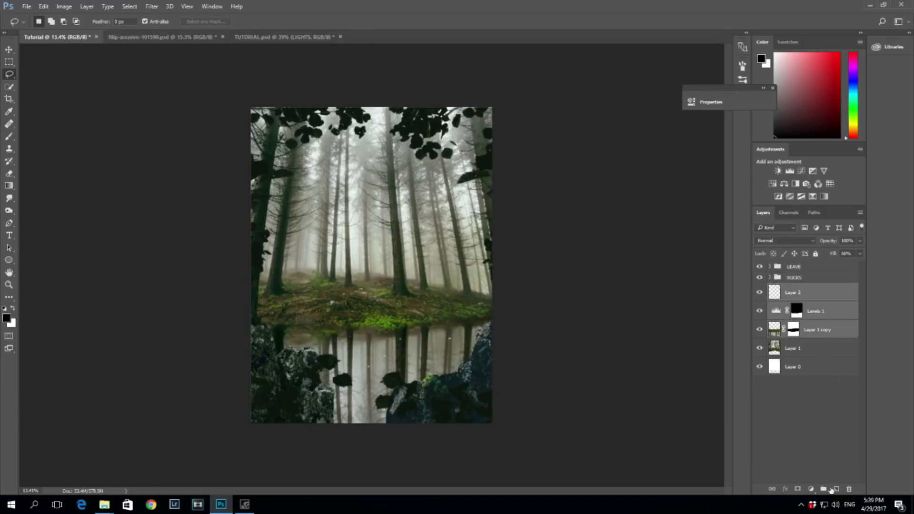
{"action": "left_click", "coordinate": [823, 489]}
{"action": "double_click", "coordinate": [793, 289]}
{"action": "type", "text": "REFLECTION"}
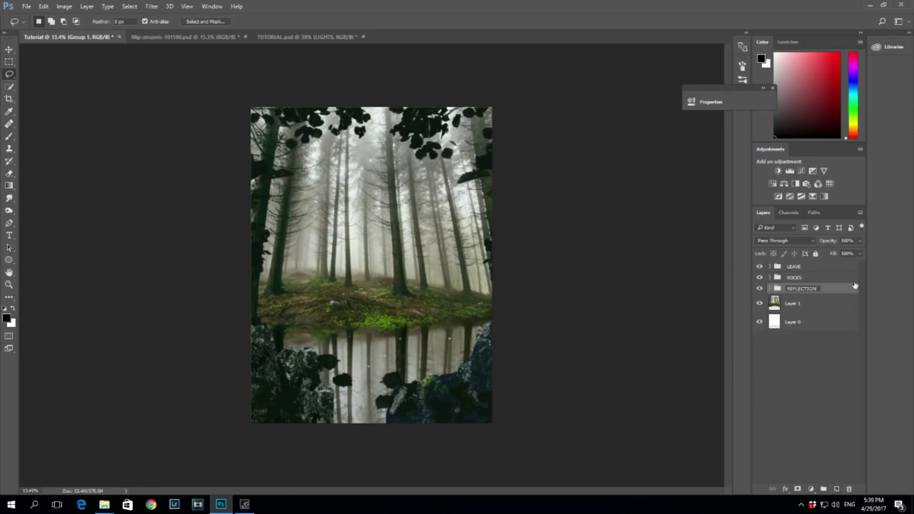
Confirm the REFLECTION group name and make the collapsed LEAVE group the active layer.
{"action": "key", "text": "Return"}
{"action": "left_click", "coordinate": [815, 267]}
{"action": "left_click", "coordinate": [813, 292]}
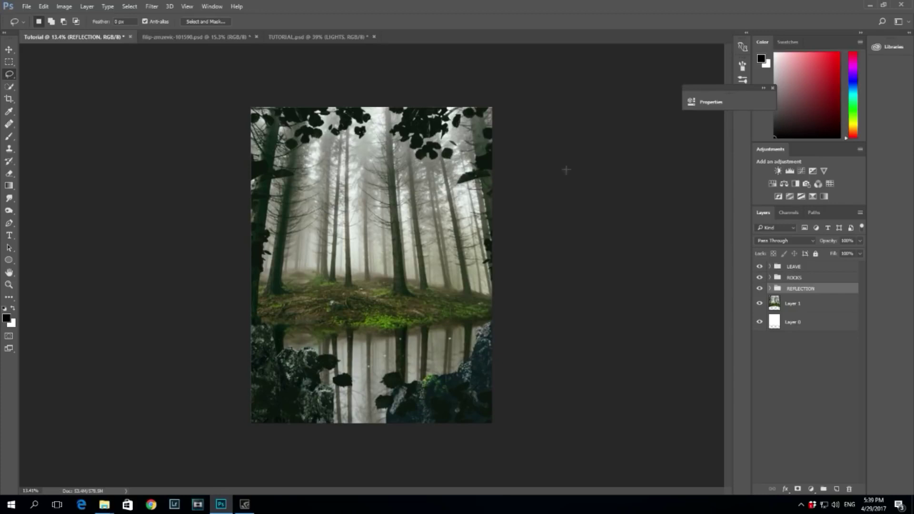
{"action": "left_click", "coordinate": [776, 267]}
{"action": "left_click", "coordinate": [769, 266]}
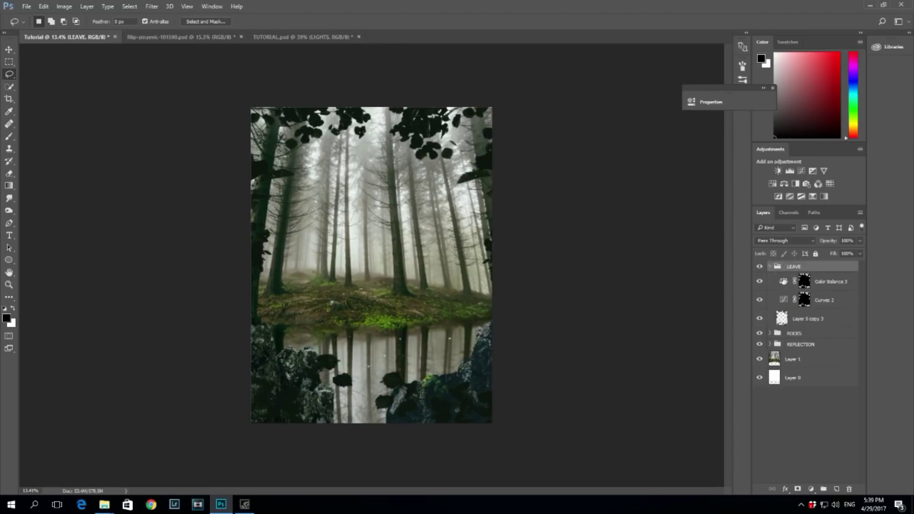
{"action": "left_click", "coordinate": [769, 267]}
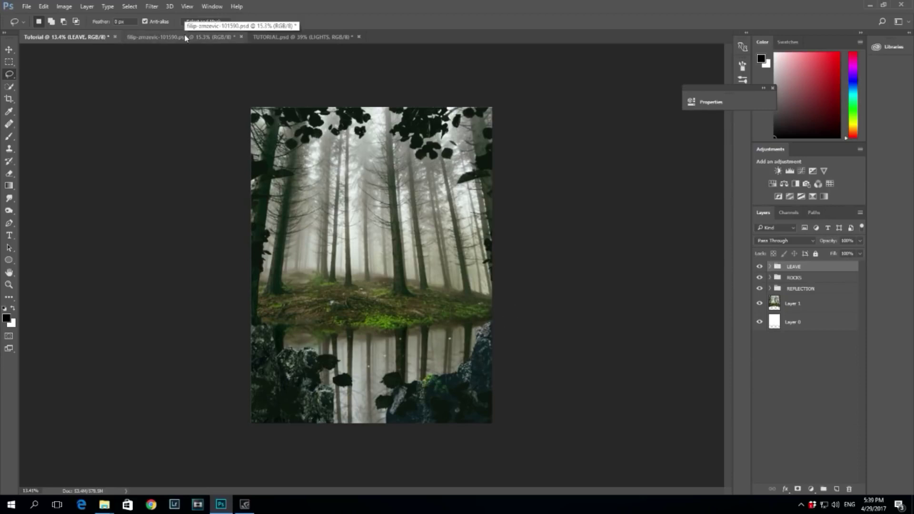
Bring the cut-out person on Layer 6 of the source-images document into the Tutorial composite, above the LEAVE group.
{"action": "left_click", "coordinate": [304, 36]}
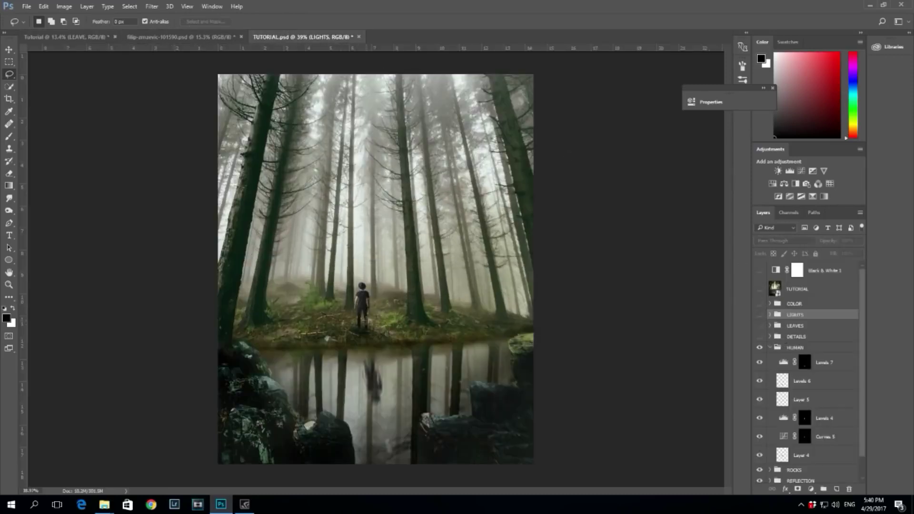
{"action": "left_click", "coordinate": [161, 36]}
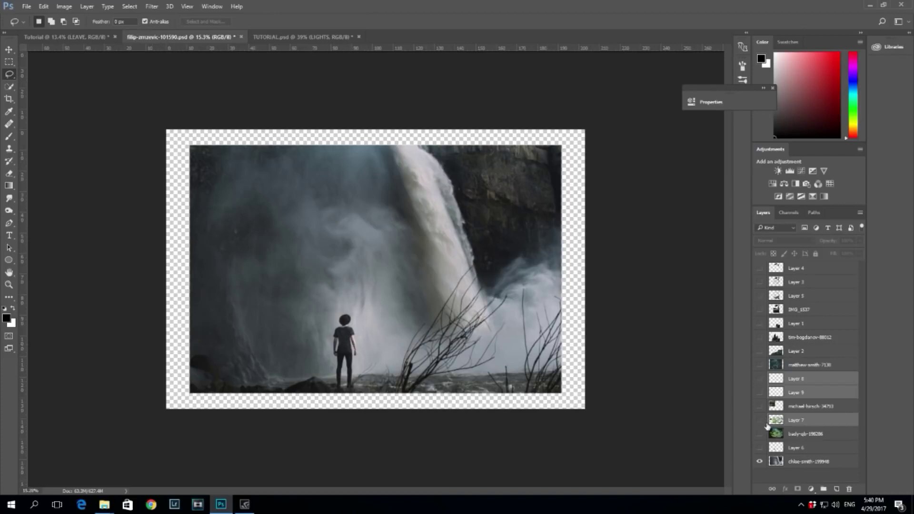
{"action": "left_click", "coordinate": [759, 448]}
{"action": "left_click", "coordinate": [795, 448]}
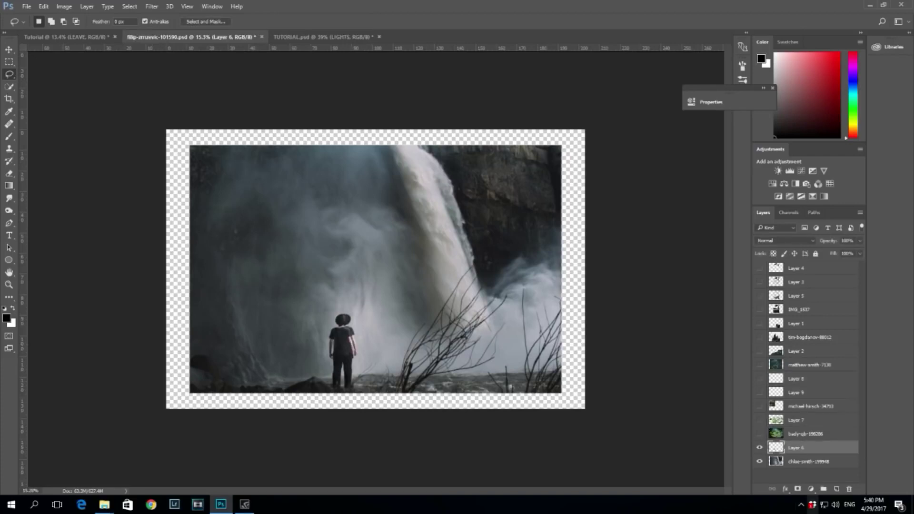
{"action": "left_click", "coordinate": [9, 49]}
{"action": "left_click_drag", "start_coordinate": [330, 316], "coordinate": [385, 305]}
Flip the person horizontally, scale the figure to about 66%, and place it on the forest bank left of centre.
{"action": "key", "text": "ctrl+t"}
{"action": "right_click", "coordinate": [384, 296]}
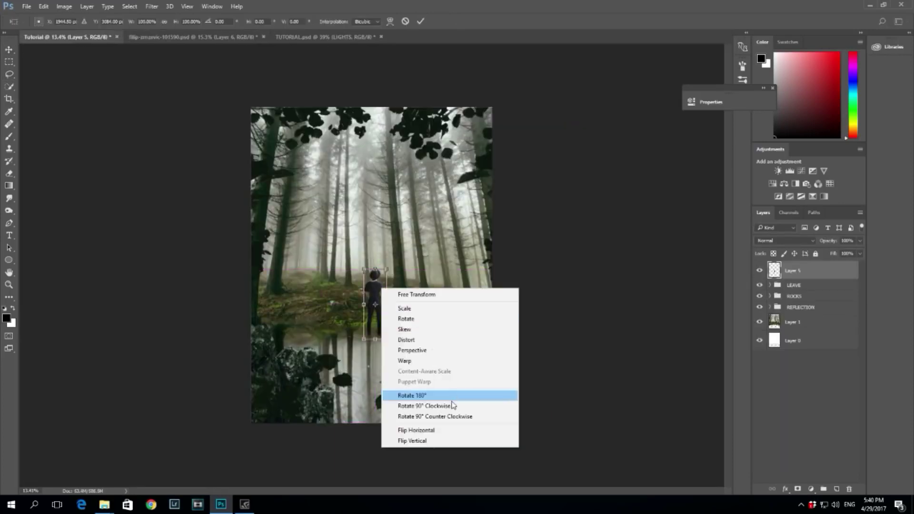
{"action": "left_click", "coordinate": [456, 430]}
{"action": "left_click_drag", "start_coordinate": [382, 294], "coordinate": [364, 267]}
{"action": "left_click_drag", "start_coordinate": [363, 281], "coordinate": [362, 281]}
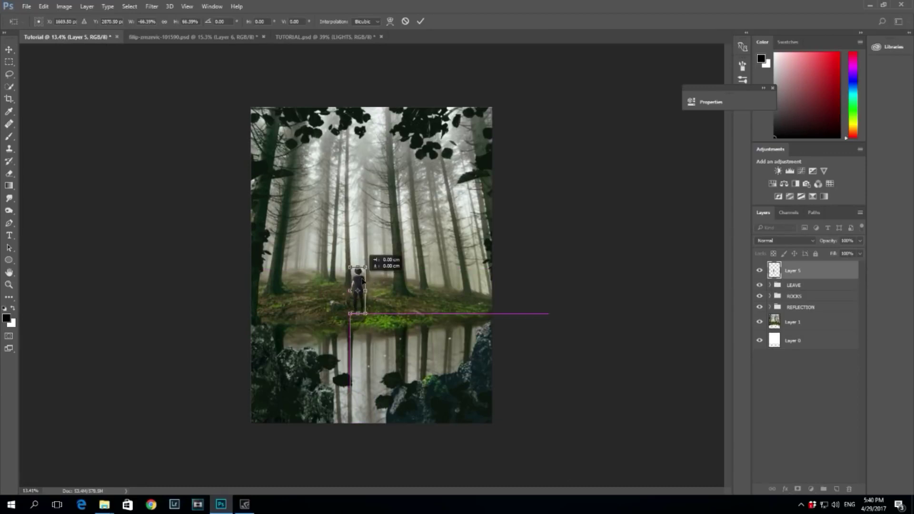
Nudge the person slightly right and down on the bank and apply the transform.
{"action": "key", "text": "Right"}
{"action": "key", "text": "Right"}
{"action": "key", "text": "Right"}
{"action": "key", "text": "Right"}
{"action": "key", "text": "Right"}
{"action": "key", "text": "Down"}
{"action": "key", "text": "Down"}
{"action": "key", "text": "Right"}
{"action": "key", "text": "Right"}
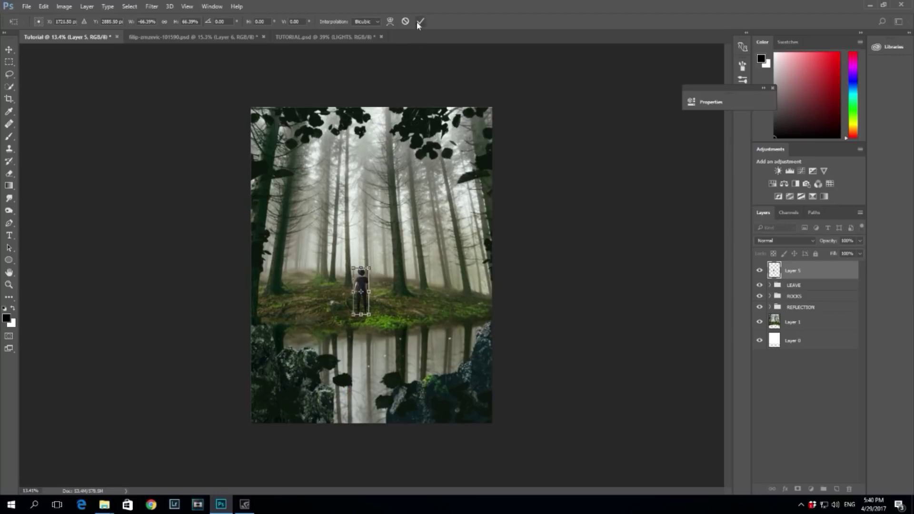
{"action": "left_click", "coordinate": [420, 21]}
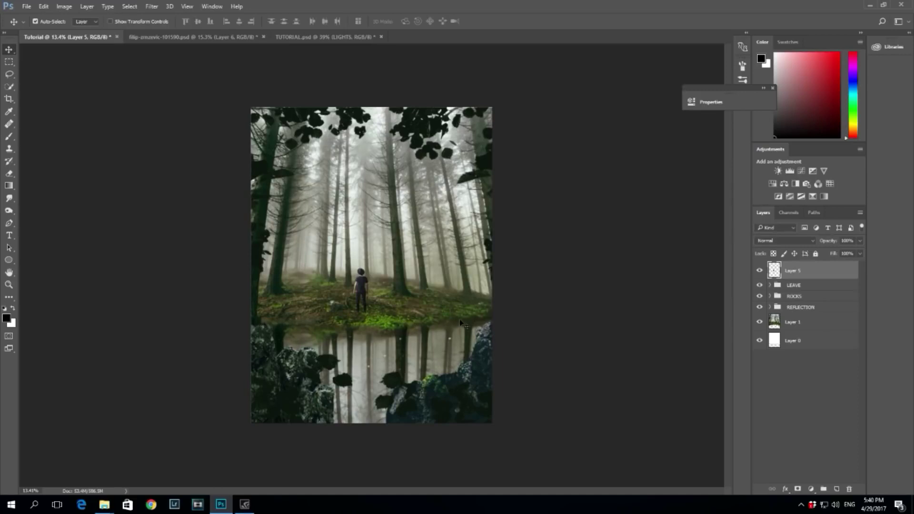
Check the person's placement in the TUTORIAL.psd reference, then scale the figure in the composite to about 95%.
{"action": "left_click", "coordinate": [309, 37]}
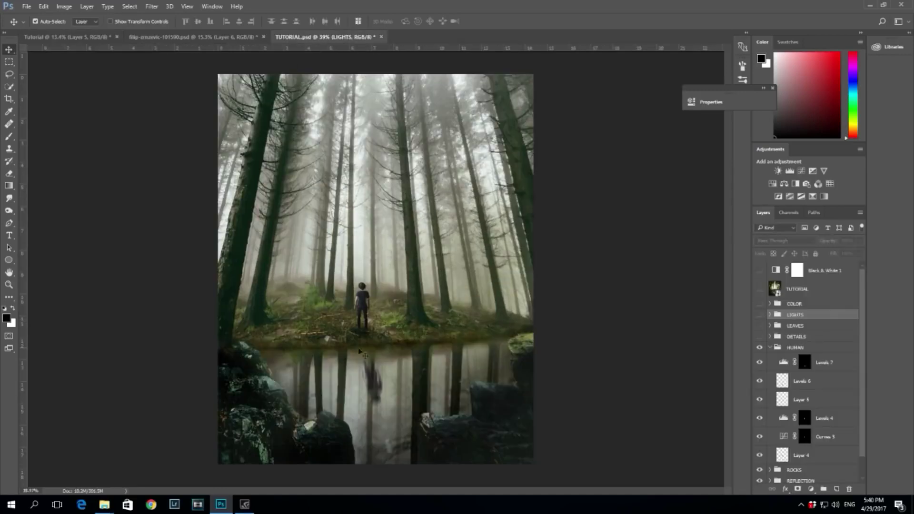
{"action": "left_click", "coordinate": [185, 37]}
{"action": "left_click", "coordinate": [66, 38]}
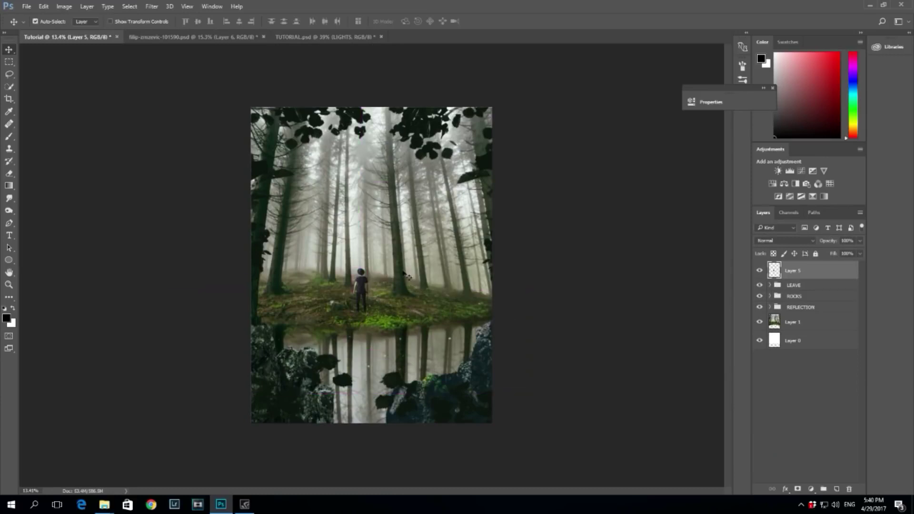
{"action": "key", "text": "ctrl+t"}
{"action": "key", "text": "Down"}
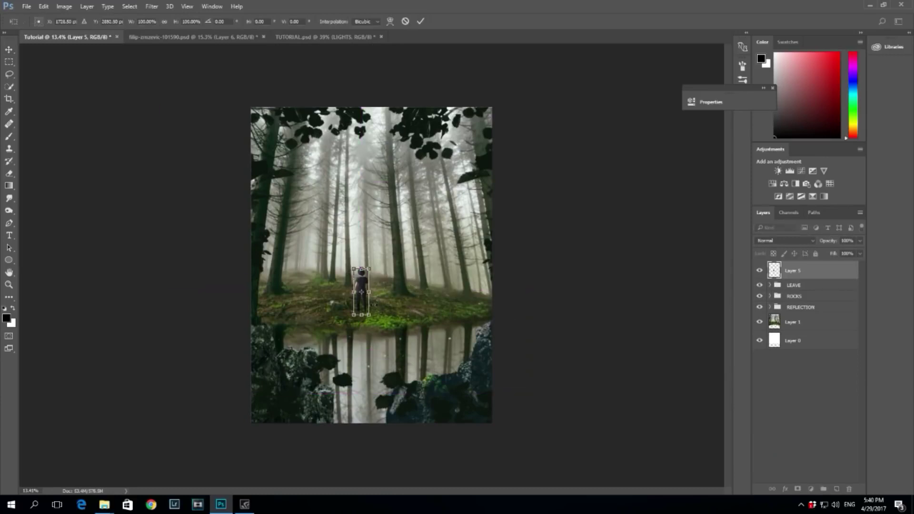
{"action": "left_click_drag", "start_coordinate": [369, 269], "coordinate": [368, 271]}
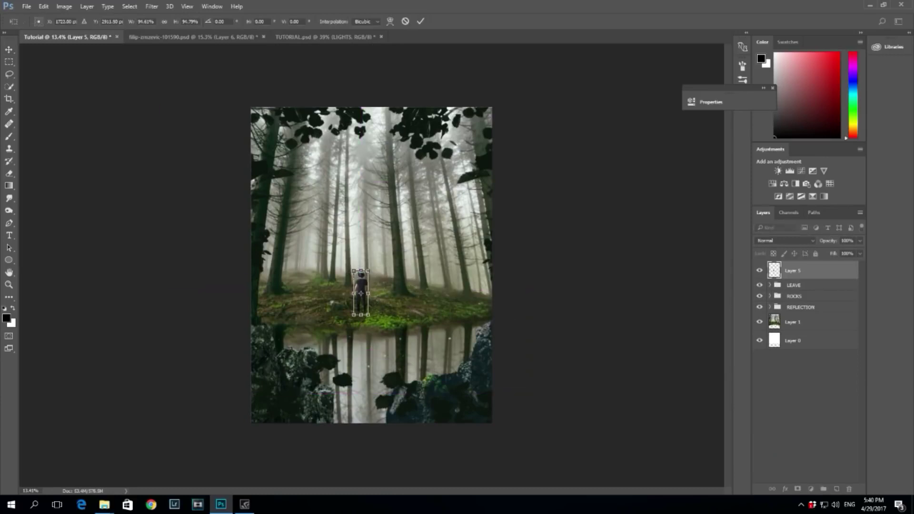
{"action": "left_click", "coordinate": [420, 20]}
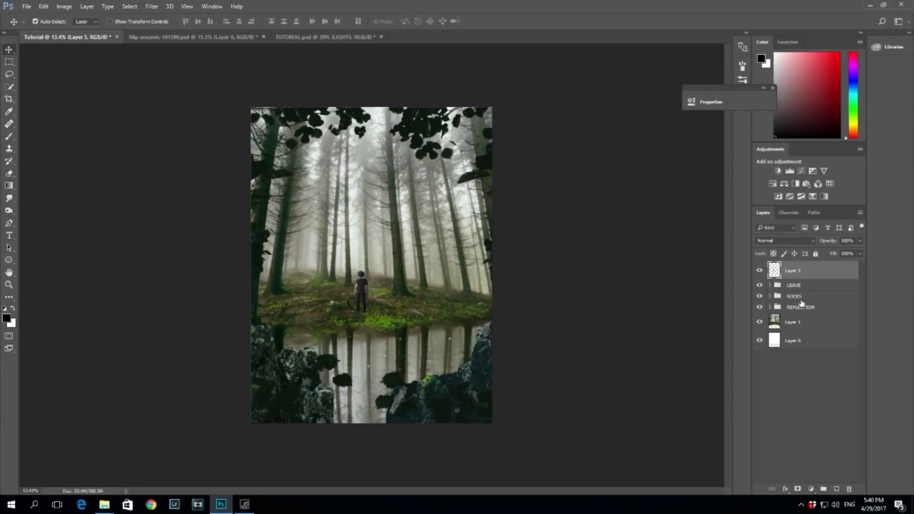
Duplicate the person's layer, flip the copy vertically, and place it in the water below the figure.
{"action": "key", "text": "ctrl+t"}
{"action": "right_click", "coordinate": [363, 278]}
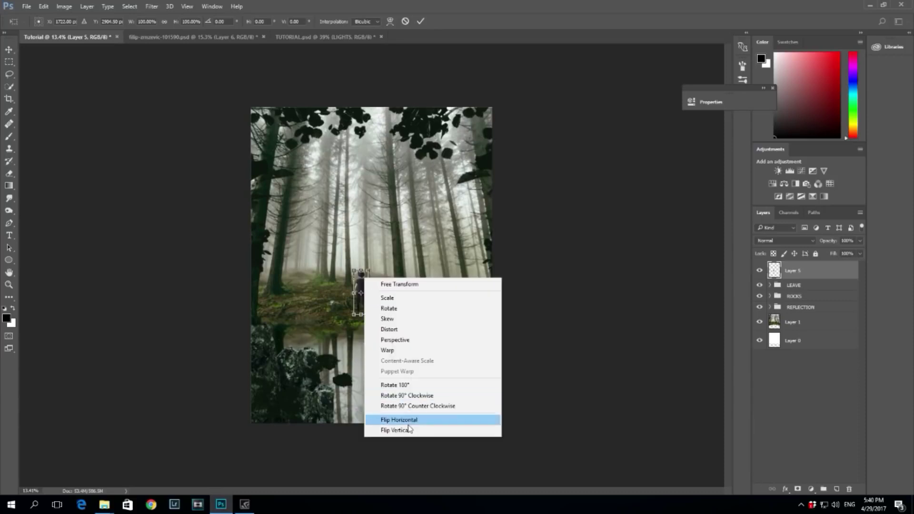
{"action": "left_click", "coordinate": [409, 429]}
{"action": "left_click_drag", "start_coordinate": [361, 282], "coordinate": [365, 348]}
Shorten and distort the upside-down copy so the reflection leans to the right, and apply the transform.
{"action": "right_click", "coordinate": [366, 345]}
{"action": "left_click", "coordinate": [423, 253]}
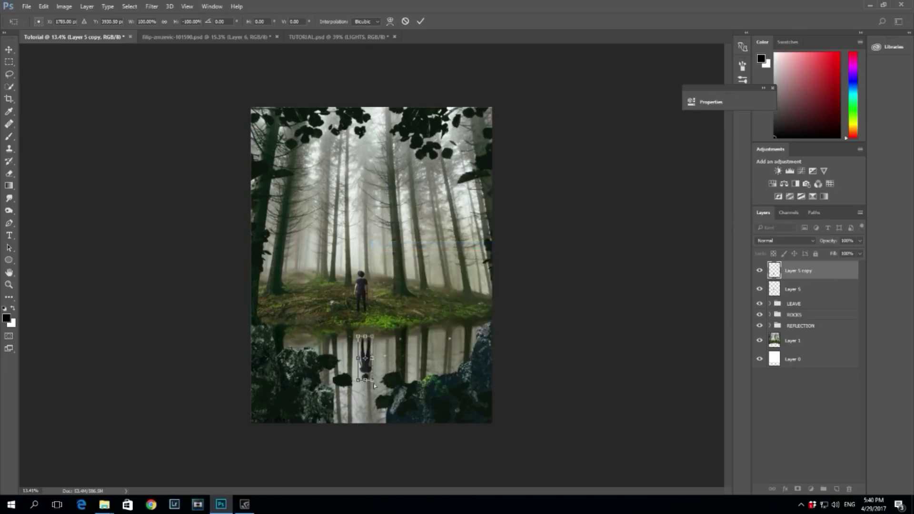
{"action": "left_click_drag", "start_coordinate": [372, 381], "coordinate": [374, 374]}
{"action": "right_click", "coordinate": [369, 366]}
{"action": "left_click", "coordinate": [420, 261]}
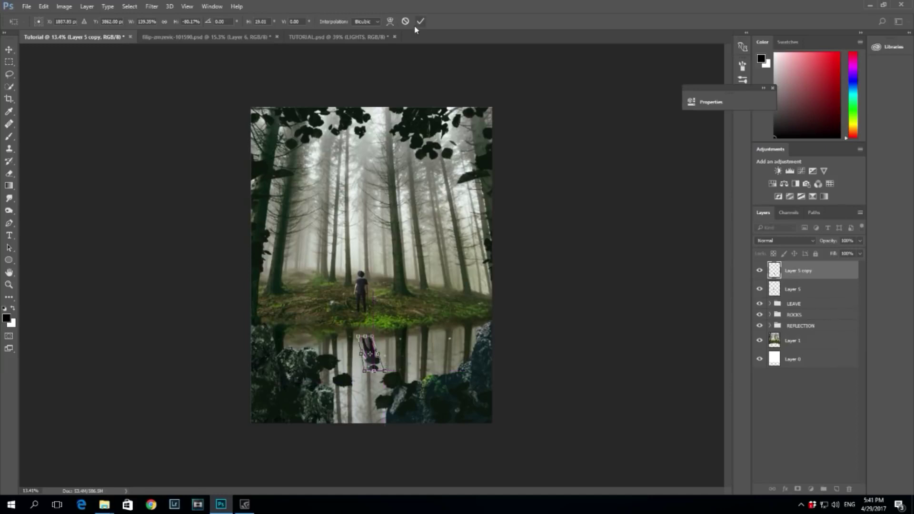
{"action": "left_click", "coordinate": [420, 22]}
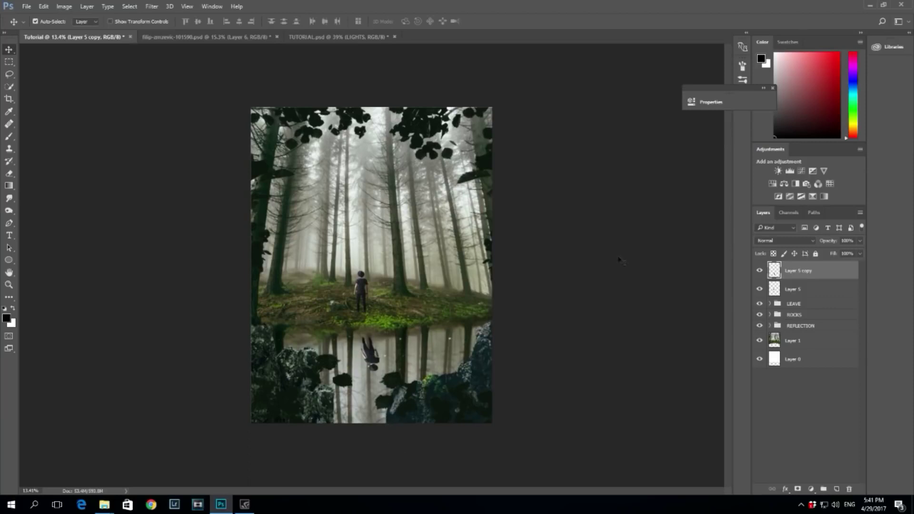
Apply a Motion Blur to the person's reflection at an angle of -83° with an increased distance.
{"action": "left_click", "coordinate": [149, 8]}
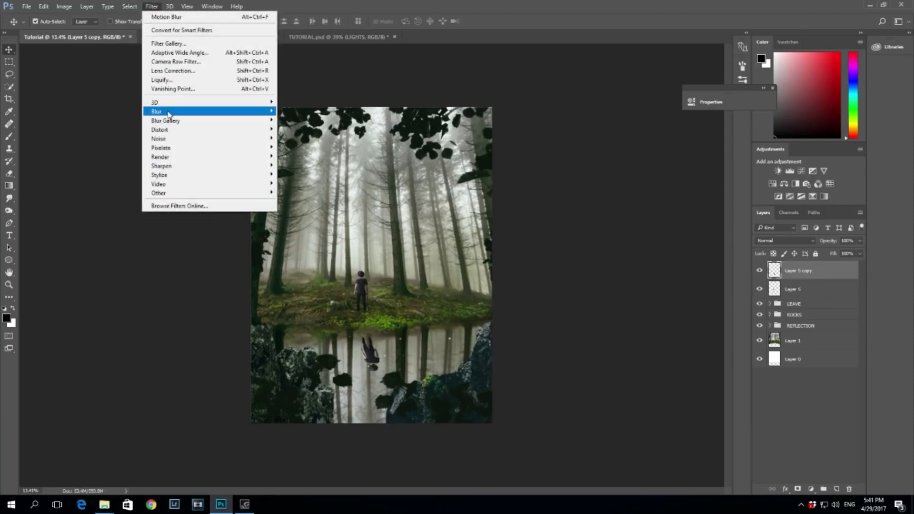
{"action": "mouse_move", "coordinate": [157, 112]}
{"action": "left_click", "coordinate": [302, 165]}
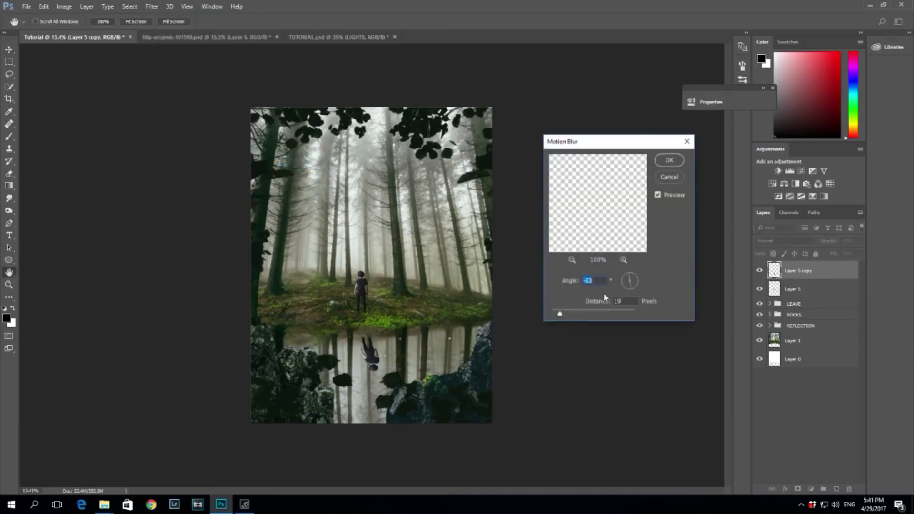
{"action": "left_click_drag", "start_coordinate": [563, 312], "coordinate": [580, 317]}
{"action": "left_click", "coordinate": [669, 160]}
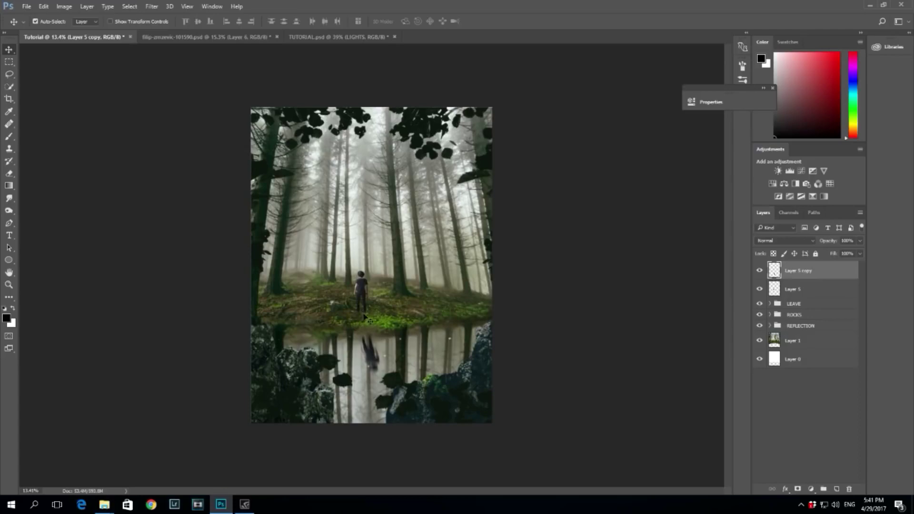
Add a new top layer and paint a soft black shadow under the person's feet with the brush at 9% flow.
{"action": "scroll", "coordinate": [364, 318], "scroll_direction": "up", "scroll_amount": 3}
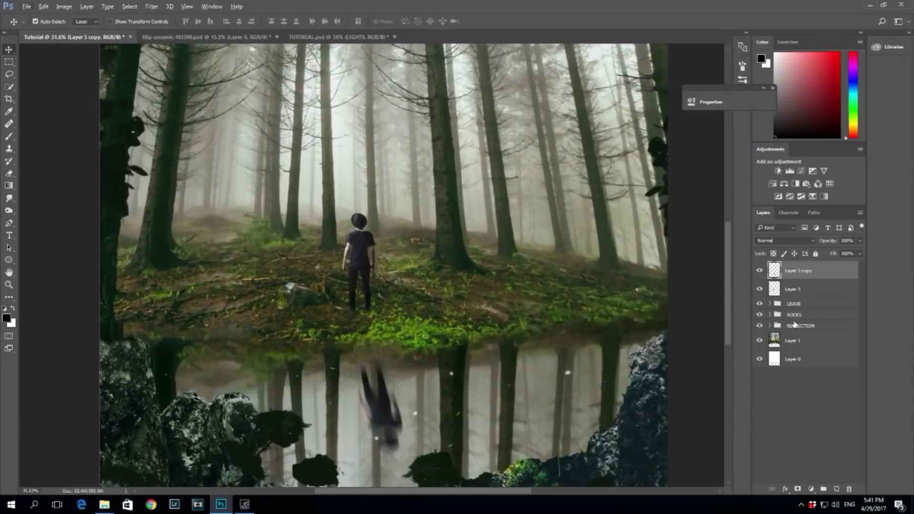
{"action": "left_click", "coordinate": [836, 489]}
{"action": "left_click", "coordinate": [9, 136]}
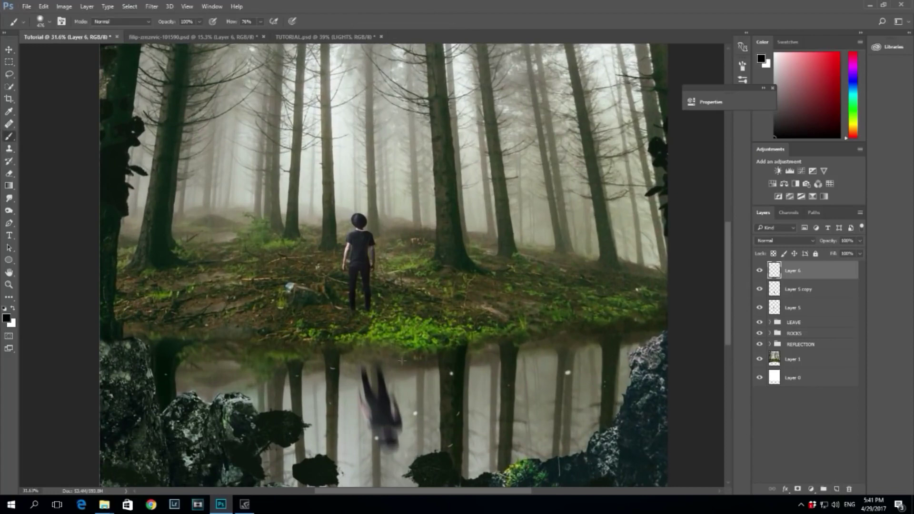
{"action": "left_click", "coordinate": [260, 22]}
{"action": "left_click_drag", "start_coordinate": [259, 33], "coordinate": [230, 35]}
{"action": "right_click", "coordinate": [365, 335], "text": "alt"}
{"action": "right_click", "coordinate": [355, 316], "text": "alt"}
{"action": "left_click_drag", "start_coordinate": [366, 316], "coordinate": [357, 316]}
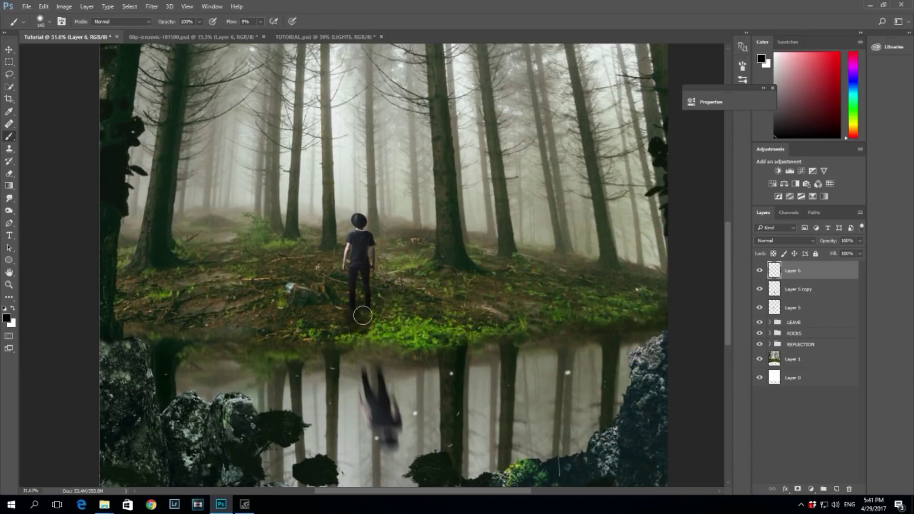
Build up the shadow around and below the feet with varied brush sizes, lowering the flow to 4% for the softer outer area.
{"action": "right_click", "coordinate": [366, 323], "text": "alt"}
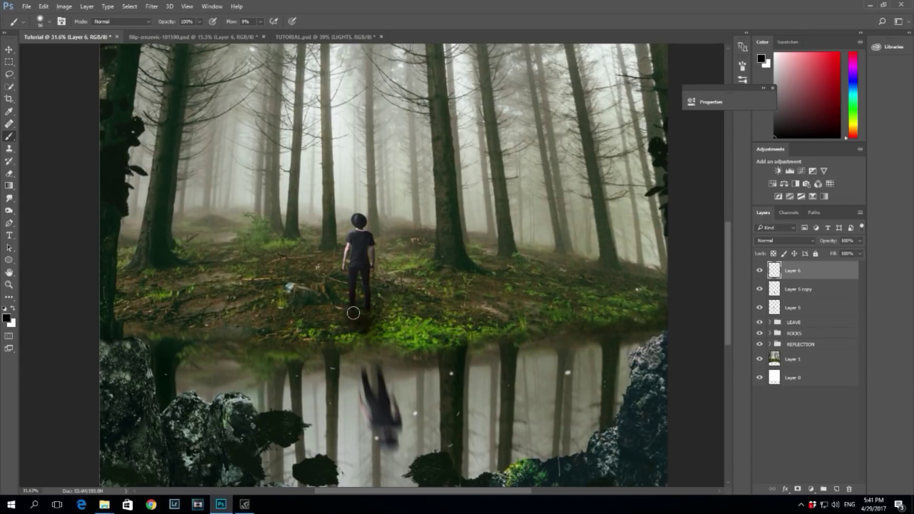
{"action": "right_click", "coordinate": [361, 327], "text": "alt"}
{"action": "left_click_drag", "start_coordinate": [356, 319], "coordinate": [363, 333]}
{"action": "left_click", "coordinate": [260, 22]}
{"action": "right_click", "coordinate": [366, 327], "text": "alt"}
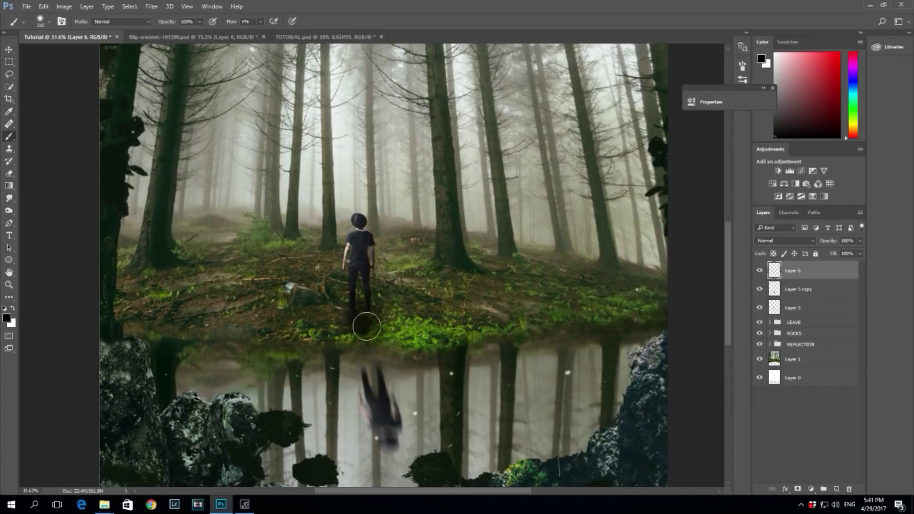
{"action": "left_click_drag", "start_coordinate": [381, 332], "coordinate": [355, 320]}
{"action": "scroll", "coordinate": [487, 352], "scroll_direction": "down", "scroll_amount": 5}
{"action": "scroll", "coordinate": [489, 353], "scroll_direction": "down", "scroll_amount": 2}
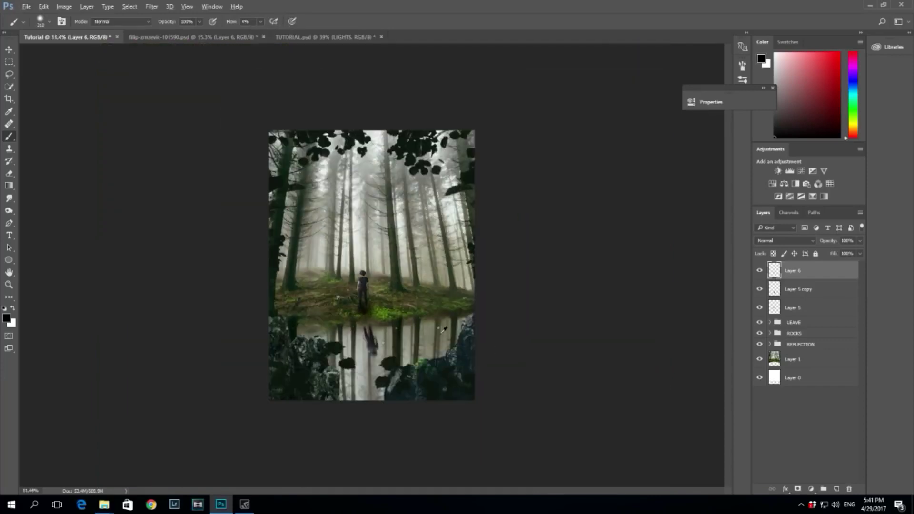
Reduce the shadow layer's fill to 88% and preview the composite with the person's layer hidden and shown.
{"action": "left_click", "coordinate": [859, 254]}
{"action": "left_click_drag", "start_coordinate": [859, 265], "coordinate": [855, 265]}
{"action": "left_click_drag", "start_coordinate": [370, 304], "coordinate": [366, 307]}
{"action": "left_click", "coordinate": [759, 307]}
{"action": "left_click", "coordinate": [759, 307]}
Transform the person's layer and its shadow layer together, fine-adjusting their vertical position on the bank, and apply the change.
{"action": "left_click", "coordinate": [835, 314], "text": "ctrl"}
{"action": "key", "text": "ctrl+t"}
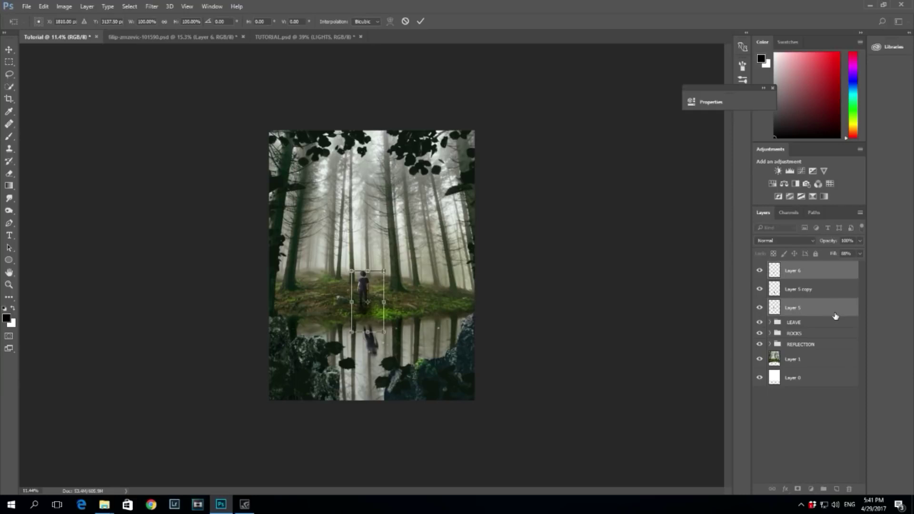
{"action": "key", "text": "Down"}
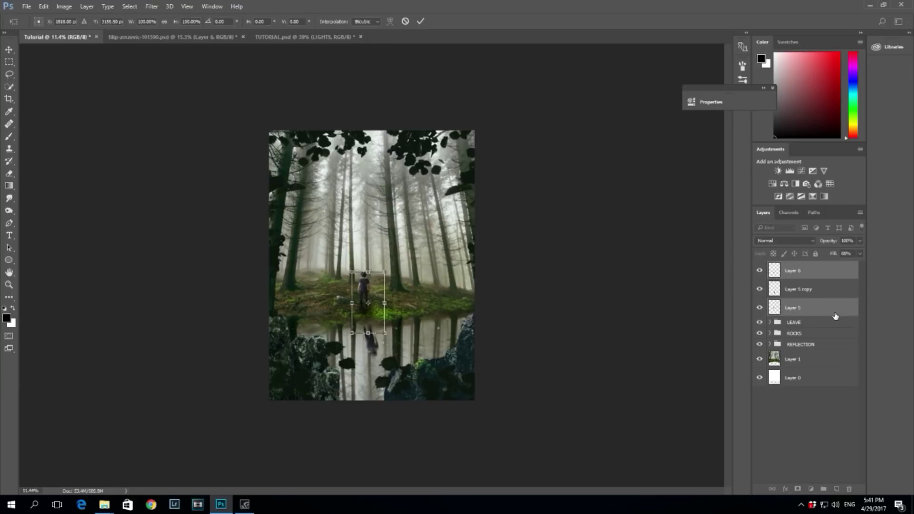
{"action": "key", "text": "Up"}
{"action": "key", "text": "Up"}
{"action": "key", "text": "Up"}
{"action": "key", "text": "Up"}
{"action": "key", "text": "Up"}
{"action": "key", "text": "Up"}
{"action": "key", "text": "Up"}
{"action": "key", "text": "Up"}
{"action": "key", "text": "Up"}
{"action": "left_click", "coordinate": [418, 22]}
Make the reflected figure's layer active, set the toning tool's range to Midtones, and open the TUTORIAL.psd reference for comparison.
{"action": "key", "text": "b"}
{"action": "left_click", "coordinate": [774, 290]}
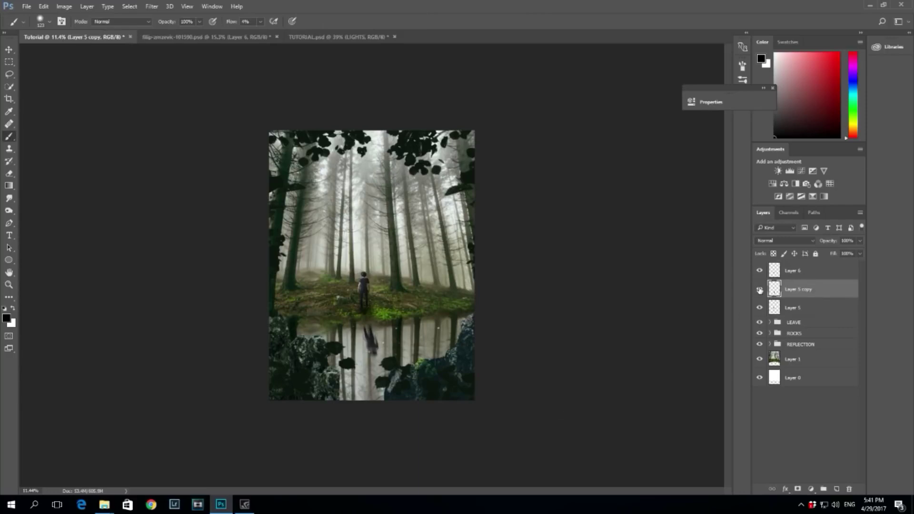
{"action": "left_click", "coordinate": [779, 289], "text": "ctrl"}
{"action": "key", "text": "l"}
{"action": "key", "text": "ctrl+d"}
{"action": "key", "text": "o"}
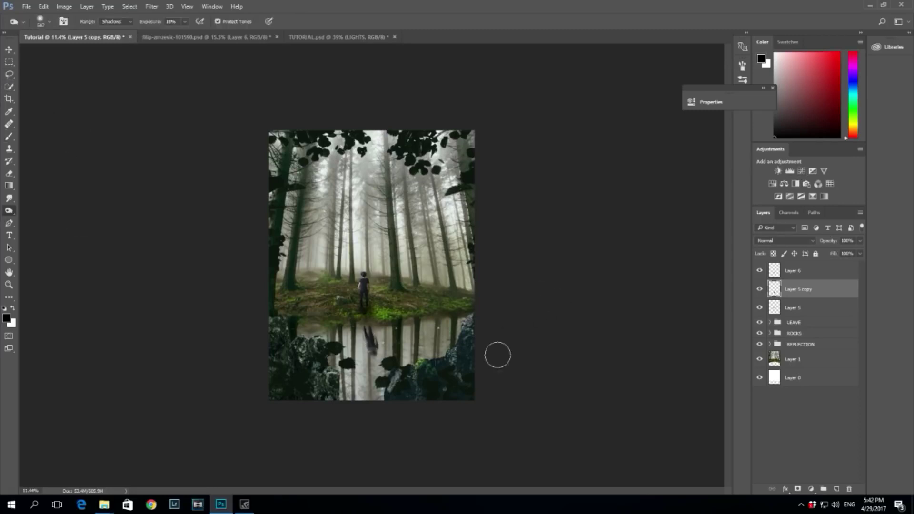
{"action": "left_click", "coordinate": [114, 21]}
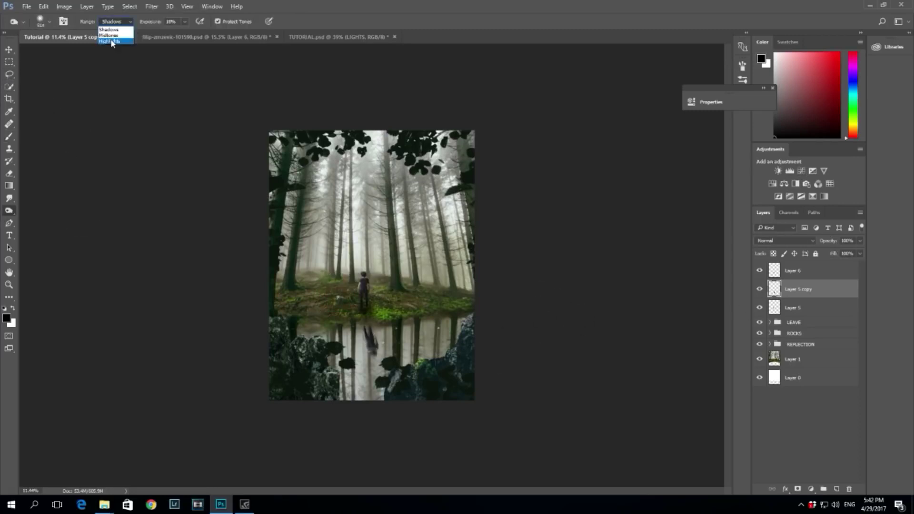
{"action": "left_click", "coordinate": [110, 35]}
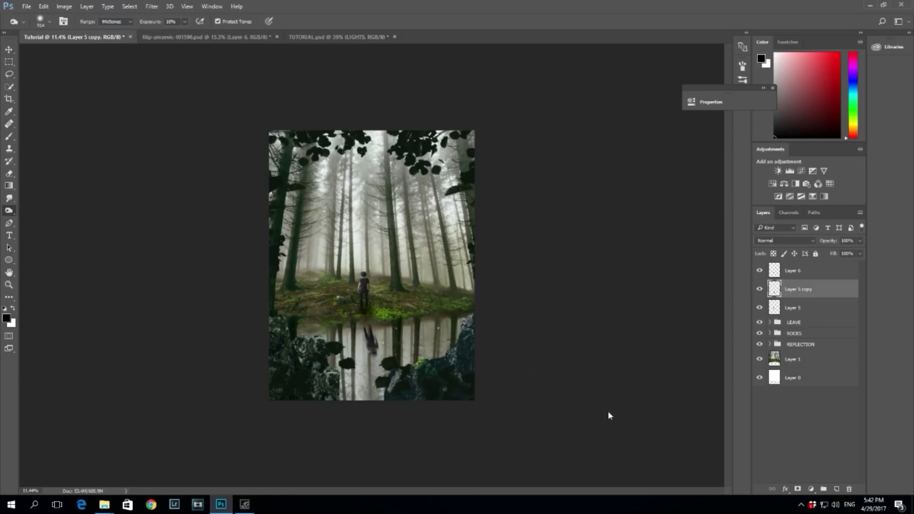
{"action": "left_click", "coordinate": [318, 39]}
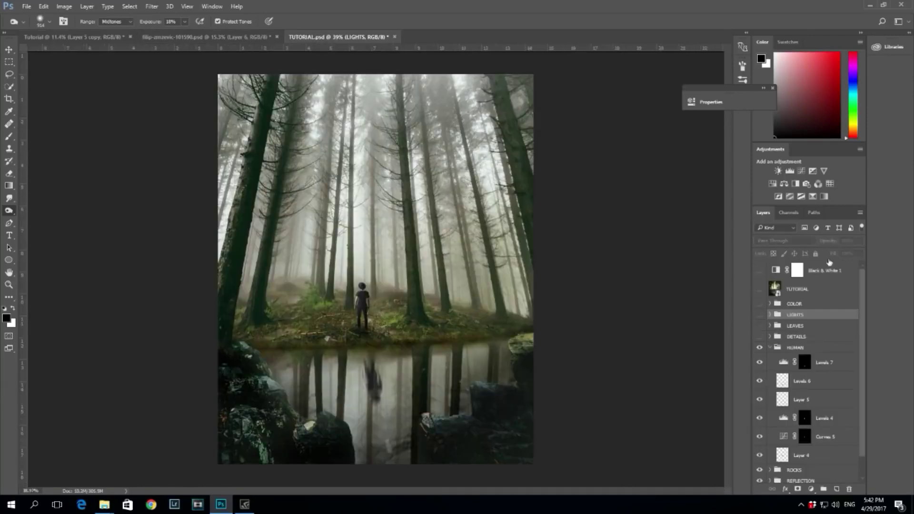
Show the DETAILS group in the TUTORIAL.psd reference and compare it with the lily pad layer in filip-zrnzevic-101590.psd.
{"action": "left_click", "coordinate": [759, 337]}
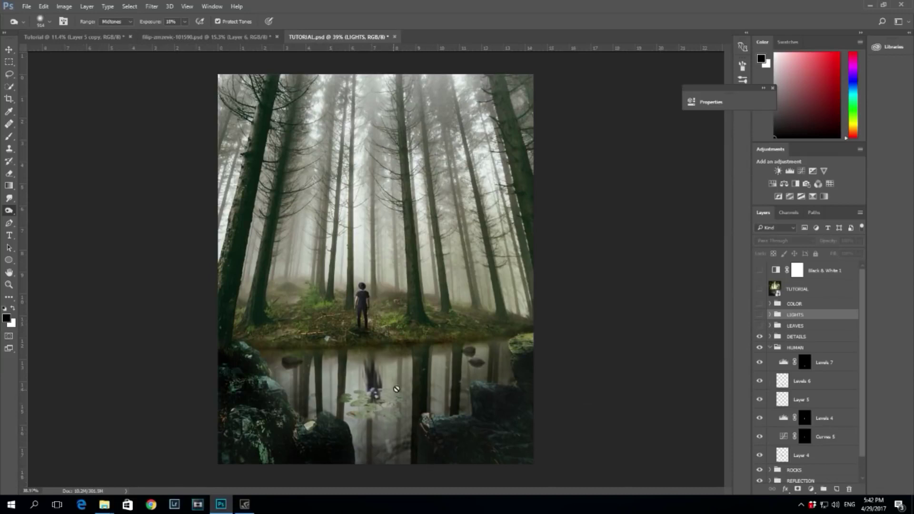
{"action": "scroll", "coordinate": [405, 350], "scroll_direction": "down", "scroll_amount": 1}
{"action": "scroll", "coordinate": [424, 334], "scroll_direction": "down", "scroll_amount": 1}
{"action": "scroll", "coordinate": [421, 334], "scroll_direction": "up", "scroll_amount": 1}
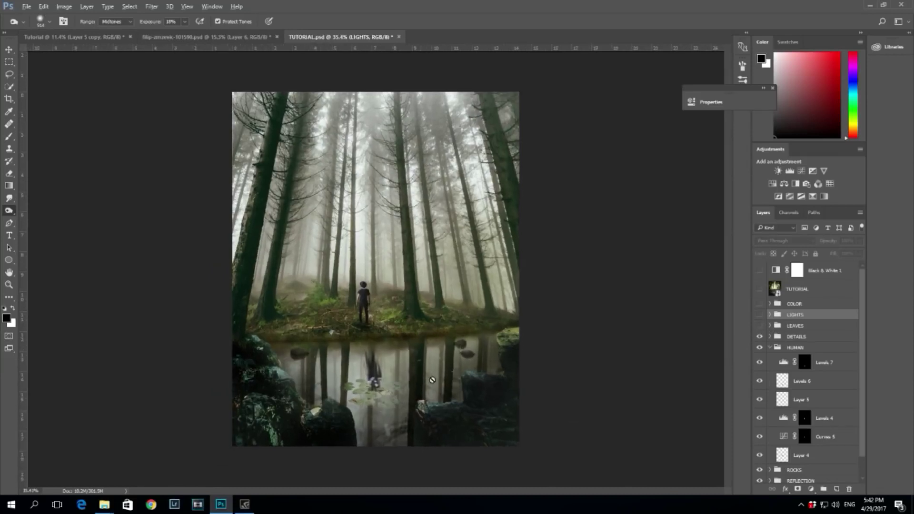
{"action": "left_click", "coordinate": [168, 37]}
{"action": "left_click", "coordinate": [759, 420]}
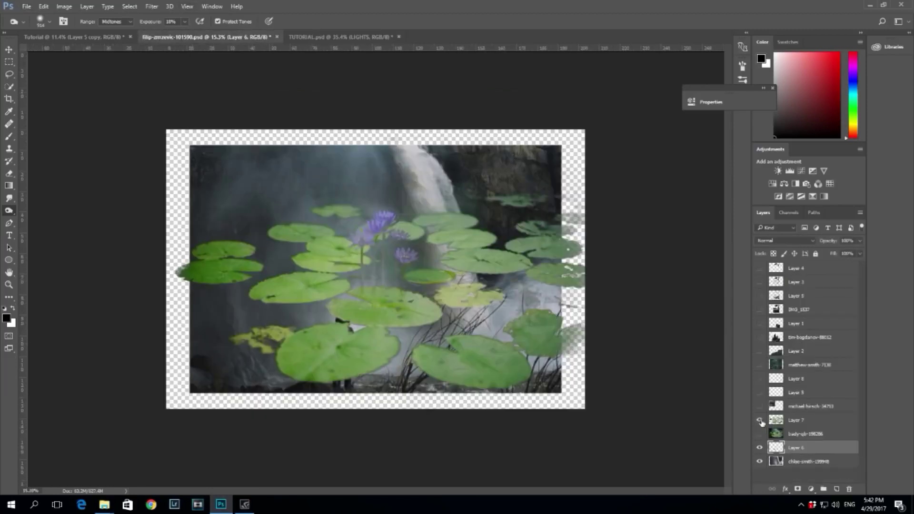
{"action": "left_click", "coordinate": [760, 420]}
{"action": "left_click", "coordinate": [351, 37]}
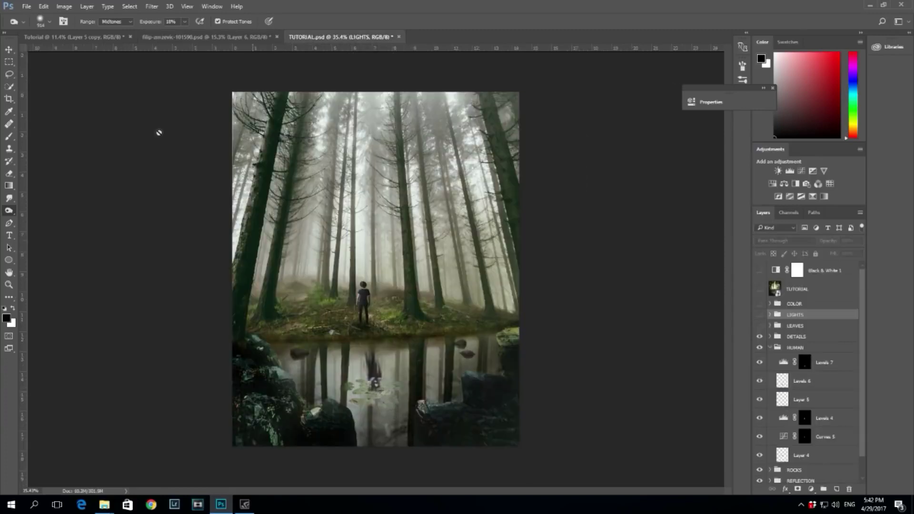
Duplicate Layers 7, 8 and 9 from filip-zrnzevic-101590.psd into the Tutorial document.
{"action": "left_click", "coordinate": [180, 37]}
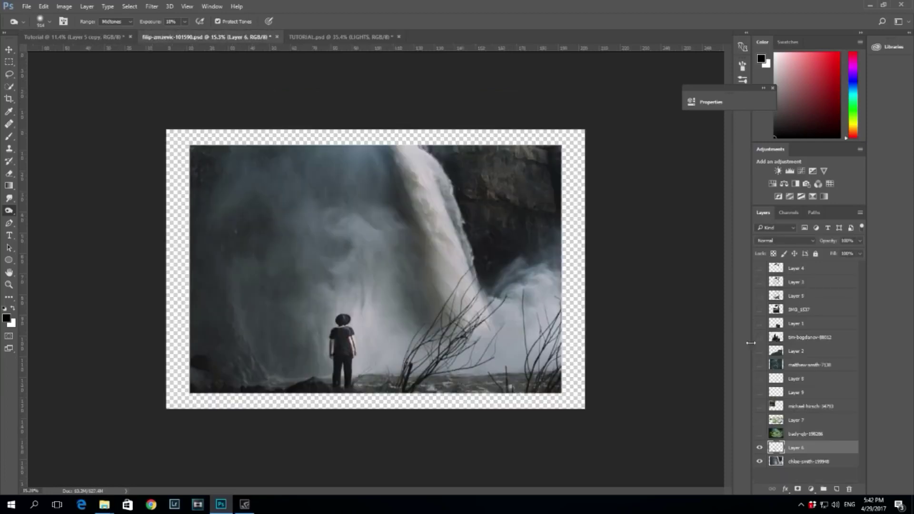
{"action": "left_click", "coordinate": [803, 420]}
{"action": "left_click", "coordinate": [802, 393], "text": "ctrl"}
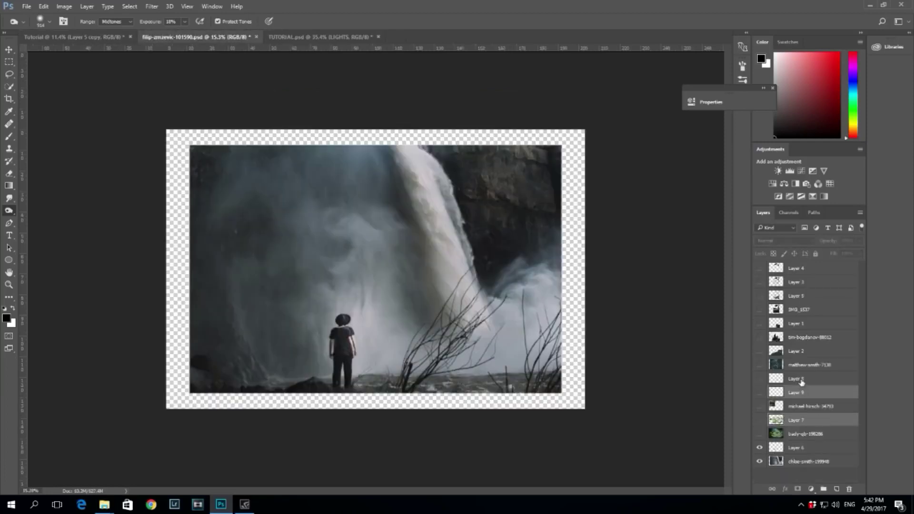
{"action": "left_click", "coordinate": [802, 378], "text": "ctrl"}
{"action": "right_click", "coordinate": [805, 381]}
{"action": "left_click", "coordinate": [713, 104]}
{"action": "left_click", "coordinate": [452, 187]}
{"action": "left_click", "coordinate": [425, 208]}
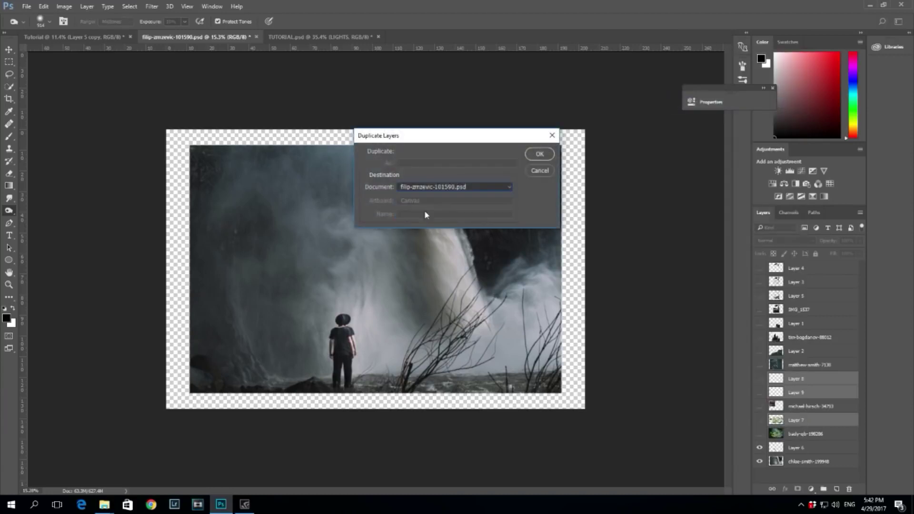
{"action": "left_click", "coordinate": [535, 156]}
Switch to the Tutorial document and make the copied Layers 7, 8 and 9 visible.
{"action": "left_click", "coordinate": [51, 37]}
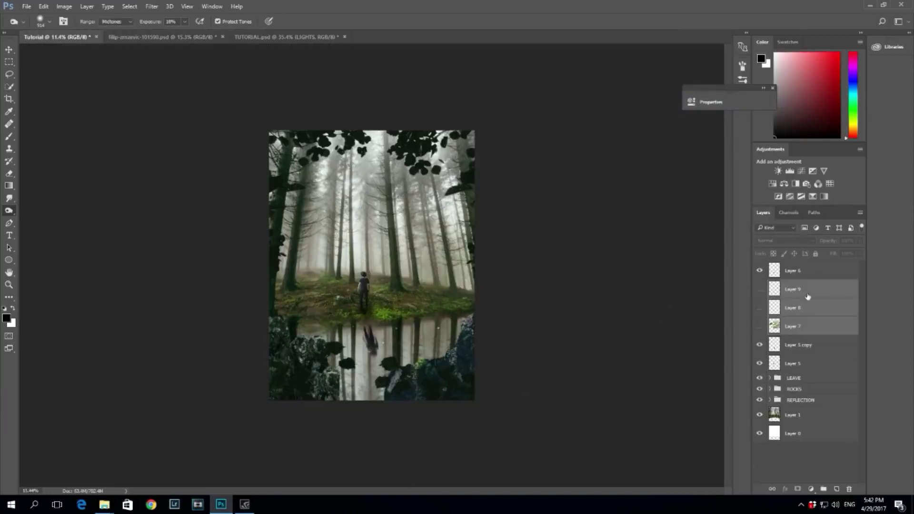
{"action": "left_click", "coordinate": [759, 307]}
{"action": "left_click", "coordinate": [759, 290]}
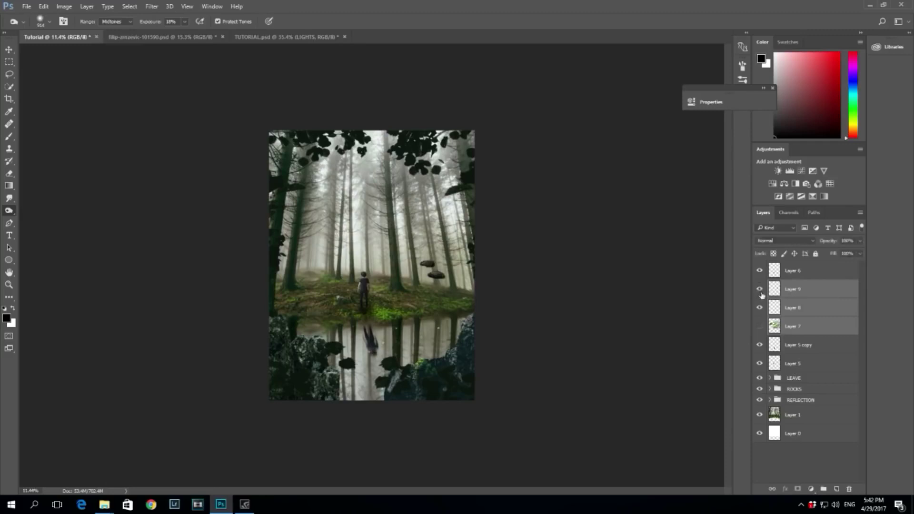
{"action": "left_click", "coordinate": [759, 327]}
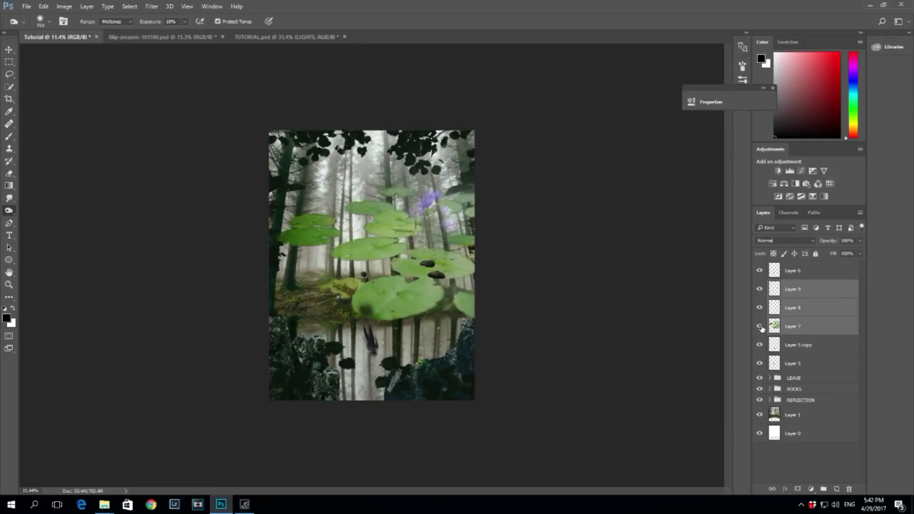
Scale the lily pad layer to about 19% and place it on the water below the reflected figure.
{"action": "left_click", "coordinate": [821, 332]}
{"action": "key", "text": "ctrl+t"}
{"action": "left_click_drag", "start_coordinate": [588, 131], "coordinate": [325, 279]}
{"action": "left_click_drag", "start_coordinate": [333, 313], "coordinate": [388, 340]}
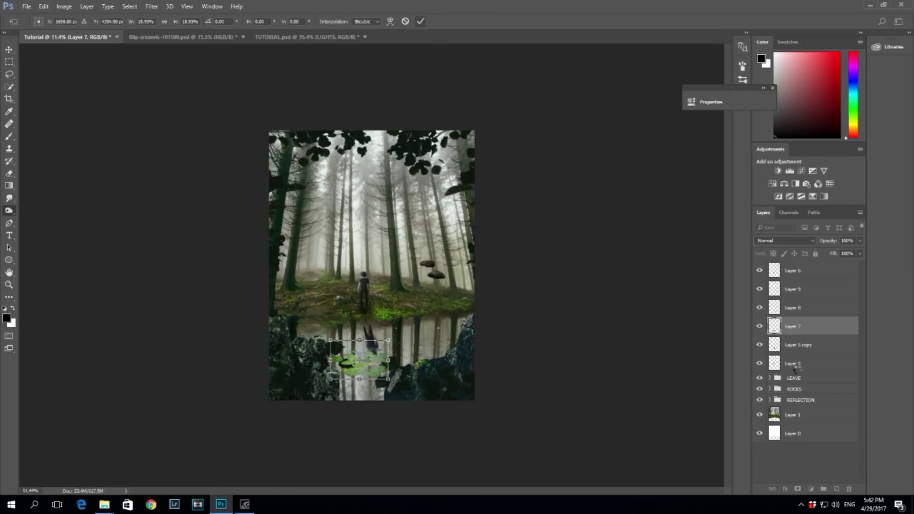
{"action": "key", "text": "Return"}
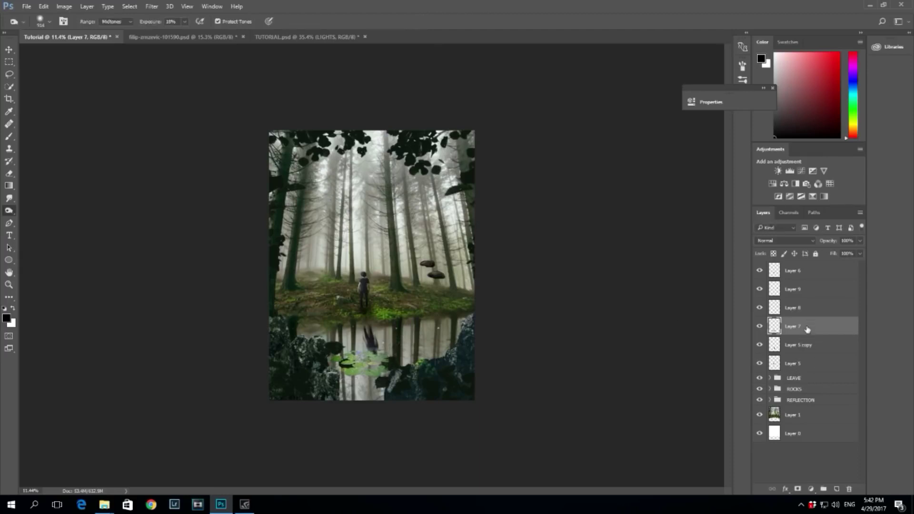
Create a layer group directly above the REFLECTION group and name it DETAILS.
{"action": "left_click", "coordinate": [807, 387]}
{"action": "left_click", "coordinate": [823, 488]}
{"action": "left_click_drag", "start_coordinate": [813, 387], "coordinate": [810, 406]}
{"action": "double_click", "coordinate": [795, 400]}
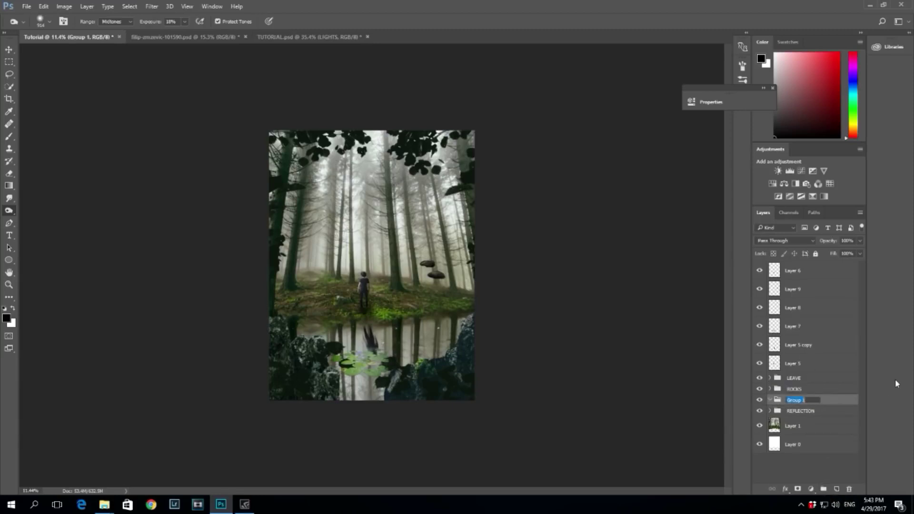
{"action": "type", "text": "DETAILS"}
{"action": "key", "text": "Return"}
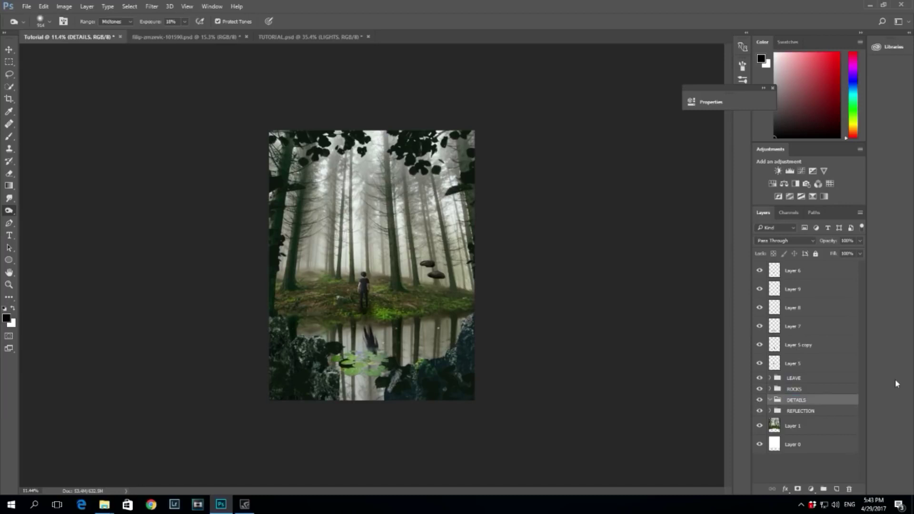
Check the lily pad and rock layers by toggling their visibility, and move Layers 7, 8 and 9 into the DETAILS group.
{"action": "left_click", "coordinate": [760, 326]}
{"action": "left_click", "coordinate": [759, 326]}
{"action": "left_click", "coordinate": [814, 326]}
{"action": "left_click", "coordinate": [759, 308]}
{"action": "left_click", "coordinate": [760, 289]}
{"action": "left_click", "coordinate": [760, 288]}
{"action": "left_click", "coordinate": [760, 308]}
{"action": "left_click", "coordinate": [803, 295], "text": "shift"}
{"action": "left_click_drag", "start_coordinate": [803, 295], "coordinate": [808, 404]}
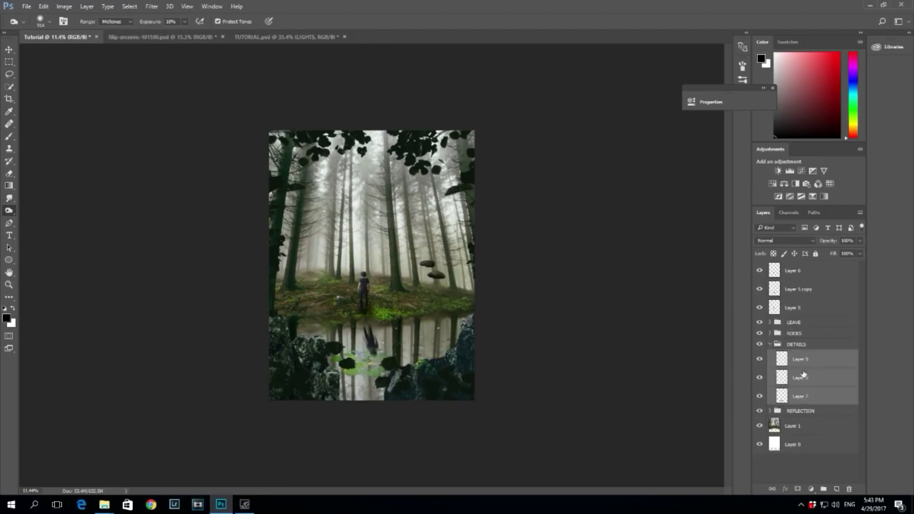
Transform the lily pads in Perspective to about 110% width and a 10° horizontal skew, nudge them sideways on the water, and apply.
{"action": "left_click", "coordinate": [782, 396]}
{"action": "key", "text": "ctrl+t"}
{"action": "right_click", "coordinate": [375, 364]}
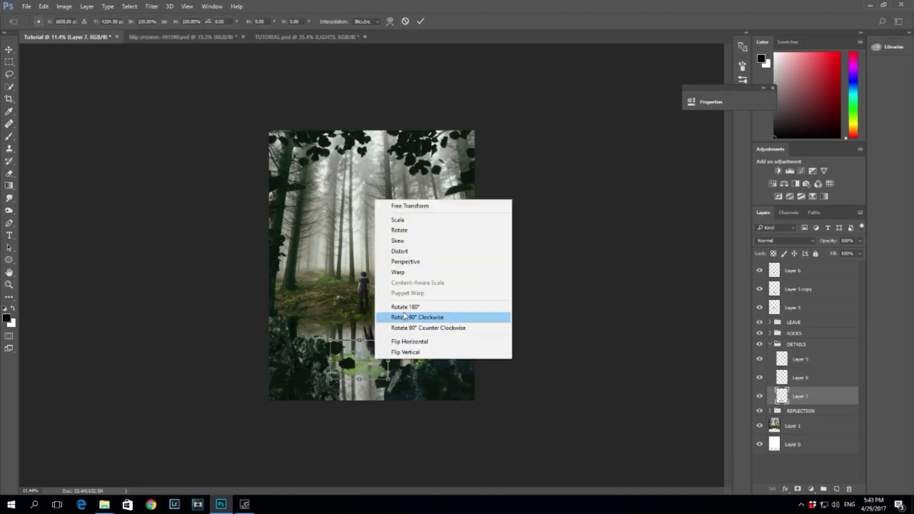
{"action": "left_click", "coordinate": [418, 264]}
{"action": "left_click_drag", "start_coordinate": [388, 379], "coordinate": [381, 378]}
{"action": "mouse_move", "coordinate": [390, 340]}
{"action": "left_mouse_down"}
{"action": "mouse_move", "coordinate": [399, 340]}
{"action": "mouse_move", "coordinate": [391, 340]}
{"action": "left_mouse_up"}
{"action": "left_click_drag", "start_coordinate": [381, 381], "coordinate": [369, 363]}
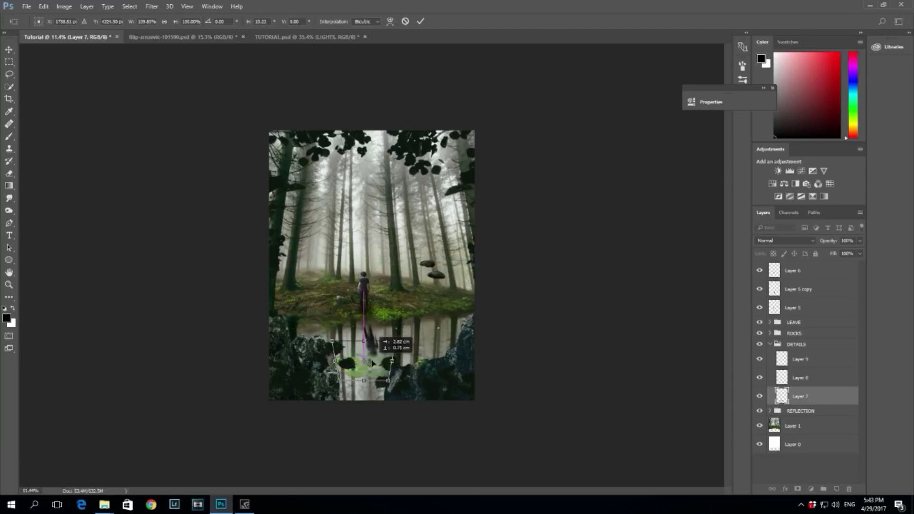
{"action": "key", "text": "shift+Left"}
{"action": "key", "text": "shift+Left"}
{"action": "key", "text": "shift+Left"}
{"action": "key", "text": "shift+Left"}
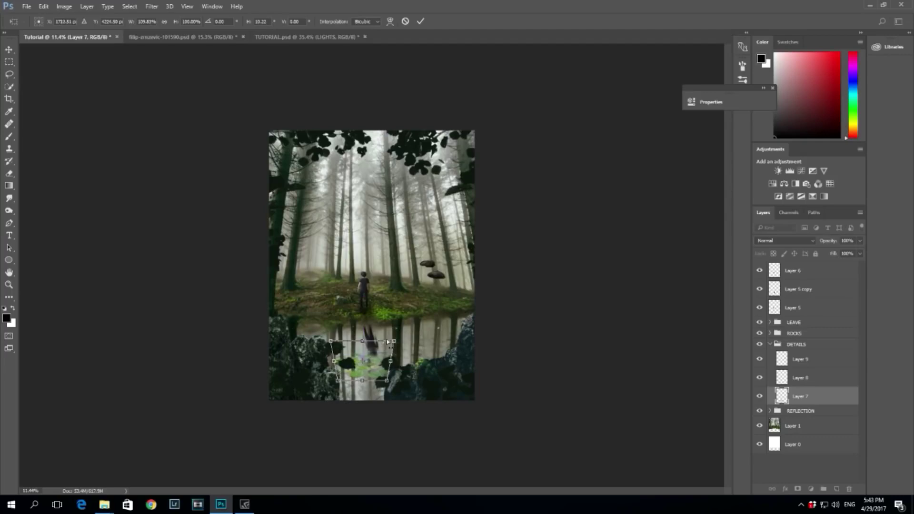
{"action": "left_click", "coordinate": [420, 21]}
{"action": "key", "text": "o"}
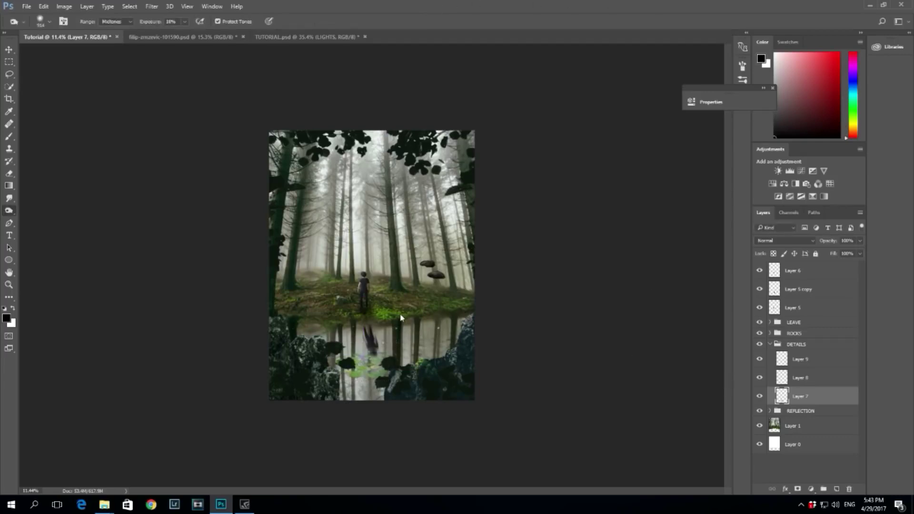
Clean up the area around the lily pads with a large Eraser inside an inverted selection of Layer 7, and deselect.
{"action": "scroll", "coordinate": [364, 378], "scroll_direction": "up", "scroll_amount": 3}
{"action": "scroll", "coordinate": [394, 427], "scroll_direction": "up", "scroll_amount": 1}
{"action": "left_click_drag", "start_coordinate": [358, 393], "coordinate": [309, 391]}
{"action": "left_click", "coordinate": [781, 395], "text": "ctrl"}
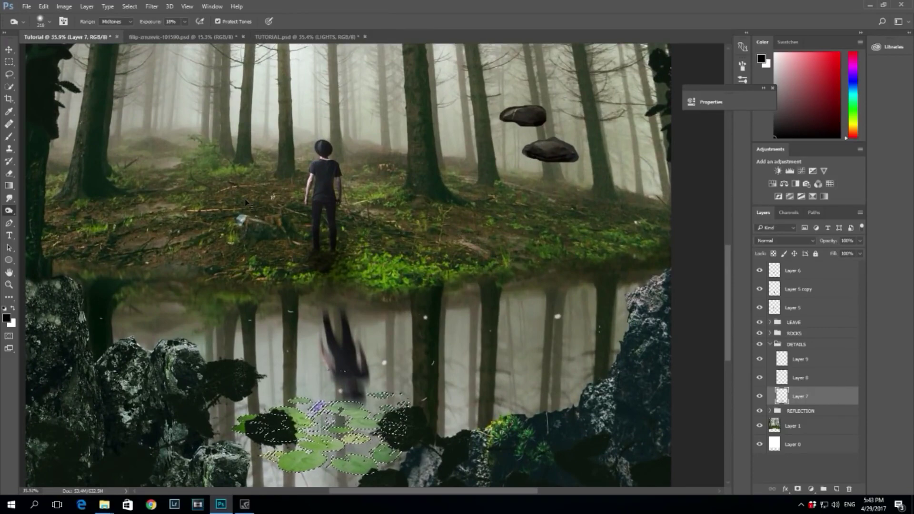
{"action": "key", "text": "ctrl+shift+i"}
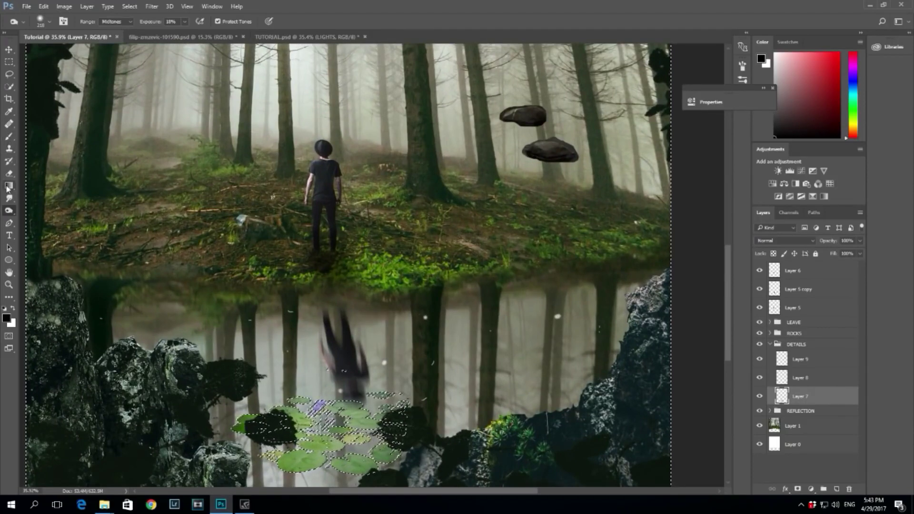
{"action": "scroll", "coordinate": [229, 230], "scroll_direction": "down", "scroll_amount": 2}
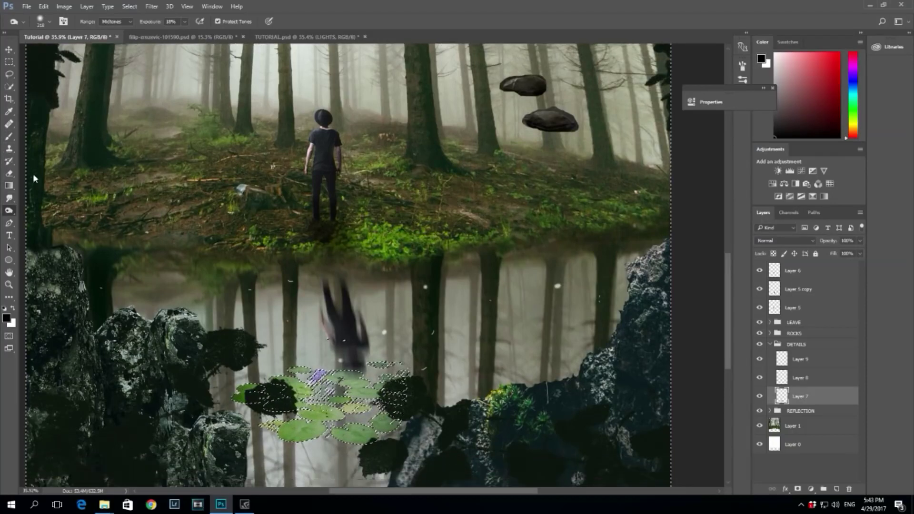
{"action": "left_click", "coordinate": [9, 173]}
{"action": "left_click_drag", "start_coordinate": [316, 316], "coordinate": [337, 323], "text": "alt"}
{"action": "left_click_drag", "start_coordinate": [387, 372], "coordinate": [407, 379], "text": "alt"}
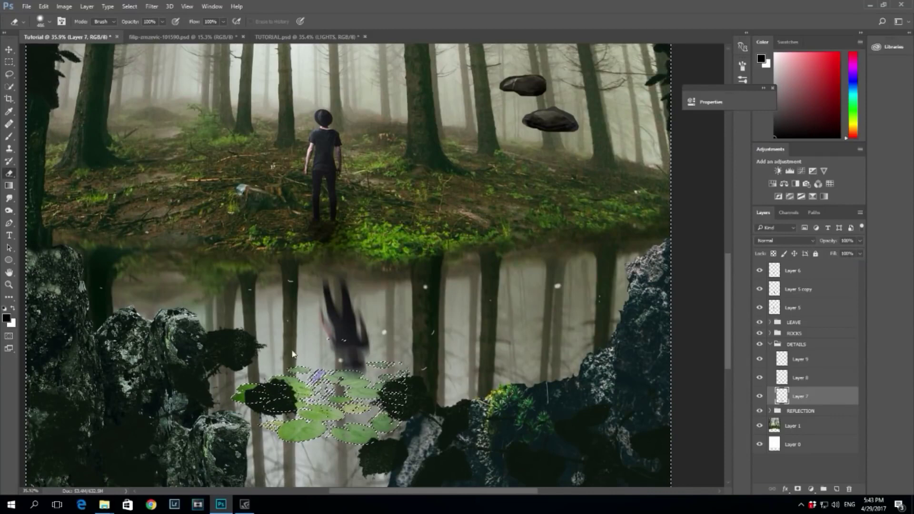
{"action": "key", "text": "l"}
{"action": "key", "text": "ctrl+d"}
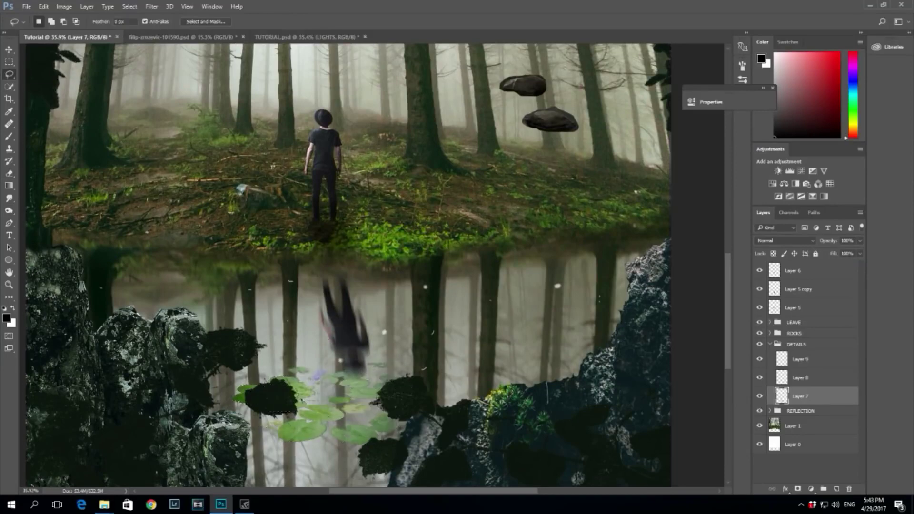
Add a Curves adjustment masked to the lily pads and darken them by pulling down the midtones and adjusting the highlights.
{"action": "scroll", "coordinate": [356, 226], "scroll_direction": "down", "scroll_amount": 5}
{"action": "scroll", "coordinate": [379, 435], "scroll_direction": "up", "scroll_amount": 1}
{"action": "left_click", "coordinate": [781, 396], "text": "ctrl"}
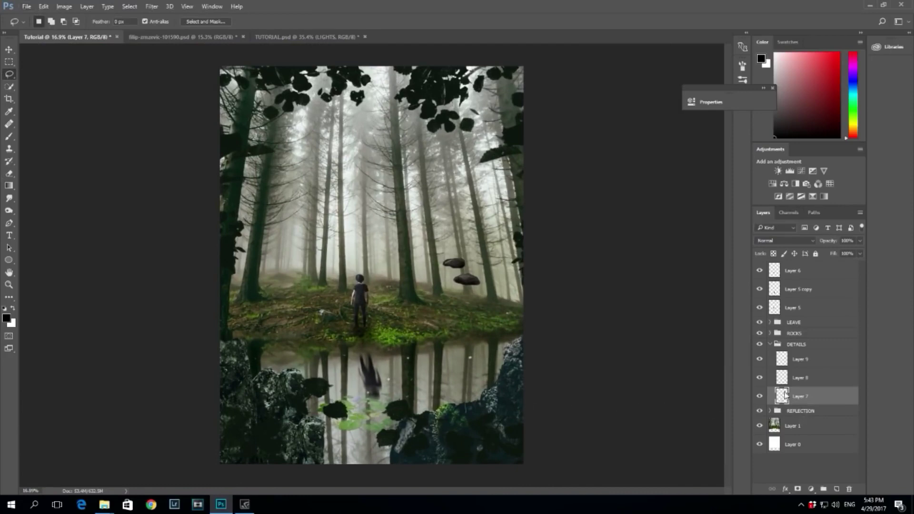
{"action": "left_click", "coordinate": [801, 171]}
{"action": "left_click_drag", "start_coordinate": [571, 243], "coordinate": [610, 217]}
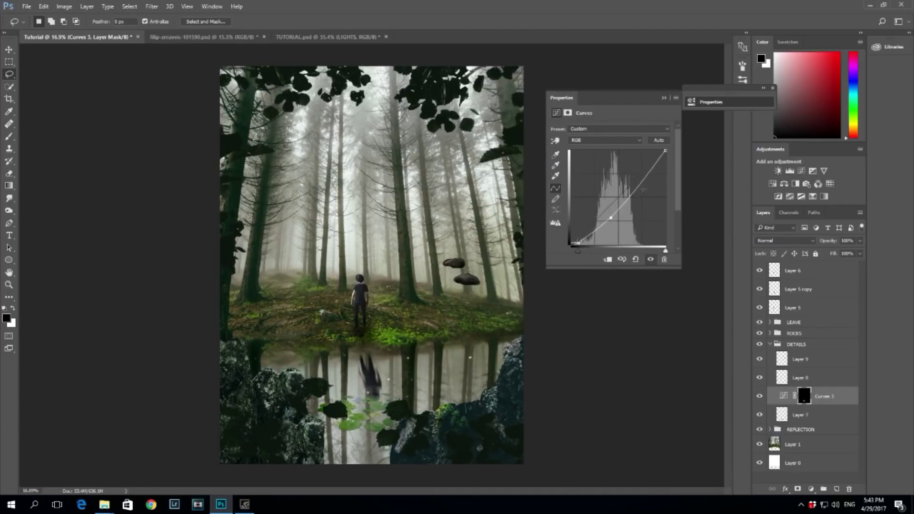
{"action": "left_click_drag", "start_coordinate": [649, 172], "coordinate": [646, 170]}
Add a Hue/Saturation adjustment masked to the lily pads with saturation -39 and lightness -4.
{"action": "left_click", "coordinate": [804, 395], "text": "ctrl"}
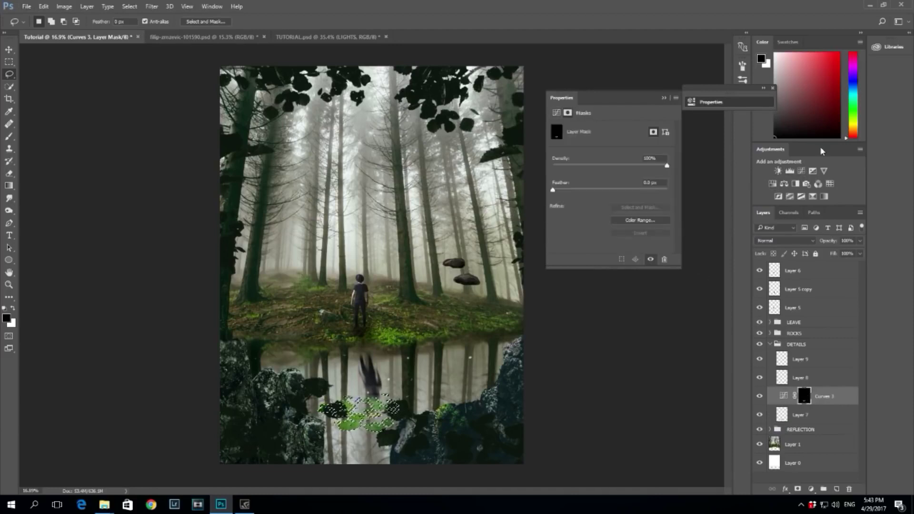
{"action": "left_click", "coordinate": [784, 184]}
{"action": "mouse_move", "coordinate": [610, 184]}
{"action": "left_mouse_down"}
{"action": "mouse_move", "coordinate": [601, 183]}
{"action": "mouse_move", "coordinate": [603, 200]}
{"action": "left_mouse_up"}
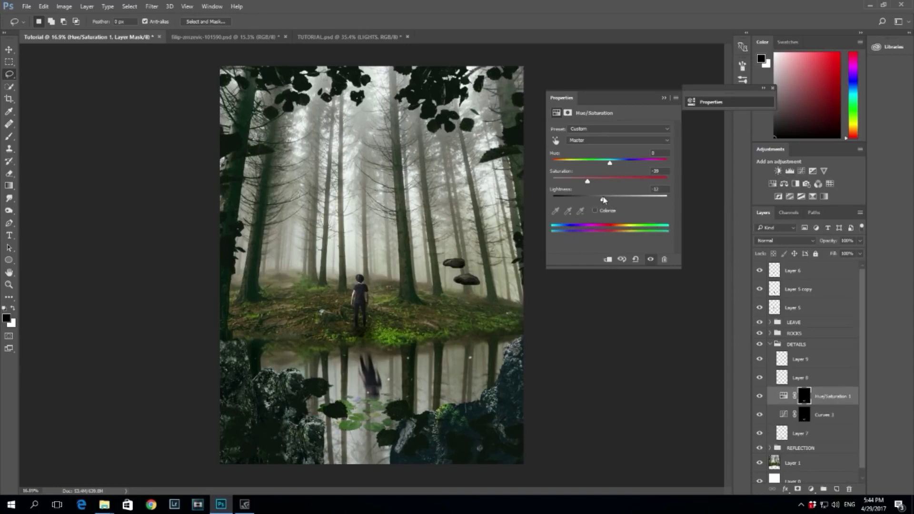
{"action": "scroll", "coordinate": [445, 309], "scroll_direction": "down", "scroll_amount": 2}
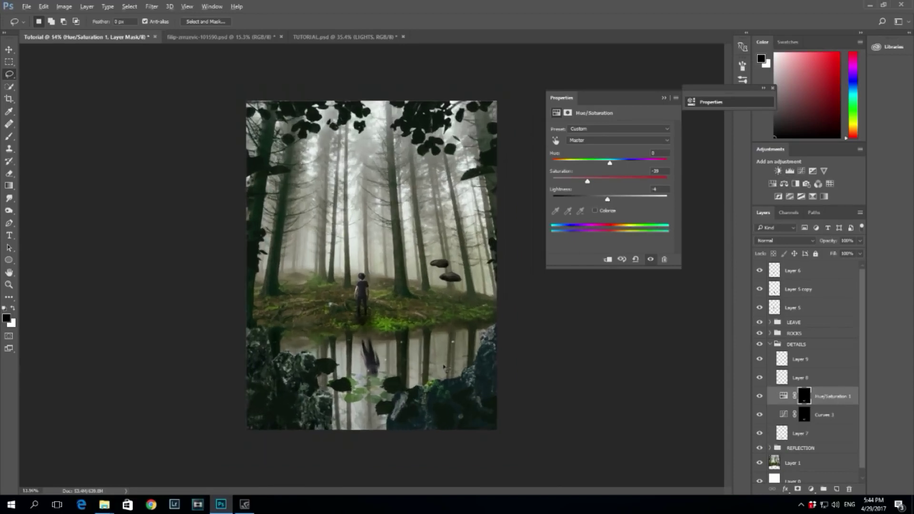
{"action": "left_click", "coordinate": [663, 98]}
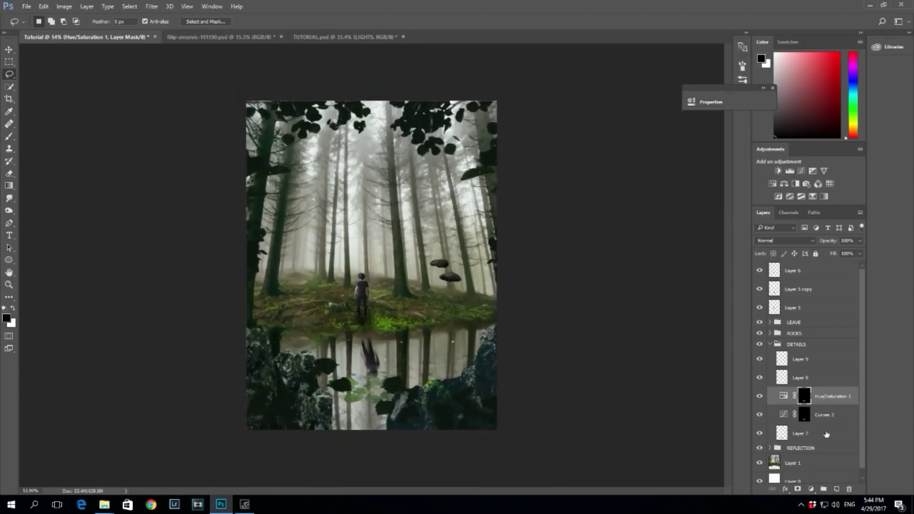
Shrink the Layer 9 rock slightly and place it in the water near the bank, above the left-hand rocks.
{"action": "left_click", "coordinate": [783, 359]}
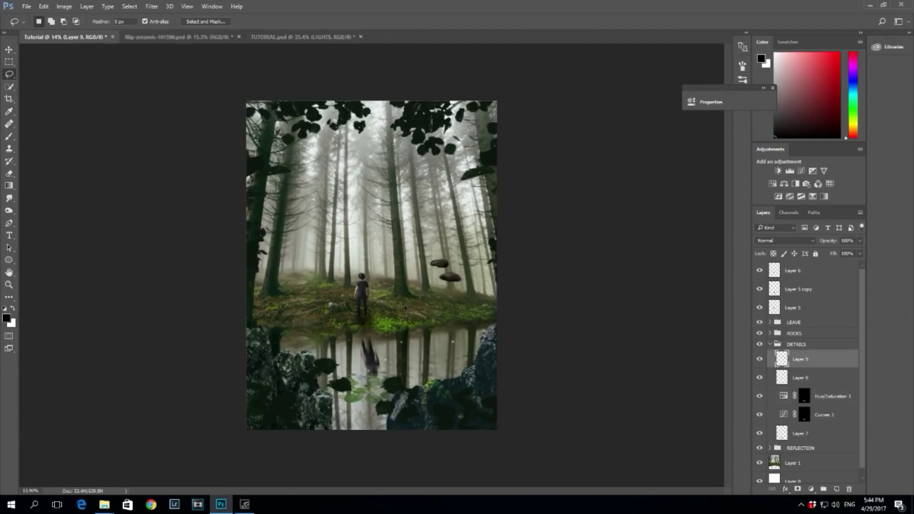
{"action": "key", "text": "ctrl+t"}
{"action": "scroll", "coordinate": [385, 315], "scroll_direction": "up", "scroll_amount": 3}
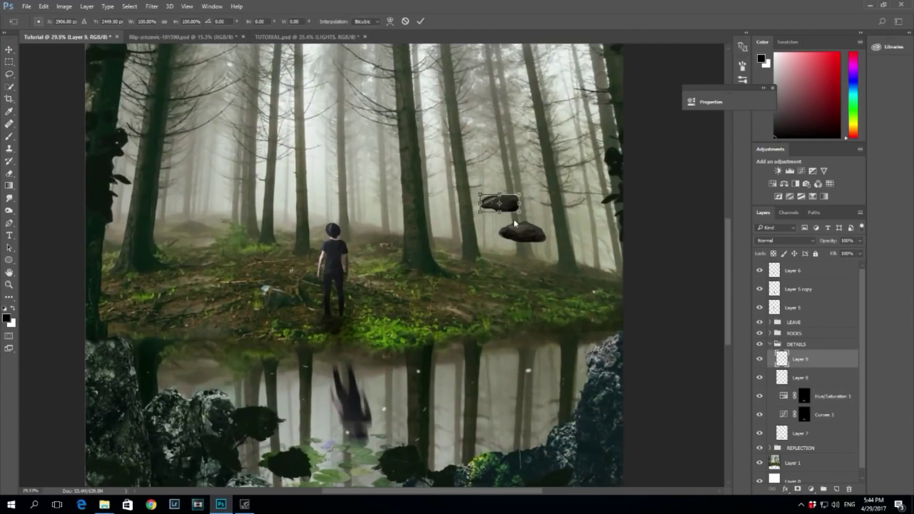
{"action": "left_click_drag", "start_coordinate": [506, 209], "coordinate": [223, 374]}
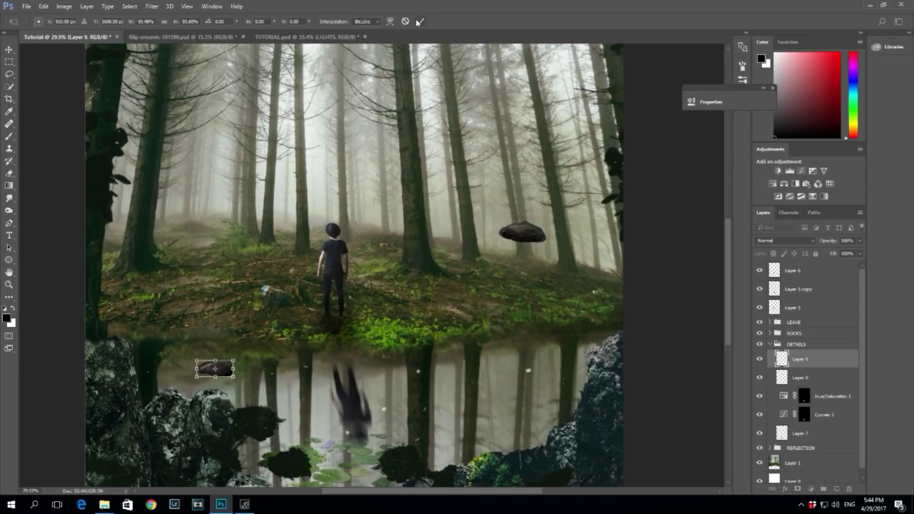
{"action": "key", "text": "Return"}
{"action": "key", "text": "l"}
Trim the right edge of the Layer 9 rock in the water with the Eraser.
{"action": "scroll", "coordinate": [203, 371], "scroll_direction": "up", "scroll_amount": 3}
{"action": "scroll", "coordinate": [243, 412], "scroll_direction": "up", "scroll_amount": 2}
{"action": "left_click", "coordinate": [8, 173]}
{"action": "mouse_move", "coordinate": [275, 289]}
{"action": "left_mouse_down"}
{"action": "mouse_move", "coordinate": [187, 289]}
{"action": "mouse_move", "coordinate": [247, 288]}
{"action": "mouse_move", "coordinate": [235, 316]}
{"action": "mouse_move", "coordinate": [188, 325]}
{"action": "mouse_move", "coordinate": [167, 356]}
{"action": "mouse_move", "coordinate": [248, 366]}
{"action": "mouse_move", "coordinate": [283, 360]}
{"action": "left_mouse_up"}
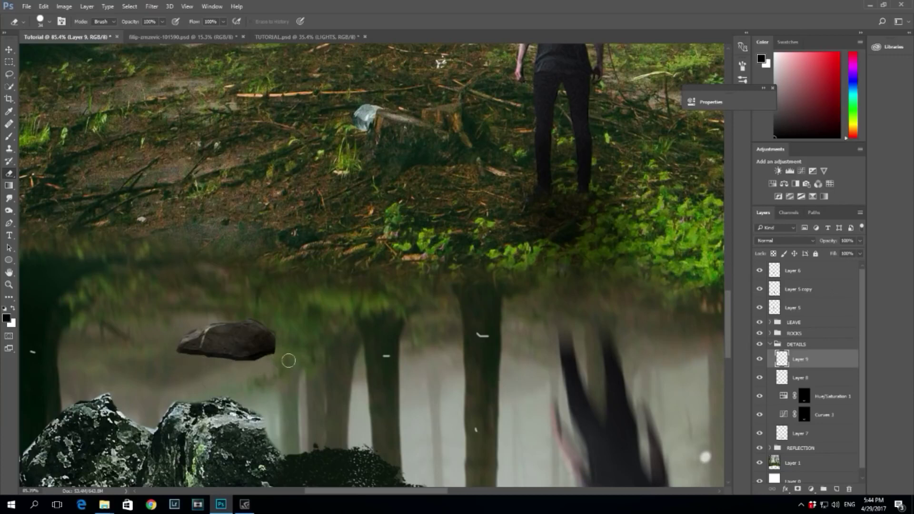
Duplicate the Layer 9 rock, flip the copy vertically, and stretch it to about 111% height below the rock as its reflection.
{"action": "key", "text": "ctrl+t"}
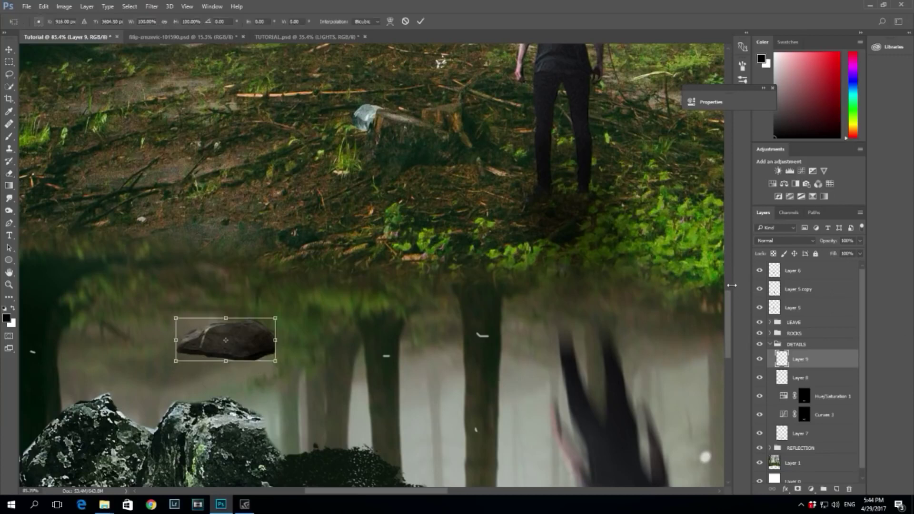
{"action": "right_click", "coordinate": [255, 334]}
{"action": "left_click", "coordinate": [310, 489]}
{"action": "left_click_drag", "start_coordinate": [254, 350], "coordinate": [252, 354]}
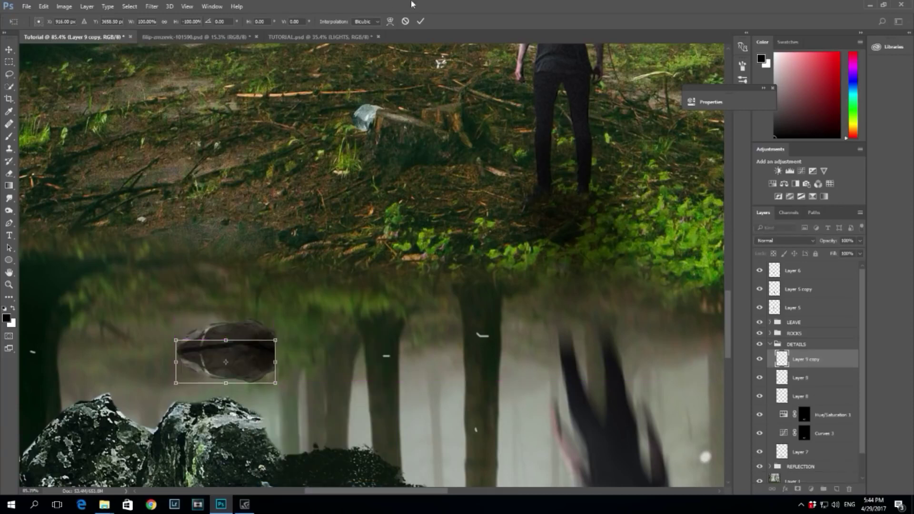
{"action": "left_click_drag", "start_coordinate": [226, 385], "coordinate": [226, 387]}
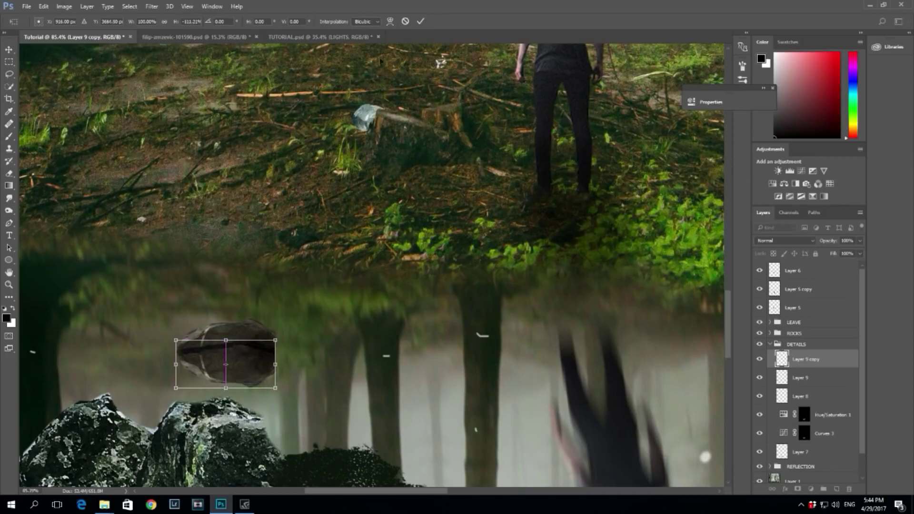
{"action": "key", "text": "Return"}
Erase the part of Layer 9 copy that overlaps the rock, inside a selection loaded from Layer 9, and deselect.
{"action": "key", "text": "e"}
{"action": "left_click", "coordinate": [782, 377]}
{"action": "left_click", "coordinate": [781, 377], "text": "ctrl"}
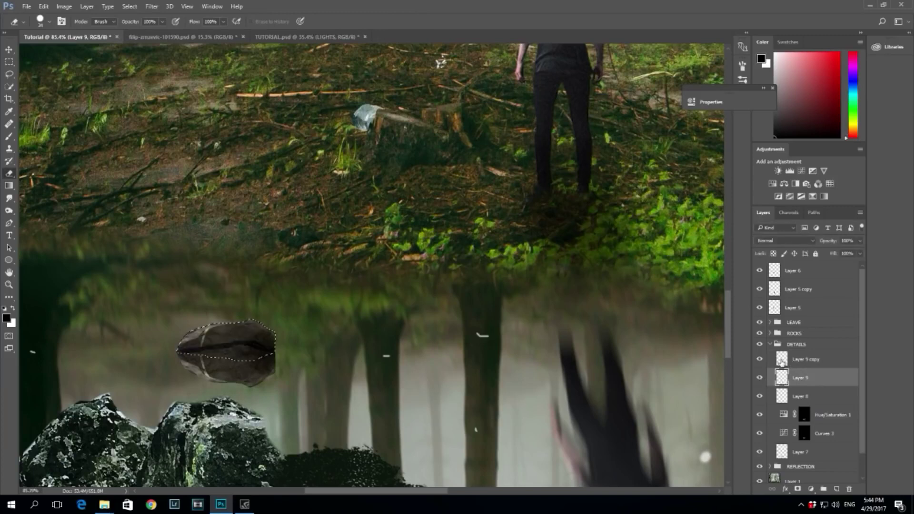
{"action": "left_click", "coordinate": [787, 361]}
{"action": "right_click", "coordinate": [247, 346], "text": "alt"}
{"action": "mouse_move", "coordinate": [215, 342]}
{"action": "left_mouse_down"}
{"action": "mouse_move", "coordinate": [266, 342]}
{"action": "mouse_move", "coordinate": [213, 347]}
{"action": "mouse_move", "coordinate": [274, 346]}
{"action": "mouse_move", "coordinate": [229, 345]}
{"action": "mouse_move", "coordinate": [299, 362]}
{"action": "left_mouse_up"}
{"action": "key", "text": "ctrl+d"}
{"action": "key", "text": "l"}
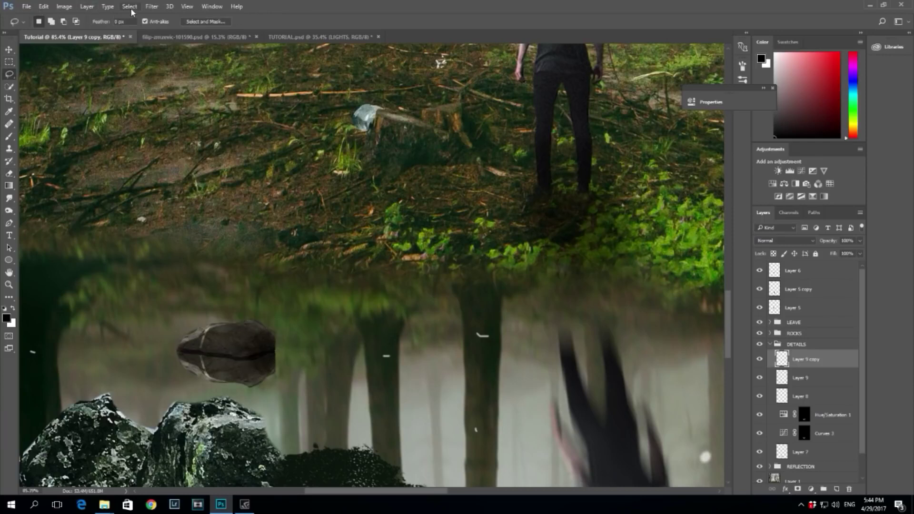
{"action": "left_click", "coordinate": [151, 7]}
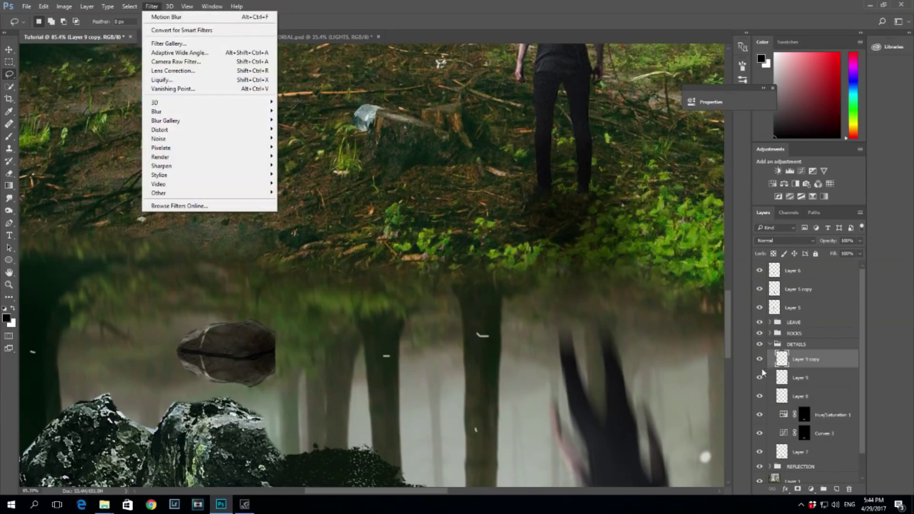
{"action": "mouse_move", "coordinate": [168, 112]}
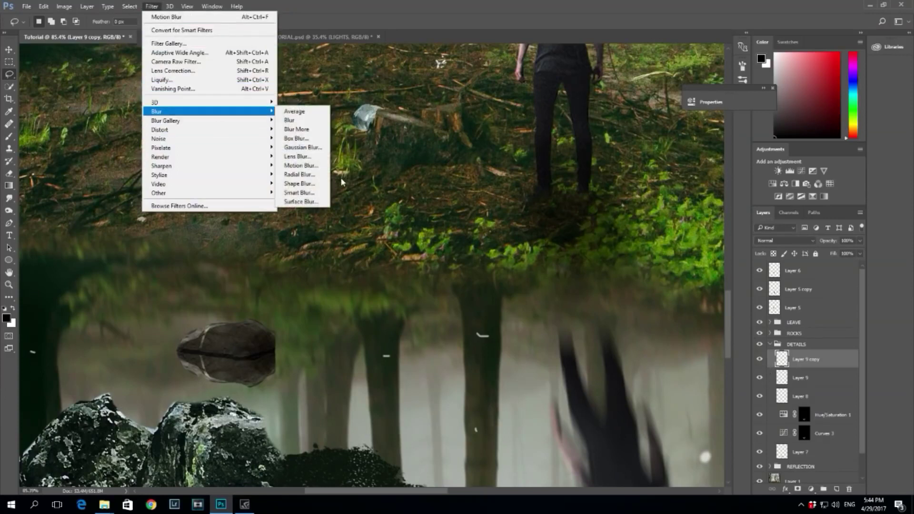
{"action": "left_click", "coordinate": [316, 177]}
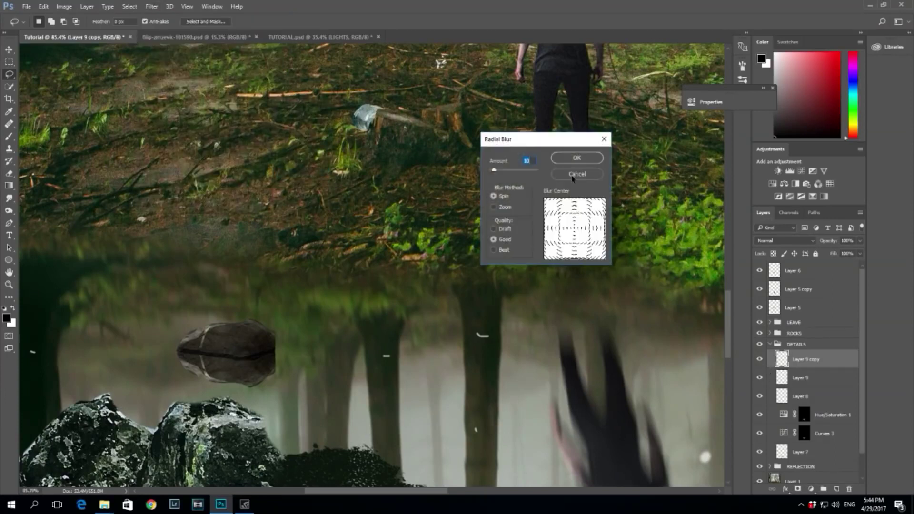
{"action": "left_click", "coordinate": [575, 173]}
Apply a Motion Blur with angle -83° and a distance of 10 pixels to the rock reflection on Layer 9 copy.
{"action": "left_click", "coordinate": [151, 7]}
{"action": "mouse_move", "coordinate": [215, 111]}
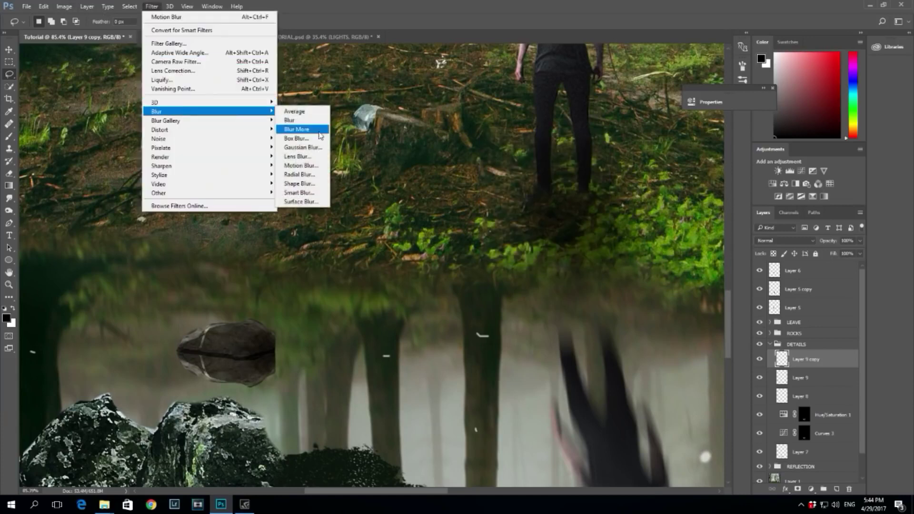
{"action": "left_click", "coordinate": [301, 165]}
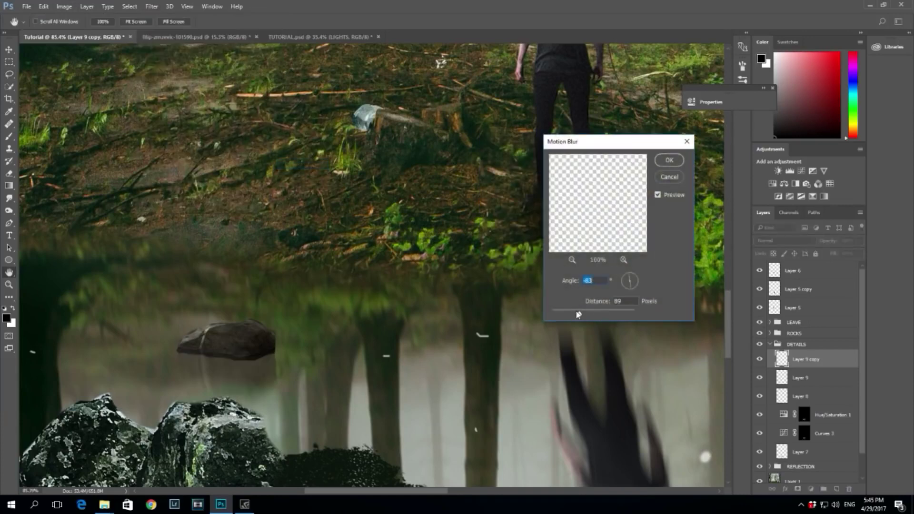
{"action": "left_click_drag", "start_coordinate": [578, 314], "coordinate": [563, 315]}
{"action": "left_click_drag", "start_coordinate": [562, 315], "coordinate": [556, 316]}
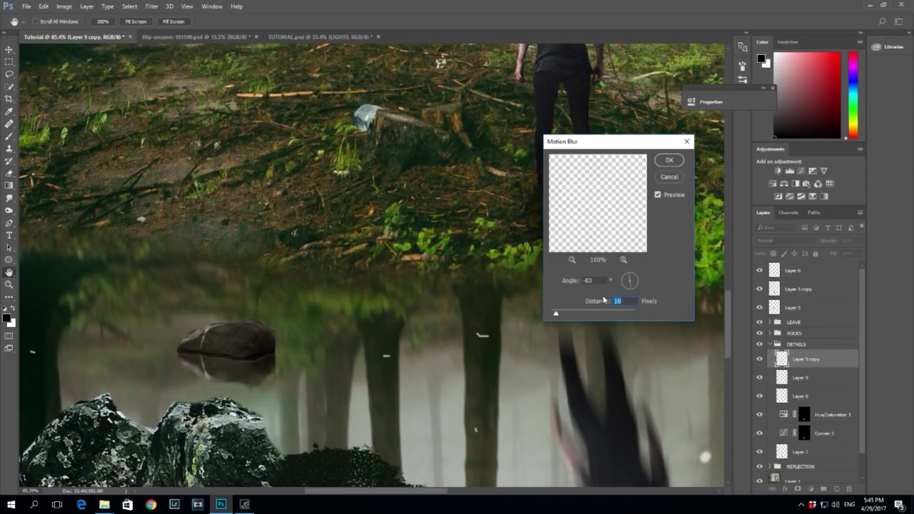
{"action": "left_click", "coordinate": [668, 160]}
{"action": "key", "text": "l"}
{"action": "key", "text": "ctrl+0"}
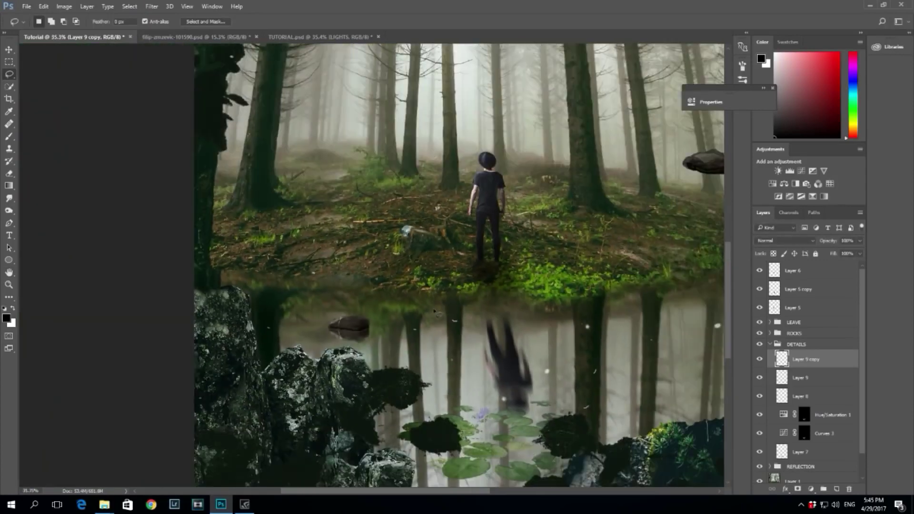
{"action": "key", "text": "ctrl+minus"}
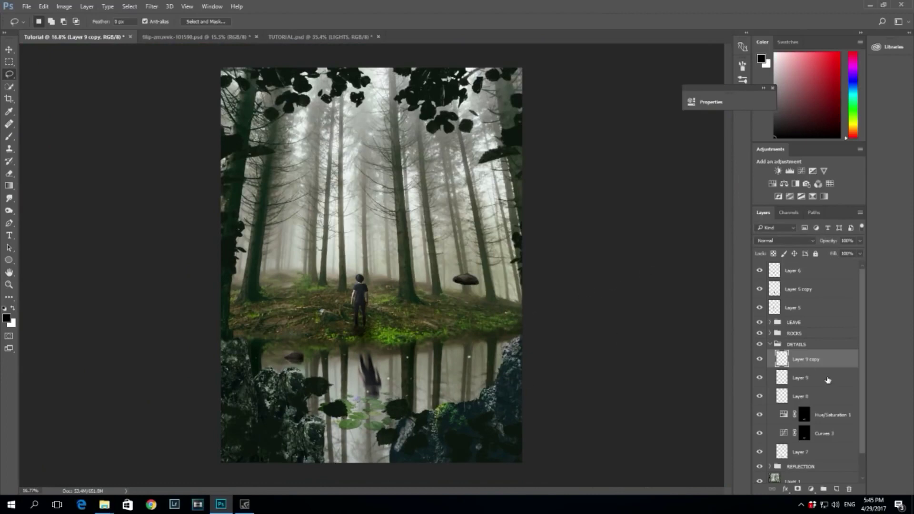
Move the floating Layer 8 rock into the water near the right-hand bank and rotate it slightly counterclockwise.
{"action": "left_click", "coordinate": [820, 393]}
{"action": "scroll", "coordinate": [494, 322], "scroll_direction": "up", "scroll_amount": 5}
{"action": "key", "text": "ctrl+t"}
{"action": "left_click_drag", "start_coordinate": [455, 221], "coordinate": [478, 365]}
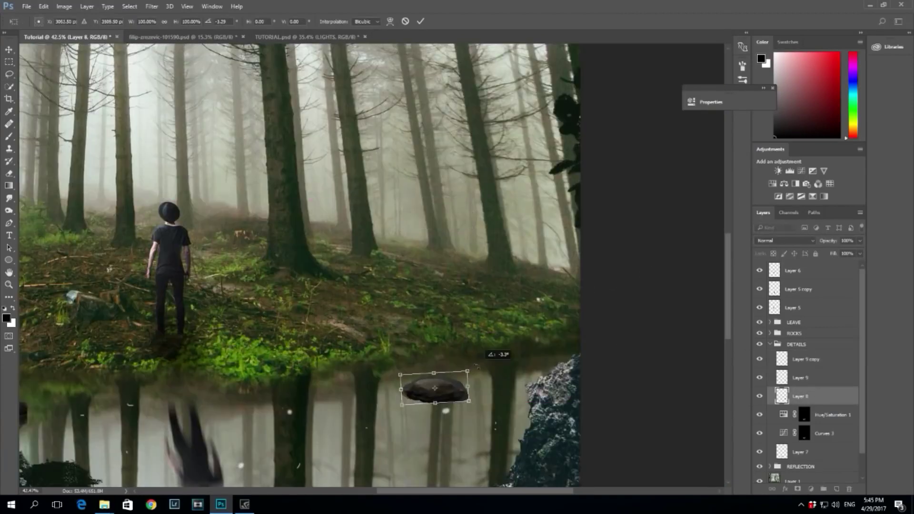
{"action": "key", "text": "Return"}
Erase the lower edge of the Layer 8 rock so that it sits on the water surface.
{"action": "scroll", "coordinate": [471, 407], "scroll_direction": "up", "scroll_amount": 5}
{"action": "scroll", "coordinate": [439, 386], "scroll_direction": "up", "scroll_amount": 3}
{"action": "key", "text": "e"}
{"action": "mouse_move", "coordinate": [456, 335]}
{"action": "left_mouse_down"}
{"action": "mouse_move", "coordinate": [377, 289]}
{"action": "mouse_move", "coordinate": [216, 326]}
{"action": "left_mouse_up"}
{"action": "mouse_move", "coordinate": [460, 381]}
{"action": "left_mouse_down"}
{"action": "mouse_move", "coordinate": [337, 389]}
{"action": "mouse_move", "coordinate": [278, 380]}
{"action": "mouse_move", "coordinate": [447, 326]}
{"action": "left_mouse_up"}
Duplicate the Layer 8 rock, flip the copy vertically, and reshape it beneath the rock as its reflection.
{"action": "key", "text": "ctrl+alt+t"}
{"action": "right_click", "coordinate": [419, 335]}
{"action": "left_click", "coordinate": [460, 487]}
{"action": "left_click_drag", "start_coordinate": [381, 341], "coordinate": [381, 391]}
{"action": "right_click", "coordinate": [383, 391]}
{"action": "left_click", "coordinate": [412, 301]}
{"action": "left_click_drag", "start_coordinate": [448, 366], "coordinate": [442, 310]}
{"action": "left_click_drag", "start_coordinate": [252, 390], "coordinate": [251, 317]}
{"action": "left_click_drag", "start_coordinate": [357, 365], "coordinate": [351, 373]}
{"action": "key", "text": "Return"}
Apply a slight Motion Blur to the rock reflection on Layer 8 copy.
{"action": "key", "text": "l"}
{"action": "left_click", "coordinate": [151, 6]}
{"action": "mouse_move", "coordinate": [176, 110]}
{"action": "left_click", "coordinate": [299, 165]}
{"action": "left_click_drag", "start_coordinate": [555, 313], "coordinate": [556, 313]}
{"action": "key", "text": "Return"}
{"action": "scroll", "coordinate": [311, 288], "scroll_direction": "down", "scroll_amount": 15}
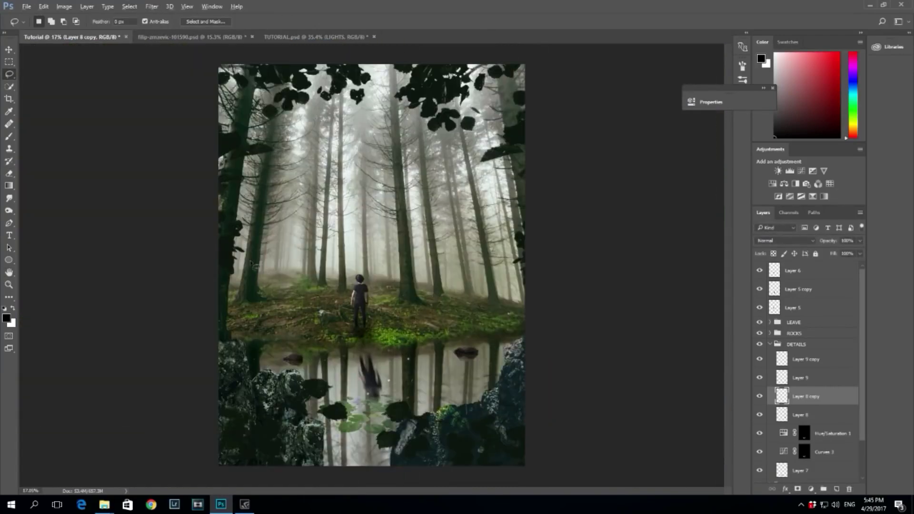
Scale the Layer 8 rock and its reflection together to about 93.6%.
{"action": "scroll", "coordinate": [371, 264], "scroll_direction": "down", "scroll_amount": 1}
{"action": "left_click", "coordinate": [825, 414], "text": "shift"}
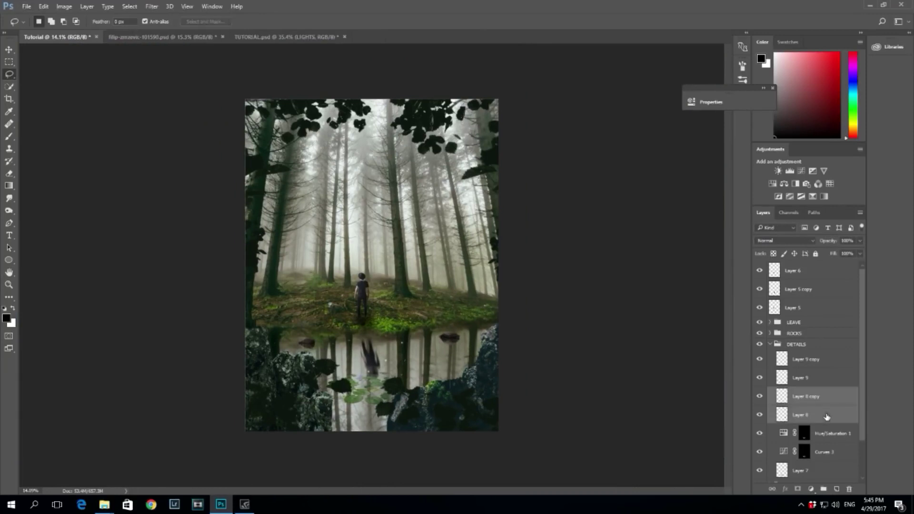
{"action": "key", "text": "ctrl+t"}
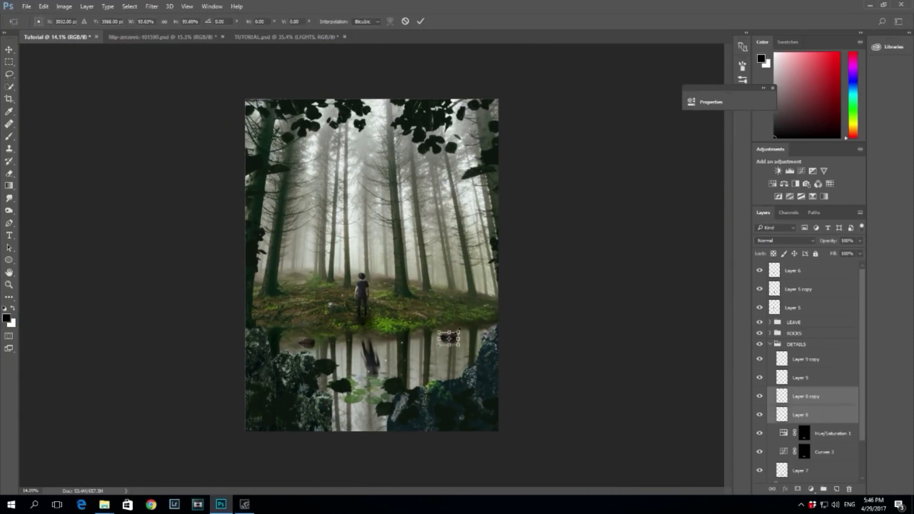
{"action": "key", "text": "Return"}
{"action": "key", "text": "l"}
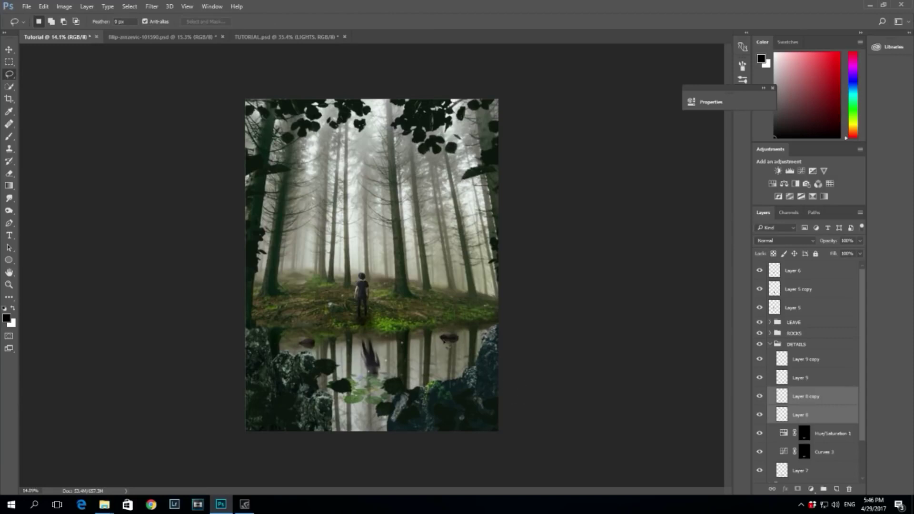
Show the LEAVES group in TUTORIAL.psd and compare that version with the working Tutorial document.
{"action": "left_click", "coordinate": [252, 37]}
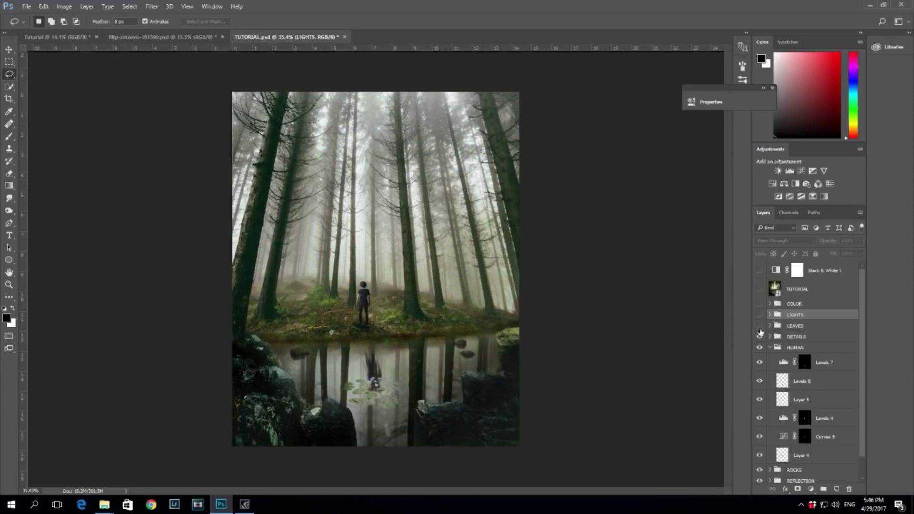
{"action": "left_click", "coordinate": [759, 326]}
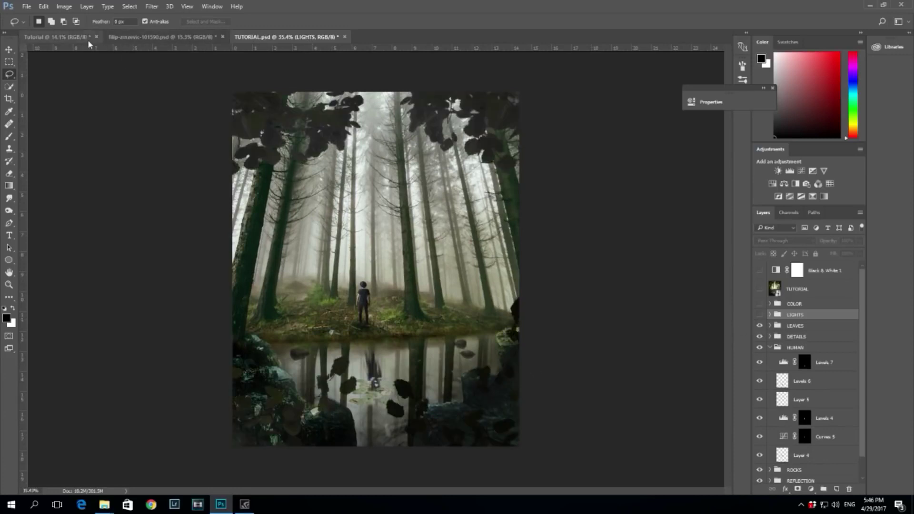
{"action": "left_click", "coordinate": [133, 38]}
{"action": "left_click", "coordinate": [69, 36]}
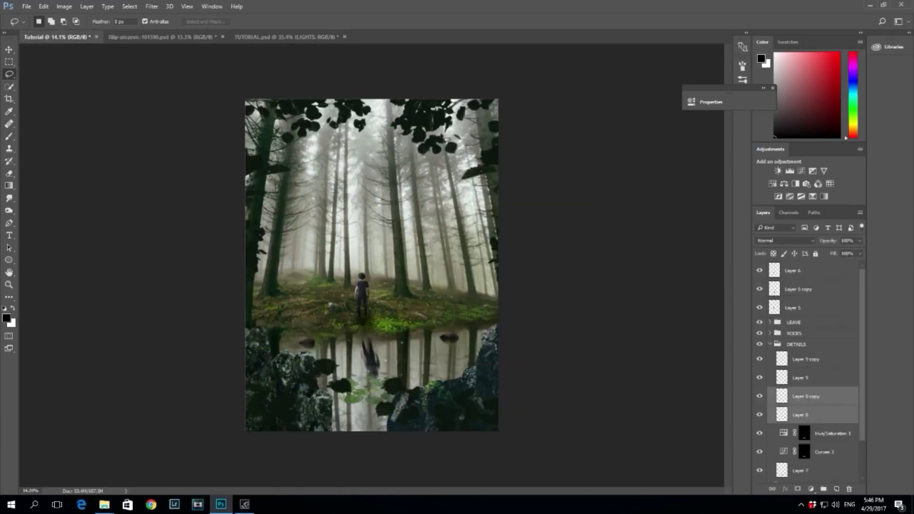
Show and expand the LIGHTS group in TUTORIAL.psd, turn on its Layer 6, and examine how the lighting layers are built.
{"action": "left_click", "coordinate": [304, 38]}
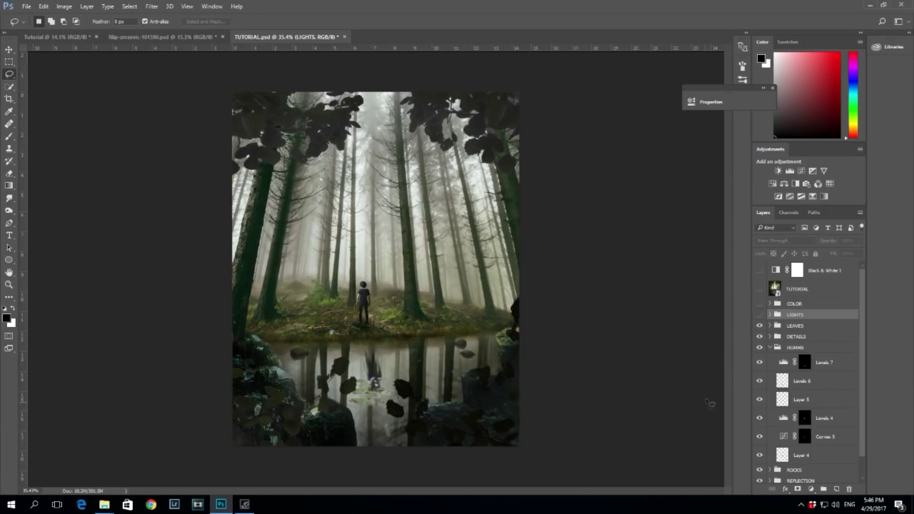
{"action": "left_click", "coordinate": [759, 314]}
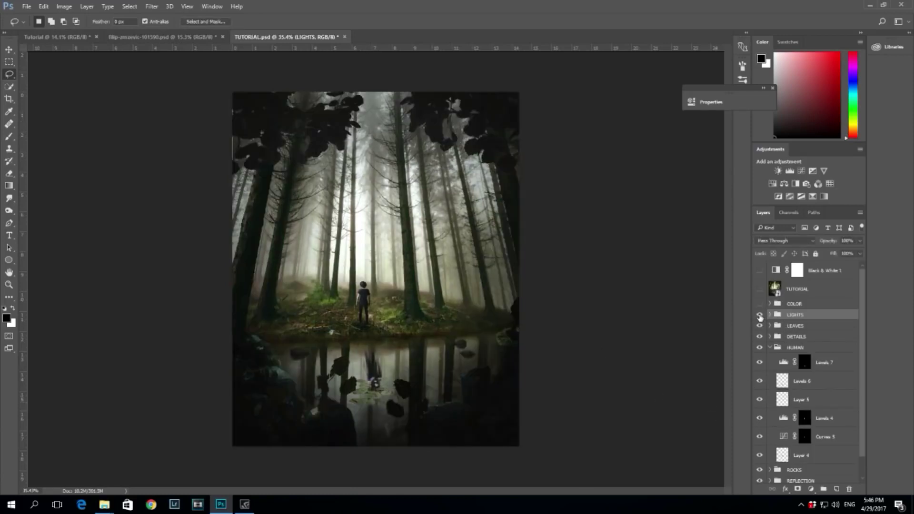
{"action": "left_click", "coordinate": [769, 314]}
{"action": "left_click", "coordinate": [804, 330]}
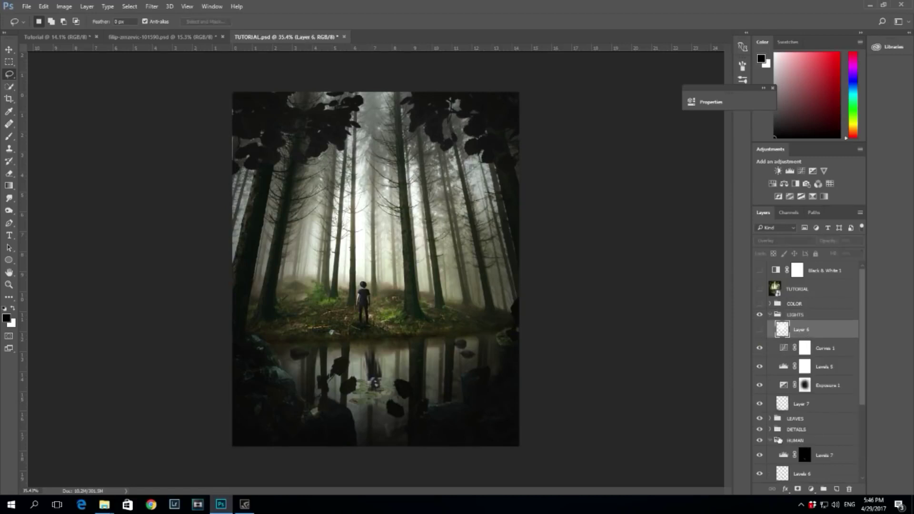
{"action": "left_click", "coordinate": [760, 329]}
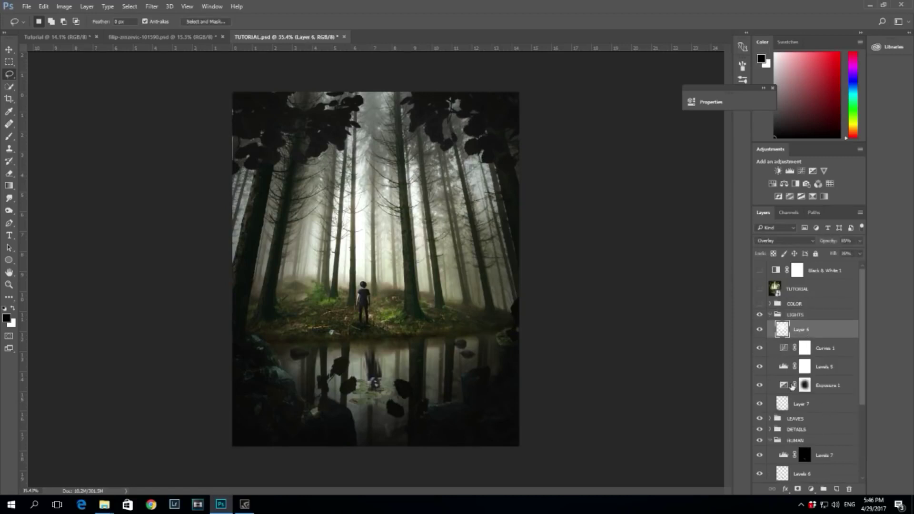
{"action": "left_click", "coordinate": [814, 403], "text": "shift"}
{"action": "left_click", "coordinate": [812, 331]}
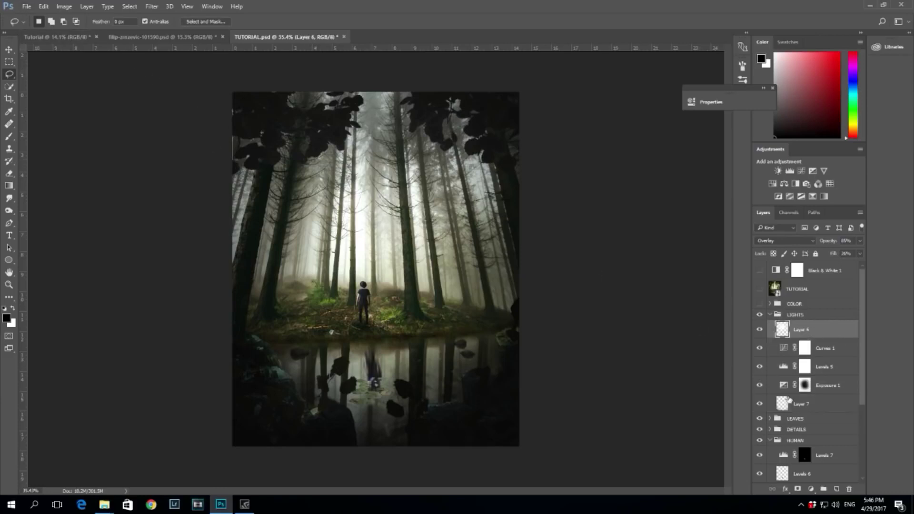
In the Tutorial document, collapse DETAILS and group Layer 6, Layer 5 copy and Layer 5 under the name HUMAN.
{"action": "left_click", "coordinate": [69, 38]}
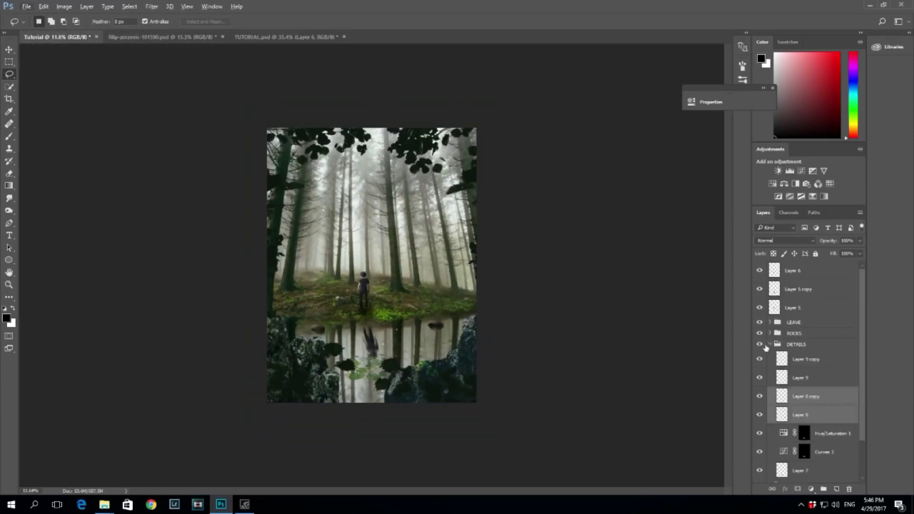
{"action": "left_click", "coordinate": [771, 347]}
{"action": "left_click", "coordinate": [769, 344]}
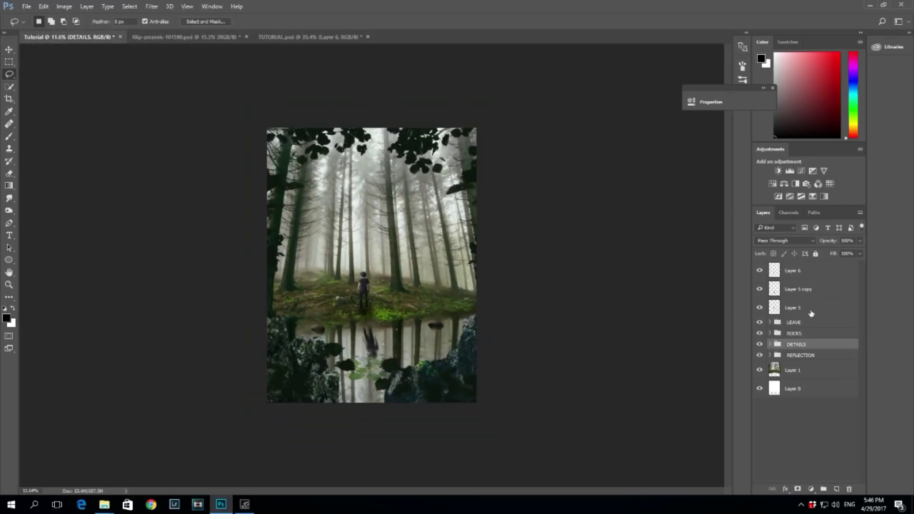
{"action": "left_click", "coordinate": [812, 271]}
{"action": "left_click", "coordinate": [805, 307], "text": "shift"}
{"action": "left_click_drag", "start_coordinate": [805, 307], "coordinate": [823, 489]}
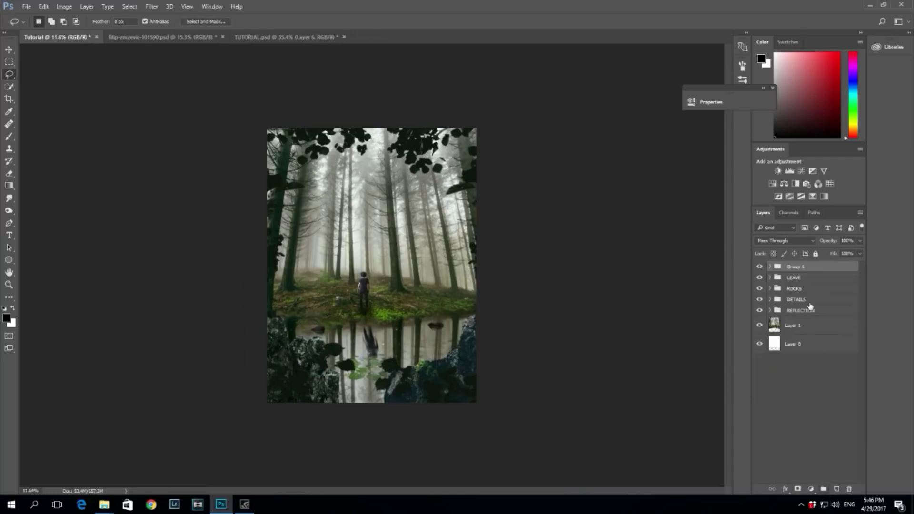
{"action": "double_click", "coordinate": [792, 267]}
{"action": "type", "text": "HU"}
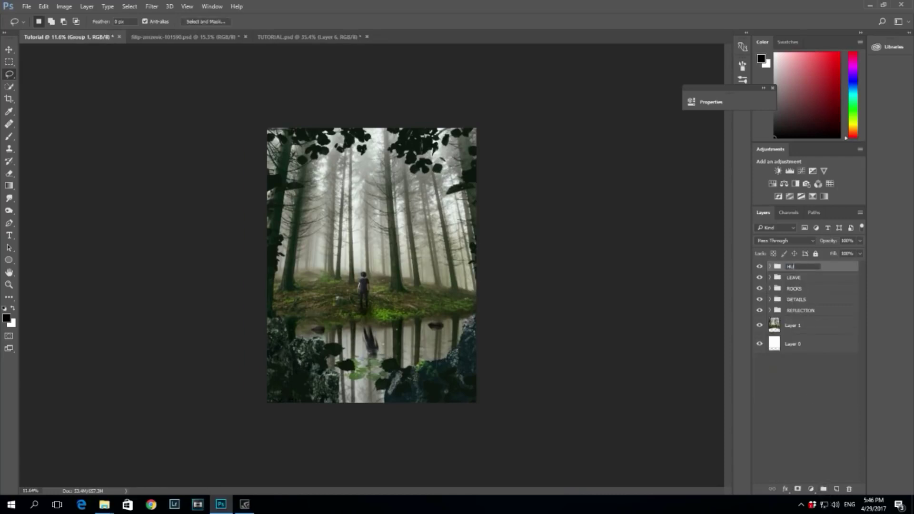
{"action": "type", "text": "MKANAN"}
{"action": "key", "text": "Return"}
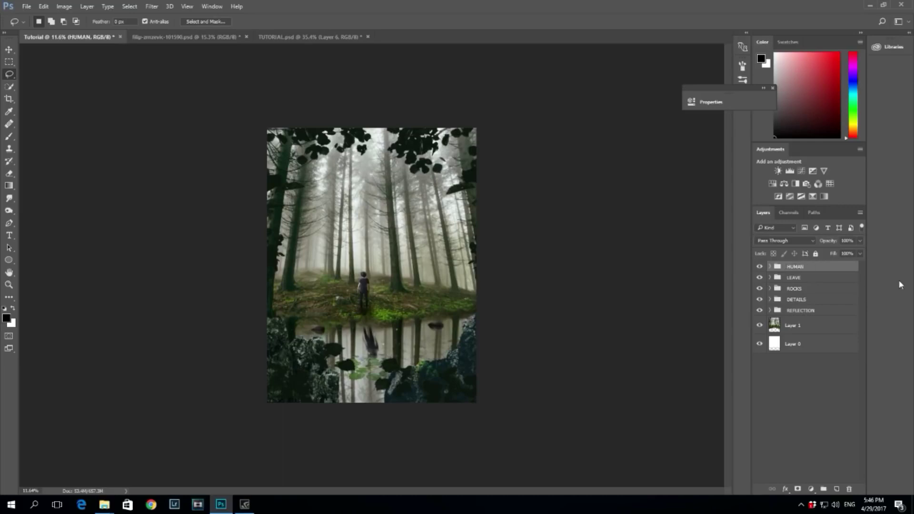
Create a group named LIGHTS above HUMAN and add a new empty layer inside it.
{"action": "left_click", "coordinate": [823, 489]}
{"action": "double_click", "coordinate": [794, 266]}
{"action": "type", "text": "LIGHTS"}
{"action": "key", "text": "Return"}
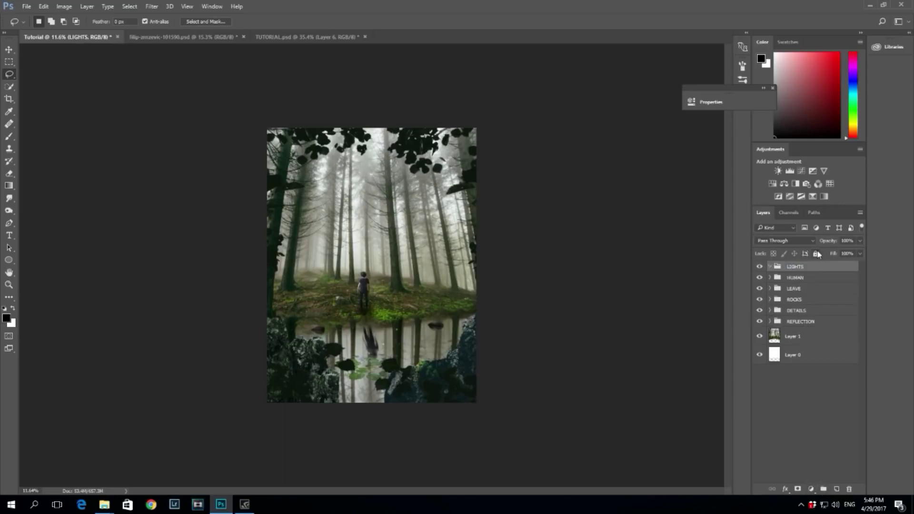
{"action": "left_click", "coordinate": [836, 488]}
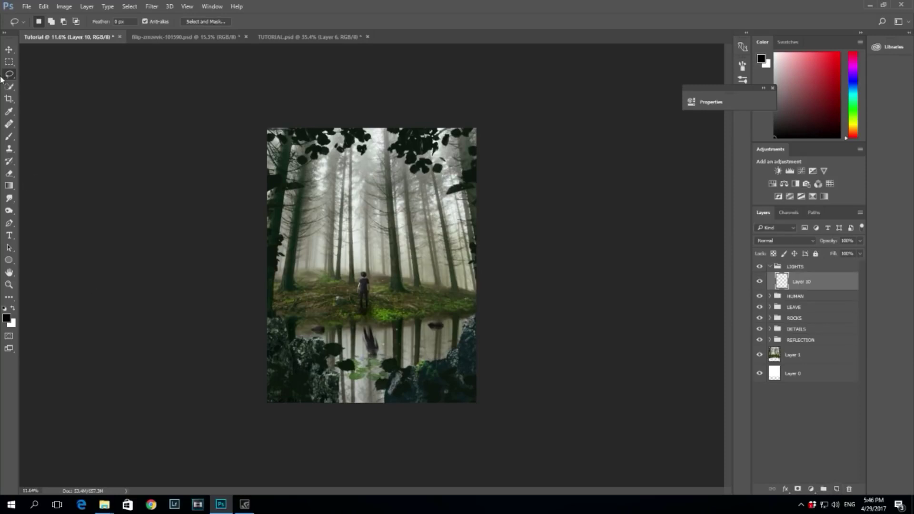
On Layer 10, draw black-to-transparent gradients upward from below the canvas to darken the bottom edge of the water.
{"action": "left_click", "coordinate": [9, 185]}
{"action": "scroll", "coordinate": [374, 418], "scroll_direction": "down", "scroll_amount": 2}
{"action": "left_click_drag", "start_coordinate": [368, 390], "coordinate": [366, 319]}
{"action": "left_click_drag", "start_coordinate": [353, 432], "coordinate": [355, 345]}
{"action": "left_click_drag", "start_coordinate": [373, 385], "coordinate": [374, 345]}
{"action": "key", "text": "ctrl+z"}
{"action": "left_click_drag", "start_coordinate": [372, 420], "coordinate": [374, 353]}
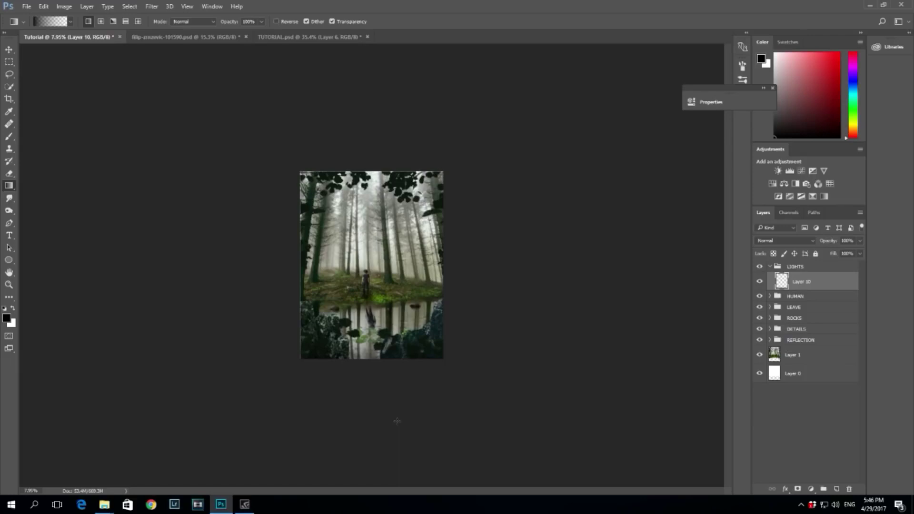
Darken the sides, top and bottom edges on Layer 10 with more short black-to-transparent gradients drawn inward from outside the canvas.
{"action": "left_click_drag", "start_coordinate": [222, 350], "coordinate": [331, 330]}
{"action": "left_click_drag", "start_coordinate": [470, 317], "coordinate": [418, 322]}
{"action": "left_click_drag", "start_coordinate": [517, 340], "coordinate": [427, 321]}
{"action": "left_click_drag", "start_coordinate": [359, 120], "coordinate": [360, 188]}
{"action": "left_click_drag", "start_coordinate": [241, 256], "coordinate": [313, 274]}
{"action": "left_click_drag", "start_coordinate": [502, 303], "coordinate": [436, 305]}
{"action": "left_click_drag", "start_coordinate": [383, 387], "coordinate": [376, 346]}
{"action": "left_click_drag", "start_coordinate": [349, 402], "coordinate": [353, 357]}
Brush soft black at 4% flow over the bottom of the water on Layer 10 and compare the layer on and off.
{"action": "key", "text": "b"}
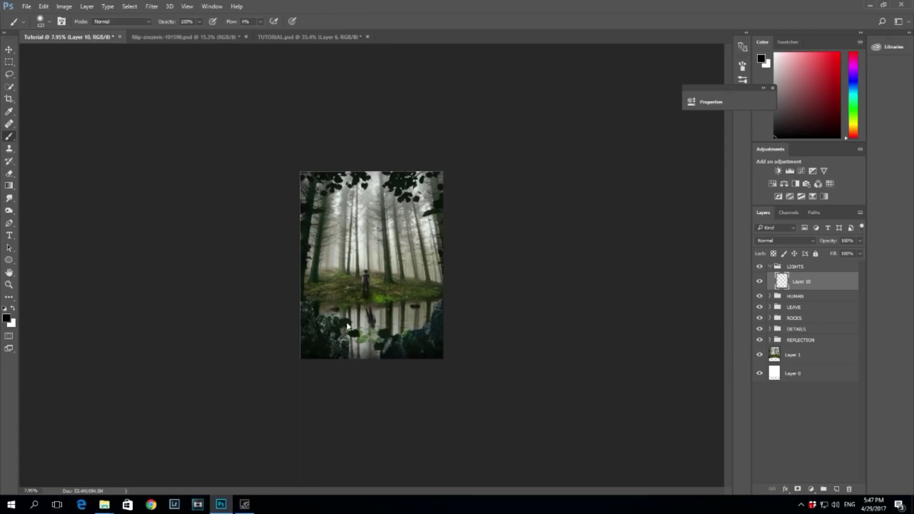
{"action": "mouse_move", "coordinate": [324, 320]}
{"action": "left_mouse_down"}
{"action": "mouse_move", "coordinate": [337, 322]}
{"action": "mouse_move", "coordinate": [320, 314]}
{"action": "left_mouse_up"}
{"action": "left_click_drag", "start_coordinate": [404, 348], "coordinate": [392, 421]}
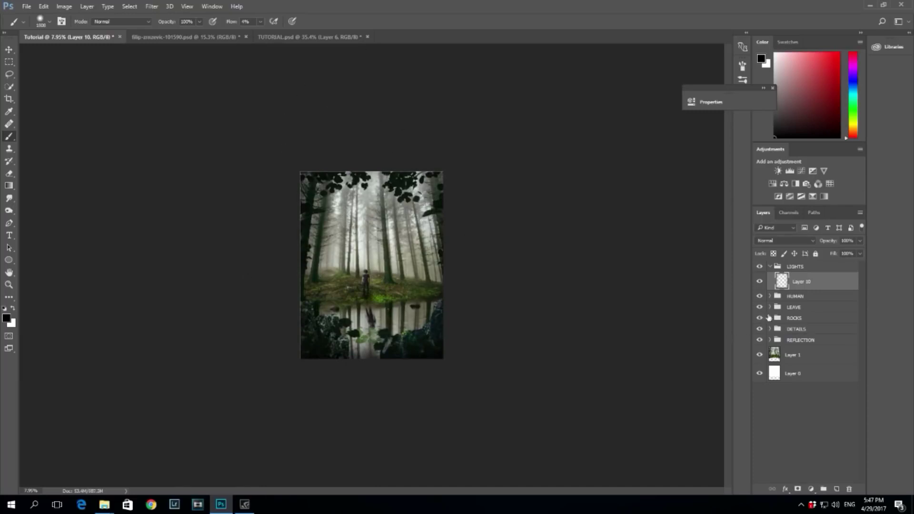
{"action": "left_click", "coordinate": [760, 282]}
{"action": "left_click", "coordinate": [759, 282]}
{"action": "scroll", "coordinate": [495, 342], "scroll_direction": "up", "scroll_amount": 2}
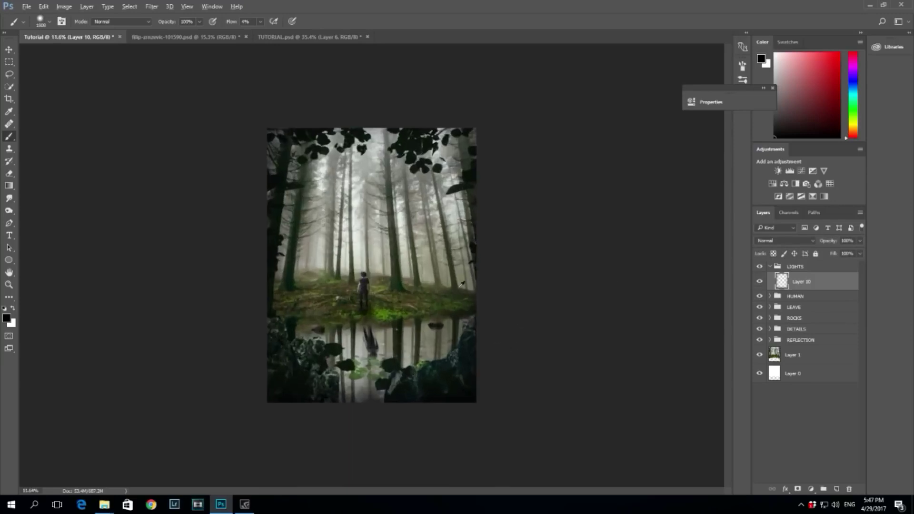
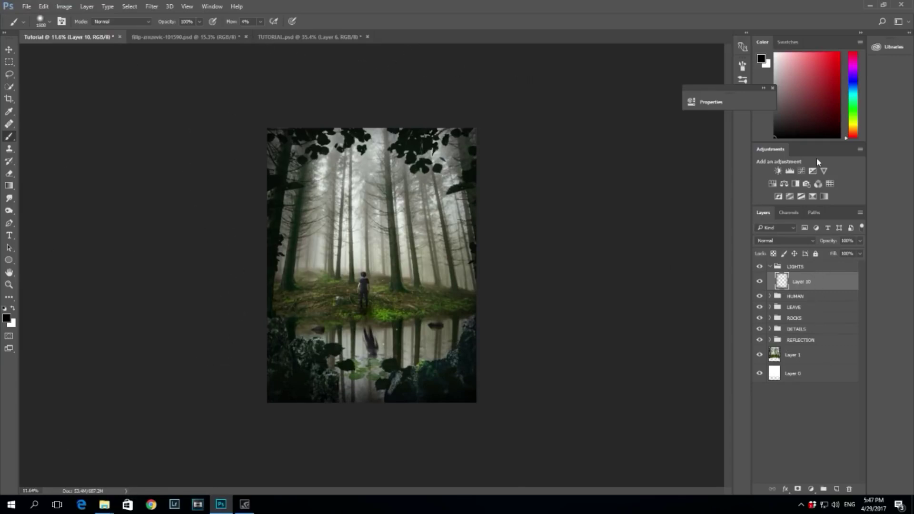
Add an Exposure adjustment at about -1.2 with gamma correction 0.96, masking out the image center with a large black brush at 87% flow.
{"action": "left_click", "coordinate": [813, 172]}
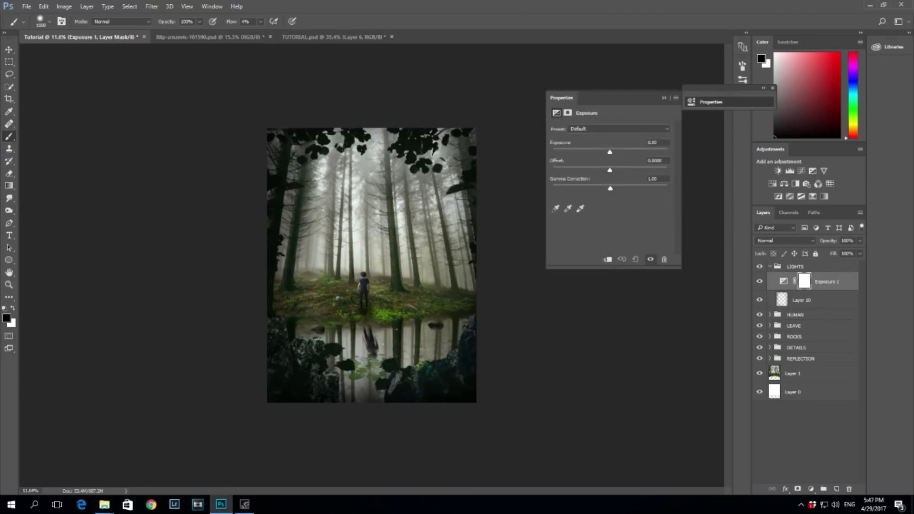
{"action": "left_click", "coordinate": [260, 22]}
{"action": "left_click_drag", "start_coordinate": [260, 34], "coordinate": [295, 36]}
{"action": "left_click", "coordinate": [375, 224]}
{"action": "mouse_move", "coordinate": [368, 221]}
{"action": "left_mouse_down"}
{"action": "mouse_move", "coordinate": [387, 233]}
{"action": "mouse_move", "coordinate": [388, 247]}
{"action": "mouse_move", "coordinate": [376, 253]}
{"action": "mouse_move", "coordinate": [380, 246]}
{"action": "left_mouse_up"}
{"action": "left_click_drag", "start_coordinate": [609, 153], "coordinate": [593, 153]}
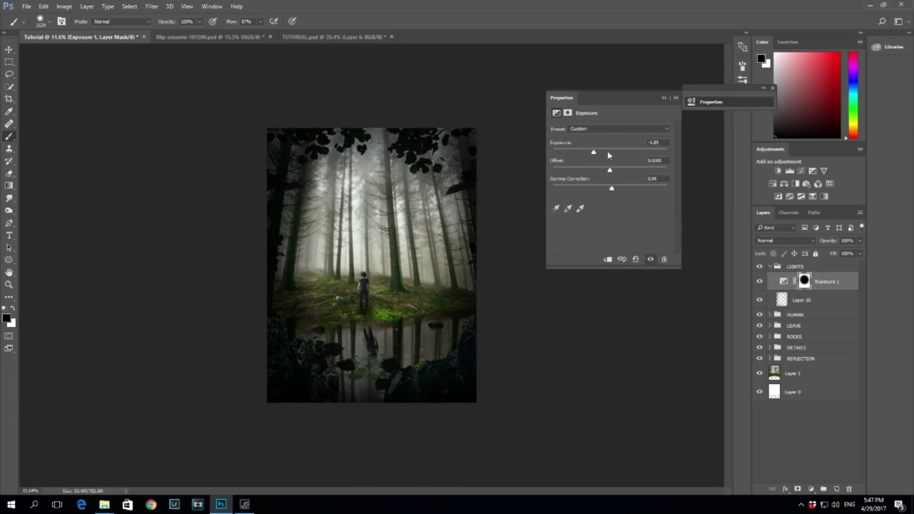
{"action": "left_click_drag", "start_coordinate": [595, 154], "coordinate": [598, 153]}
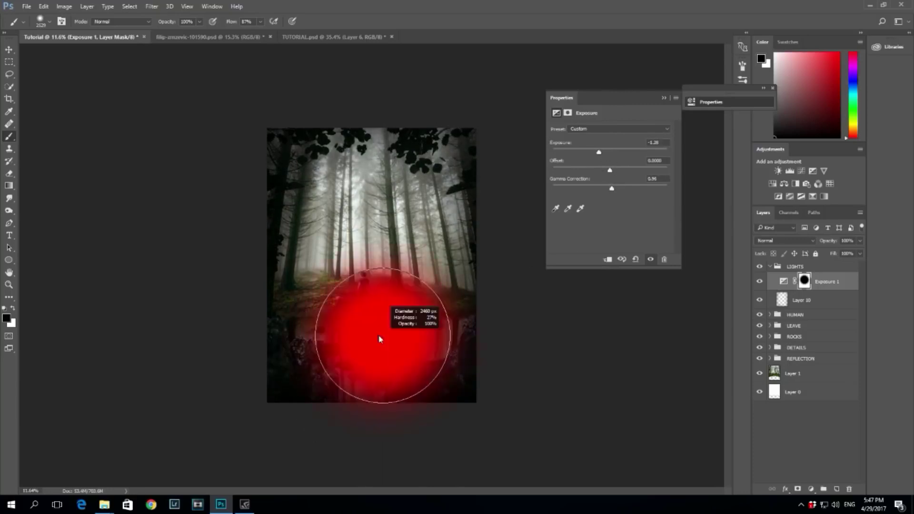
Paint black at 15% flow on the Exposure 1 mask over the middle of the water to soften the darkening there.
{"action": "left_click", "coordinate": [260, 22]}
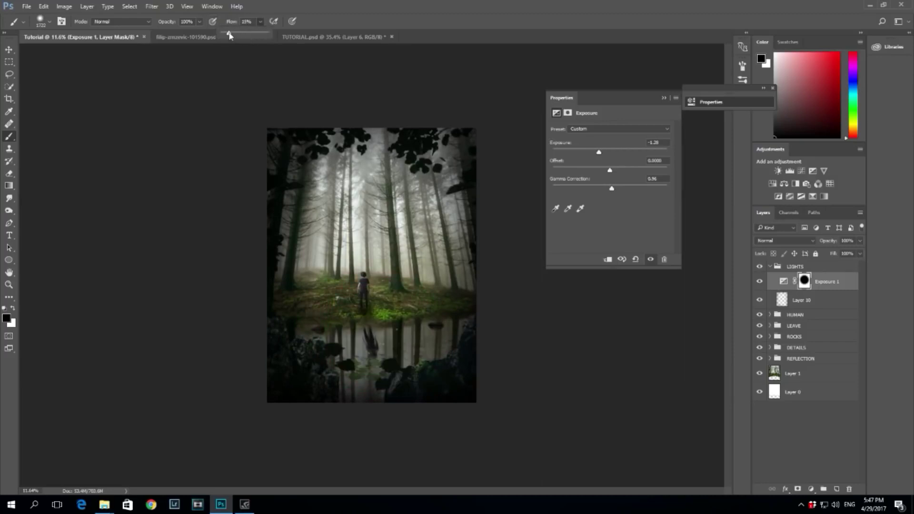
{"action": "left_click_drag", "start_coordinate": [384, 337], "coordinate": [365, 335], "text": "alt"}
{"action": "left_click", "coordinate": [364, 346]}
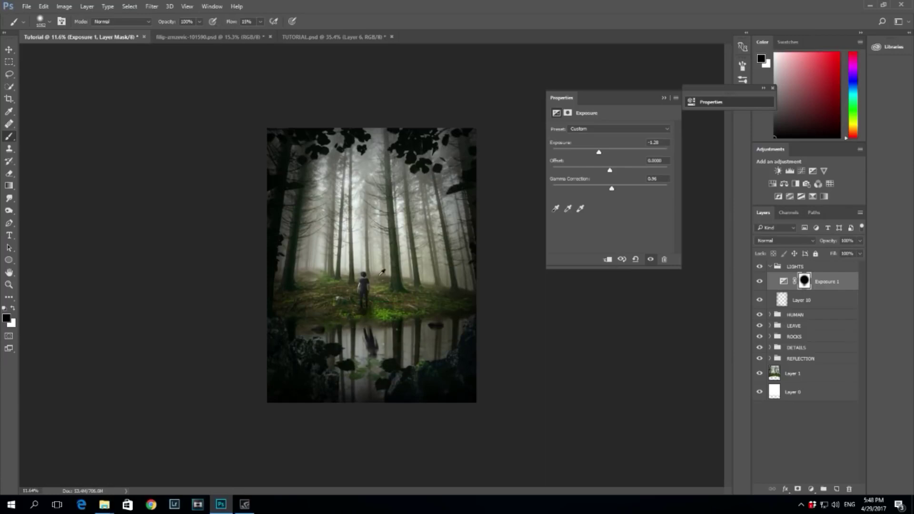
Compare the image with and without the Exposure 1 adjustment and the whole LIGHTS group.
{"action": "scroll", "coordinate": [452, 302], "scroll_direction": "down", "scroll_amount": 2}
{"action": "left_click", "coordinate": [759, 282]}
{"action": "left_click", "coordinate": [760, 281]}
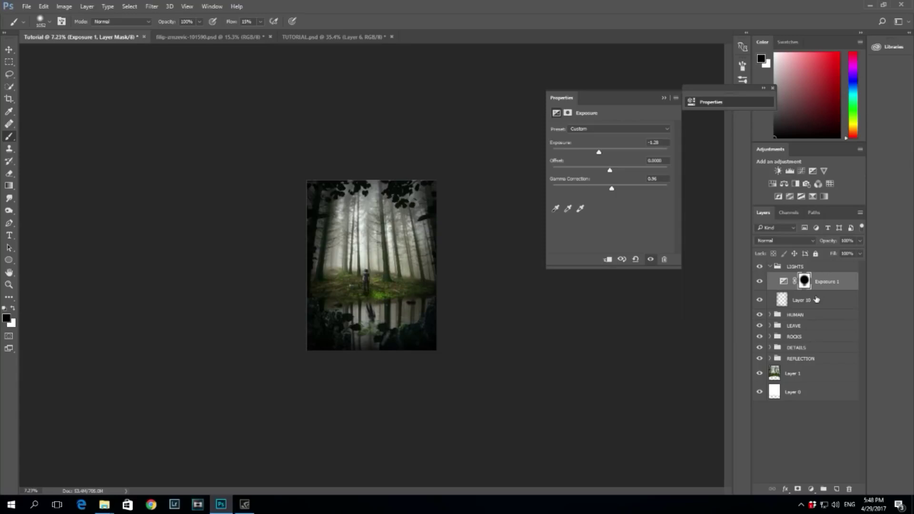
{"action": "left_click", "coordinate": [760, 267]}
{"action": "left_click", "coordinate": [760, 267]}
{"action": "key", "text": "ctrl+plus"}
{"action": "key", "text": "ctrl+plus"}
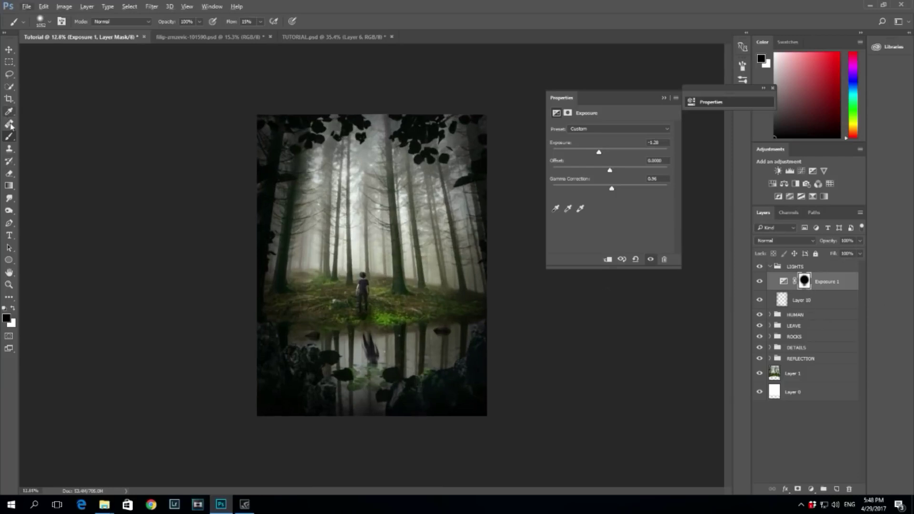
Paint white at 6% flow with a large soft brush on the Exposure 1 mask to bring back darkening around the upper trees.
{"action": "key", "text": "x"}
{"action": "left_click", "coordinate": [259, 22]}
{"action": "left_click_drag", "start_coordinate": [259, 33], "coordinate": [255, 33]}
{"action": "right_click", "coordinate": [322, 128], "text": "alt"}
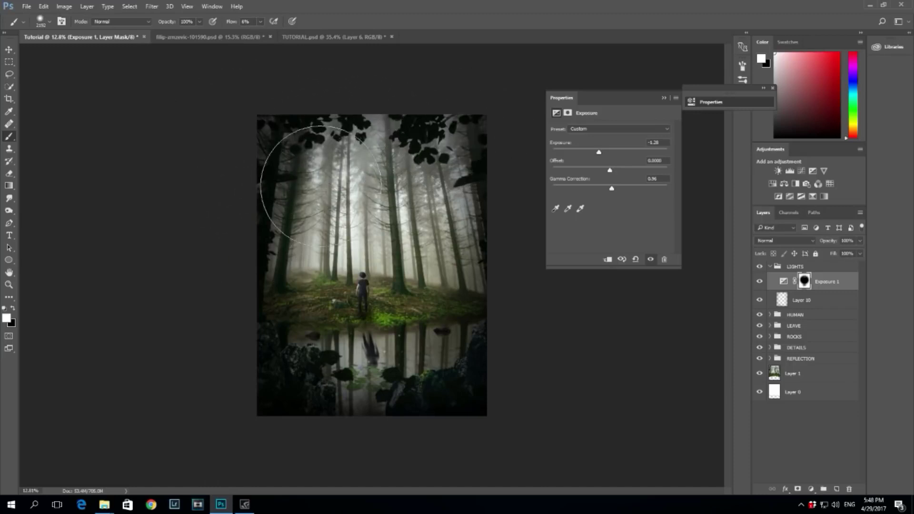
{"action": "right_click", "coordinate": [363, 275], "text": "alt"}
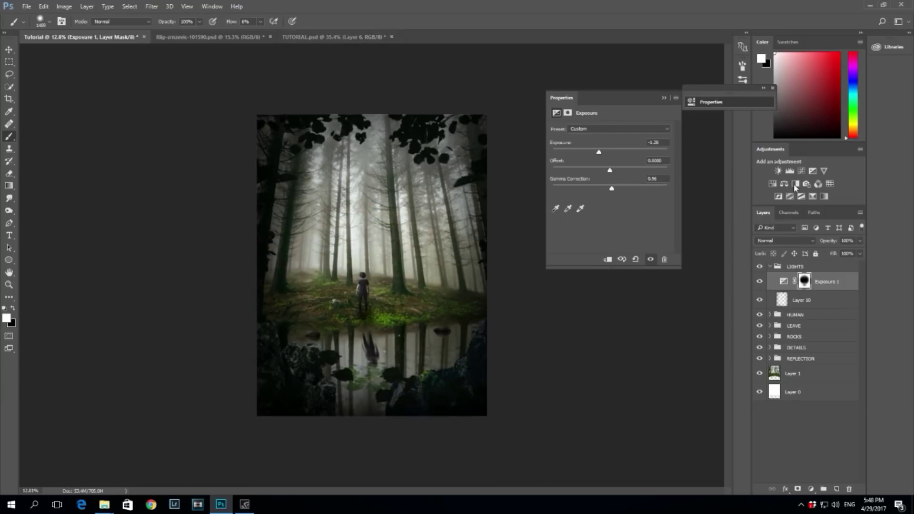
Add a Levels adjustment with input levels 2, 0.96 and 234 and output white 250, and compare it on and off.
{"action": "left_click", "coordinate": [789, 170]}
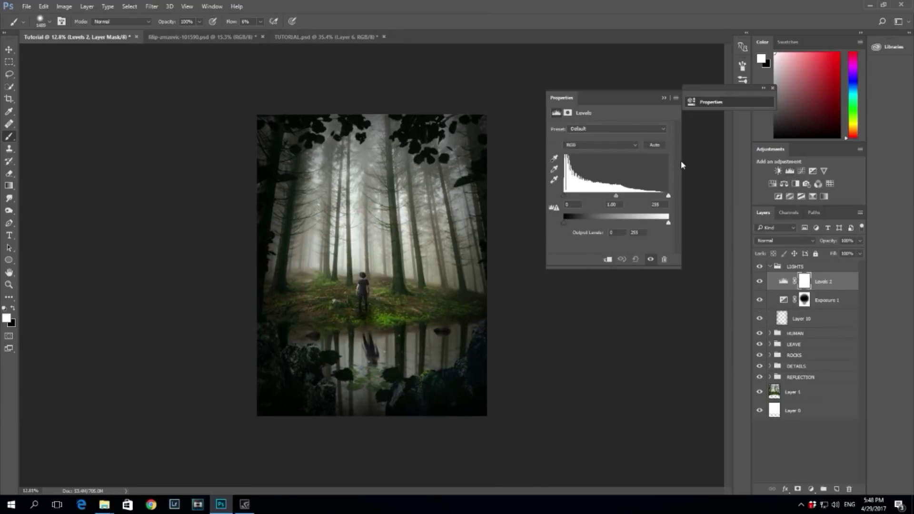
{"action": "left_click_drag", "start_coordinate": [668, 199], "coordinate": [659, 197]}
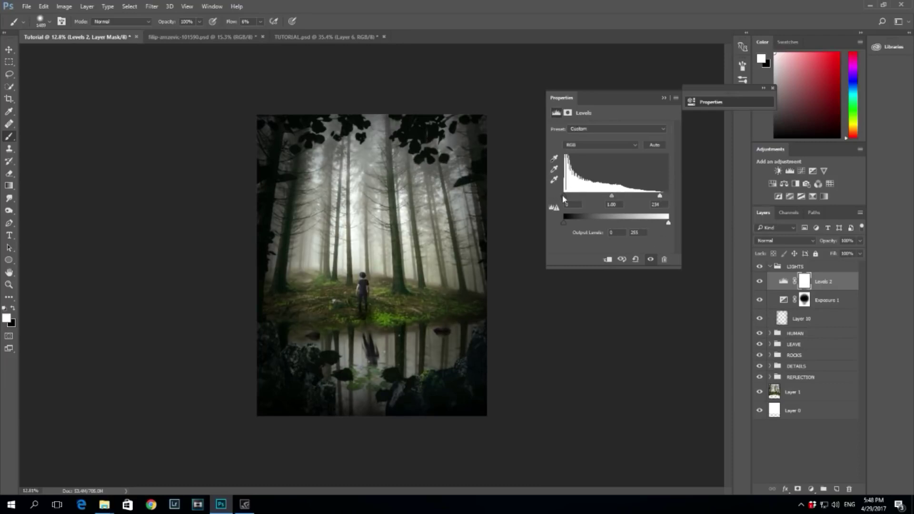
{"action": "left_click_drag", "start_coordinate": [565, 196], "coordinate": [565, 196]}
{"action": "left_click_drag", "start_coordinate": [668, 222], "coordinate": [666, 226]}
{"action": "left_click_drag", "start_coordinate": [614, 199], "coordinate": [615, 199]}
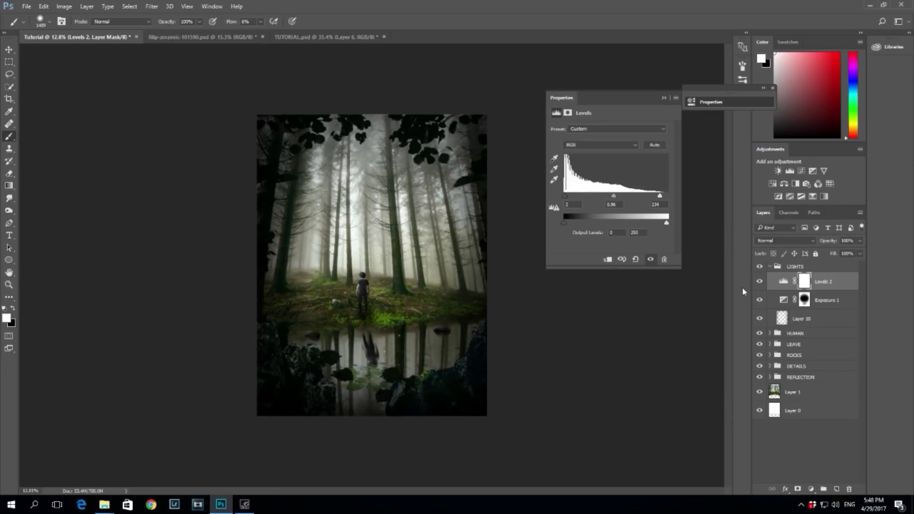
{"action": "left_click", "coordinate": [759, 282]}
{"action": "left_click", "coordinate": [760, 282]}
Compare the lighting with the finished version in TUTORIAL.psd and return to the Tutorial document.
{"action": "left_click", "coordinate": [304, 37]}
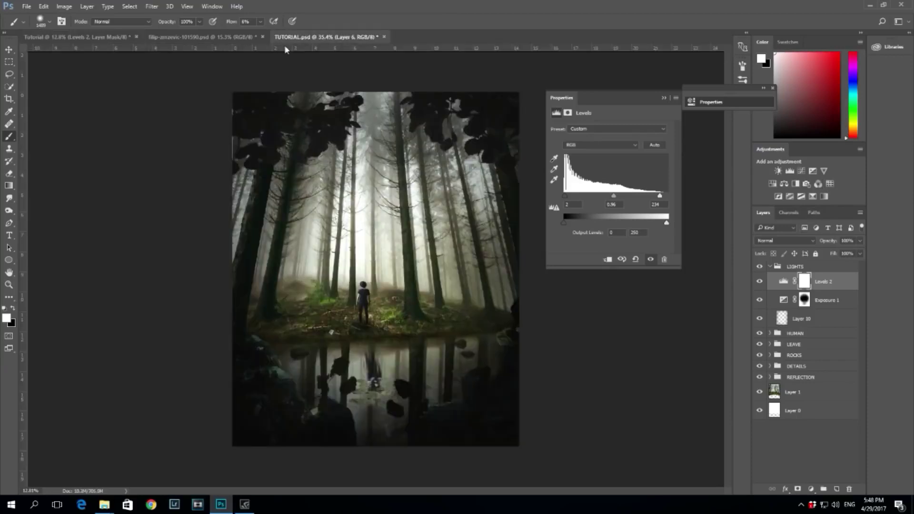
{"action": "left_click", "coordinate": [193, 37]}
{"action": "left_click", "coordinate": [333, 36]}
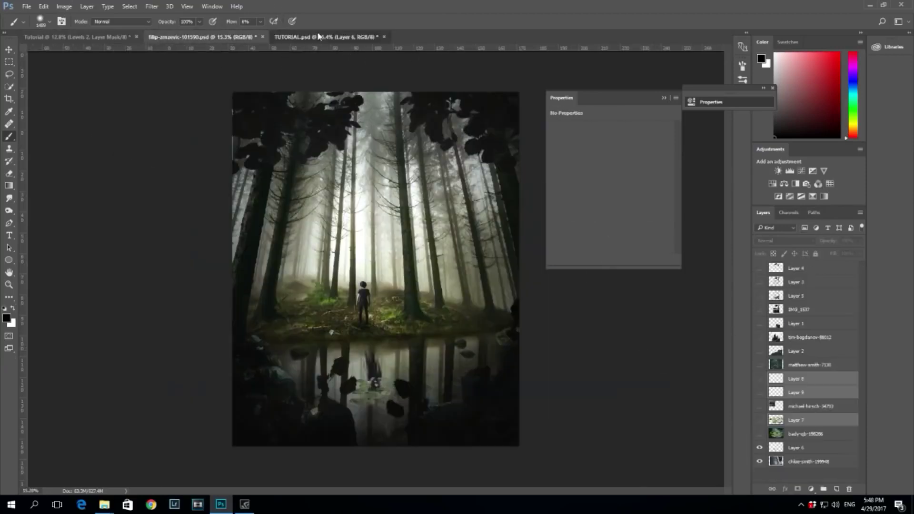
{"action": "left_click", "coordinate": [76, 37]}
Add a Curves adjustment that slightly lifts the black point, lowers the darker midtones and raises the highlights into a gentle S-curve.
{"action": "left_click", "coordinate": [801, 171]}
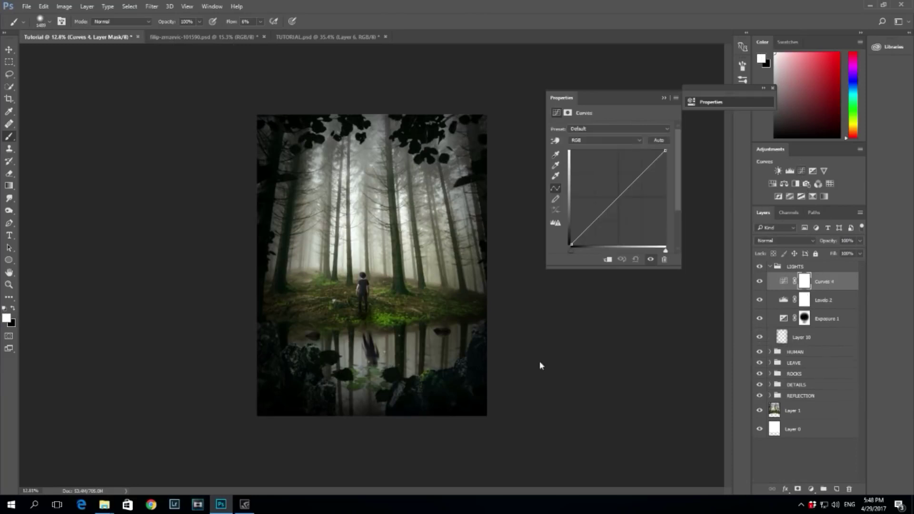
{"action": "mouse_move", "coordinate": [571, 243]}
{"action": "left_mouse_down"}
{"action": "mouse_move", "coordinate": [571, 224]}
{"action": "mouse_move", "coordinate": [570, 241]}
{"action": "left_mouse_up"}
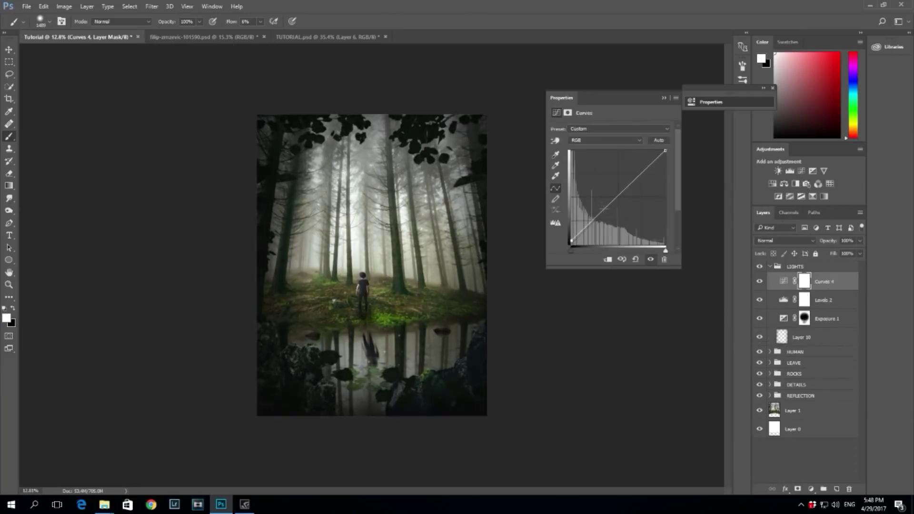
{"action": "left_click_drag", "start_coordinate": [603, 209], "coordinate": [608, 211]}
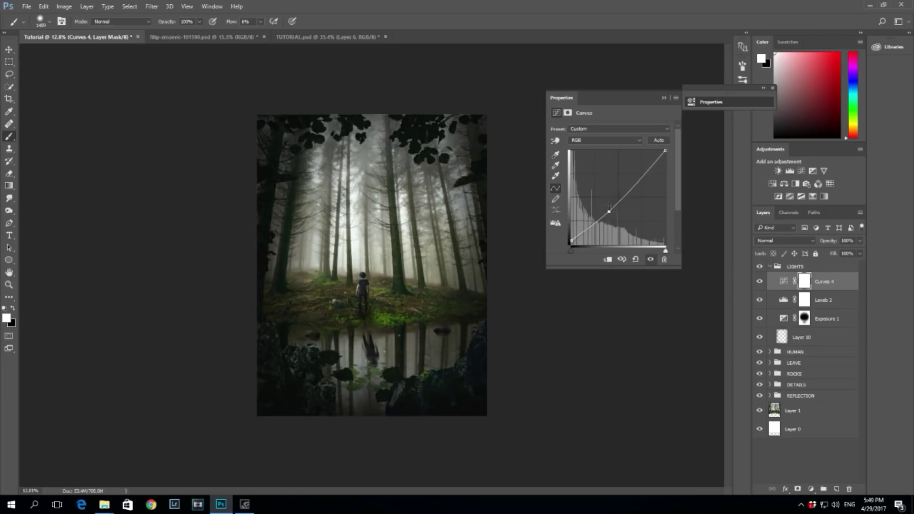
{"action": "left_click_drag", "start_coordinate": [651, 166], "coordinate": [648, 164]}
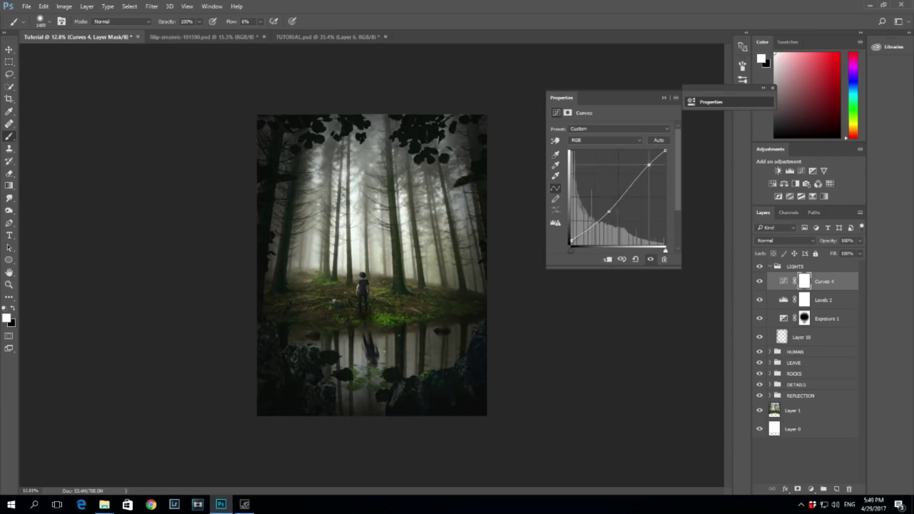
Examine the effect of the Curves 4 adjustment on the image by comparing it on and off.
{"action": "left_click", "coordinate": [760, 281]}
{"action": "left_click", "coordinate": [760, 282]}
{"action": "left_click", "coordinate": [760, 282]}
{"action": "left_click", "coordinate": [760, 281]}
{"action": "scroll", "coordinate": [408, 315], "scroll_direction": "up", "scroll_amount": 2}
{"action": "scroll", "coordinate": [407, 316], "scroll_direction": "down", "scroll_amount": 3}
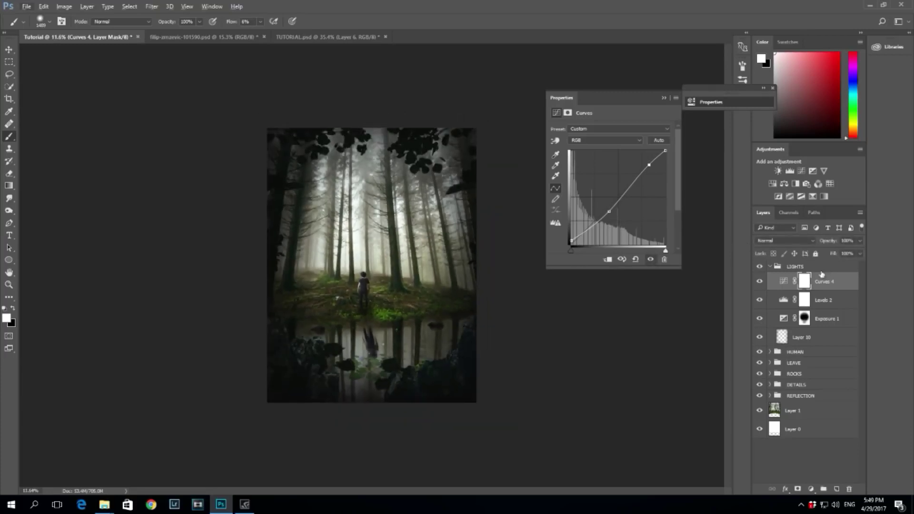
{"action": "left_click", "coordinate": [762, 282]}
{"action": "left_click", "coordinate": [762, 282]}
Add a new layer above Curves 4 in Overlay mode and prepare a large soft brush with about 86% flow.
{"action": "left_click", "coordinate": [836, 488]}
{"action": "key", "text": "x"}
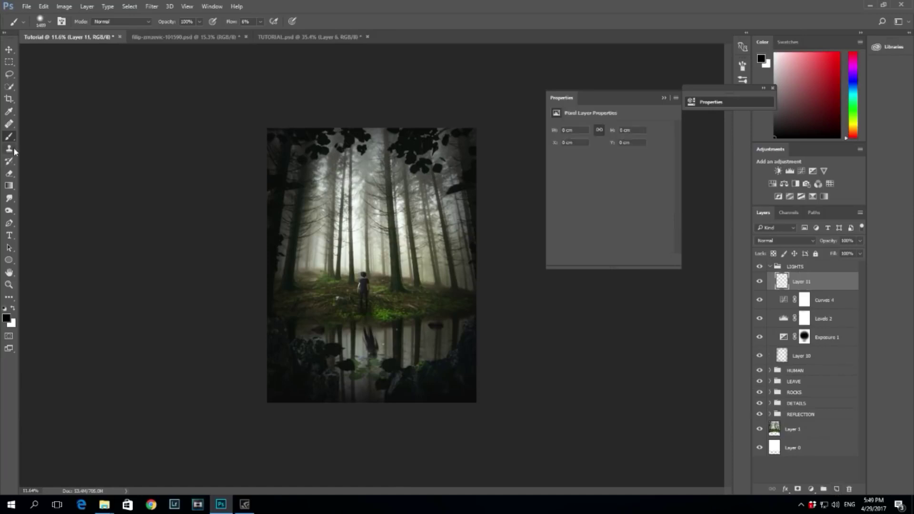
{"action": "left_click", "coordinate": [800, 244]}
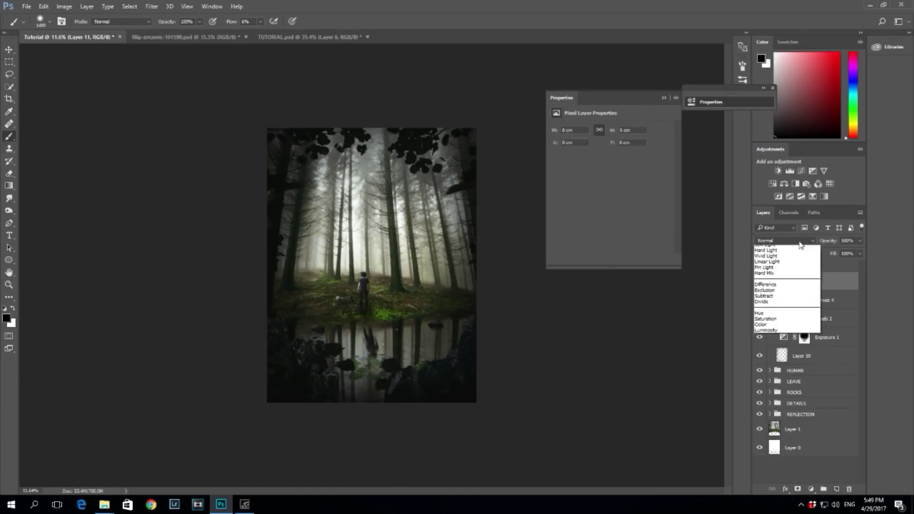
{"action": "left_click", "coordinate": [778, 333]}
{"action": "left_click_drag", "start_coordinate": [352, 185], "coordinate": [440, 200]}
{"action": "left_click_drag", "start_coordinate": [261, 23], "coordinate": [295, 35]}
Pick the pale yellow #ffe9bf as foreground color and paint one large soft glow between the trees above the figure.
{"action": "left_click", "coordinate": [8, 318]}
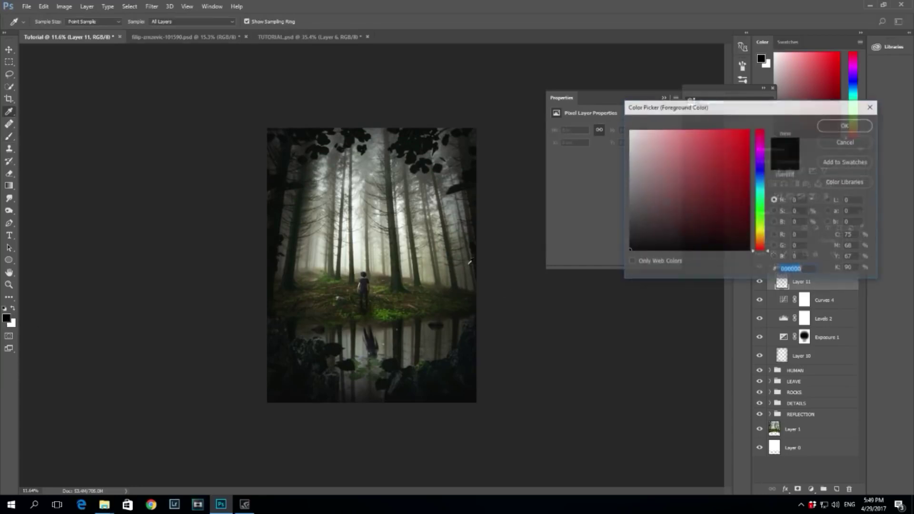
{"action": "left_click", "coordinate": [361, 243]}
{"action": "left_click_drag", "start_coordinate": [764, 220], "coordinate": [762, 241]}
{"action": "left_click", "coordinate": [658, 130]}
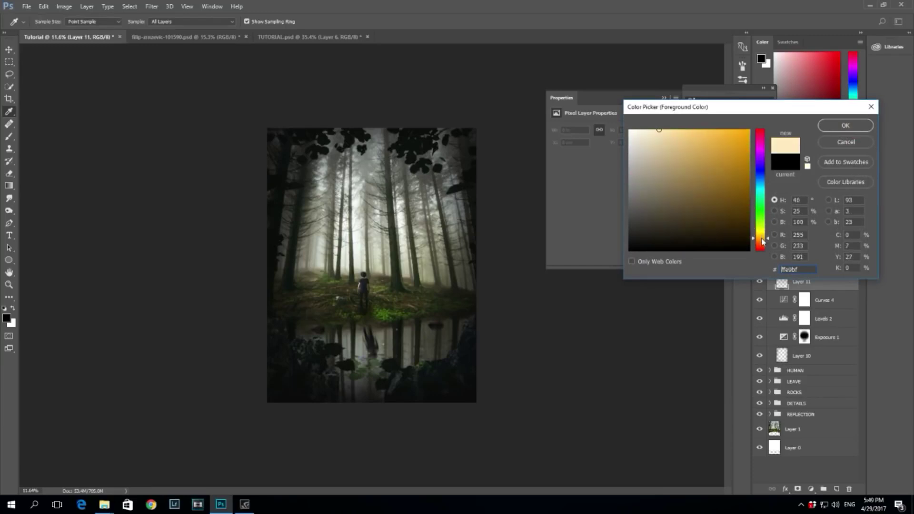
{"action": "left_click", "coordinate": [845, 125]}
{"action": "key", "text": "b"}
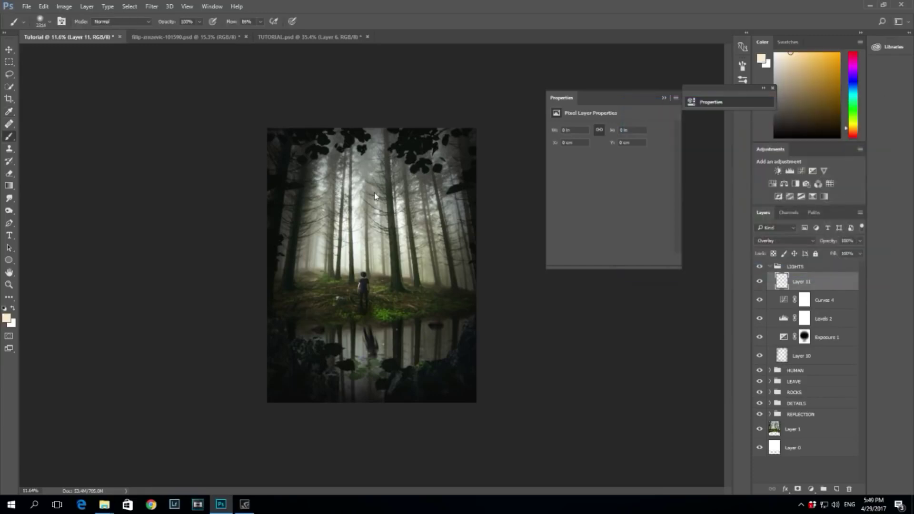
{"action": "mouse_move", "coordinate": [359, 220]}
{"action": "left_mouse_down", "text": "alt"}
{"action": "mouse_move", "coordinate": [373, 224]}
{"action": "mouse_move", "coordinate": [362, 227]}
{"action": "left_mouse_up", "text": "alt"}
{"action": "left_click", "coordinate": [366, 219]}
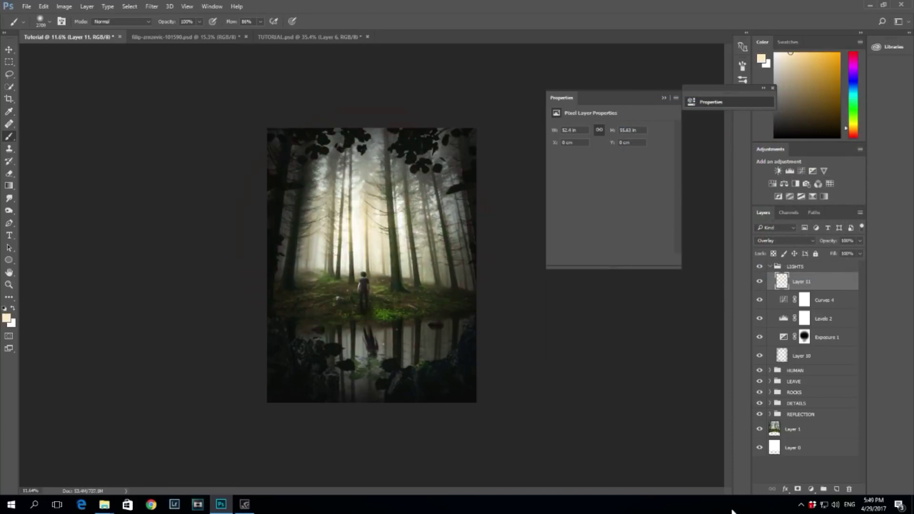
Reduce the fill of Layer 11 to 23% and compare the glow on and off.
{"action": "mouse_move", "coordinate": [852, 268]}
{"action": "left_mouse_down"}
{"action": "mouse_move", "coordinate": [815, 266]}
{"action": "mouse_move", "coordinate": [825, 267]}
{"action": "left_mouse_up"}
{"action": "left_click", "coordinate": [760, 281]}
{"action": "left_click", "coordinate": [759, 281]}
{"action": "left_click", "coordinate": [759, 281]}
{"action": "left_click", "coordinate": [759, 281]}
{"action": "left_click", "coordinate": [759, 281]}
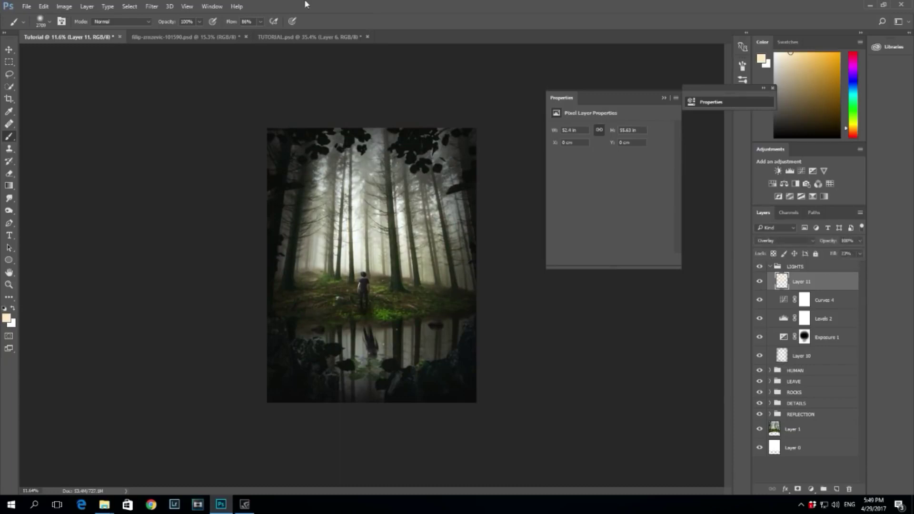
Paint a faint glow at 1% flow around the figure on Layer 11, compare it on and off, and select the LIGHTS group.
{"action": "left_click_drag", "start_coordinate": [260, 21], "coordinate": [223, 37]}
{"action": "right_click", "coordinate": [408, 270], "text": "alt"}
{"action": "mouse_move", "coordinate": [368, 278]}
{"action": "left_mouse_down"}
{"action": "mouse_move", "coordinate": [389, 264]}
{"action": "mouse_move", "coordinate": [394, 273]}
{"action": "left_mouse_up"}
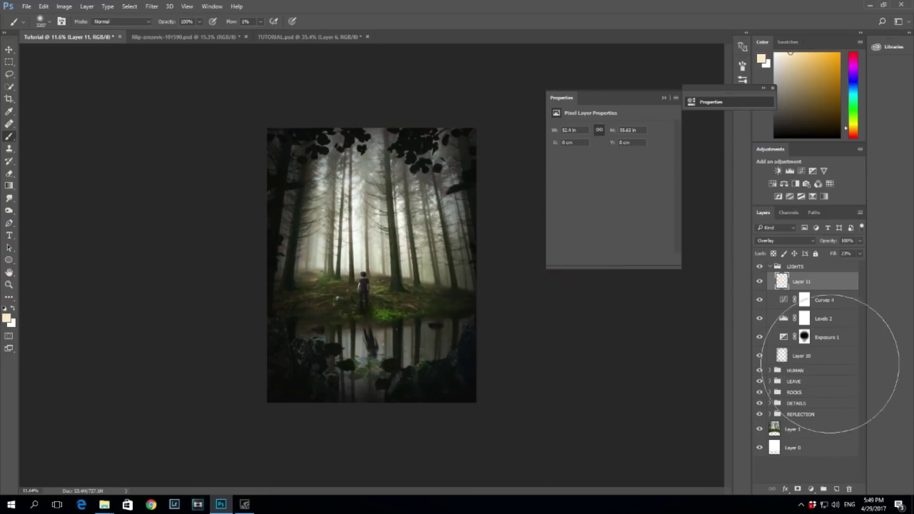
{"action": "left_click", "coordinate": [759, 283]}
{"action": "left_click", "coordinate": [759, 283]}
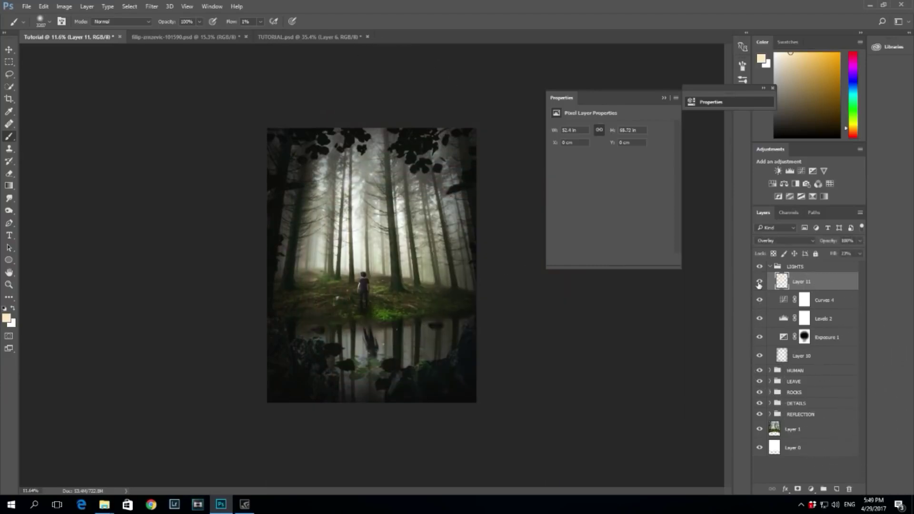
{"action": "scroll", "coordinate": [435, 289], "scroll_direction": "up", "scroll_amount": 2}
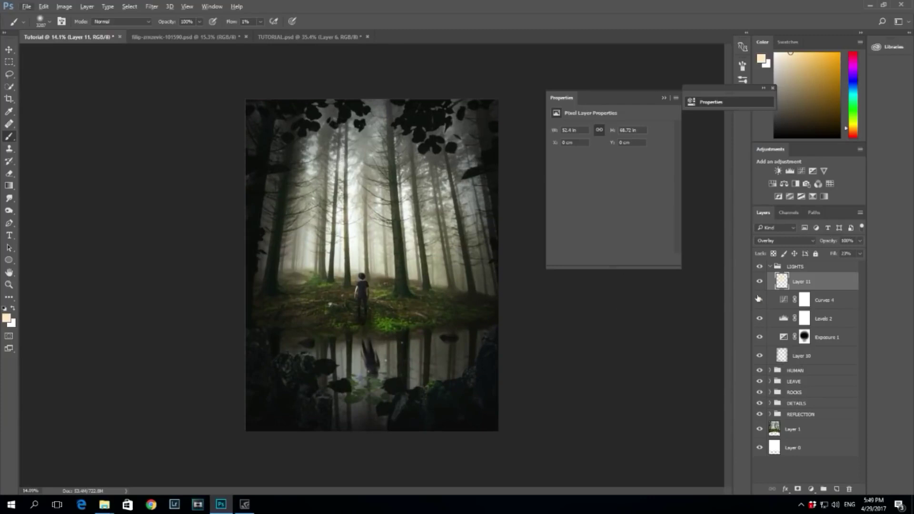
{"action": "left_click", "coordinate": [765, 270]}
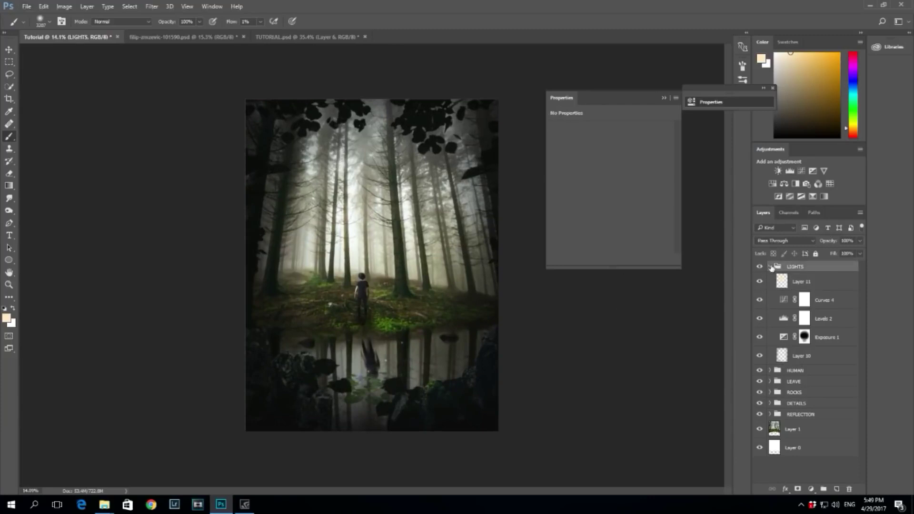
Collapse the LIGHTS group and compare the whole composite with its lighting on and off.
{"action": "left_click", "coordinate": [769, 266]}
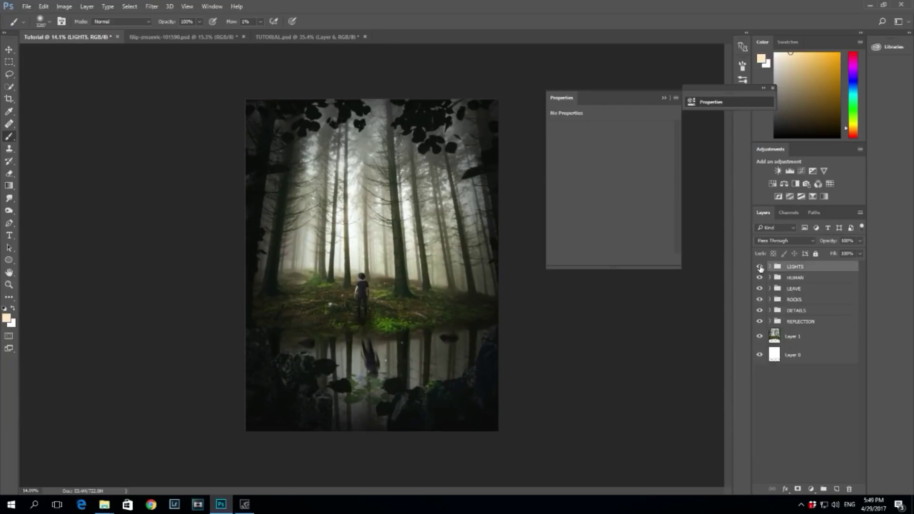
{"action": "left_click", "coordinate": [760, 267]}
{"action": "left_click", "coordinate": [759, 267]}
{"action": "left_click", "coordinate": [759, 267]}
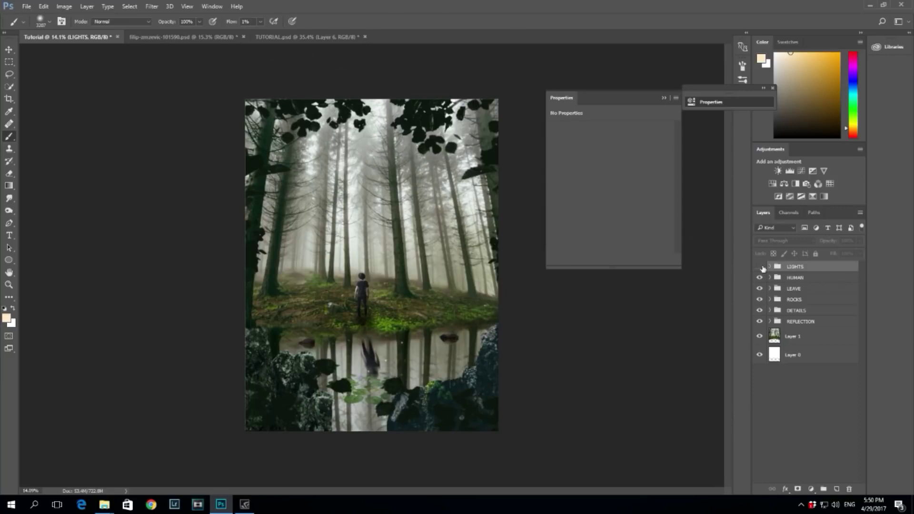
{"action": "left_click", "coordinate": [759, 267]}
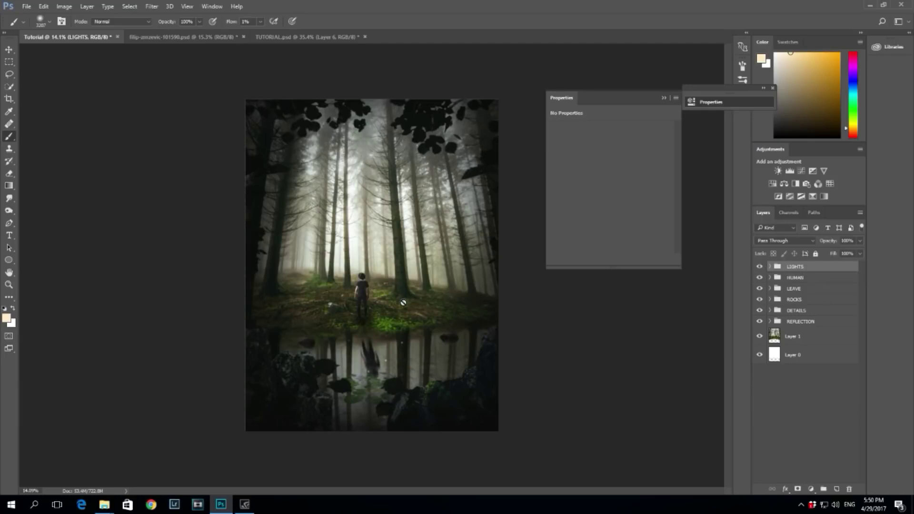
{"action": "scroll", "coordinate": [403, 302], "scroll_direction": "down", "scroll_amount": 2}
{"action": "scroll", "coordinate": [458, 335], "scroll_direction": "up", "scroll_amount": 2}
Switch to the TUTORIAL.psd document and show its COLOR group, comparing the image with and without it.
{"action": "left_click", "coordinate": [293, 37]}
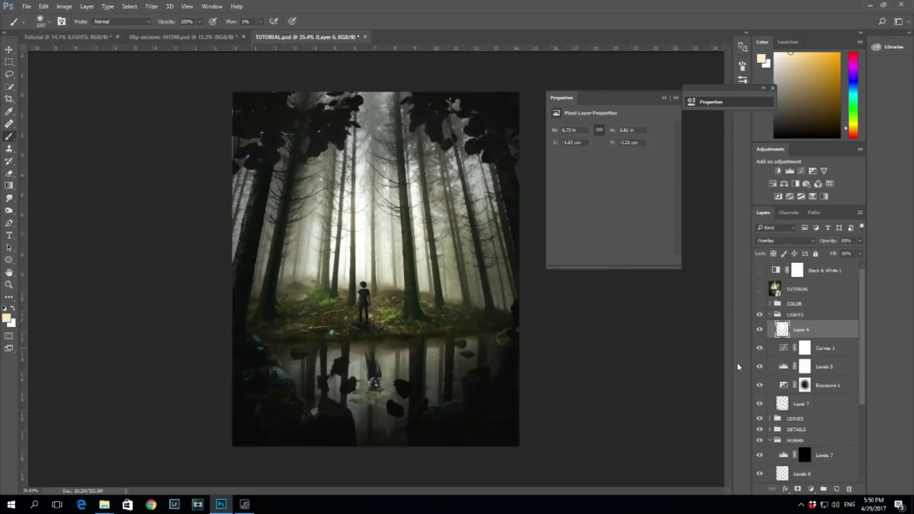
{"action": "left_click", "coordinate": [759, 303]}
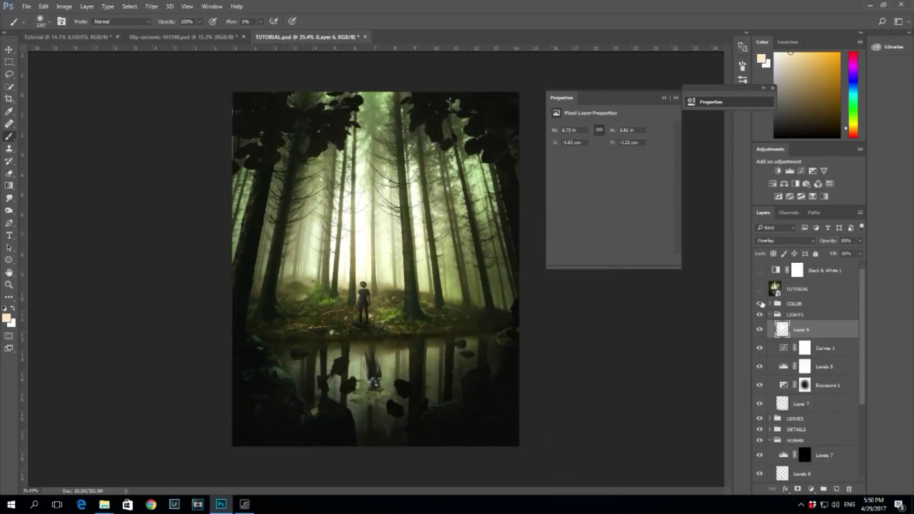
{"action": "left_click", "coordinate": [759, 303]}
{"action": "left_click", "coordinate": [760, 304]}
Duplicate the COLOR group from TUTORIAL.psd into the Tutorial document and return to that document.
{"action": "left_click", "coordinate": [805, 305]}
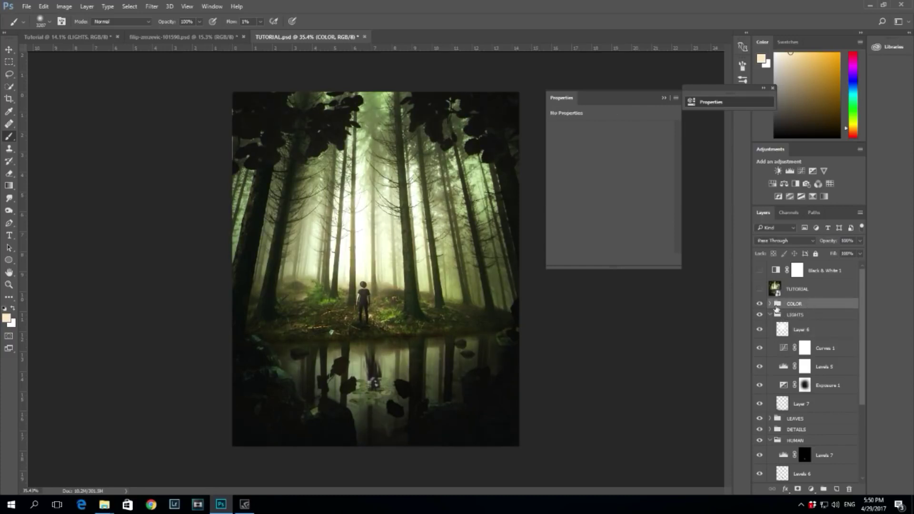
{"action": "right_click", "coordinate": [801, 308]}
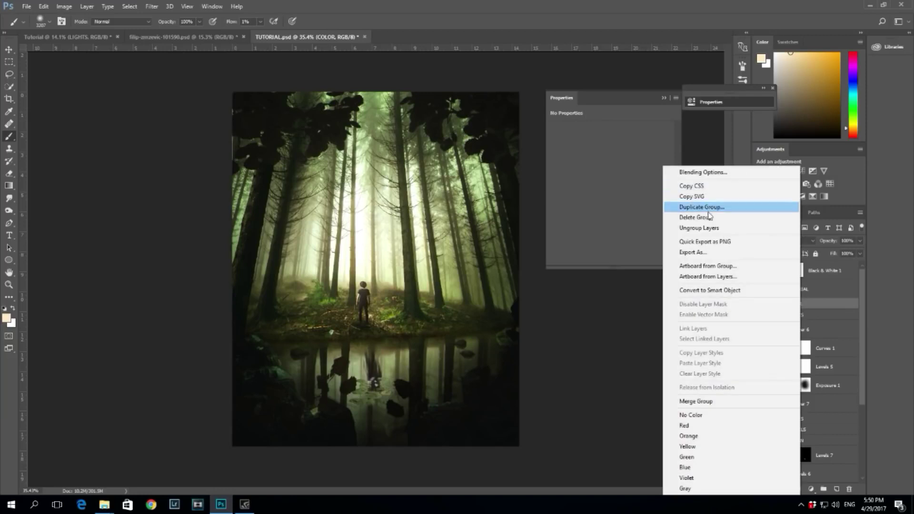
{"action": "left_click", "coordinate": [701, 206]}
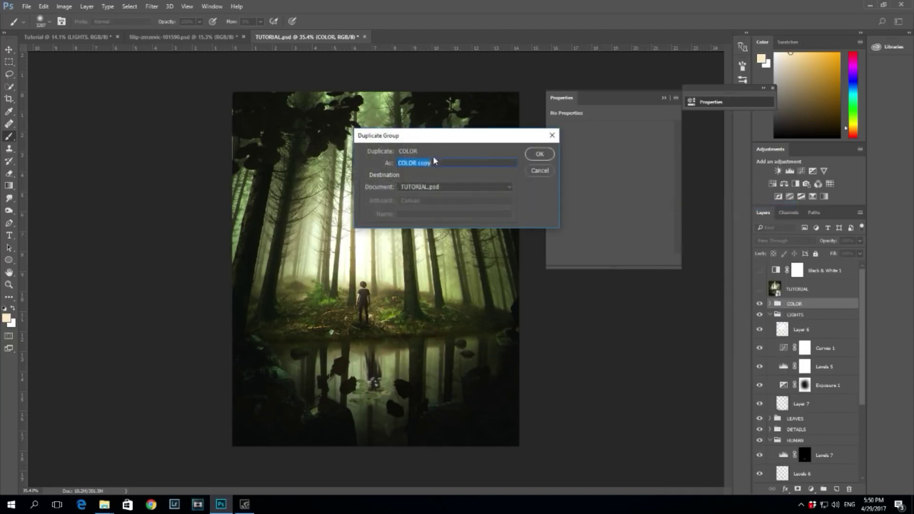
{"action": "left_click", "coordinate": [442, 187]}
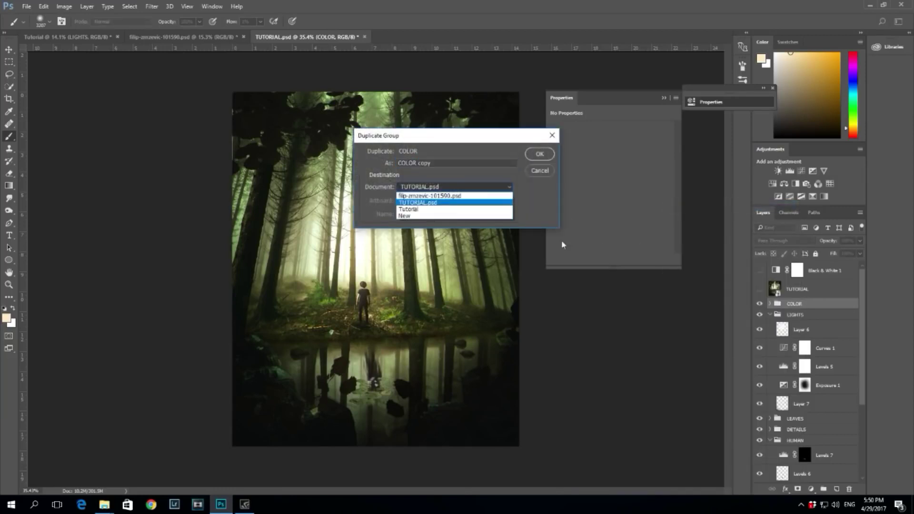
{"action": "left_click", "coordinate": [449, 209]}
{"action": "left_click", "coordinate": [538, 153]}
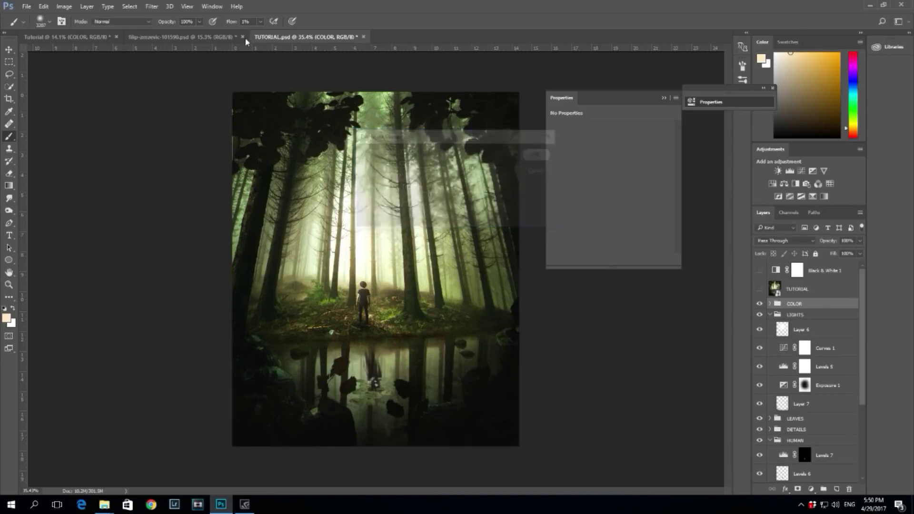
{"action": "left_click", "coordinate": [101, 39]}
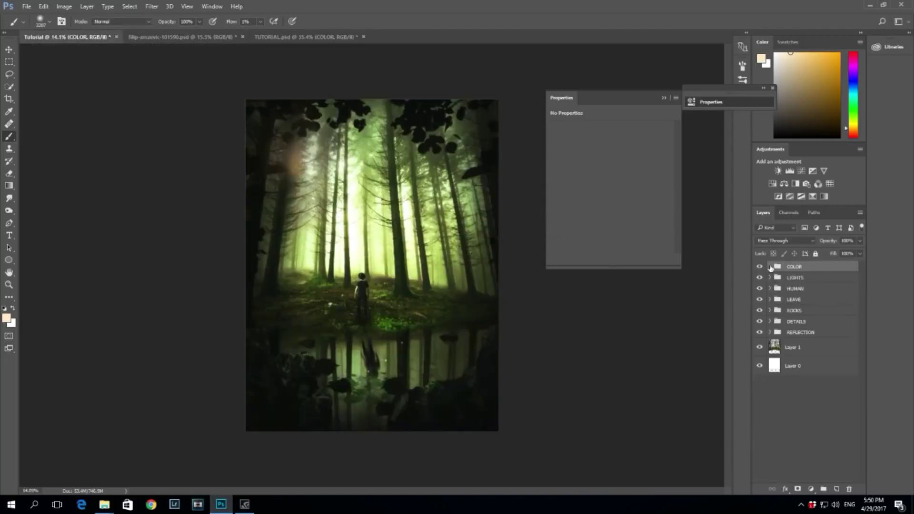
Expand the COLOR group and scale the Curves 4 layer mask to fill the whole canvas.
{"action": "left_click", "coordinate": [769, 267]}
{"action": "left_click", "coordinate": [804, 299]}
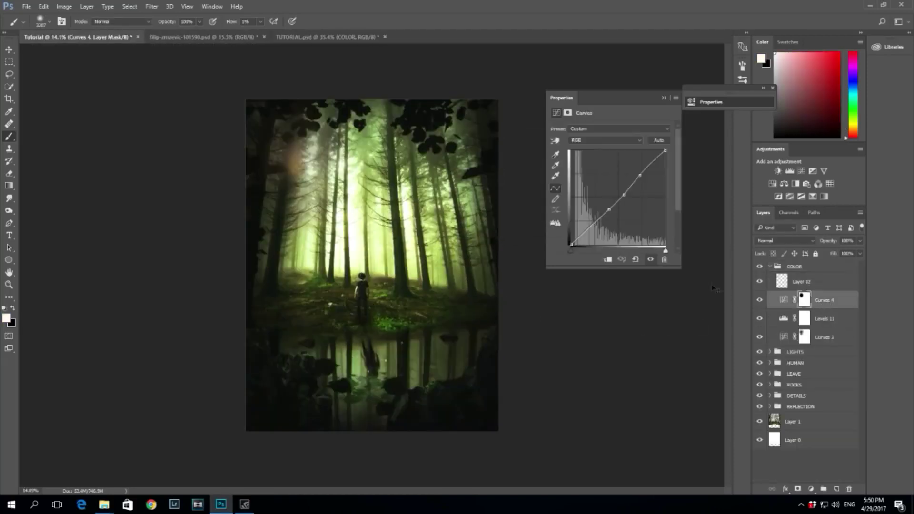
{"action": "key", "text": "ctrl+t"}
{"action": "left_click_drag", "start_coordinate": [361, 242], "coordinate": [499, 431]}
{"action": "left_click", "coordinate": [420, 21]}
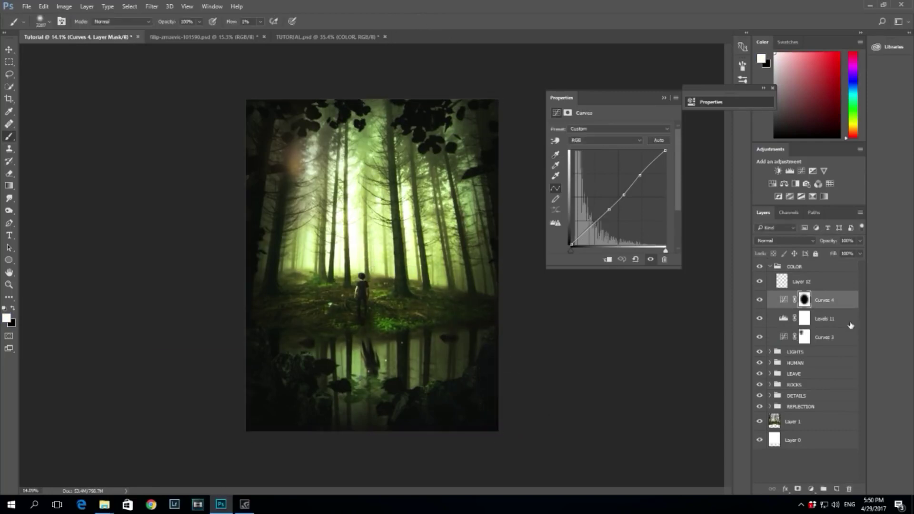
Try to free-transform the Levels 11 layer mask.
{"action": "left_click", "coordinate": [833, 320]}
{"action": "key", "text": "ctrl+t"}
{"action": "left_click", "coordinate": [446, 186]}
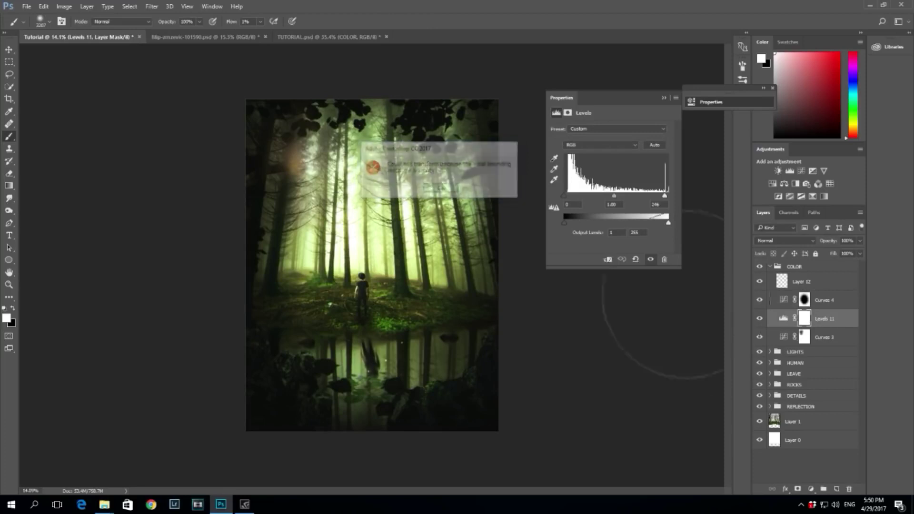
Scale the Curves 3 layer mask to cover the whole canvas and return to the Brush tool.
{"action": "left_click", "coordinate": [817, 336]}
{"action": "key", "text": "ctrl+t"}
{"action": "left_click_drag", "start_coordinate": [360, 239], "coordinate": [500, 430]}
{"action": "key", "text": "Return"}
{"action": "key", "text": "b"}
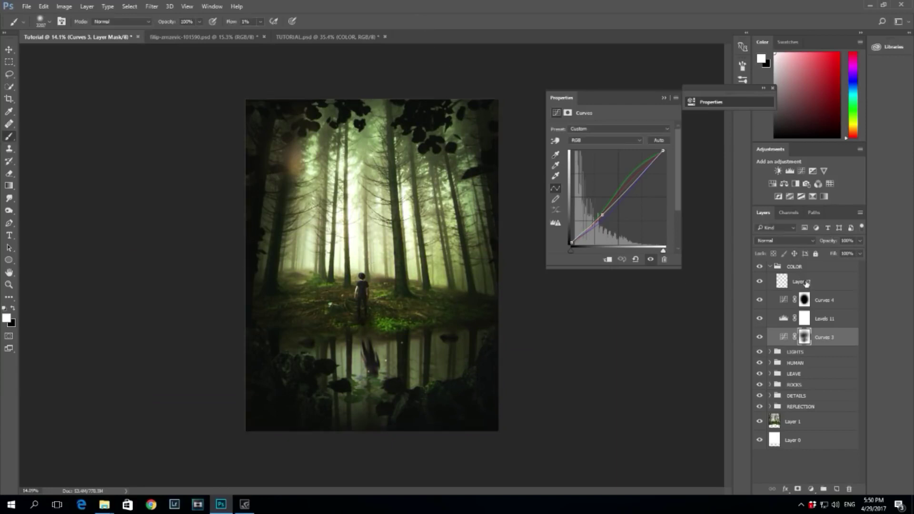
Enlarge Layer 12 in the COLOR group with a free transform so its glow spans the canvas.
{"action": "left_click", "coordinate": [804, 282]}
{"action": "key", "text": "ctrl+t"}
{"action": "left_click_drag", "start_coordinate": [360, 227], "coordinate": [498, 430]}
{"action": "left_click_drag", "start_coordinate": [462, 357], "coordinate": [457, 350]}
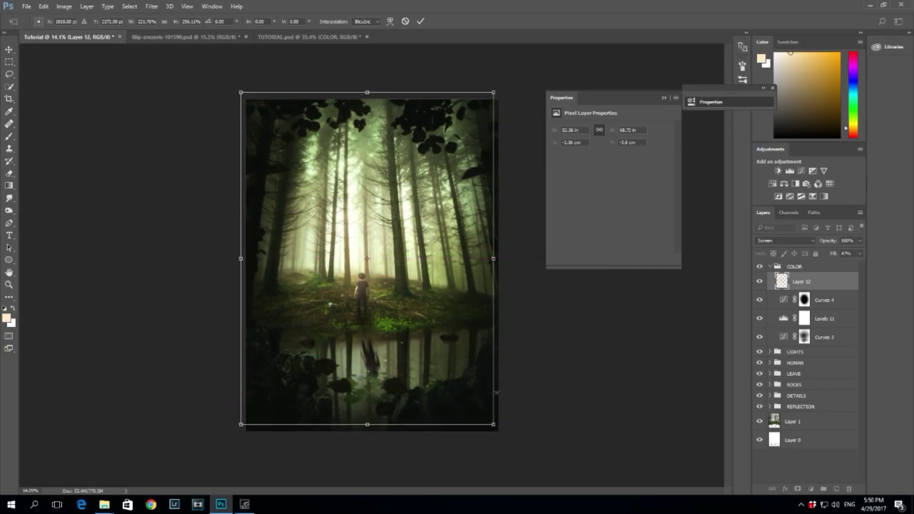
{"action": "left_click_drag", "start_coordinate": [493, 424], "coordinate": [497, 426]}
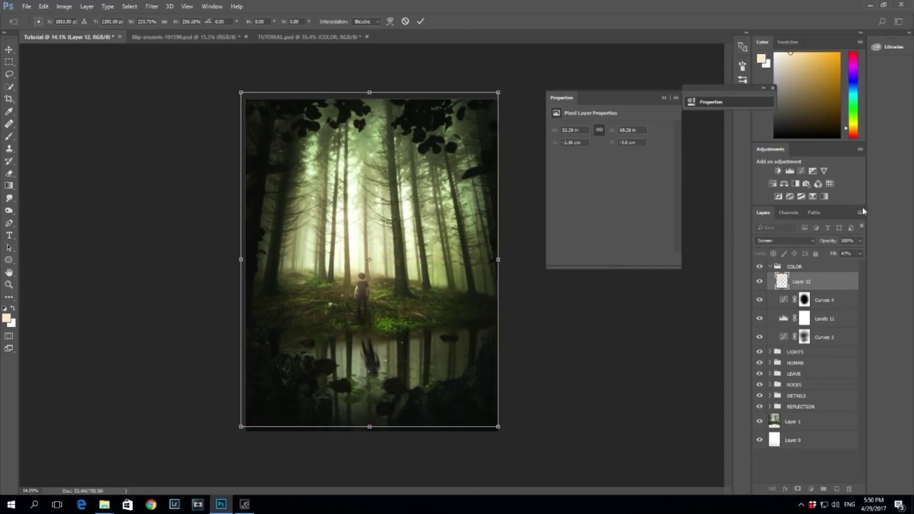
{"action": "left_click", "coordinate": [420, 21]}
{"action": "key", "text": "b"}
Move Layer 12 about 3.95 cm left and 8.75 cm up, set its fill to 39%, and compare with TUTORIAL.psd.
{"action": "key", "text": "ctrl+t"}
{"action": "left_click_drag", "start_coordinate": [412, 244], "coordinate": [404, 227]}
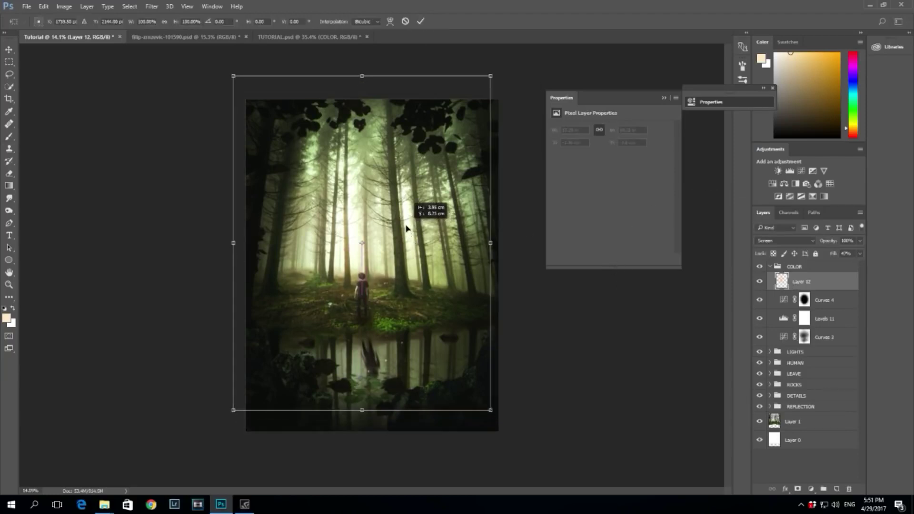
{"action": "key", "text": "Return"}
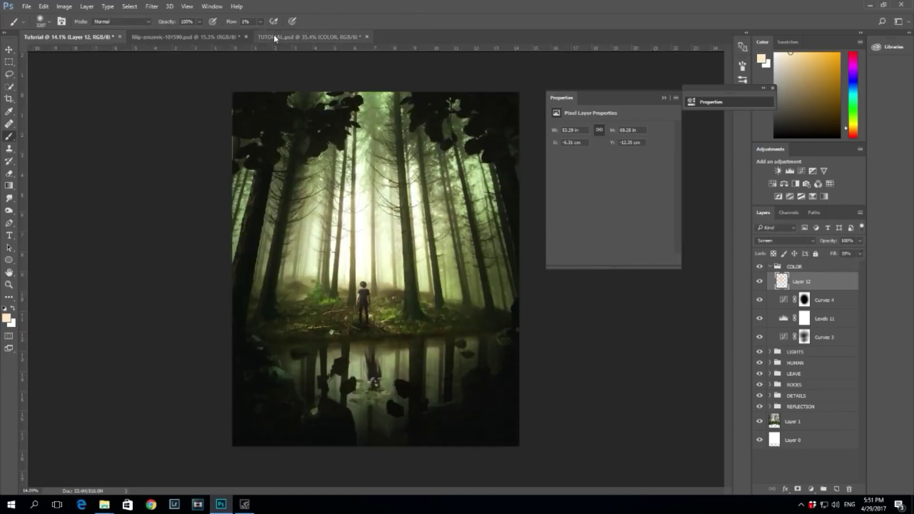
{"action": "left_click", "coordinate": [274, 38]}
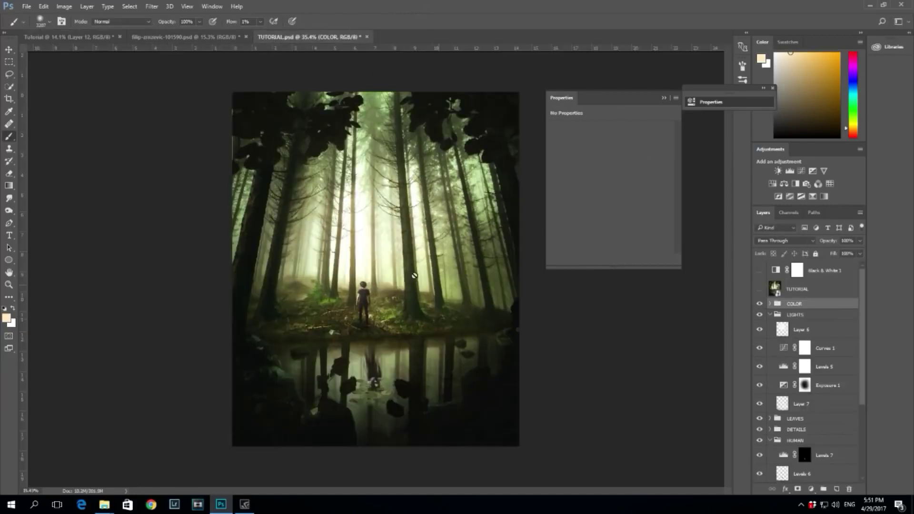
{"action": "left_click", "coordinate": [81, 38]}
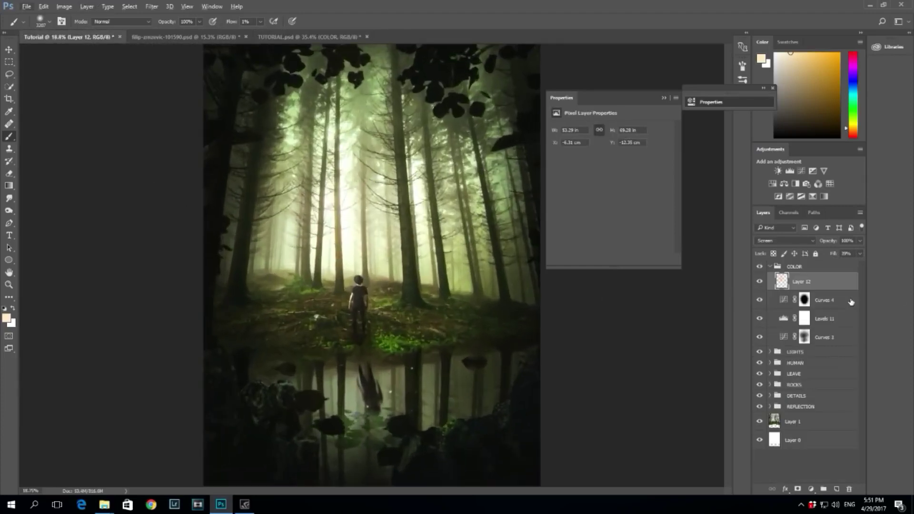
Examine the red and green channel curves of the Curves 3 adjustment.
{"action": "left_click", "coordinate": [809, 338]}
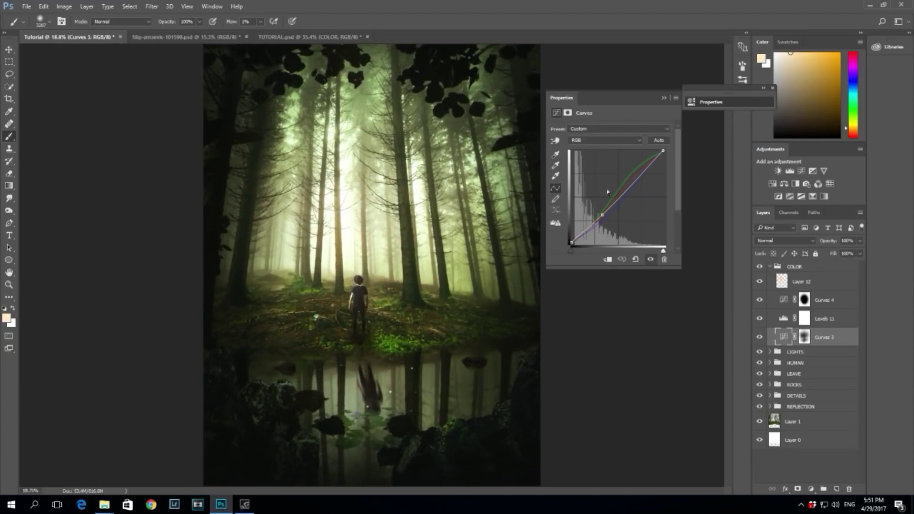
{"action": "left_click", "coordinate": [604, 140]}
{"action": "left_click", "coordinate": [597, 152]}
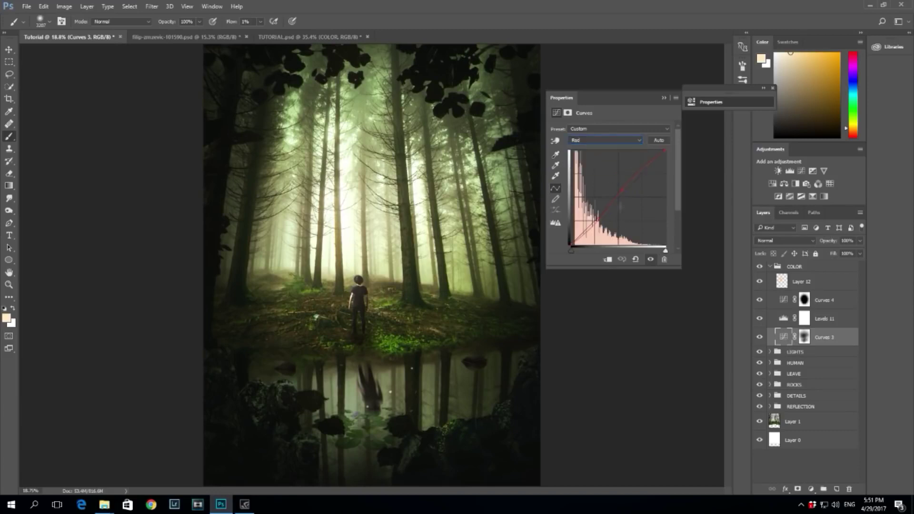
{"action": "left_click", "coordinate": [603, 139]}
{"action": "left_click", "coordinate": [600, 157]}
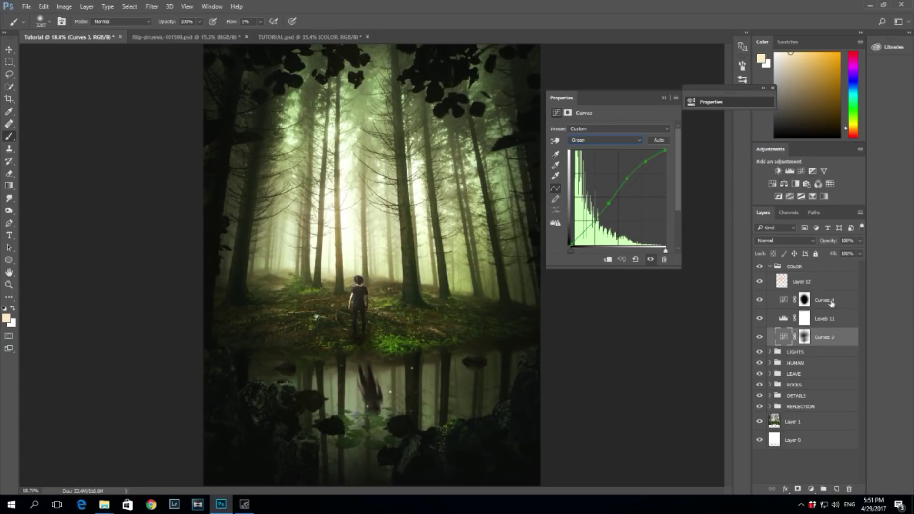
Compare the whole image with the COLOR group on and off, and collapse the group.
{"action": "left_click", "coordinate": [759, 267]}
{"action": "left_click", "coordinate": [760, 266]}
{"action": "scroll", "coordinate": [406, 288], "scroll_direction": "down", "scroll_amount": 3}
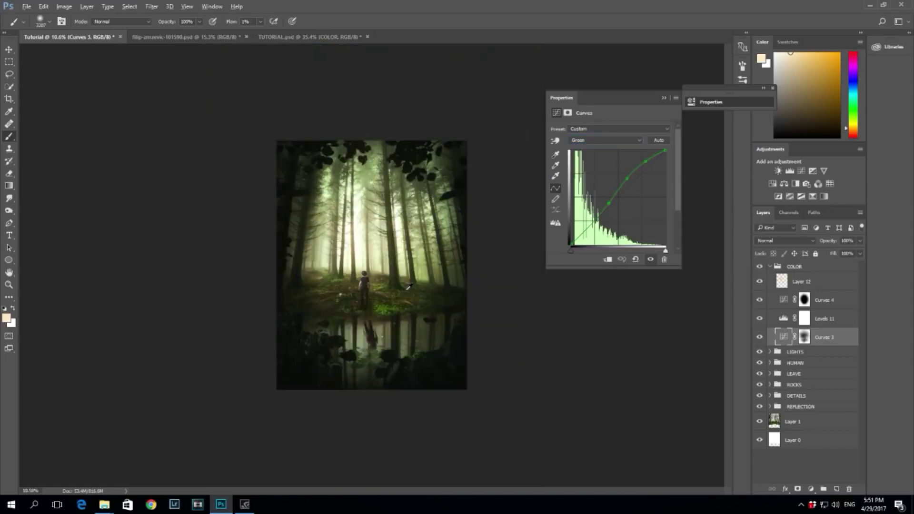
{"action": "left_click", "coordinate": [760, 267]}
{"action": "left_click", "coordinate": [760, 267]}
{"action": "left_click", "coordinate": [760, 267]}
{"action": "left_click", "coordinate": [760, 267]}
{"action": "left_click", "coordinate": [771, 266]}
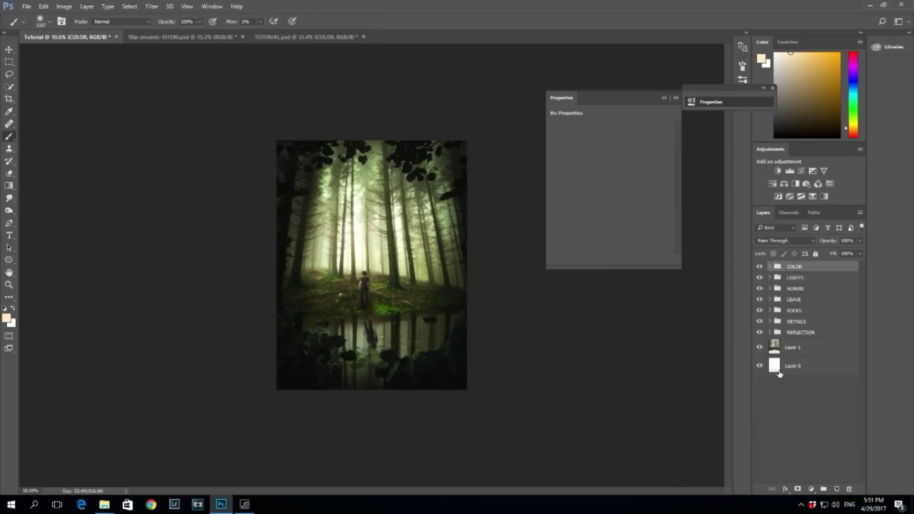
Hide all groups above Layer 1 except REFLECTION, and expand REFLECTION to inspect the shoreline up close.
{"action": "left_click", "coordinate": [759, 332]}
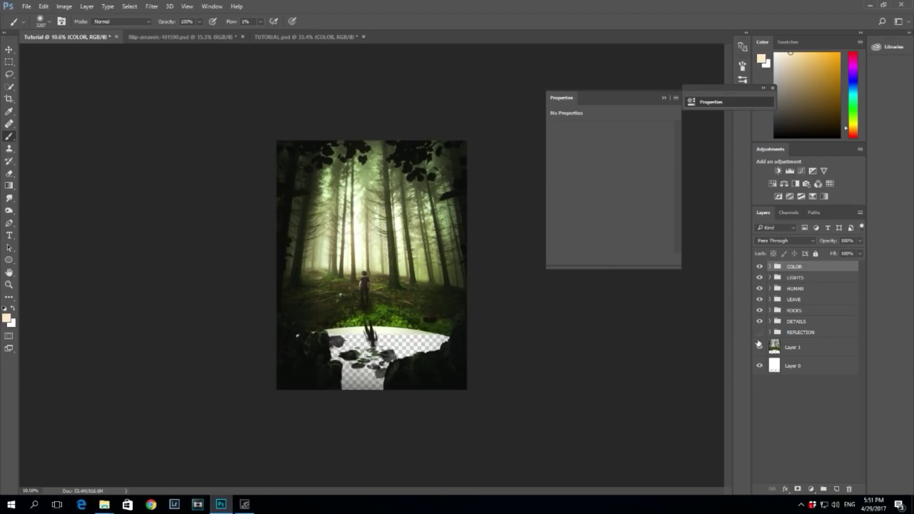
{"action": "left_click_drag", "start_coordinate": [760, 324], "coordinate": [759, 266]}
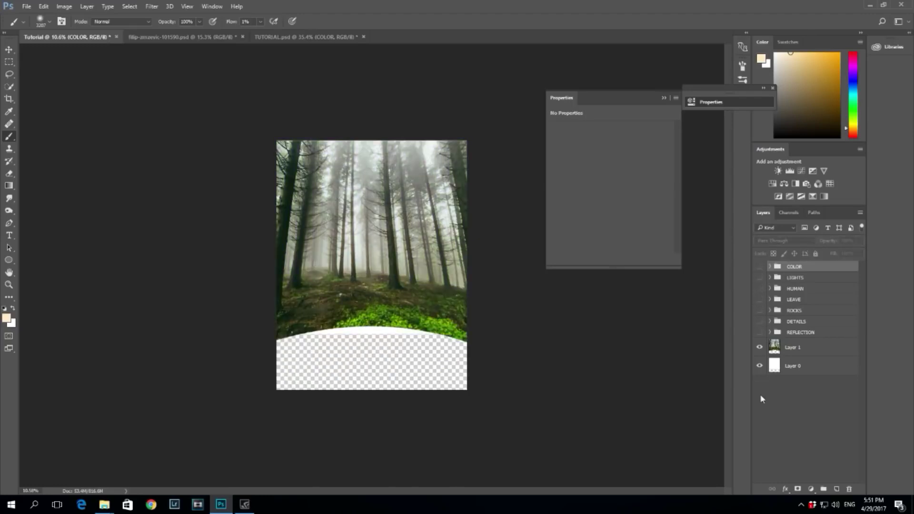
{"action": "left_click", "coordinate": [760, 333]}
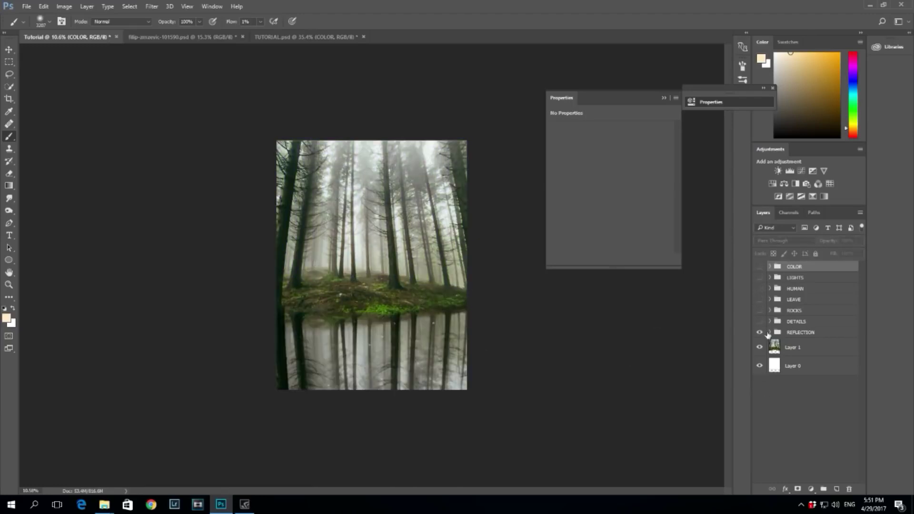
{"action": "left_click", "coordinate": [769, 332]}
{"action": "scroll", "coordinate": [409, 330], "scroll_direction": "up", "scroll_amount": 3}
{"action": "scroll", "coordinate": [409, 330], "scroll_direction": "up", "scroll_amount": 3}
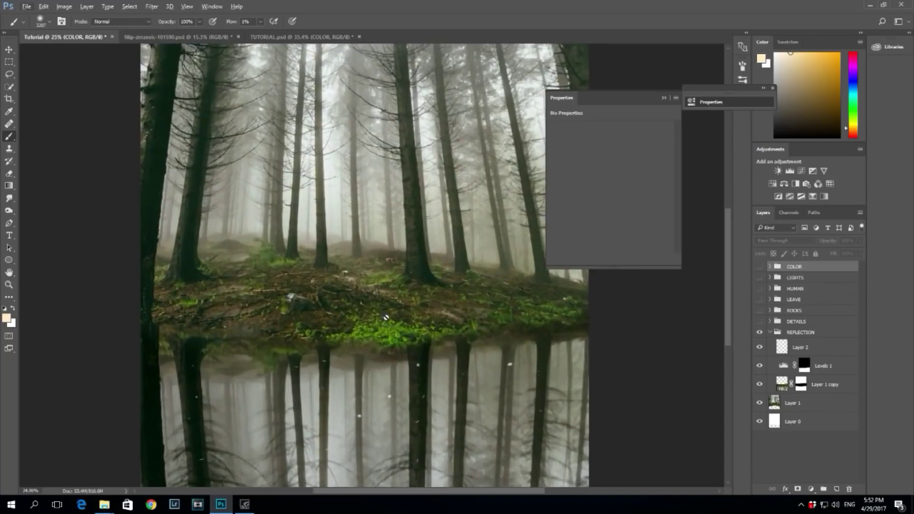
Check the finished look in TUTORIAL.psd, return to the Tutorial document, and toggle Layer 1's visibility off and on.
{"action": "left_click", "coordinate": [315, 39]}
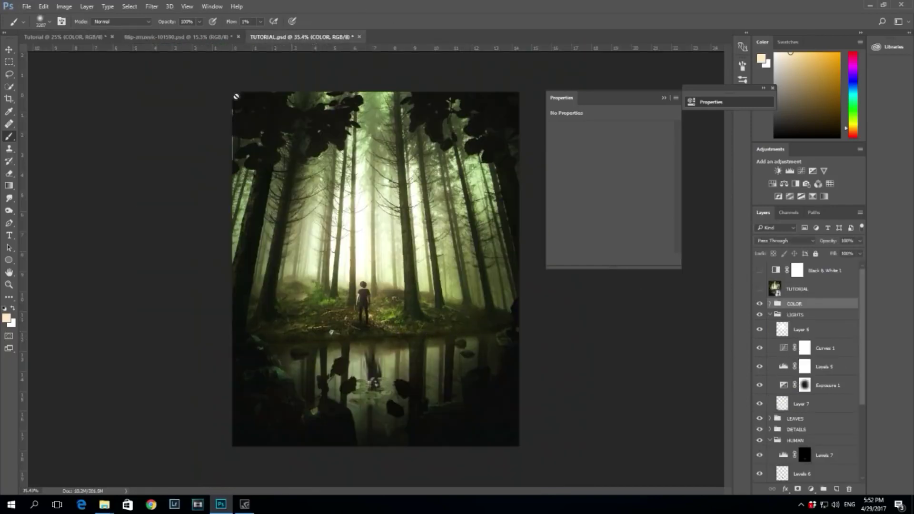
{"action": "left_click", "coordinate": [86, 38]}
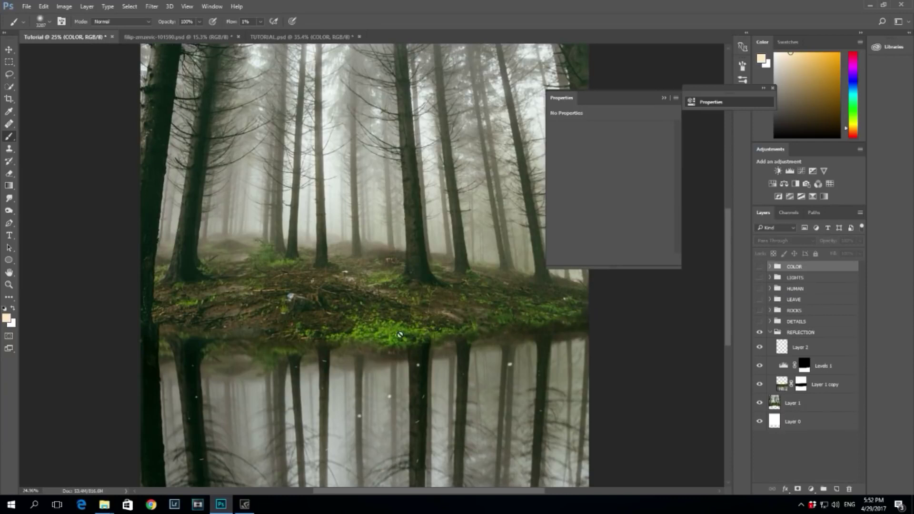
{"action": "left_click", "coordinate": [759, 402]}
{"action": "left_click", "coordinate": [759, 403]}
On Layer 1 copy's mask, set the brush flow to 100% and paint with white along the green shoreline to extend the reflection.
{"action": "left_click", "coordinate": [800, 384]}
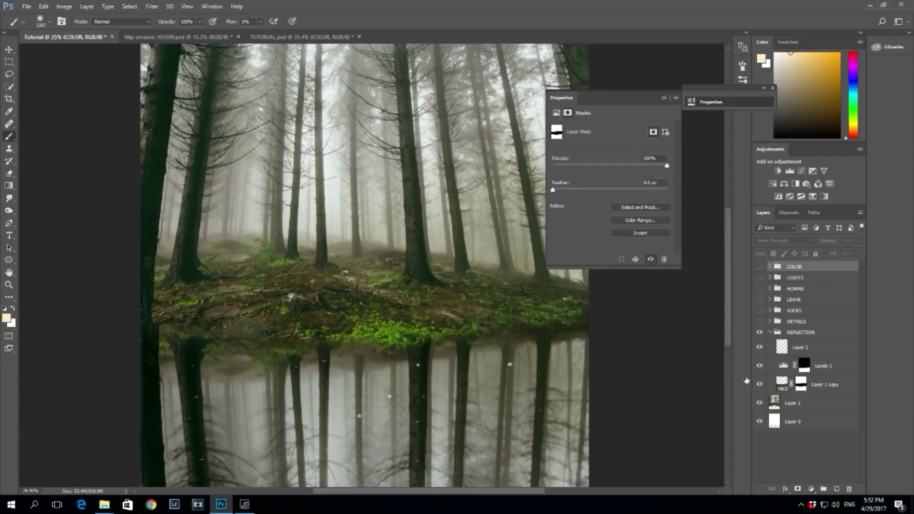
{"action": "left_click", "coordinate": [9, 307]}
{"action": "left_click_drag", "start_coordinate": [345, 316], "coordinate": [238, 323]}
{"action": "left_click_drag", "start_coordinate": [263, 312], "coordinate": [225, 312], "text": "alt"}
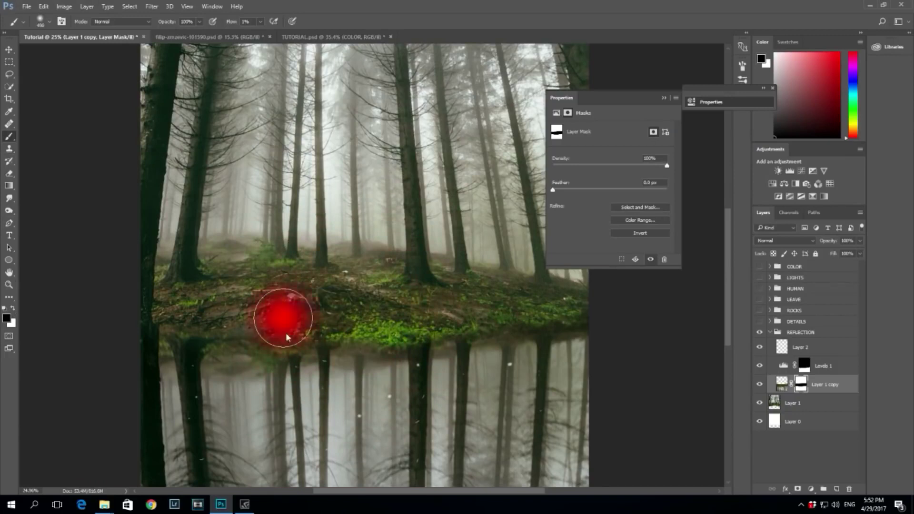
{"action": "key", "text": "shift+0"}
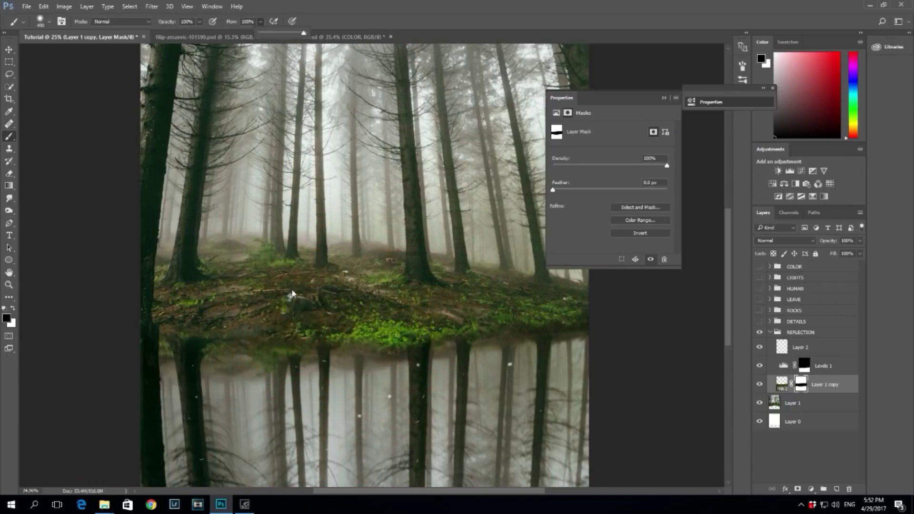
{"action": "left_click_drag", "start_coordinate": [324, 349], "coordinate": [397, 345]}
{"action": "key", "text": "ctrl+z"}
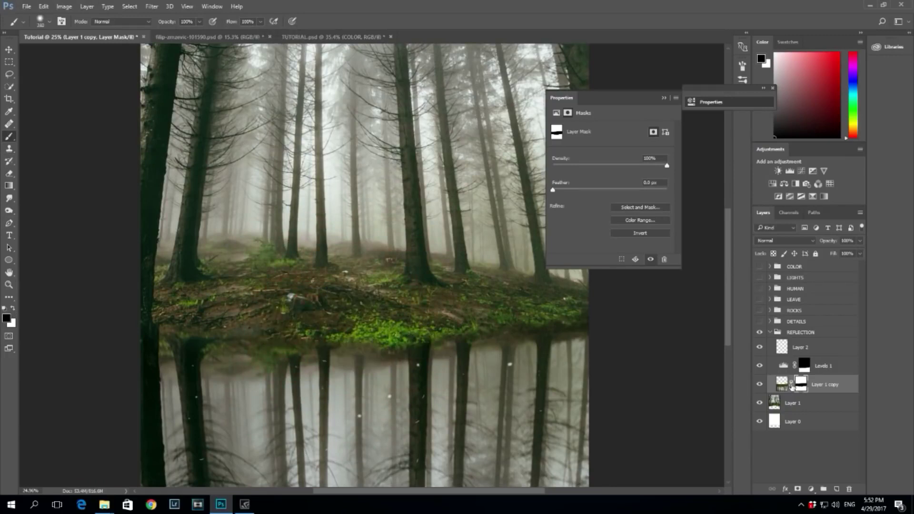
{"action": "left_click", "coordinate": [12, 309]}
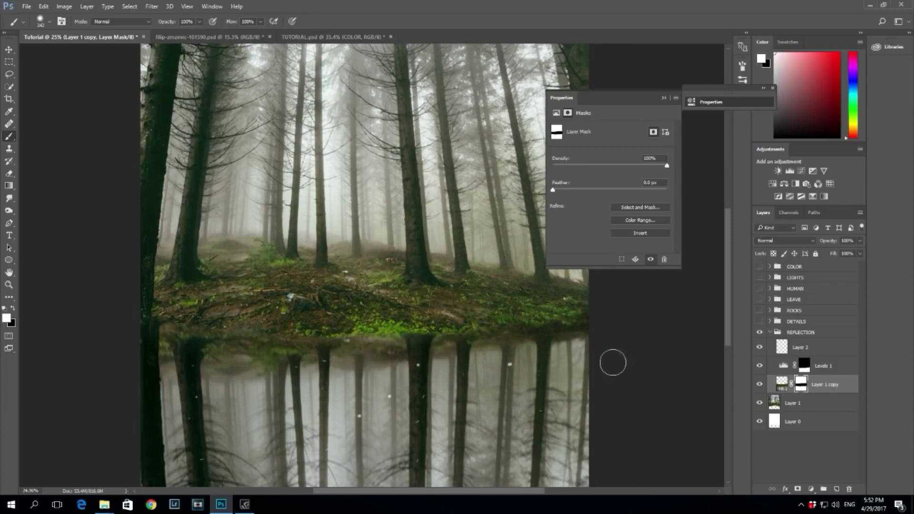
Warp Layer 1, pulling the forest floor and both lower corners downward toward the water.
{"action": "left_click", "coordinate": [807, 402]}
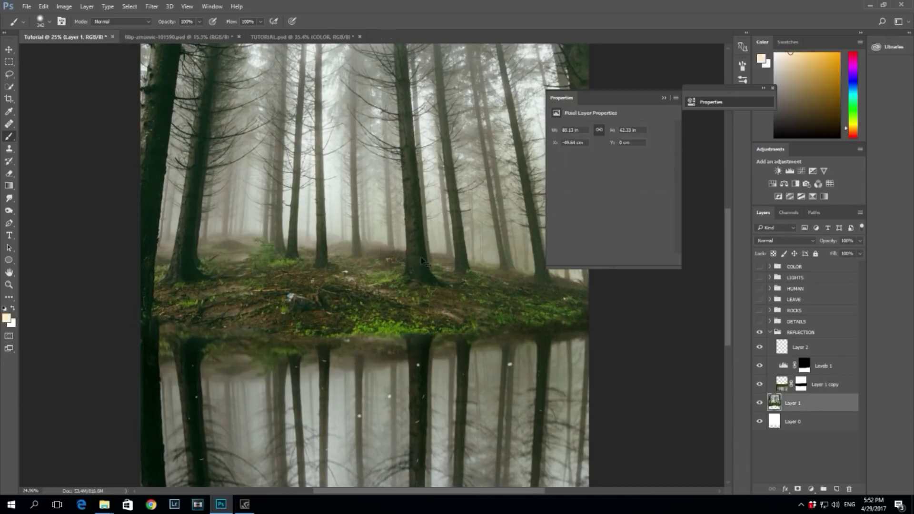
{"action": "key", "text": "ctrl+t"}
{"action": "scroll", "coordinate": [406, 324], "scroll_direction": "down", "scroll_amount": 2}
{"action": "right_click", "coordinate": [412, 206]}
{"action": "left_click", "coordinate": [461, 277]}
{"action": "scroll", "coordinate": [374, 323], "scroll_direction": "down", "scroll_amount": 1}
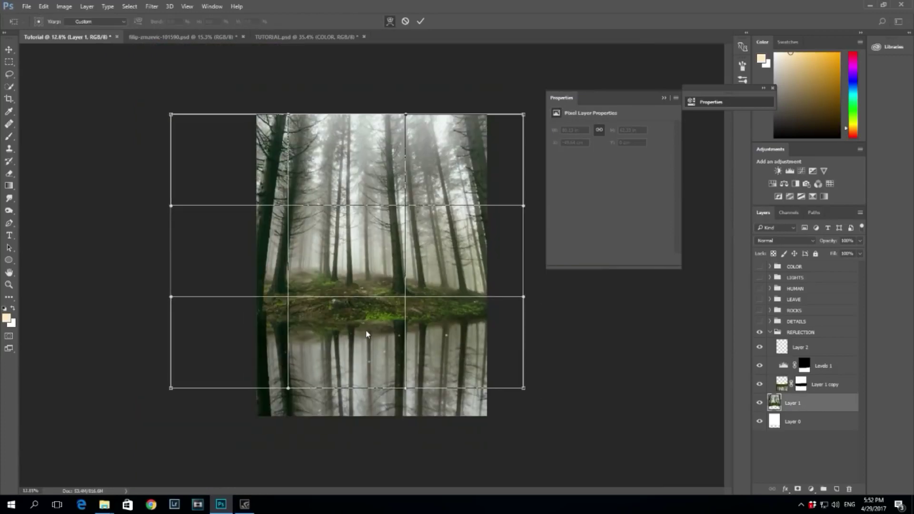
{"action": "left_click_drag", "start_coordinate": [367, 335], "coordinate": [363, 387]}
{"action": "mouse_move", "coordinate": [525, 391]}
{"action": "left_mouse_down"}
{"action": "mouse_move", "coordinate": [523, 377]}
{"action": "mouse_move", "coordinate": [524, 407]}
{"action": "left_mouse_up"}
{"action": "left_click_drag", "start_coordinate": [173, 389], "coordinate": [171, 416]}
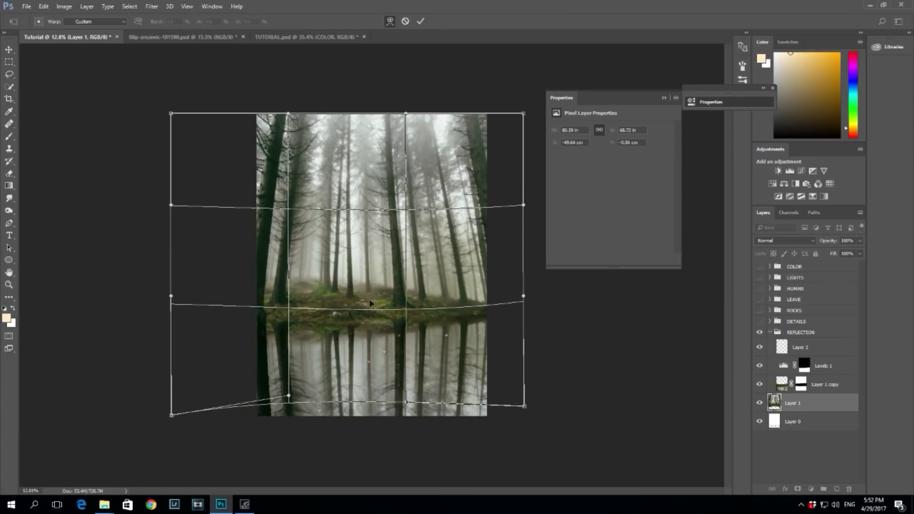
{"action": "key", "text": "b"}
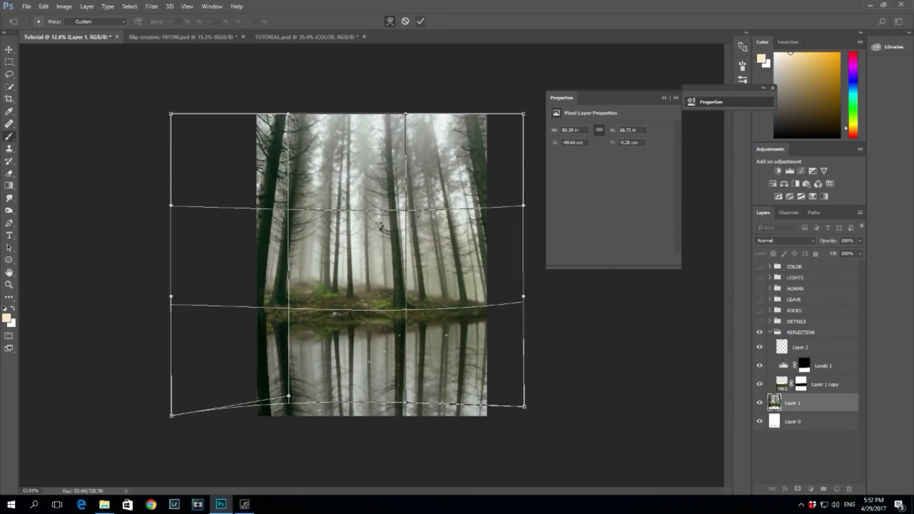
{"action": "key", "text": "Return"}
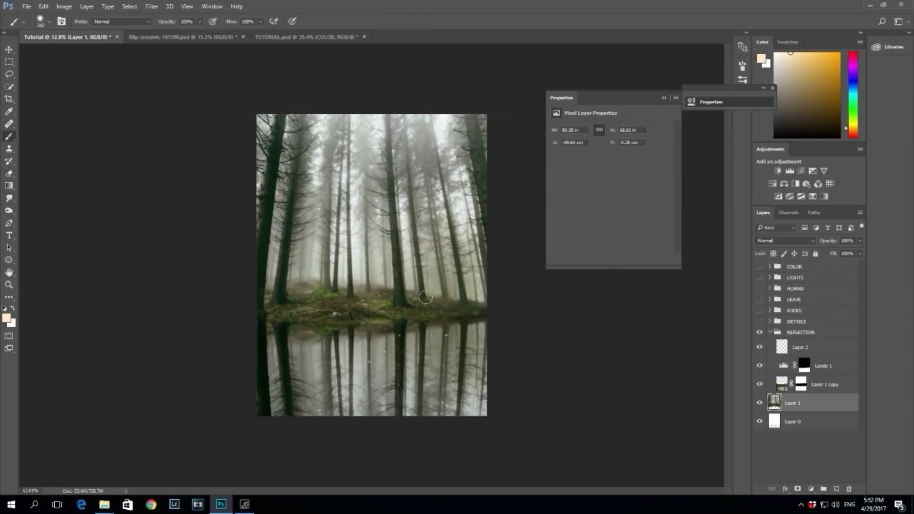
Paint with black along the shoreline on Layer 1 copy's mask to reveal more of the forest bank.
{"action": "left_click", "coordinate": [801, 383]}
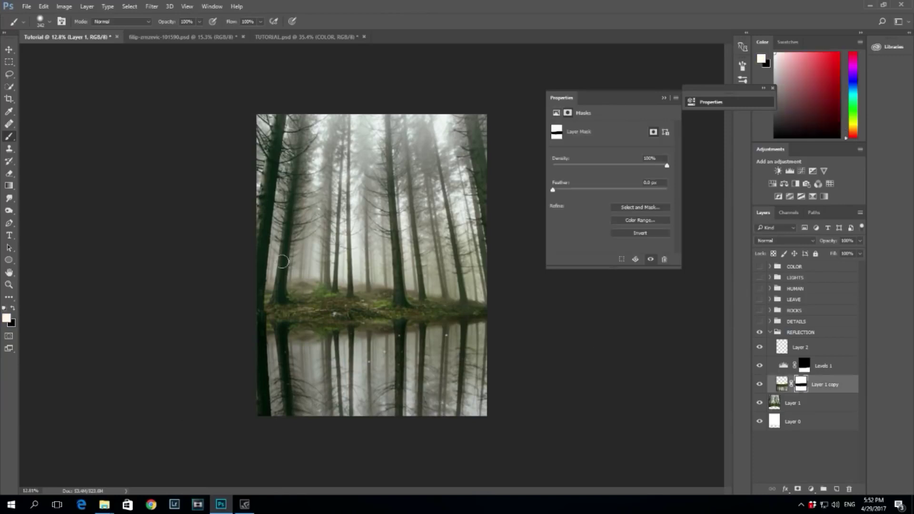
{"action": "left_click", "coordinate": [13, 308]}
{"action": "right_click", "coordinate": [434, 299], "text": "alt"}
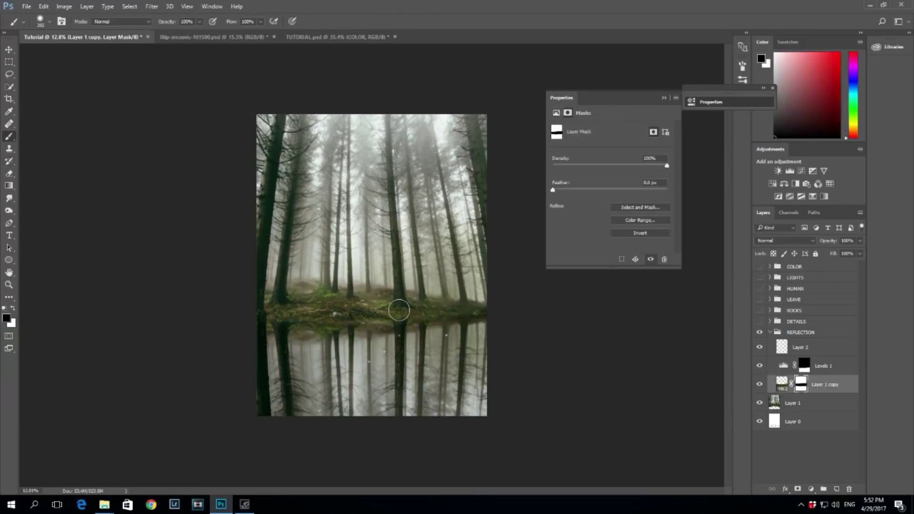
{"action": "mouse_move", "coordinate": [309, 312]}
{"action": "left_mouse_down"}
{"action": "mouse_move", "coordinate": [263, 308]}
{"action": "mouse_move", "coordinate": [402, 313]}
{"action": "mouse_move", "coordinate": [495, 296]}
{"action": "mouse_move", "coordinate": [358, 315]}
{"action": "mouse_move", "coordinate": [244, 311]}
{"action": "mouse_move", "coordinate": [497, 318]}
{"action": "left_mouse_up"}
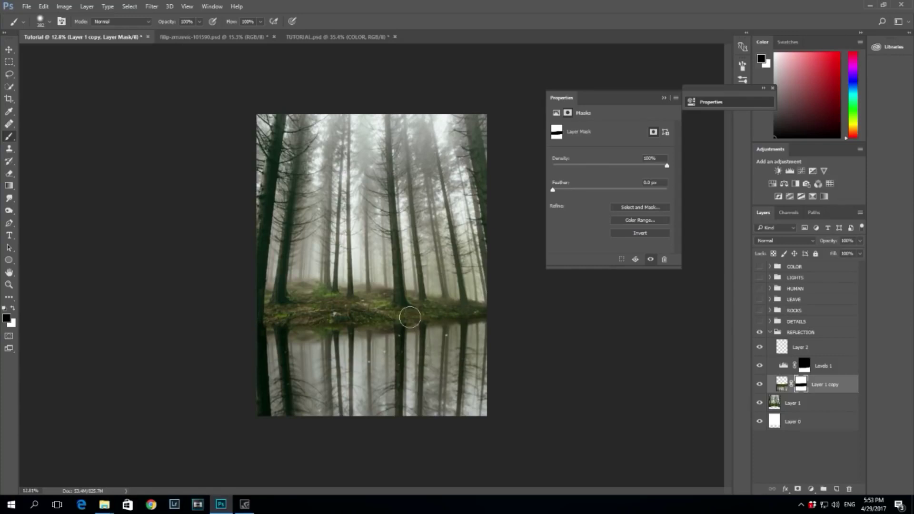
In TUTORIAL.psd, expand the REFLECTION group, toggle Group 1 off and on, and return to the Tutorial document.
{"action": "left_click", "coordinate": [324, 38]}
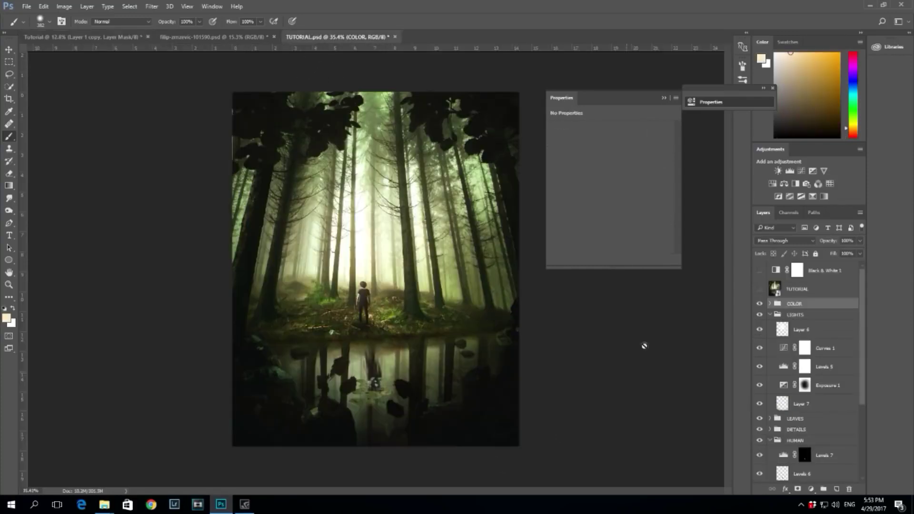
{"action": "scroll", "coordinate": [787, 340], "scroll_direction": "down", "scroll_amount": 3}
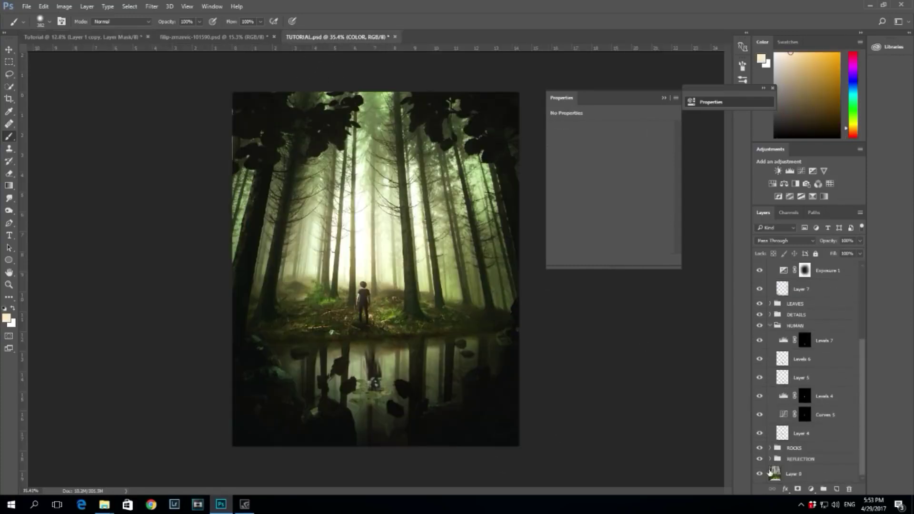
{"action": "left_click", "coordinate": [769, 459]}
{"action": "scroll", "coordinate": [772, 443], "scroll_direction": "down", "scroll_amount": 3}
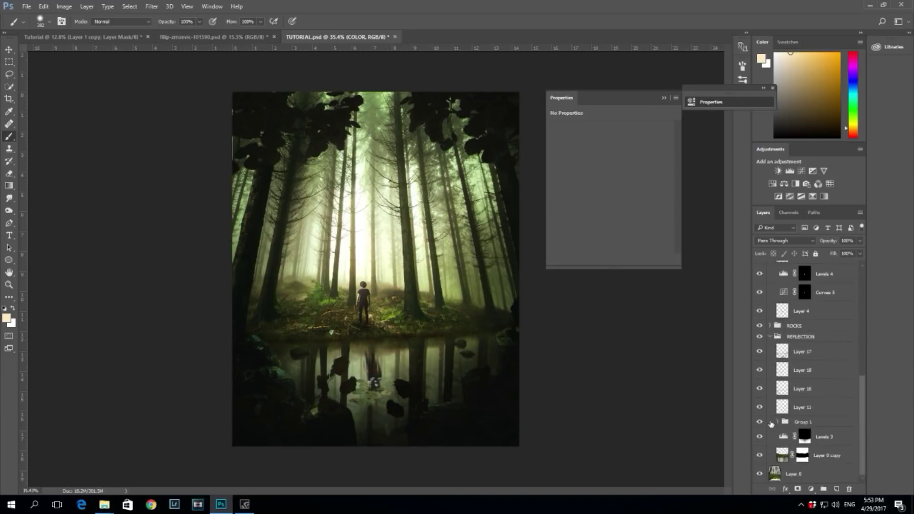
{"action": "left_click", "coordinate": [760, 422]}
{"action": "left_click", "coordinate": [760, 423]}
{"action": "left_click", "coordinate": [117, 37]}
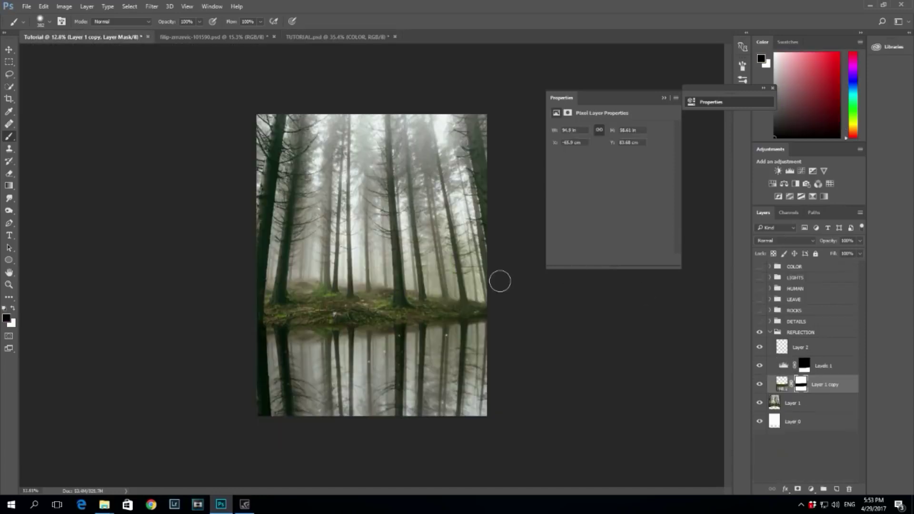
Show the DETAILS, ROCKS, LEAVE, HUMAN, LIGHTS and COLOR groups again.
{"action": "left_click", "coordinate": [759, 322]}
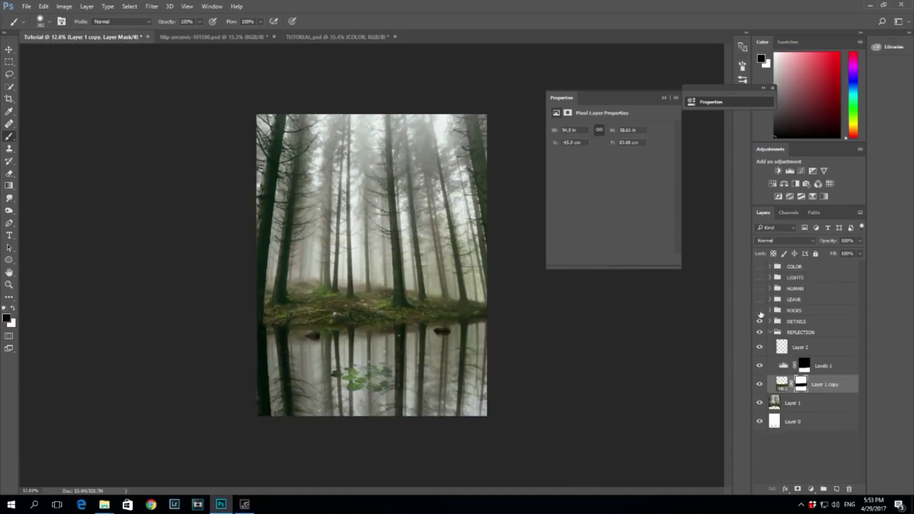
{"action": "left_click", "coordinate": [759, 310]}
{"action": "left_click", "coordinate": [759, 299]}
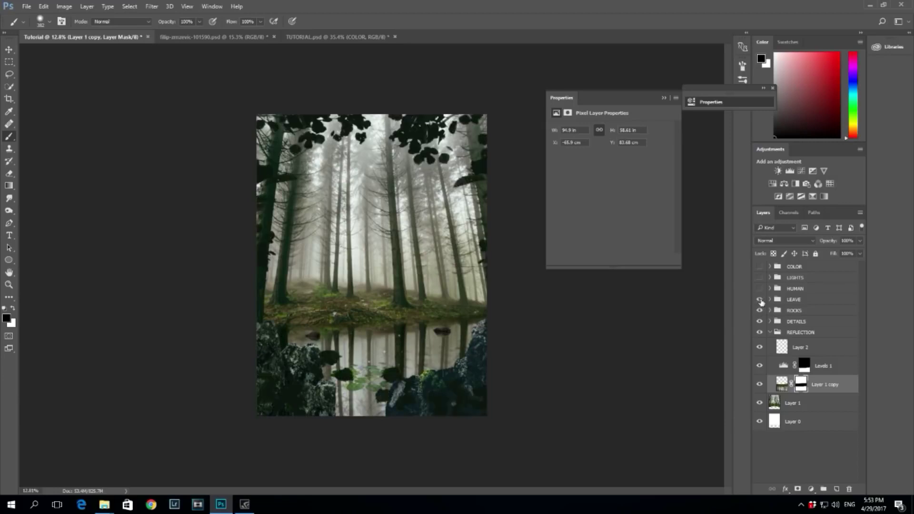
{"action": "left_click", "coordinate": [760, 289]}
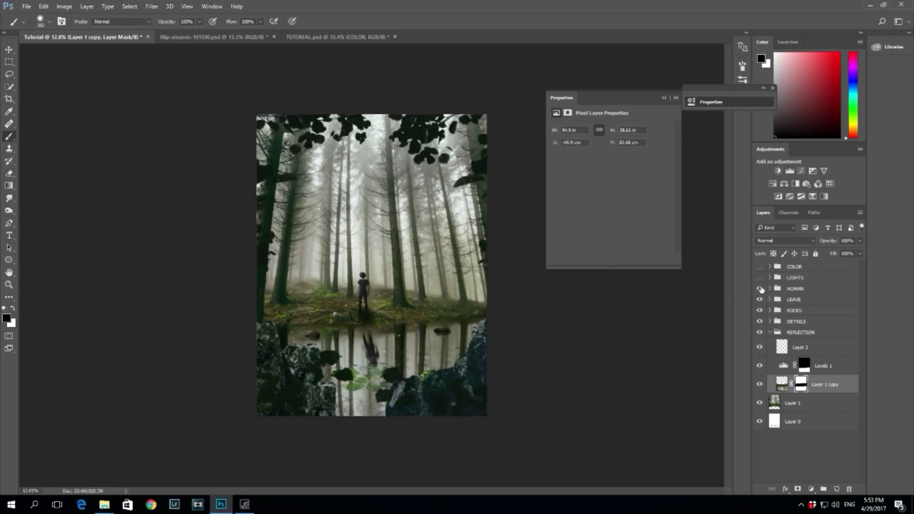
{"action": "left_click", "coordinate": [759, 278]}
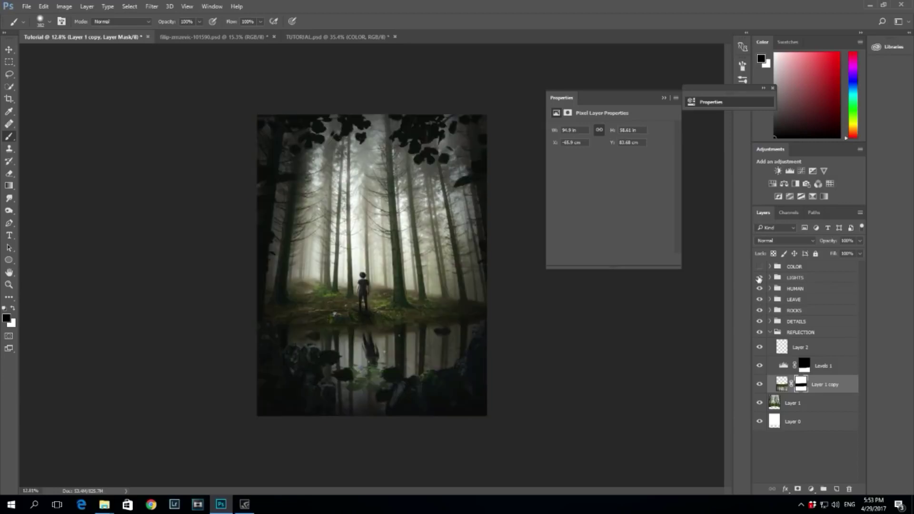
{"action": "left_click", "coordinate": [759, 267]}
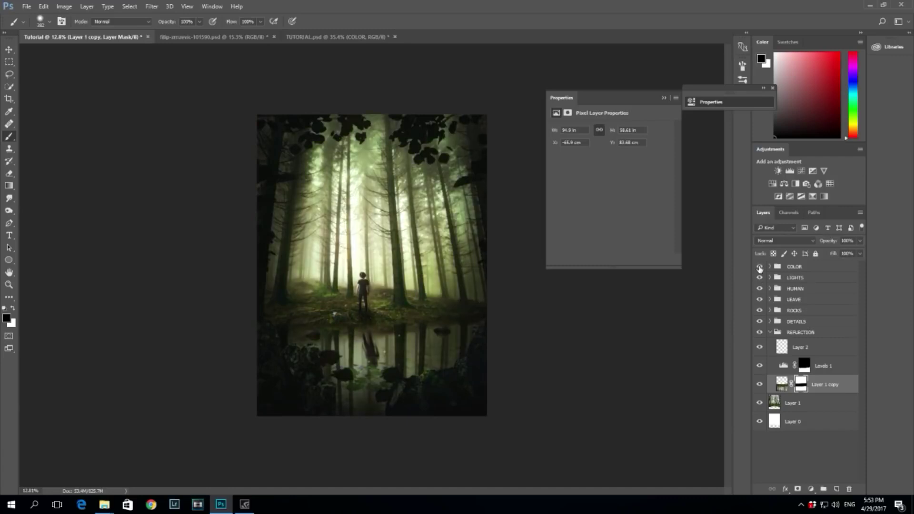
{"action": "scroll", "coordinate": [329, 311], "scroll_direction": "up", "scroll_amount": 2}
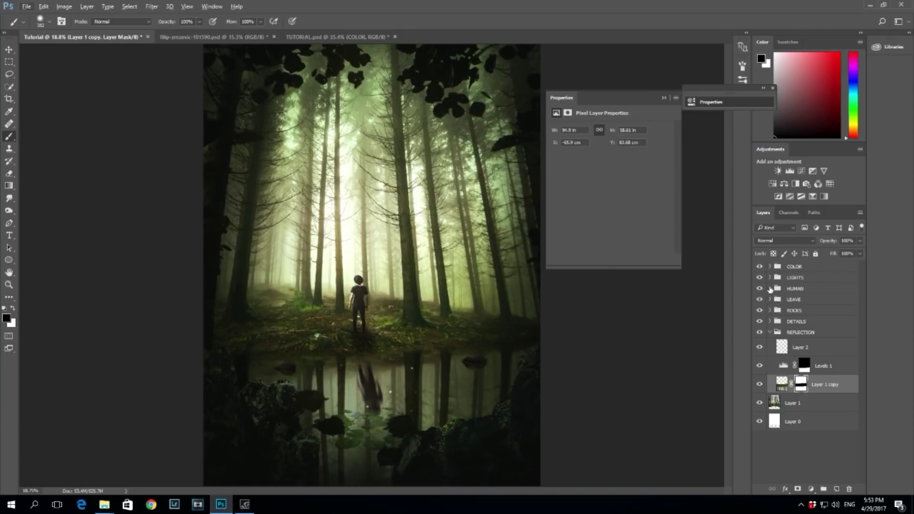
Expand the HUMAN group, select Layer 5 and Layer 6 together, and scale the standing figure down slightly.
{"action": "left_click", "coordinate": [769, 289]}
{"action": "left_click", "coordinate": [760, 322]}
{"action": "left_click", "coordinate": [760, 322]}
{"action": "left_click", "coordinate": [811, 333]}
{"action": "left_click", "coordinate": [811, 339]}
{"action": "left_click", "coordinate": [809, 303], "text": "ctrl"}
{"action": "key", "text": "ctrl+t"}
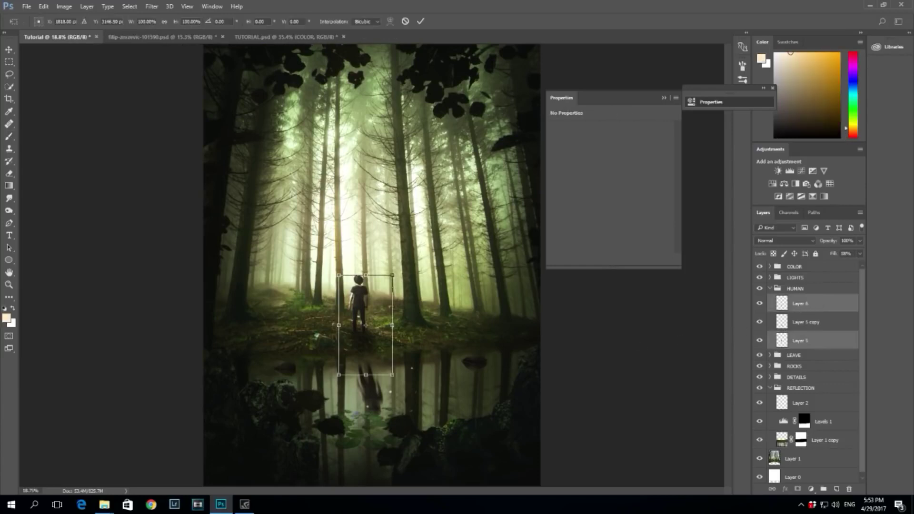
{"action": "left_click_drag", "start_coordinate": [392, 275], "coordinate": [383, 278]}
{"action": "left_click", "coordinate": [420, 21]}
{"action": "key", "text": "b"}
{"action": "scroll", "coordinate": [505, 352], "scroll_direction": "down", "scroll_amount": 3}
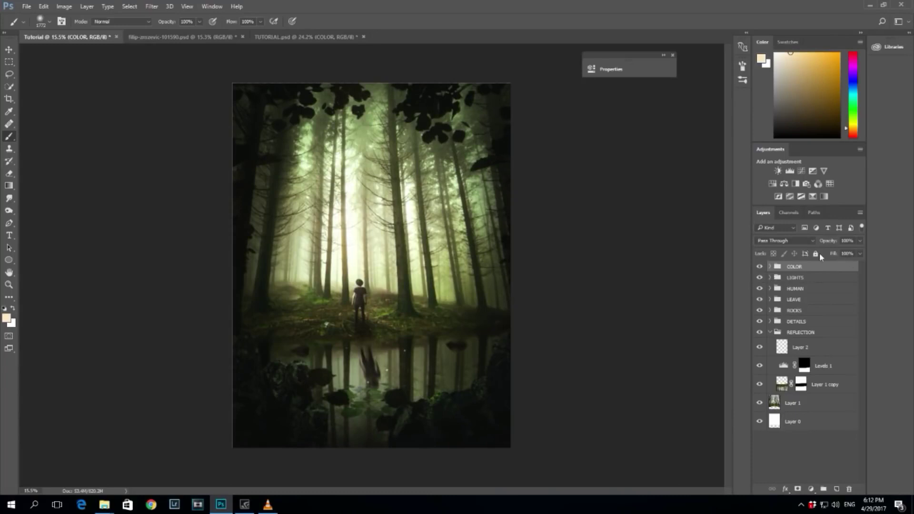
Expand the layer groups and review their layers from COLOR down to REFLECTION.
{"action": "left_click", "coordinate": [769, 323]}
{"action": "left_click", "coordinate": [769, 311]}
{"action": "left_click", "coordinate": [769, 299]}
{"action": "left_click", "coordinate": [770, 288]}
{"action": "scroll", "coordinate": [785, 309], "scroll_direction": "down", "scroll_amount": 5}
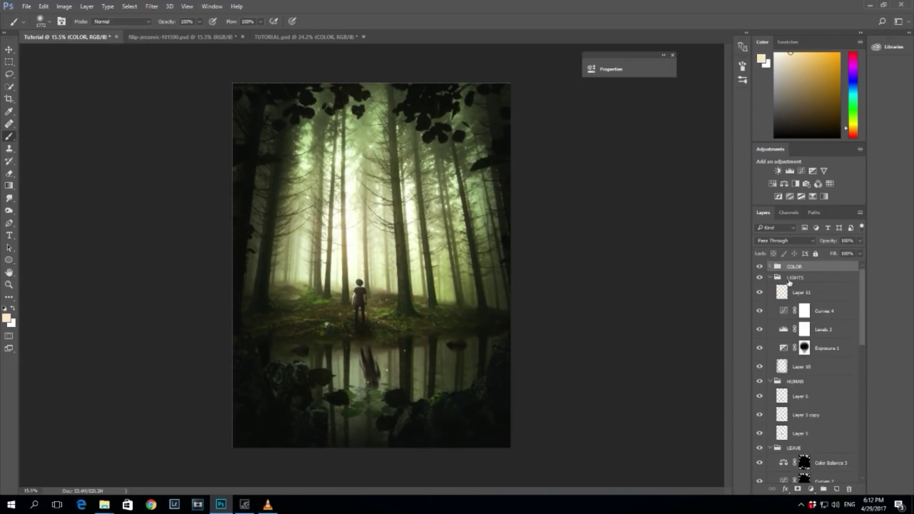
{"action": "scroll", "coordinate": [843, 343], "scroll_direction": "down", "scroll_amount": 8}
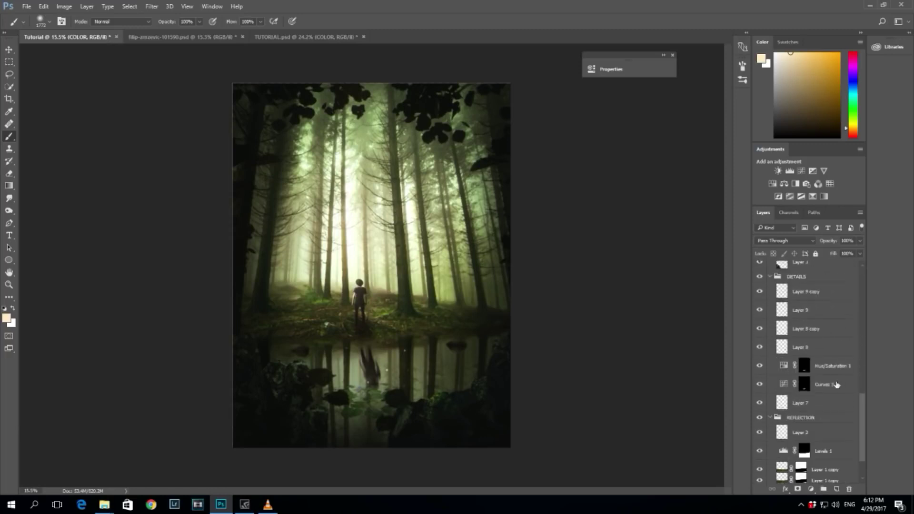
{"action": "left_click_drag", "start_coordinate": [865, 426], "coordinate": [863, 281]}
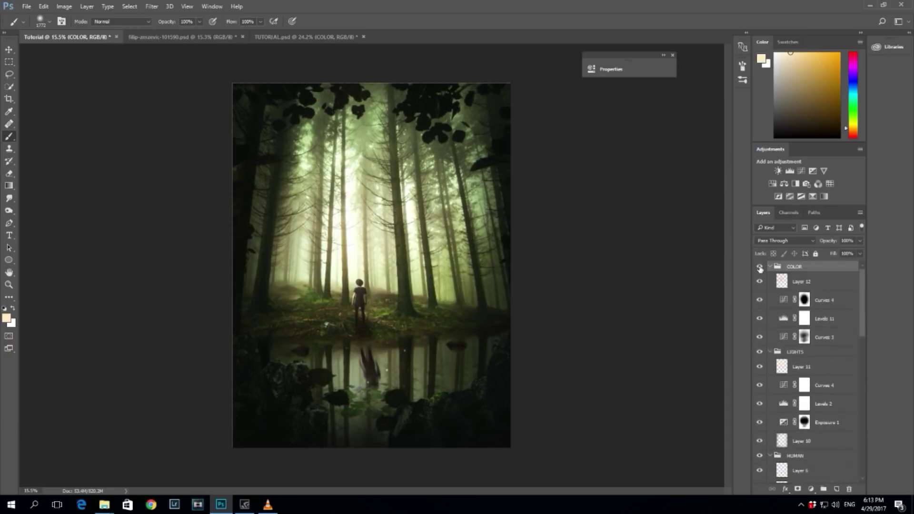
Compare the image with the COLOR and LIGHTS groups hidden and shown.
{"action": "left_click", "coordinate": [759, 267]}
{"action": "left_click", "coordinate": [759, 353]}
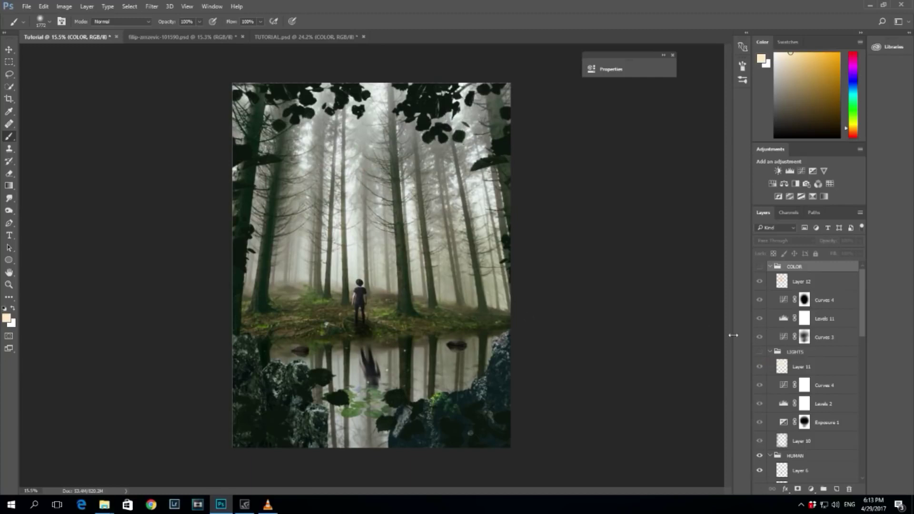
{"action": "left_click", "coordinate": [759, 352]}
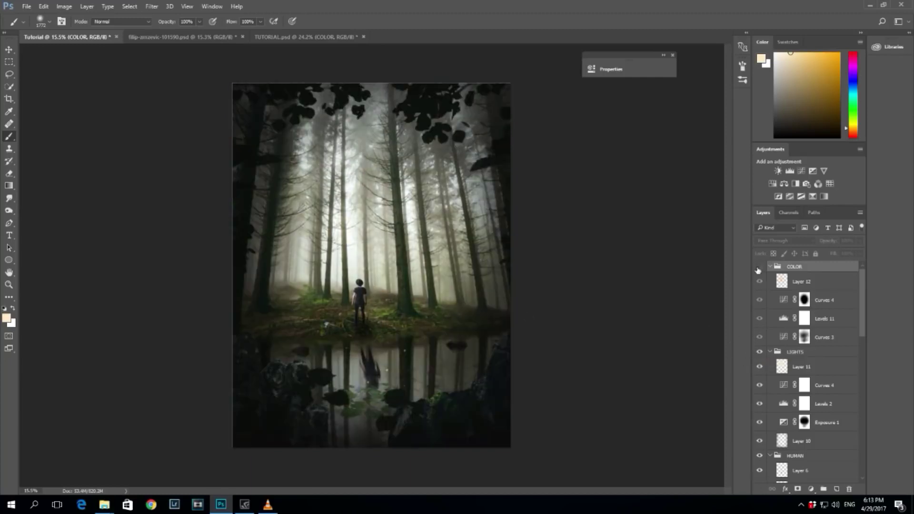
{"action": "left_click", "coordinate": [758, 268]}
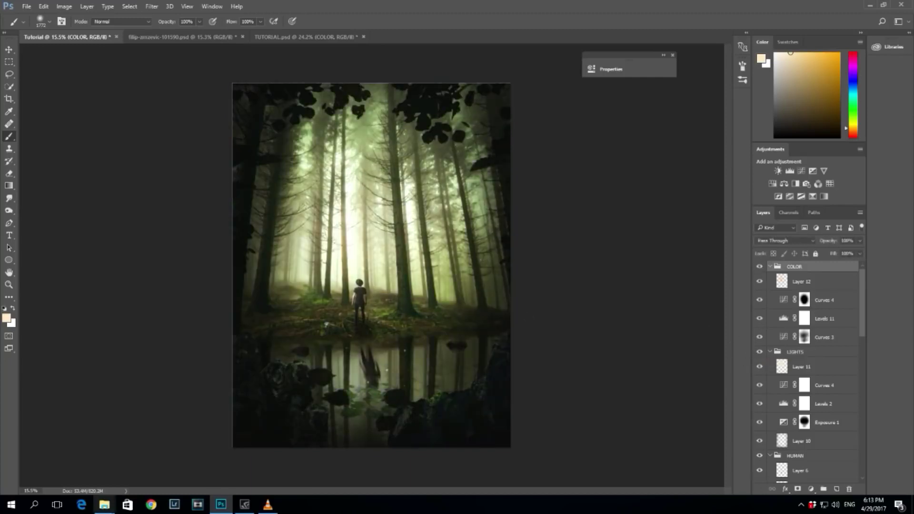
Collapse every layer group from COLOR down to REFLECTION.
{"action": "left_click", "coordinate": [770, 267]}
{"action": "left_click", "coordinate": [769, 277]}
{"action": "left_click", "coordinate": [769, 288]}
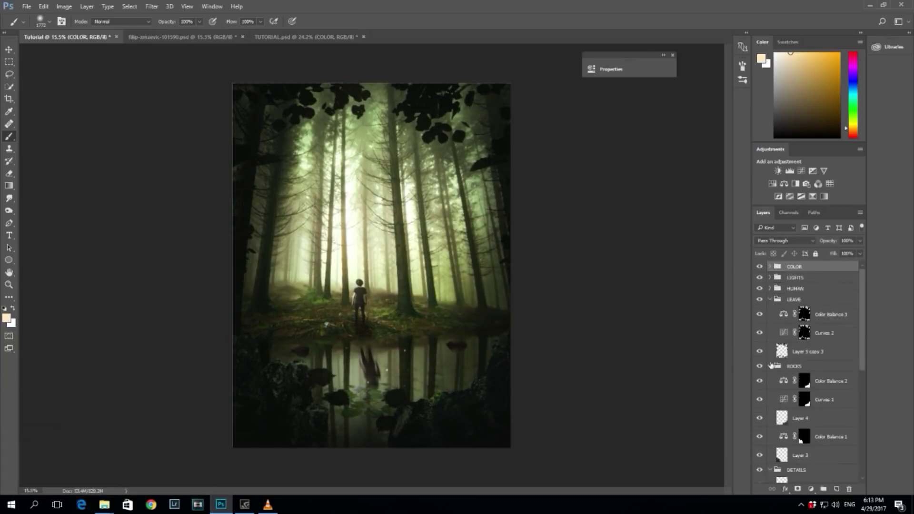
{"action": "left_click", "coordinate": [770, 300]}
{"action": "left_click", "coordinate": [770, 310]}
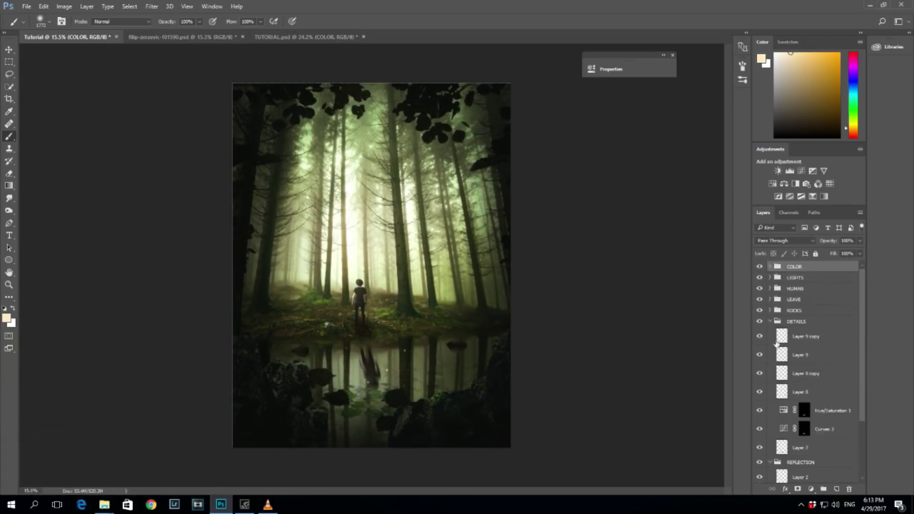
{"action": "left_click", "coordinate": [770, 321]}
{"action": "left_click", "coordinate": [770, 332]}
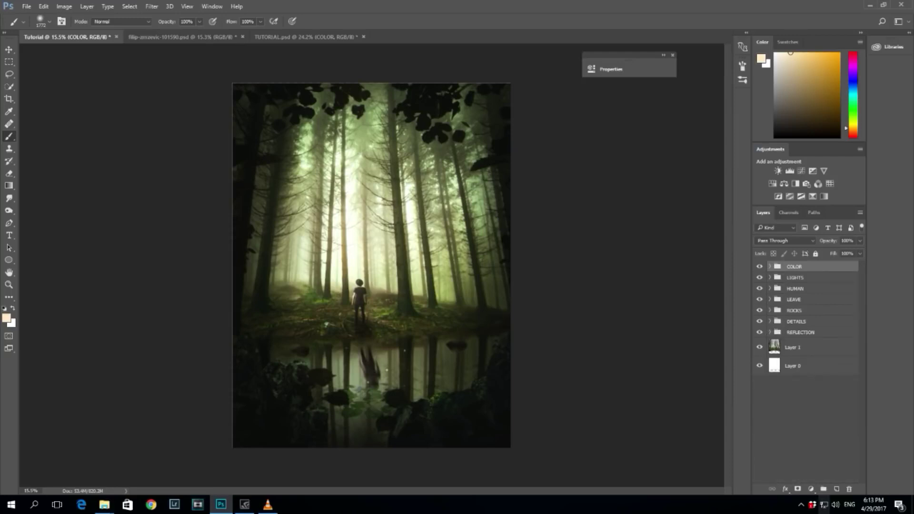
{"action": "scroll", "coordinate": [421, 236], "scroll_direction": "down", "scroll_amount": 2}
{"action": "scroll", "coordinate": [495, 288], "scroll_direction": "up", "scroll_amount": 2}
{"action": "scroll", "coordinate": [471, 358], "scroll_direction": "down", "scroll_amount": 2}
{"action": "scroll", "coordinate": [448, 338], "scroll_direction": "up", "scroll_amount": 2}
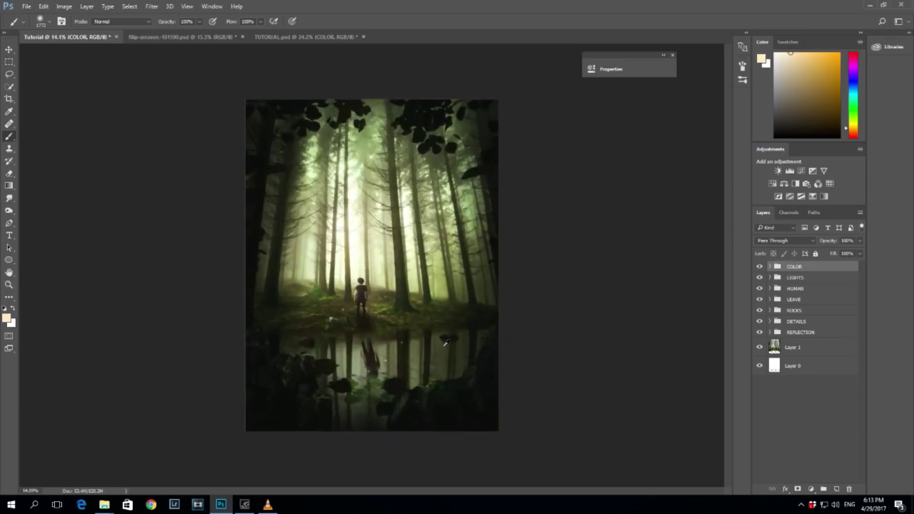
{"action": "scroll", "coordinate": [442, 347], "scroll_direction": "up", "scroll_amount": 2}
{"action": "scroll", "coordinate": [447, 371], "scroll_direction": "down", "scroll_amount": 1}
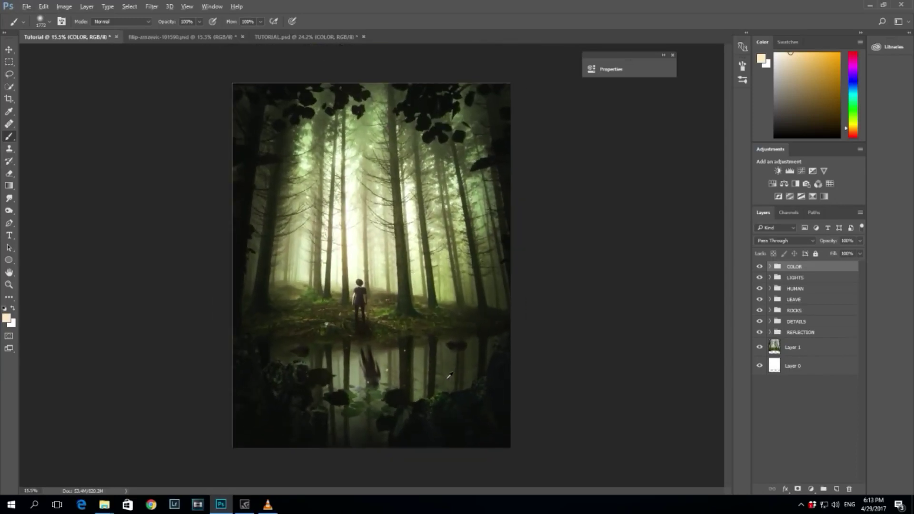
{"action": "scroll", "coordinate": [448, 376], "scroll_direction": "up", "scroll_amount": 2}
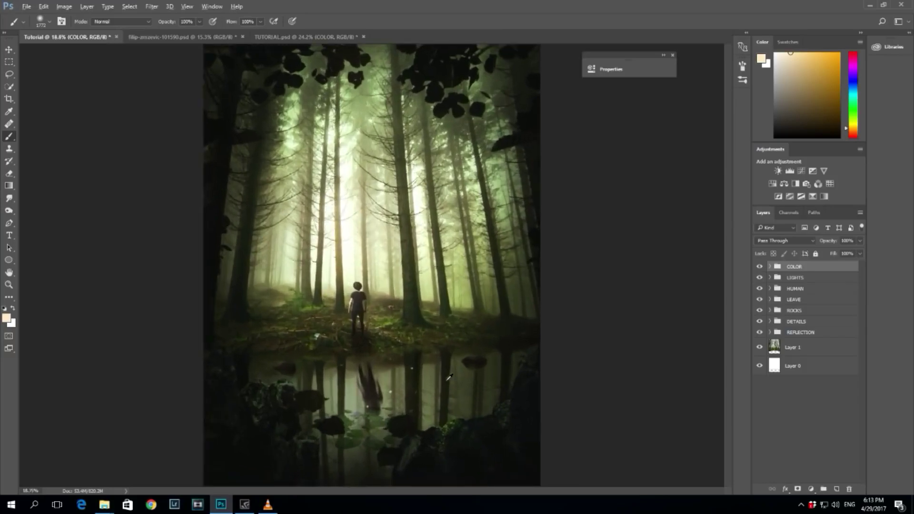
{"action": "scroll", "coordinate": [449, 376], "scroll_direction": "down", "scroll_amount": 2}
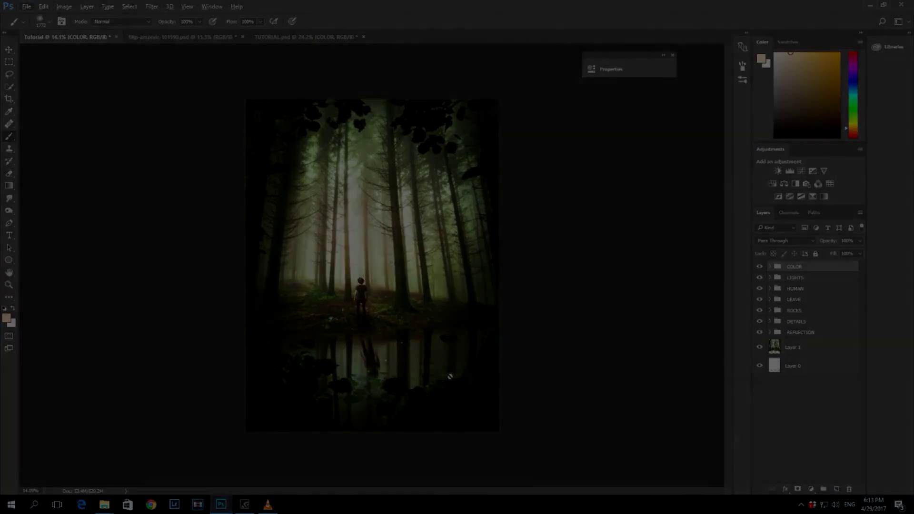